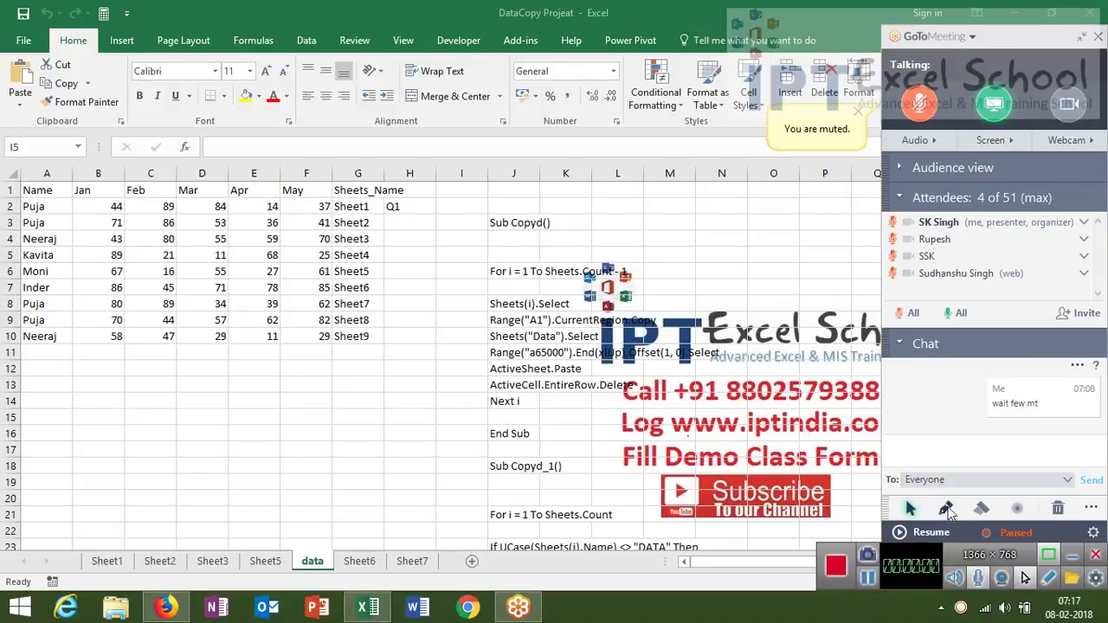
- Collapse the GoToMeeting control panel and show the Windows desktop with Win+D
{"action": "left_click", "coordinate": [1079, 39]}
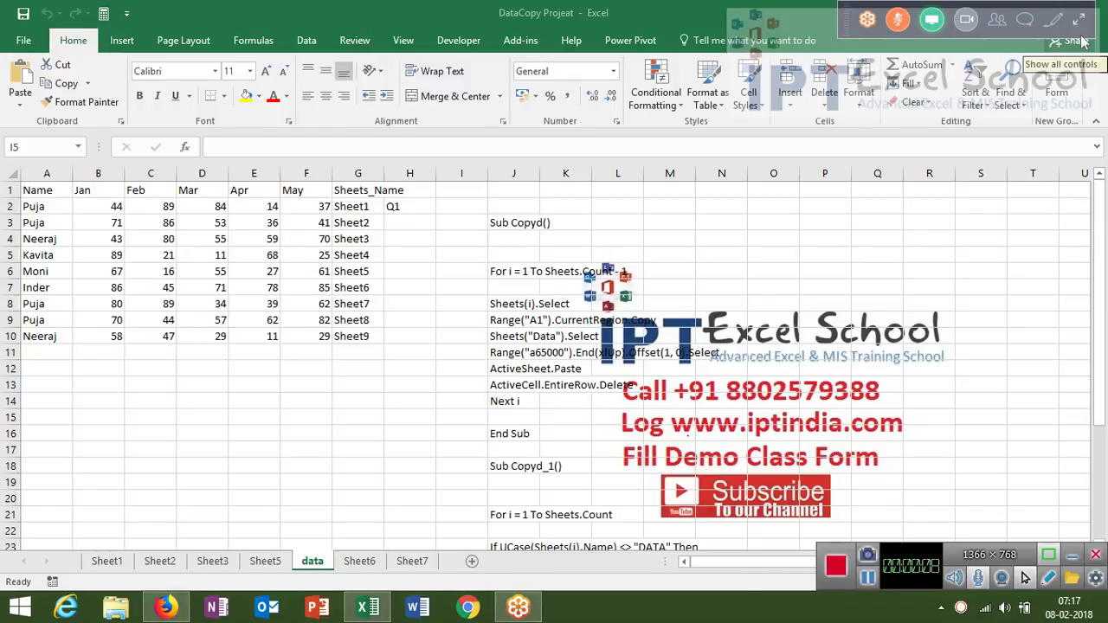
{"action": "key", "text": "super+d"}
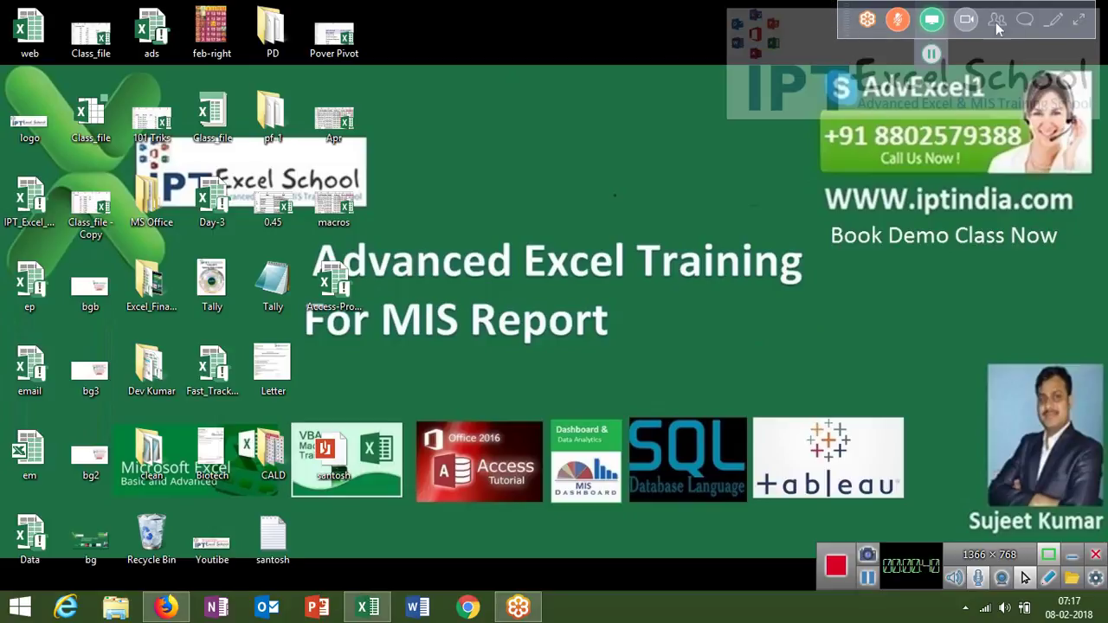
- Expand the GoToMeeting panel, refresh the desktop, unmute the microphone, and restore the DataCopy Projeat workbook
{"action": "left_click", "coordinate": [1077, 21]}
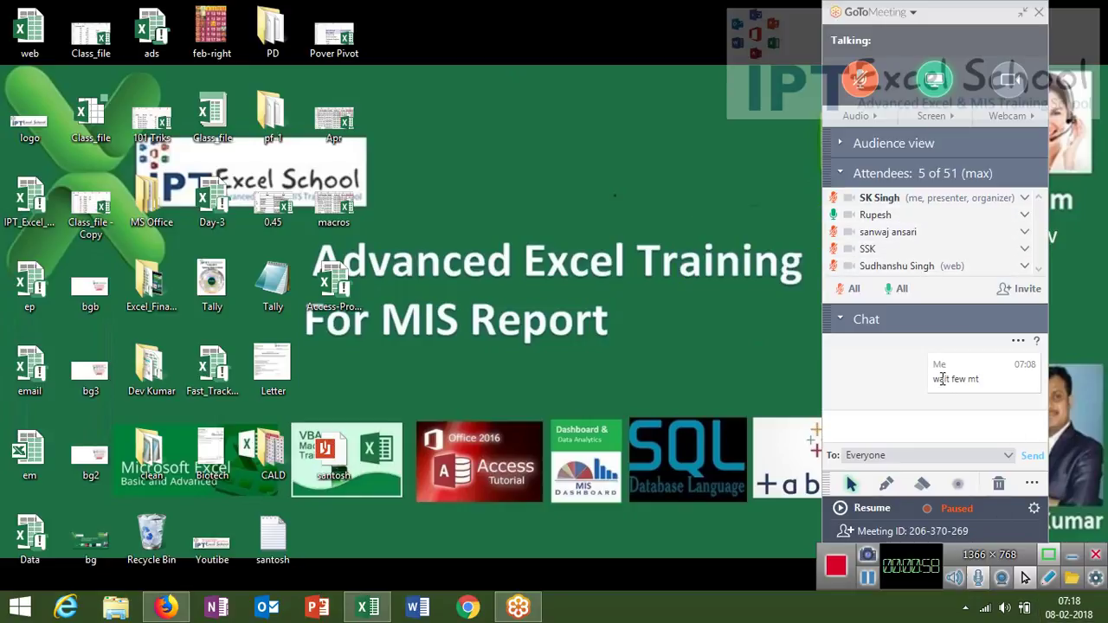
{"action": "right_click", "coordinate": [542, 180]}
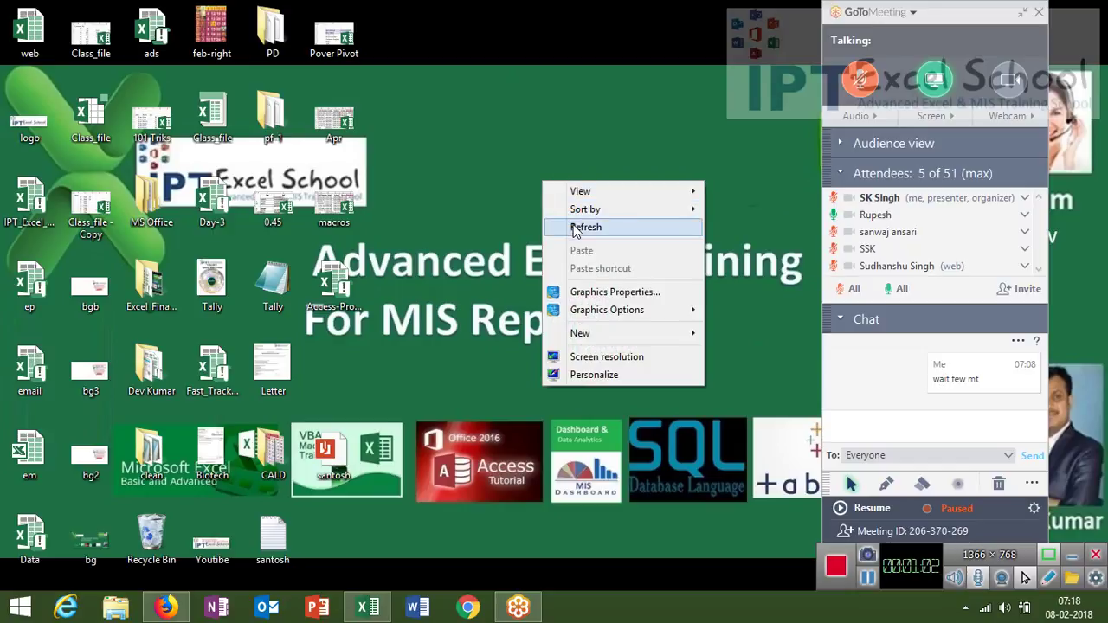
{"action": "left_click", "coordinate": [575, 229]}
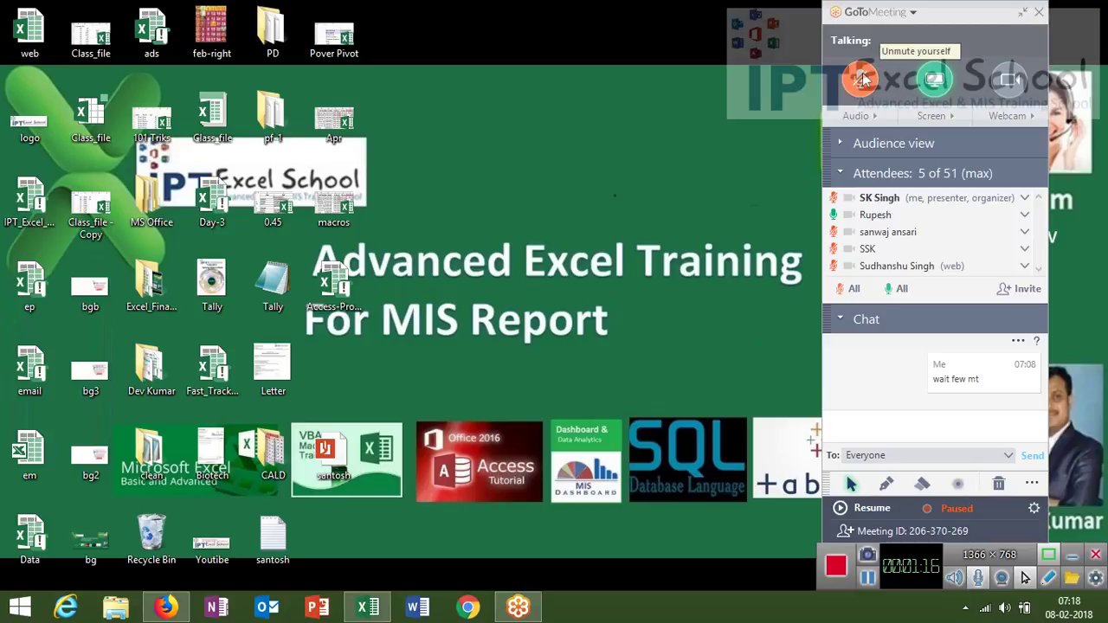
{"action": "left_click", "coordinate": [863, 78]}
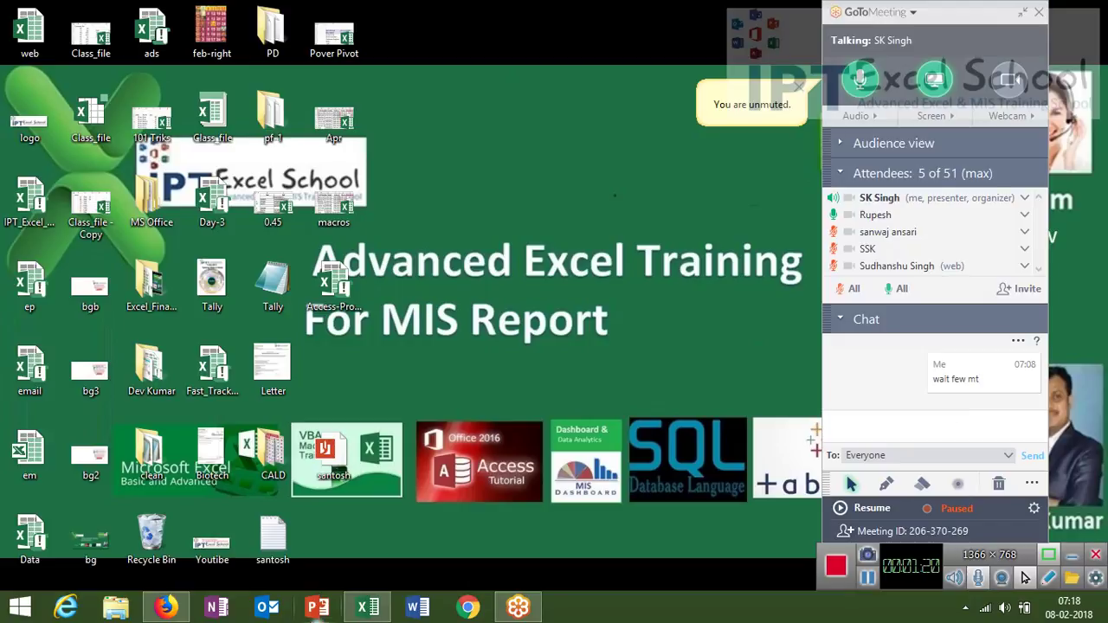
{"action": "left_click", "coordinate": [358, 616]}
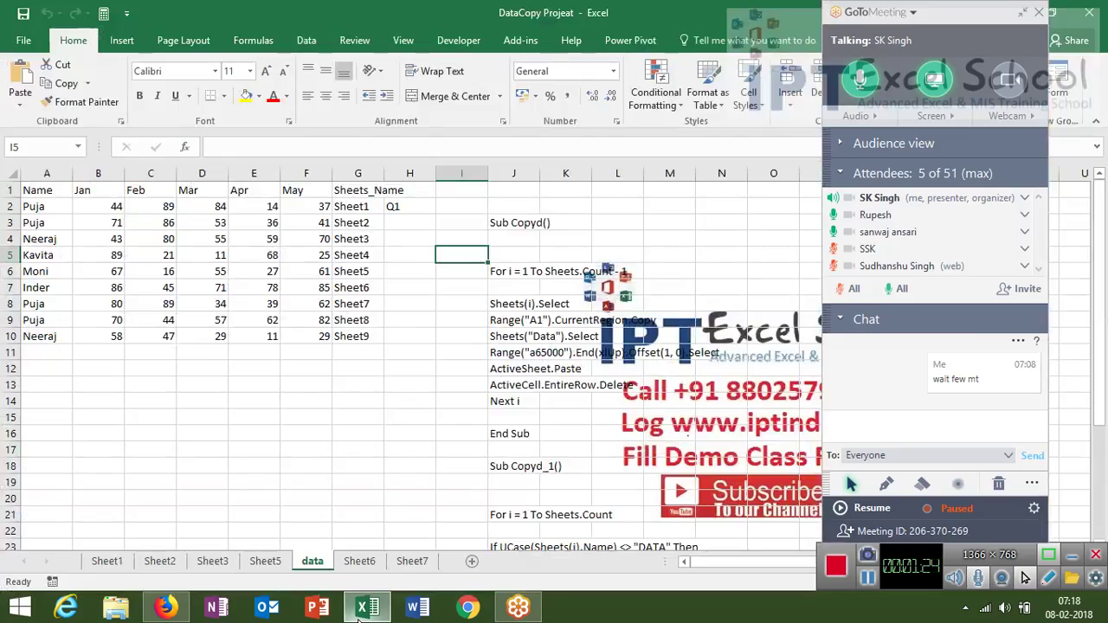
- Move the data sheet tab to the end, after Sheet7
{"action": "scroll", "coordinate": [332, 390], "scroll_direction": "down", "scroll_amount": 4}
{"action": "scroll", "coordinate": [331, 391], "scroll_direction": "up", "scroll_amount": 4}
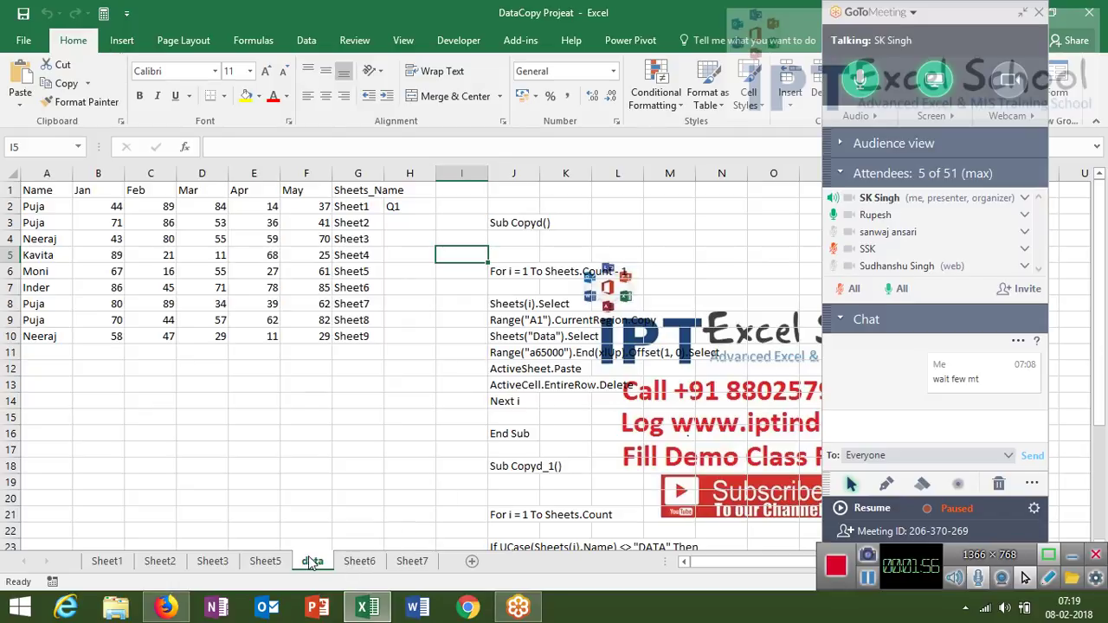
{"action": "left_click_drag", "start_coordinate": [432, 528], "coordinate": [457, 531]}
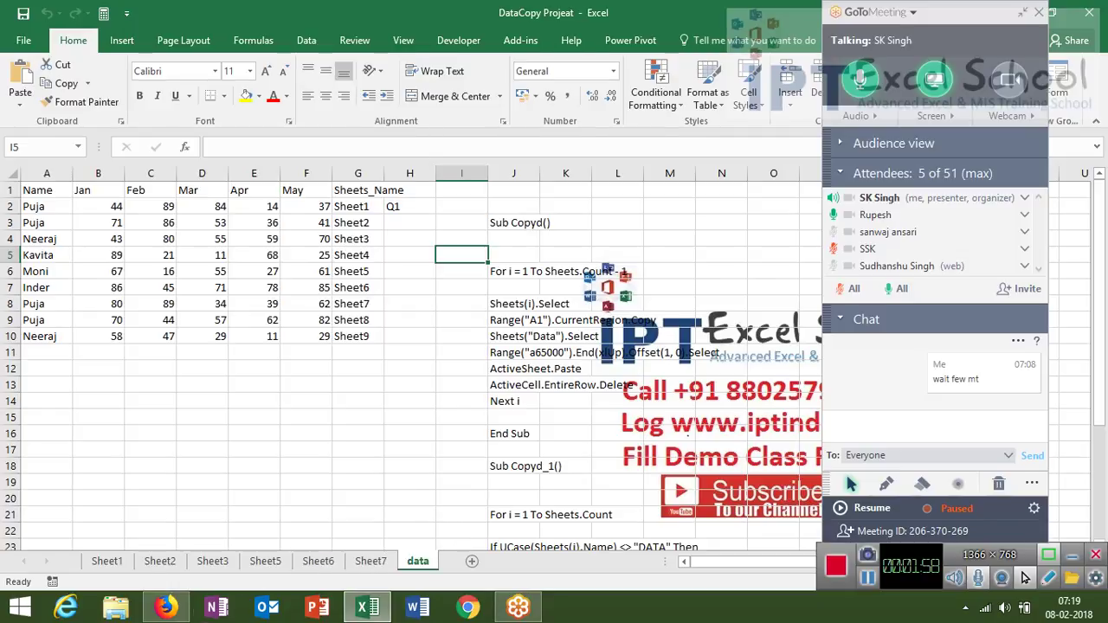
- Flip through Sheet1 to Sheet7 and back to data, then resume the GoToMeeting recording and collapse its panel
{"action": "left_click", "coordinate": [118, 563]}
{"action": "left_click", "coordinate": [160, 561]}
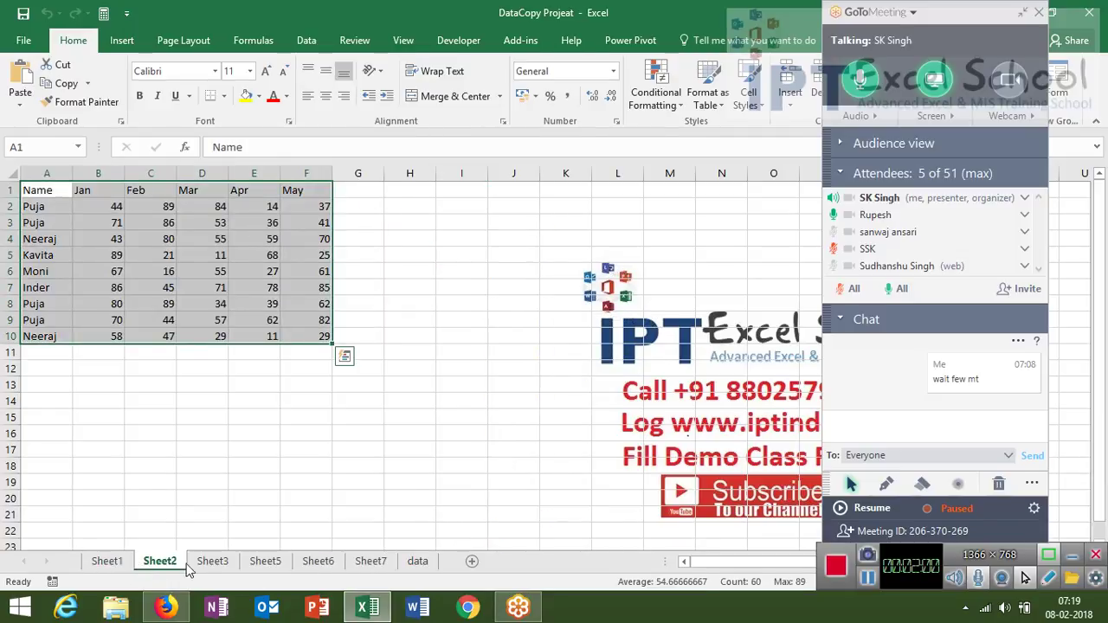
{"action": "left_click", "coordinate": [205, 564]}
{"action": "left_click", "coordinate": [265, 563]}
{"action": "left_click", "coordinate": [318, 564]}
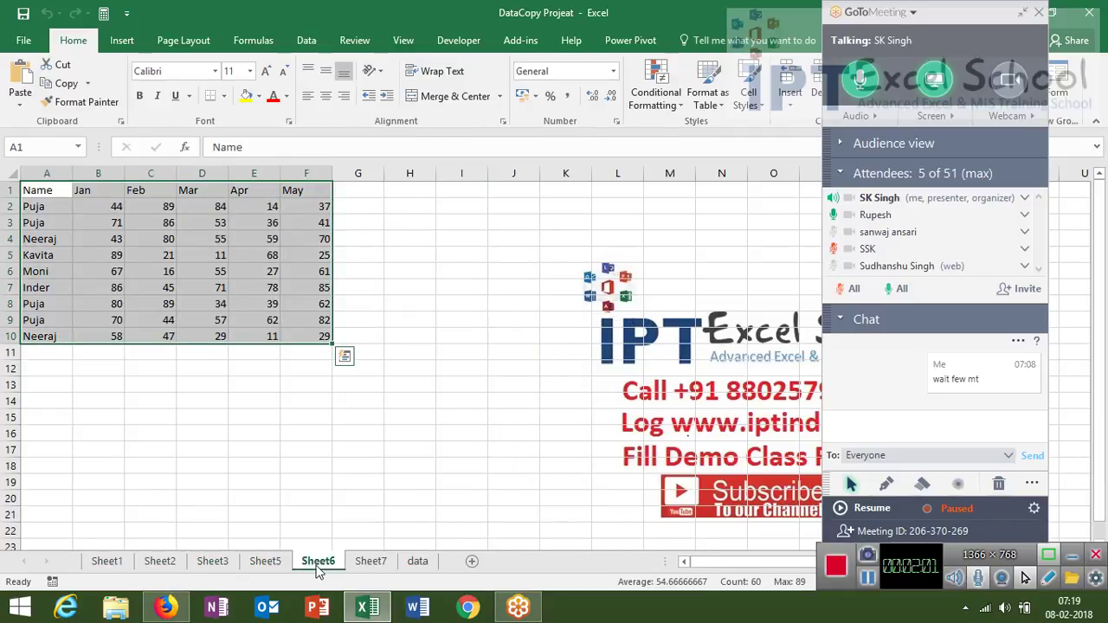
{"action": "left_click", "coordinate": [370, 563]}
{"action": "left_click", "coordinate": [433, 563]}
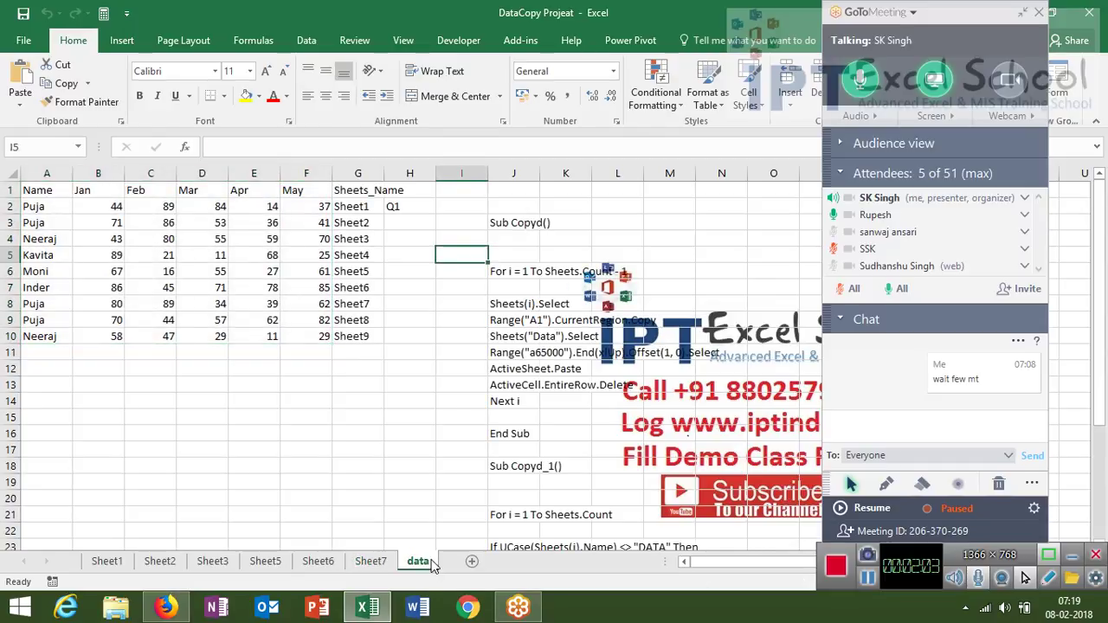
{"action": "left_click", "coordinate": [864, 507]}
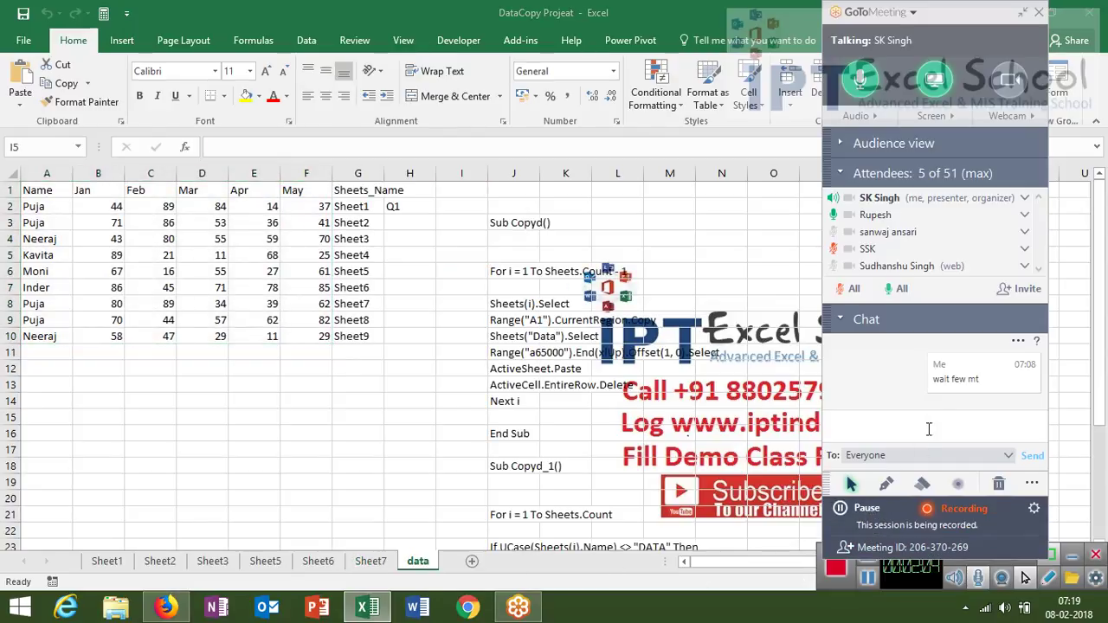
{"action": "left_click", "coordinate": [1027, 12]}
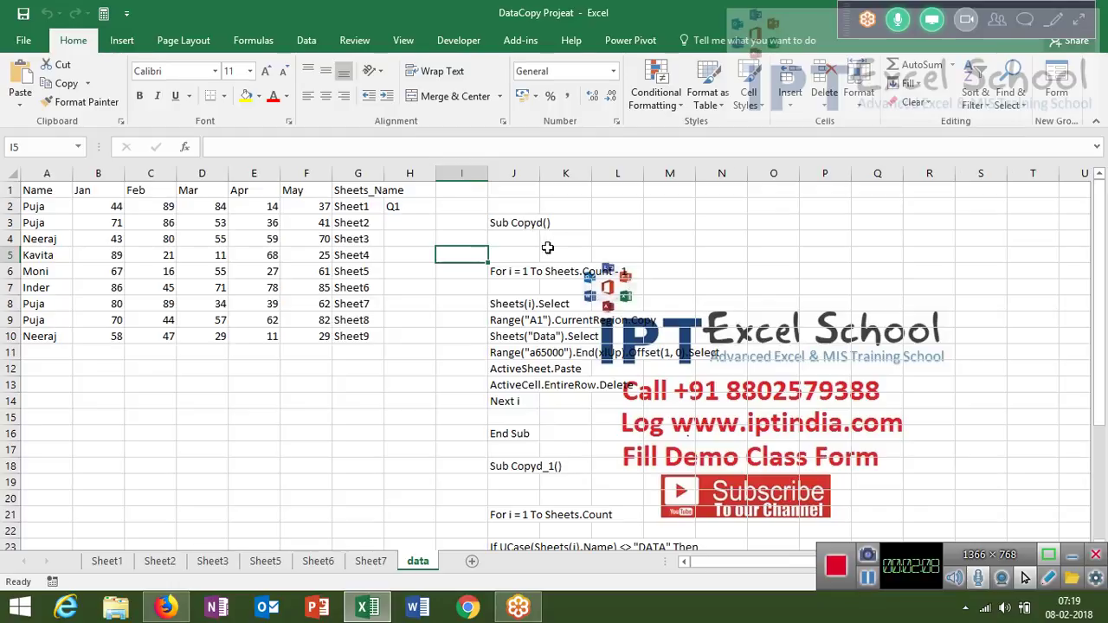
- On the data sheet, clear the macro code in column J and the Q1 value in H2
{"action": "left_click", "coordinate": [517, 170]}
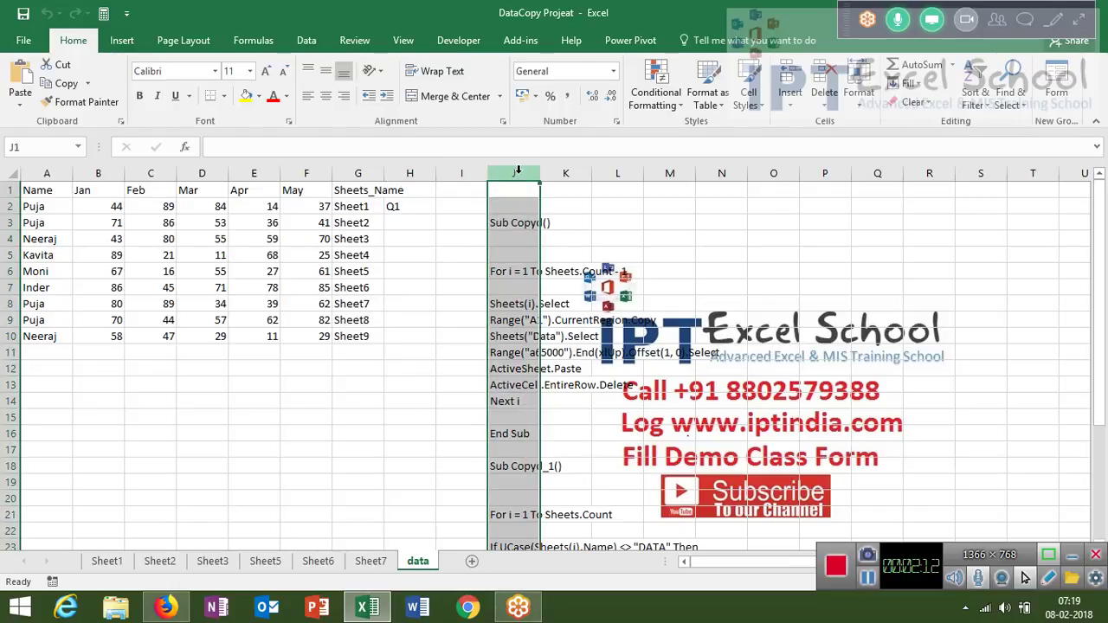
{"action": "key", "text": "Delete"}
{"action": "left_click", "coordinate": [397, 211]}
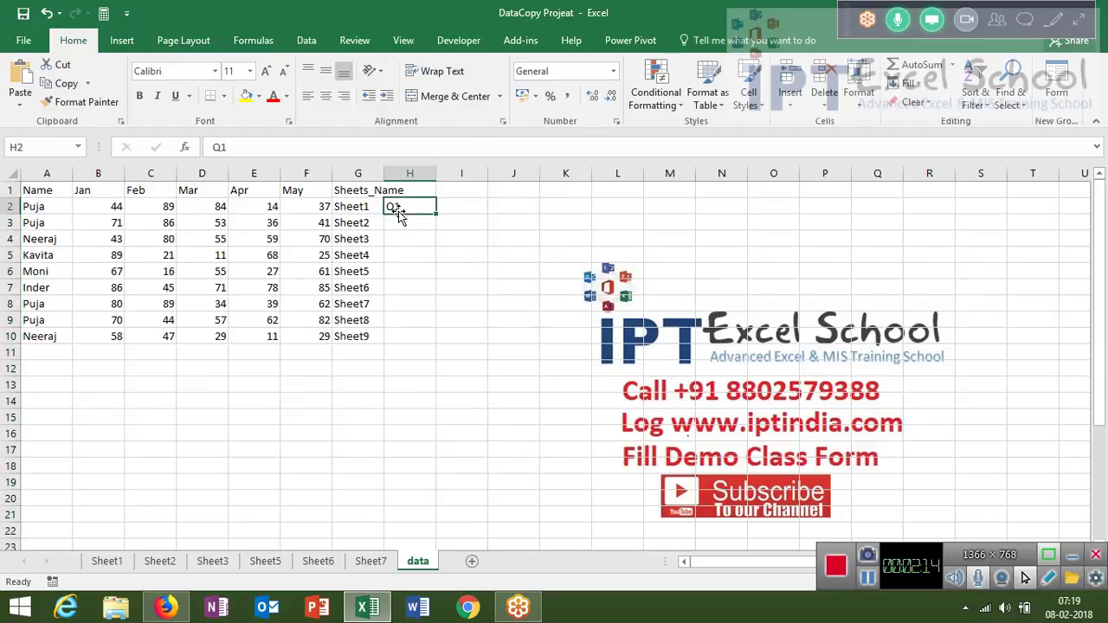
{"action": "key", "text": "Delete"}
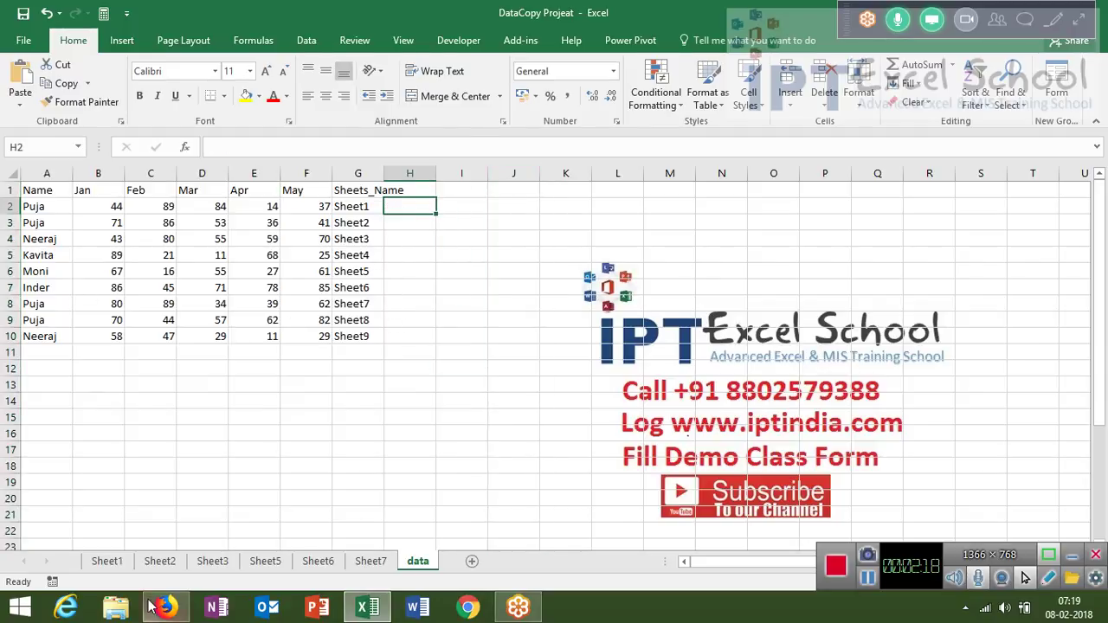
- On Sheet1, move the Jan column from B to G and delete the emptied column B
{"action": "left_click", "coordinate": [108, 563]}
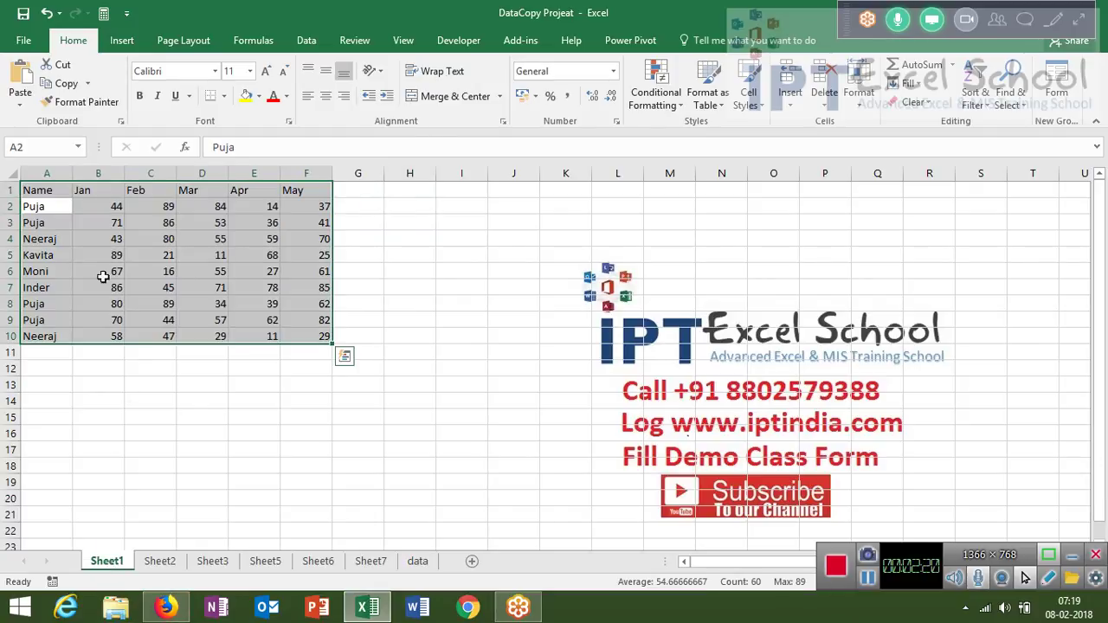
{"action": "left_click", "coordinate": [88, 191]}
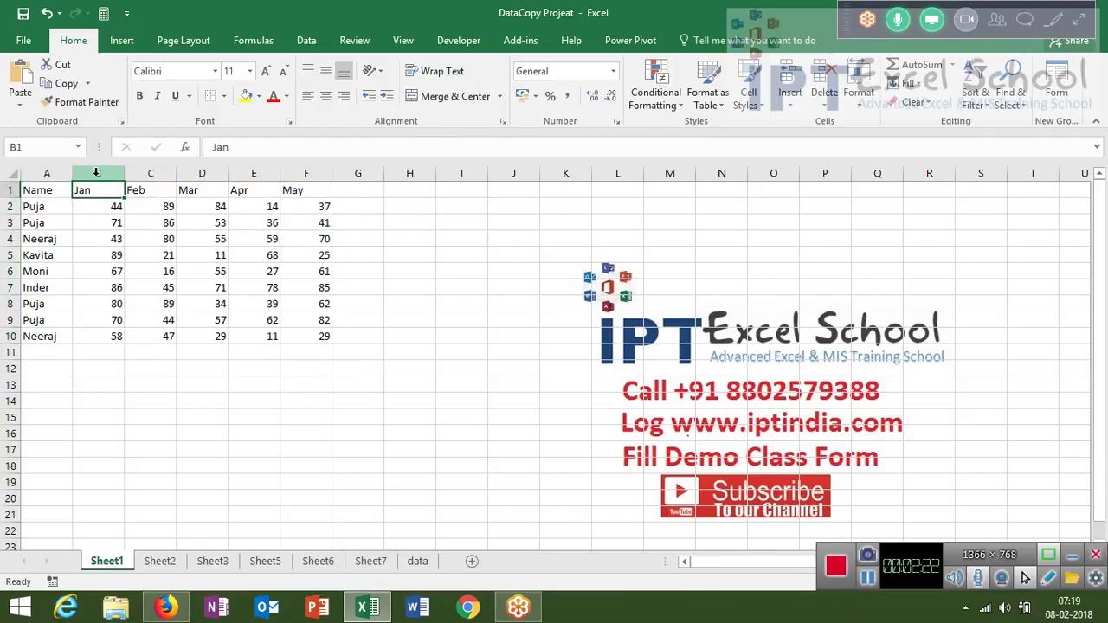
{"action": "left_click", "coordinate": [98, 174]}
{"action": "key", "text": "ctrl+c"}
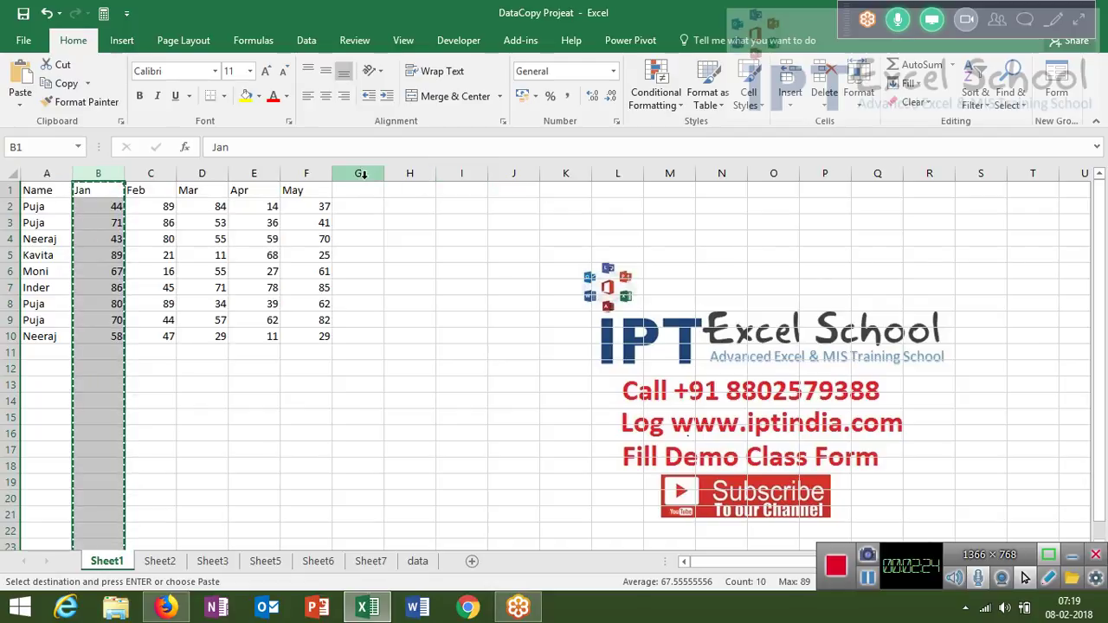
{"action": "left_click", "coordinate": [361, 174]}
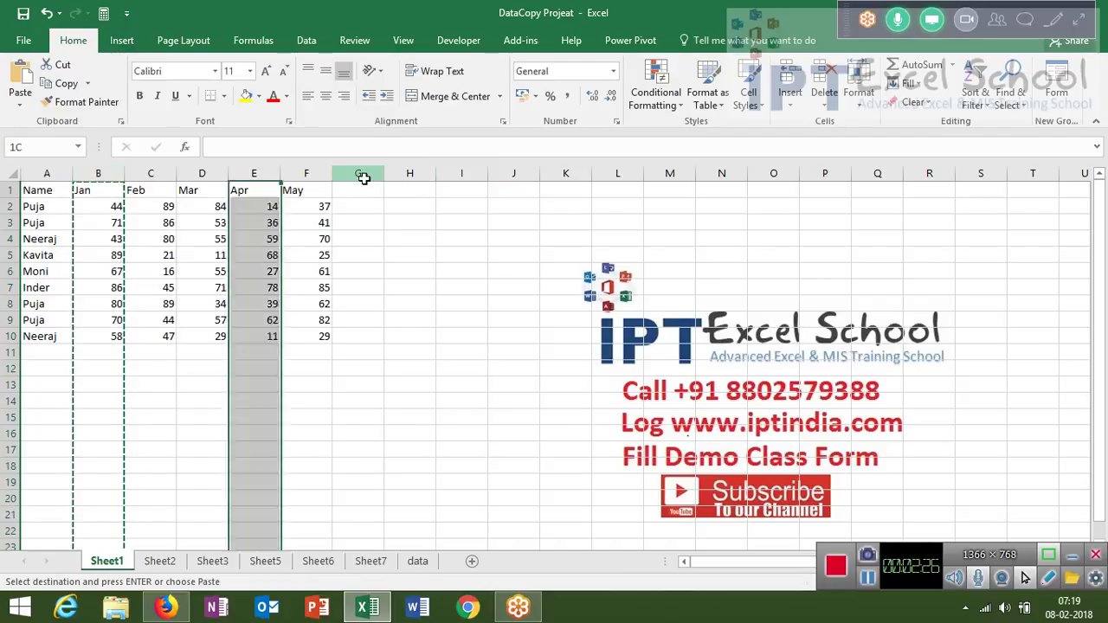
{"action": "key", "text": "ctrl+v"}
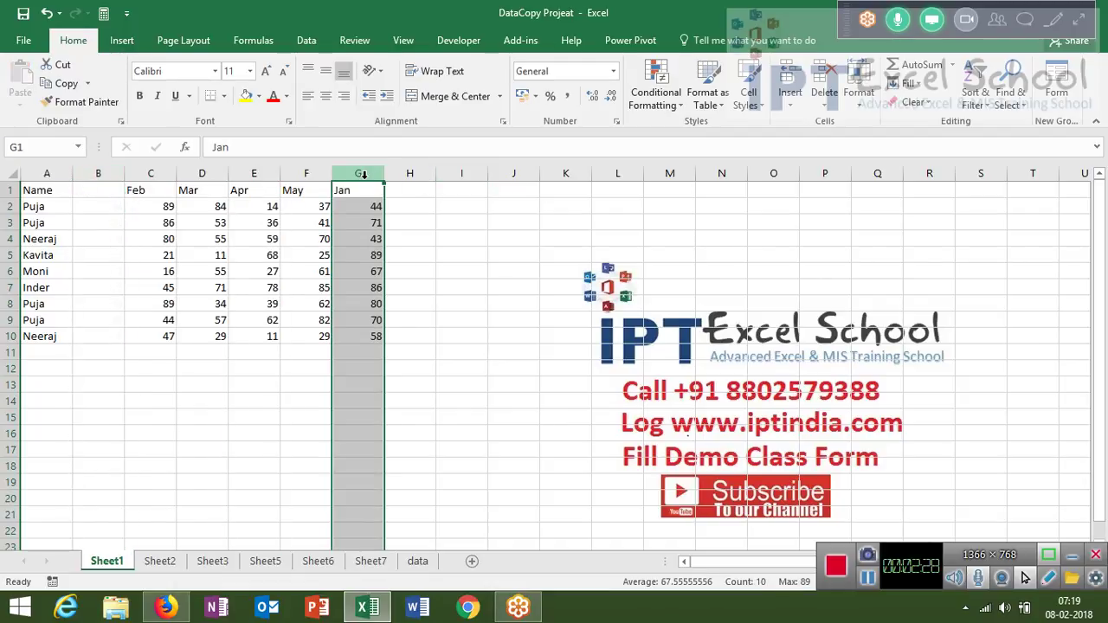
{"action": "left_click", "coordinate": [87, 169]}
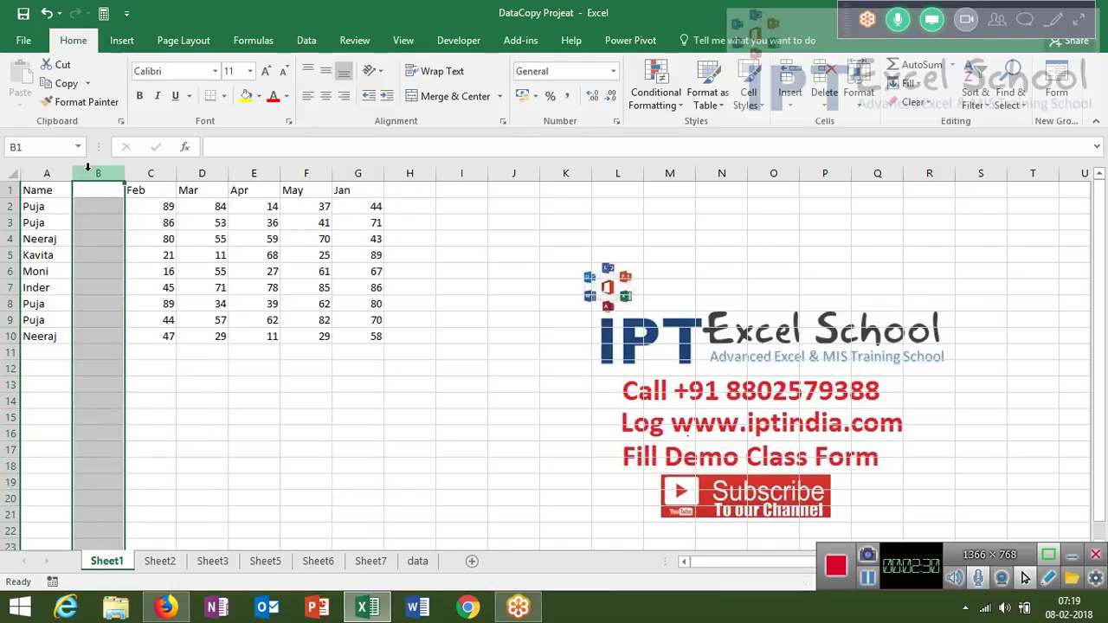
{"action": "key", "text": "ctrl+minus"}
- On Sheet2, move the Feb column from C to column G
{"action": "left_click", "coordinate": [173, 563]}
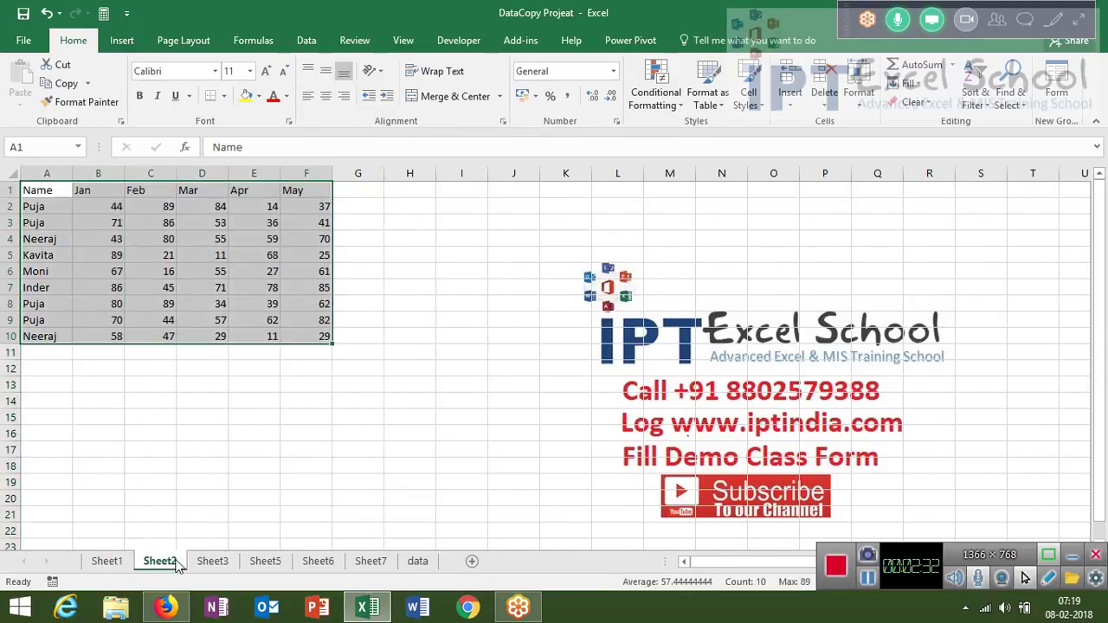
{"action": "left_click", "coordinate": [230, 499]}
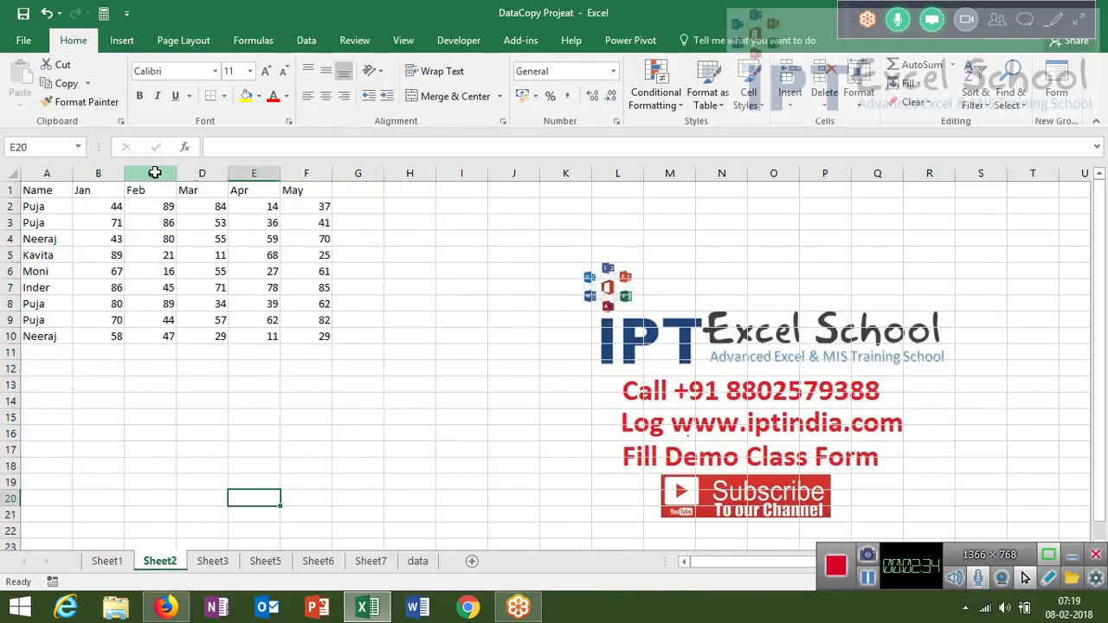
{"action": "left_click", "coordinate": [155, 173]}
{"action": "key", "text": "ctrl+c"}
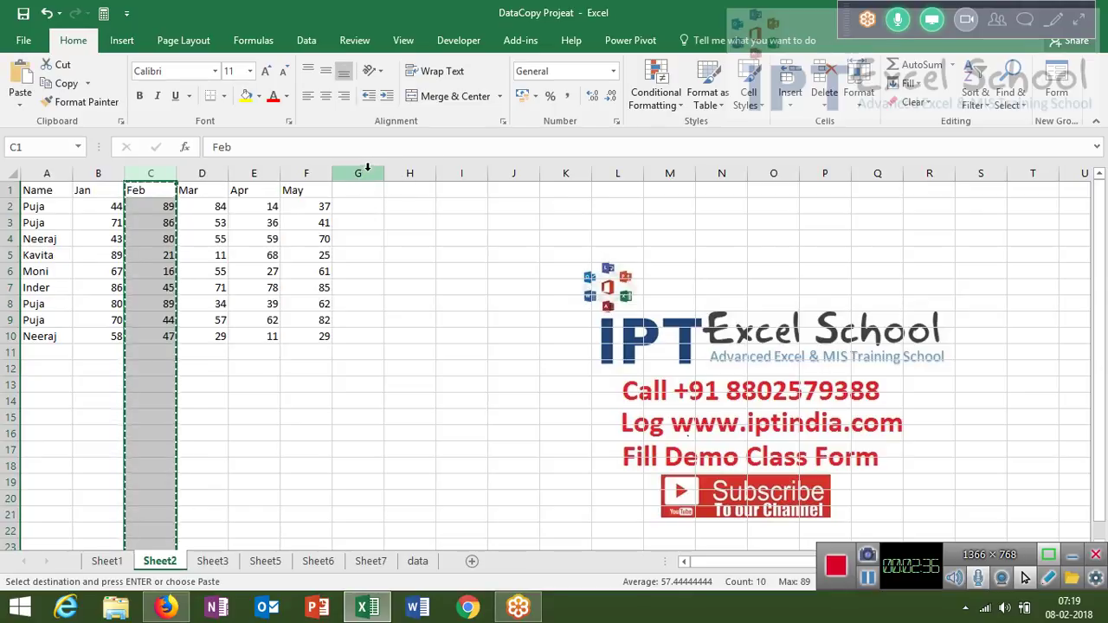
{"action": "left_click", "coordinate": [368, 173]}
{"action": "key", "text": "ctrl+plus"}
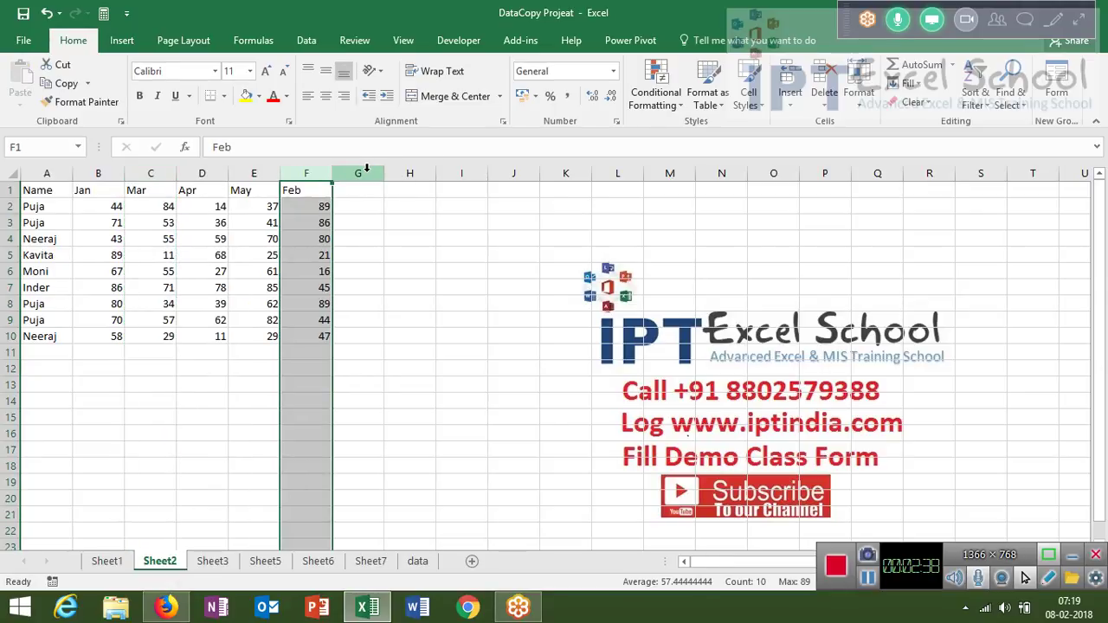
{"action": "left_click", "coordinate": [394, 239]}
- Clear the data sheet's rows A2:G10, keeping only the header row
{"action": "left_click", "coordinate": [418, 561]}
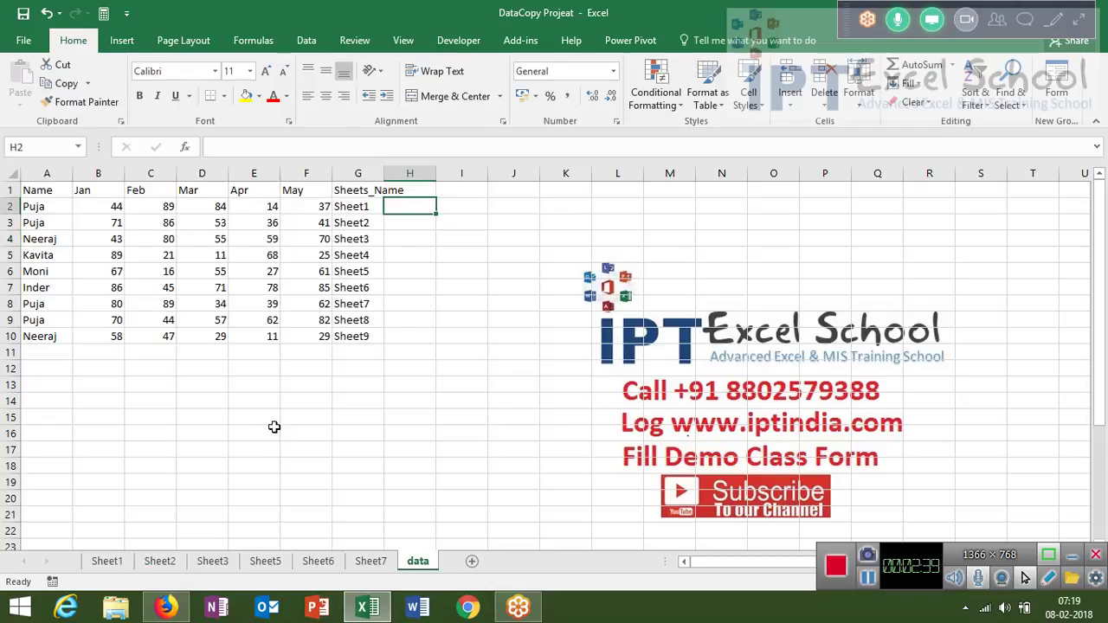
{"action": "left_click", "coordinate": [32, 205]}
{"action": "left_click_drag", "start_coordinate": [32, 205], "coordinate": [361, 337]}
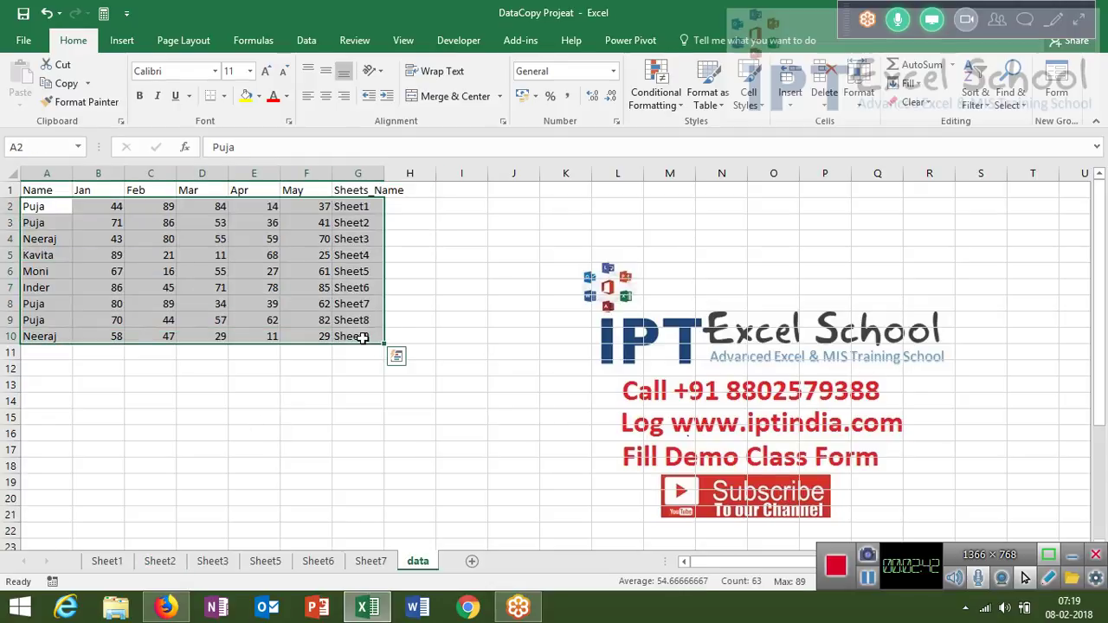
{"action": "key", "text": "Delete"}
- Compare the data sheet's Apr heading with Sheet1's month columns, then select data cell A2
{"action": "left_click", "coordinate": [239, 189]}
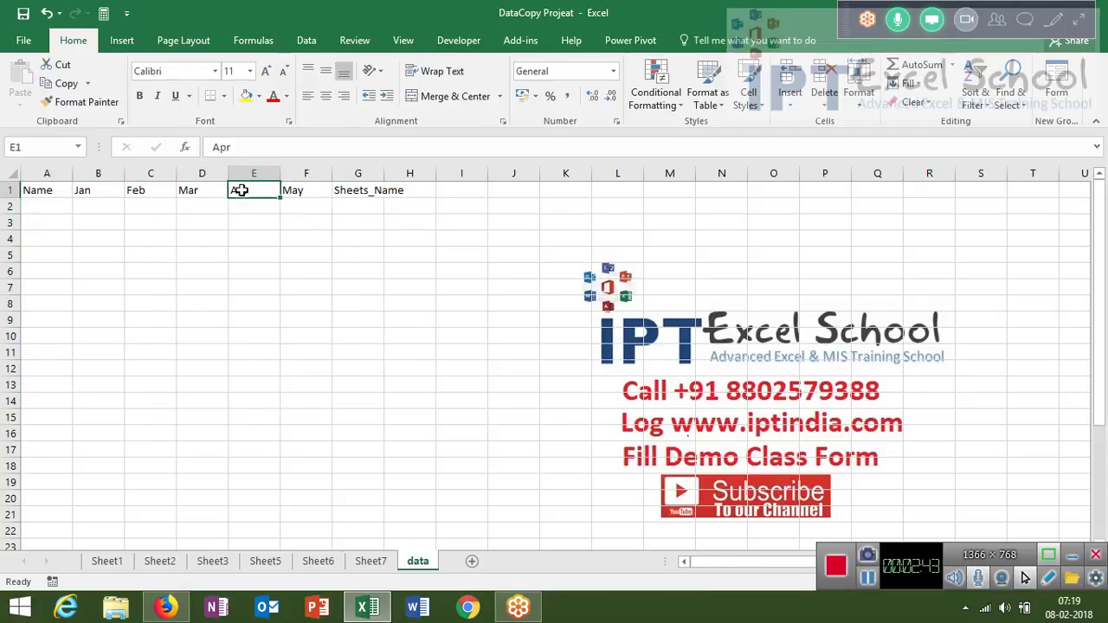
{"action": "left_click", "coordinate": [102, 562]}
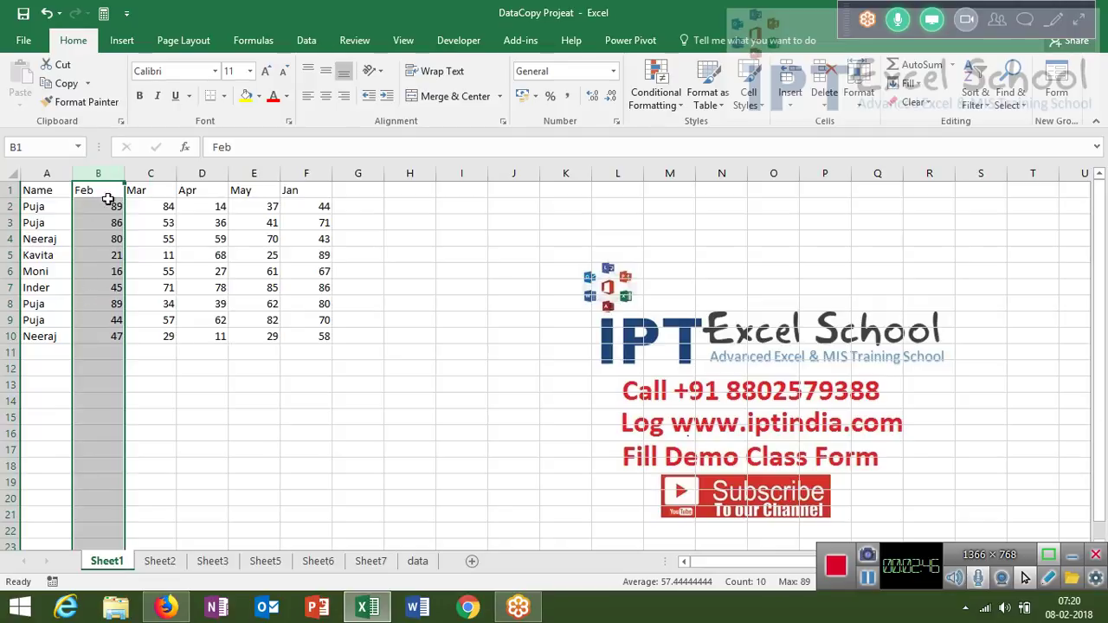
{"action": "left_click", "coordinate": [416, 562]}
{"action": "left_click", "coordinate": [49, 207]}
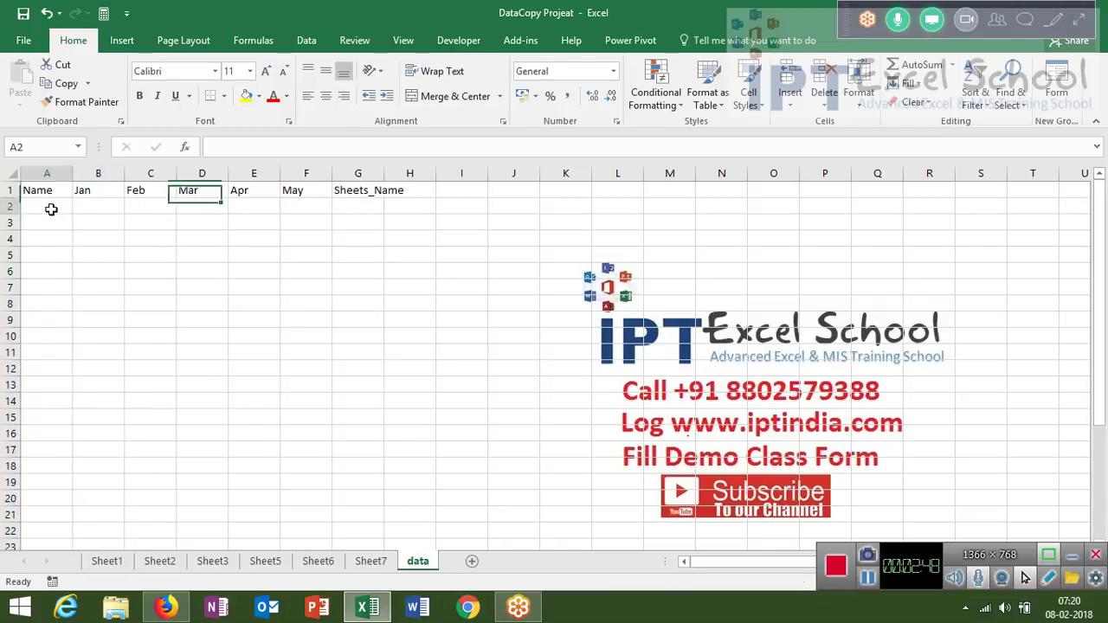
- Open the Visual Basic editor from the Developer tab, maximize it, and open Module4's code
{"action": "left_click", "coordinate": [459, 40]}
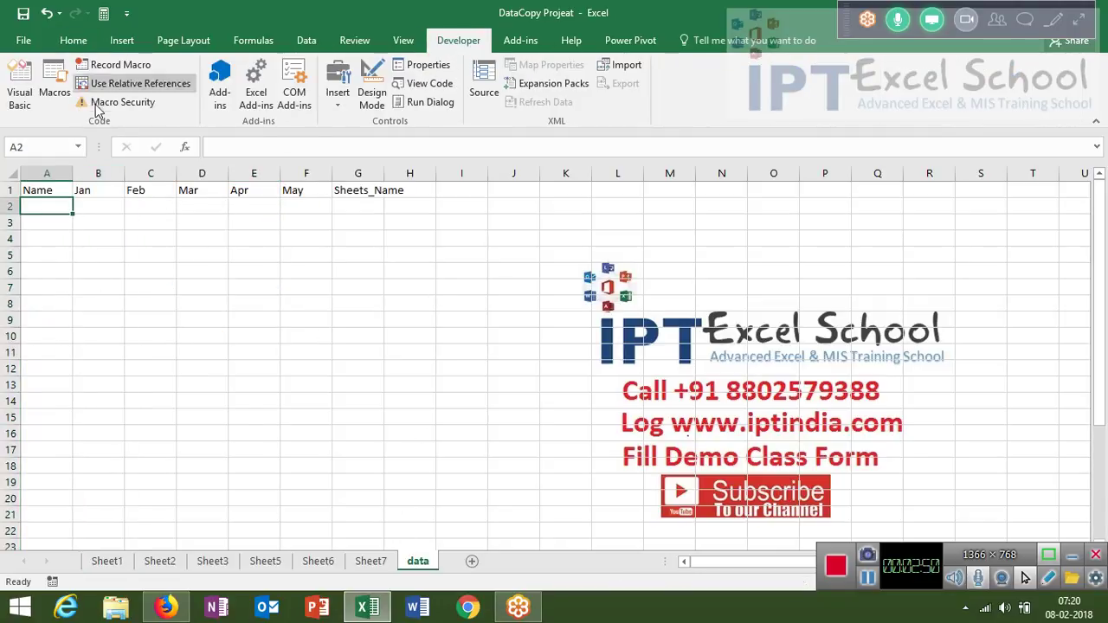
{"action": "left_click", "coordinate": [23, 95]}
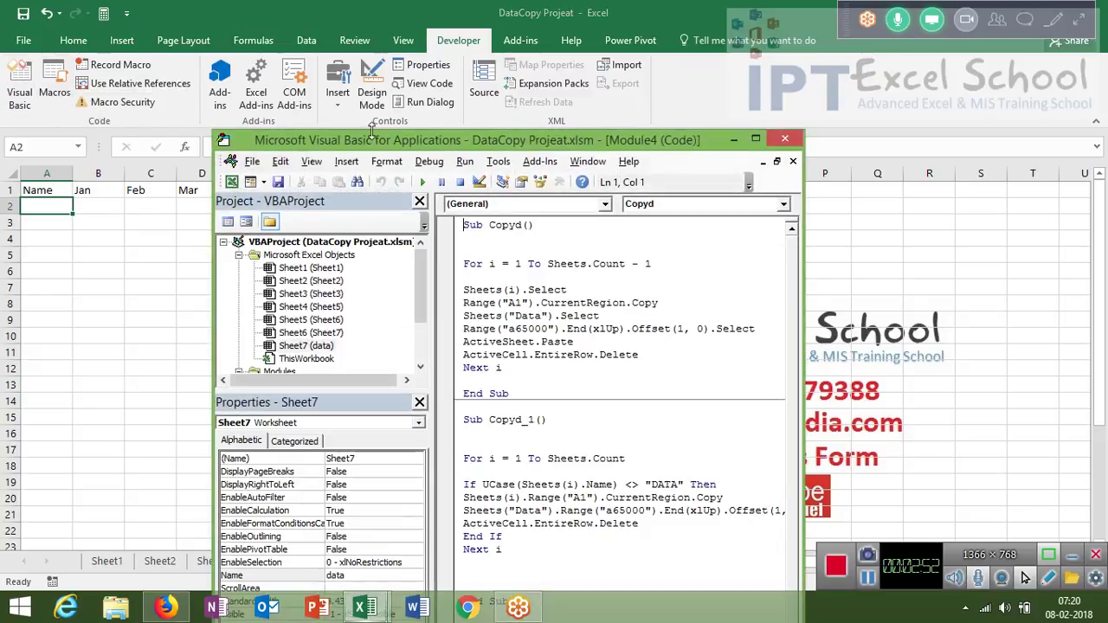
{"action": "double_click", "coordinate": [382, 145]}
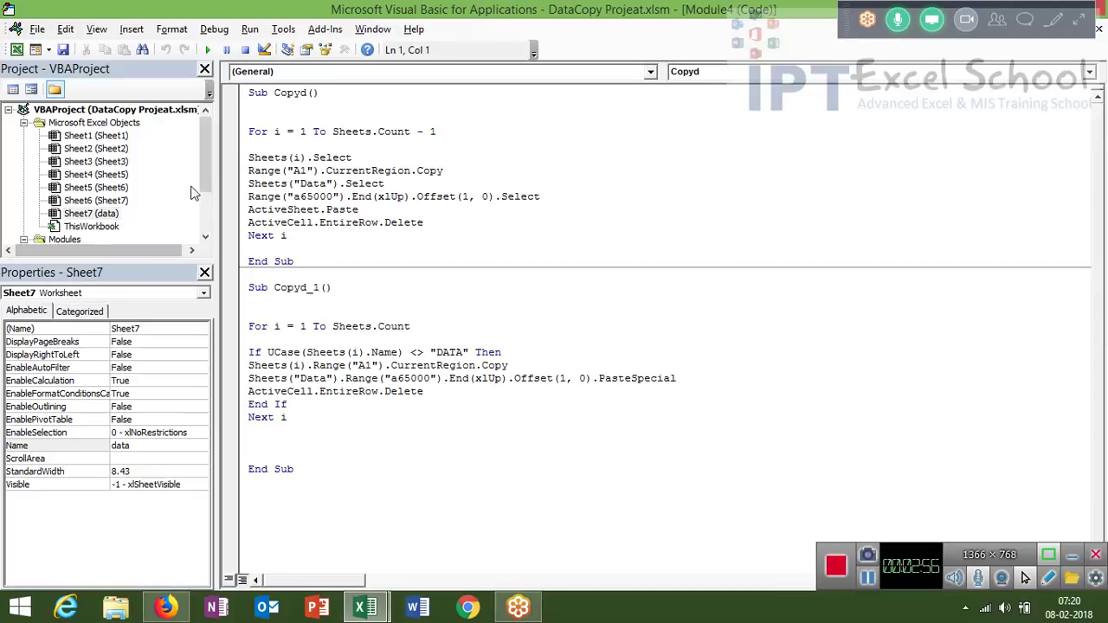
{"action": "left_click", "coordinate": [164, 213]}
{"action": "scroll", "coordinate": [136, 226], "scroll_direction": "down", "scroll_amount": 2}
{"action": "double_click", "coordinate": [97, 229]}
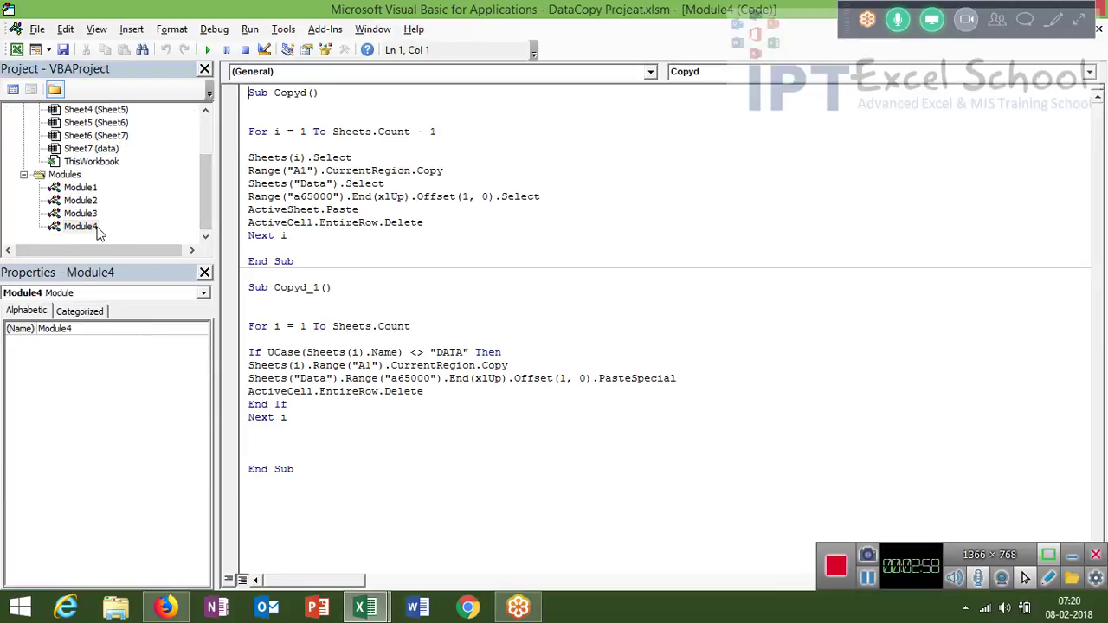
{"action": "left_click", "coordinate": [91, 232]}
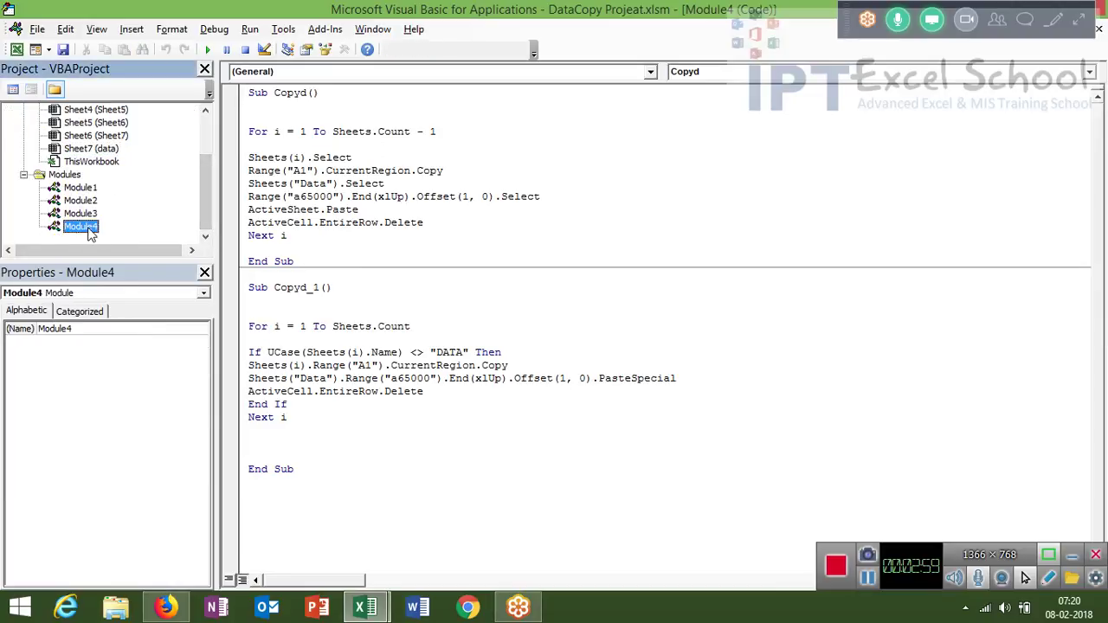
- Remove the extra blank lines in Copyd_1 and start a new Sub header (Sub iopcon) below it
{"action": "left_click", "coordinate": [296, 487]}
{"action": "left_click", "coordinate": [286, 450]}
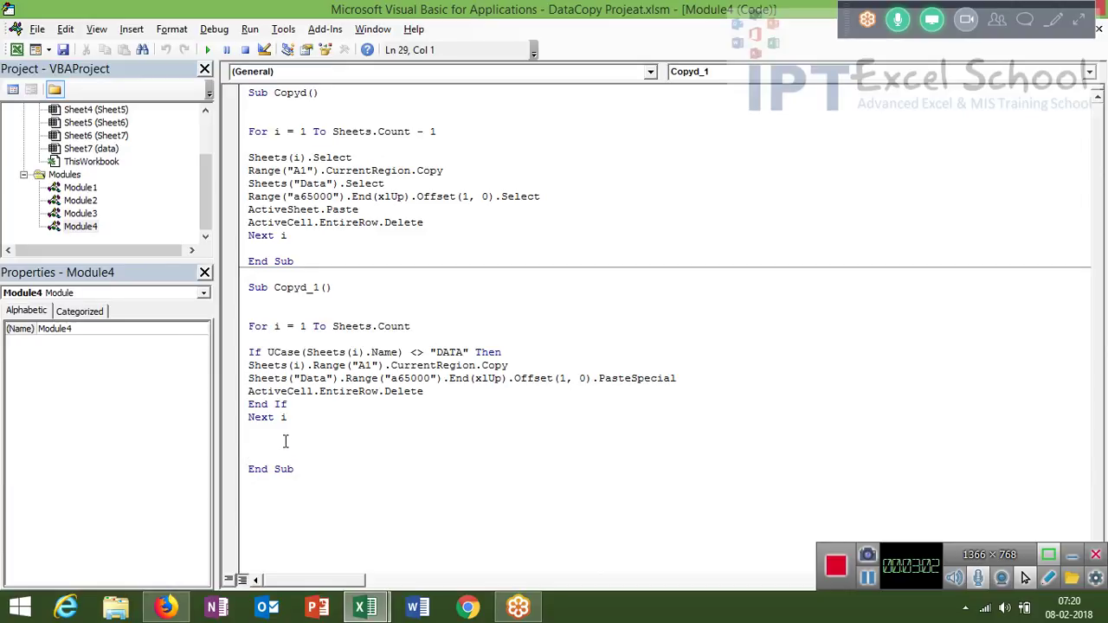
{"action": "key", "text": "Delete"}
{"action": "key", "text": "Delete"}
{"action": "key", "text": "Return"}
{"action": "key", "text": "Return"}
{"action": "key", "text": "Return"}
{"action": "key", "text": "Return"}
{"action": "key", "text": "Return"}
{"action": "key", "text": "Return"}
{"action": "key", "text": "Return"}
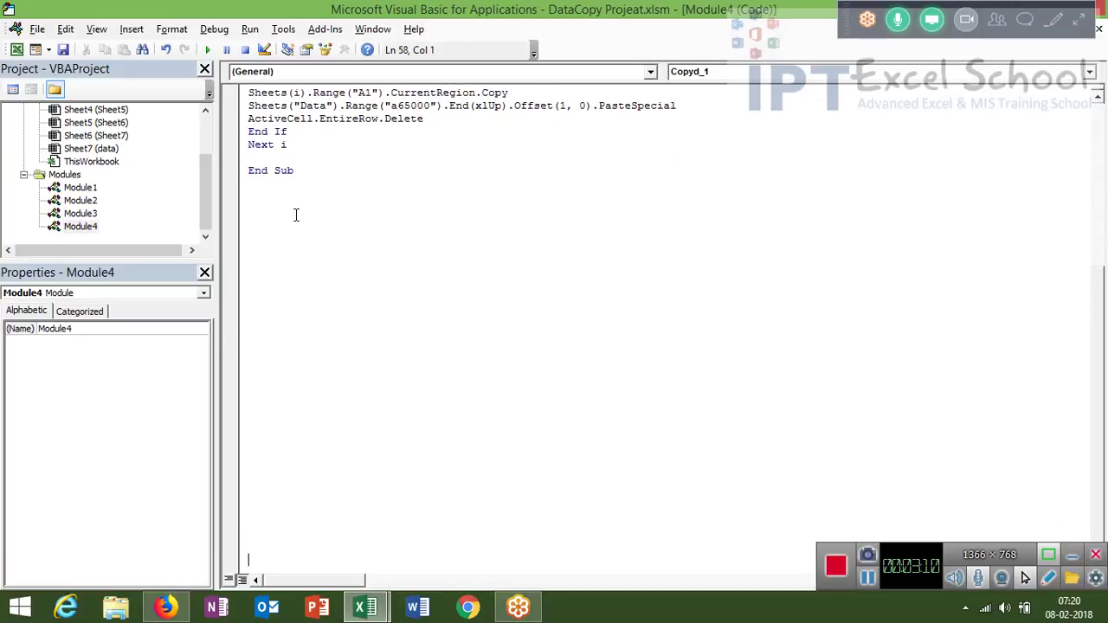
{"action": "left_click", "coordinate": [297, 212]}
{"action": "type", "text": "Sub "}
{"action": "type", "text": "i"}
{"action": "type", "text": "o"}
{"action": "type", "text": "p"}
{"action": "type", "text": "con"}
{"action": "key", "text": "Left"}
{"action": "key", "text": "Left"}
{"action": "key", "text": "Left"}
{"action": "key", "text": "Left"}
{"action": "key", "text": "Left"}
- Correct the macro name to copycon and complete its Sub/End Sub block
{"action": "key", "text": "BackSpace"}
{"action": "type", "text": "y"}
{"action": "key", "text": "Return"}
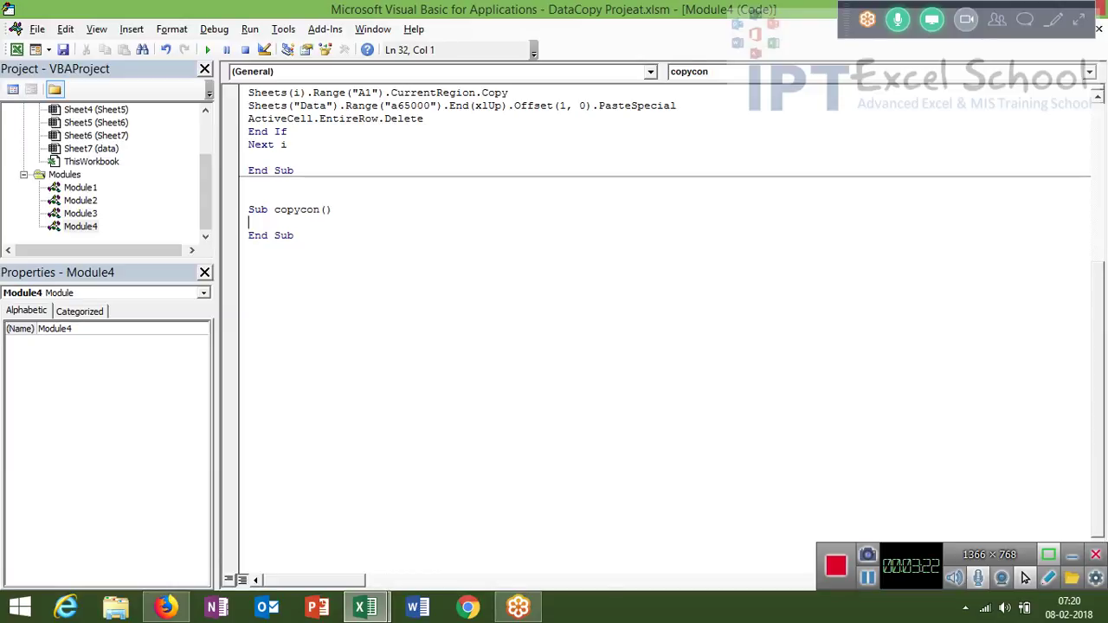
{"action": "key", "text": "Return"}
{"action": "key", "text": "Return"}
{"action": "key", "text": "Return"}
- Inside copycon, add the loop line For i = 1 To Sheets.Count - 1
{"action": "key", "text": "Up"}
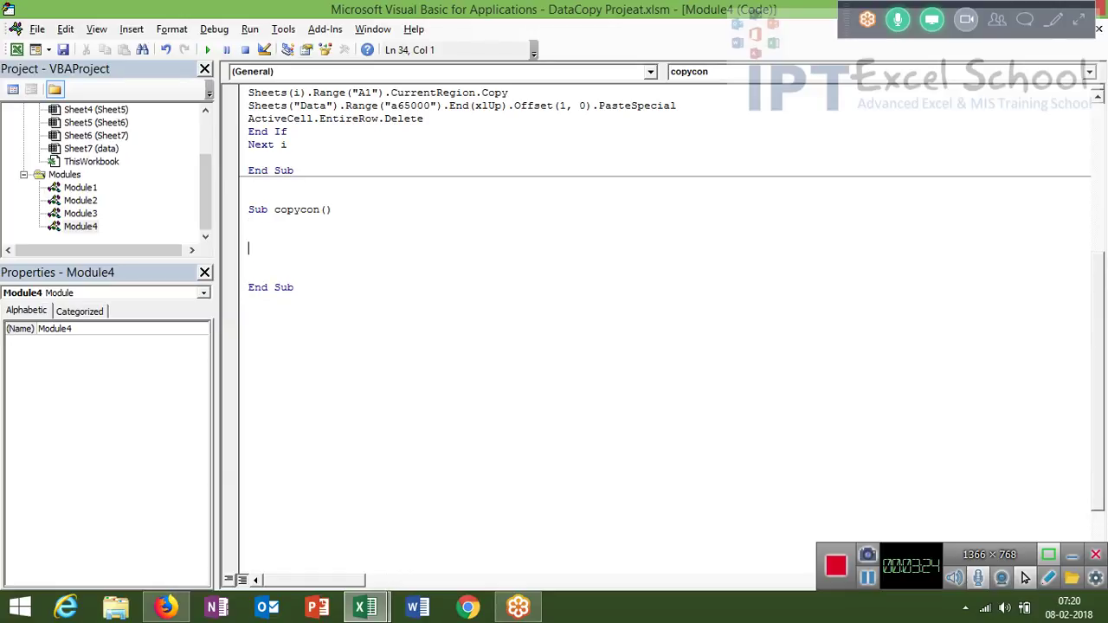
{"action": "type", "text": "for i "}
{"action": "type", "text": "="}
{"action": "type", "text": "1 to "}
{"action": "type", "text": "sheet"}
{"action": "type", "text": "s.co"}
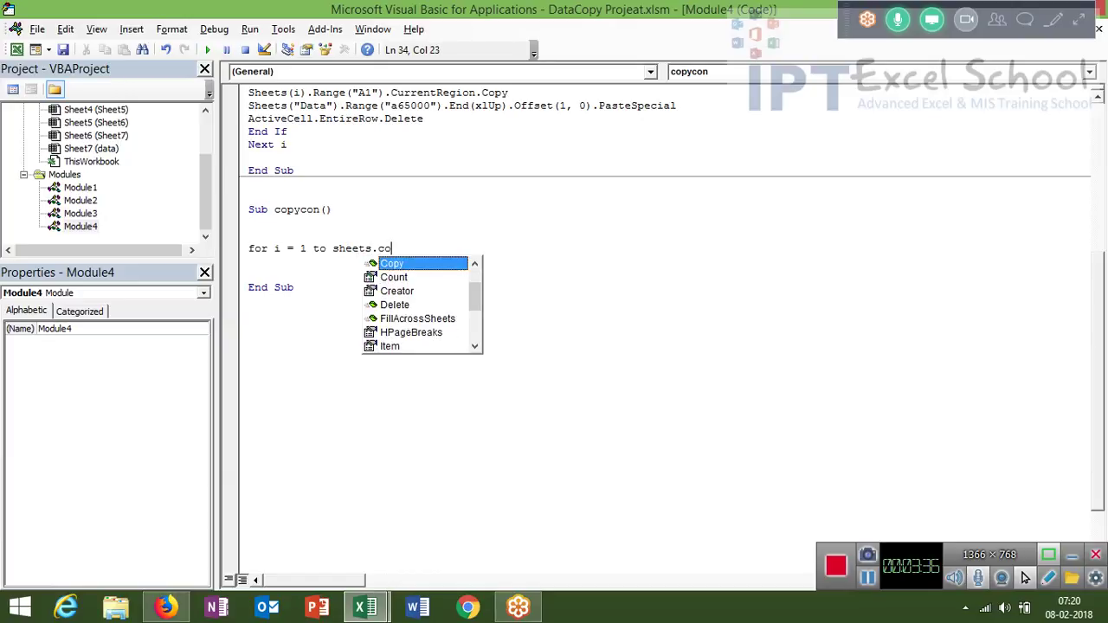
{"action": "key", "text": "Down"}
{"action": "type", "text": "- 1"}
{"action": "key", "text": "Return"}
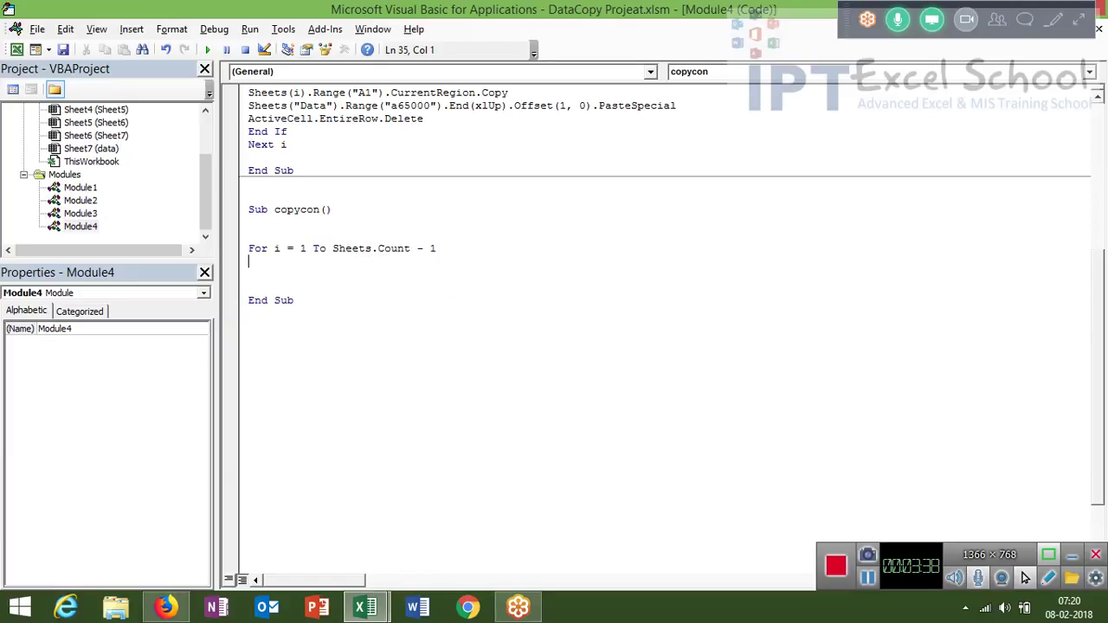
- Close the loop with Next i, leave space for its body, and switch back to Excel
{"action": "key", "text": "Return"}
{"action": "key", "text": "Return"}
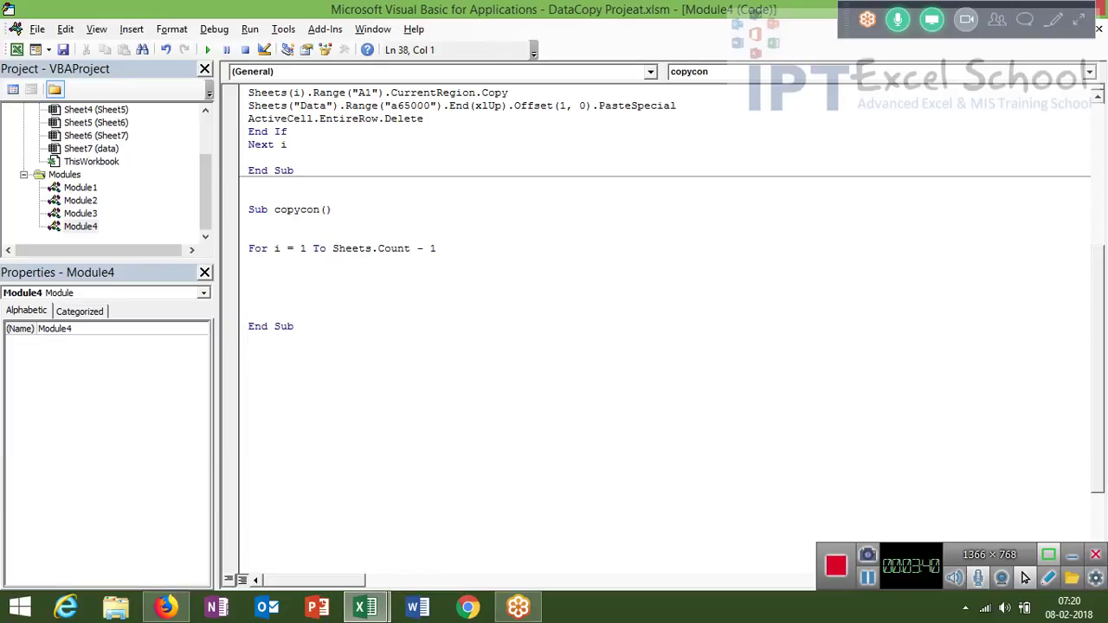
{"action": "type", "text": "neat"}
{"action": "key", "text": "BackSpace"}
{"action": "key", "text": "BackSpace"}
{"action": "key", "text": "BackSpace"}
{"action": "type", "text": "x"}
{"action": "type", "text": "t i'"}
{"action": "key", "text": "Return"}
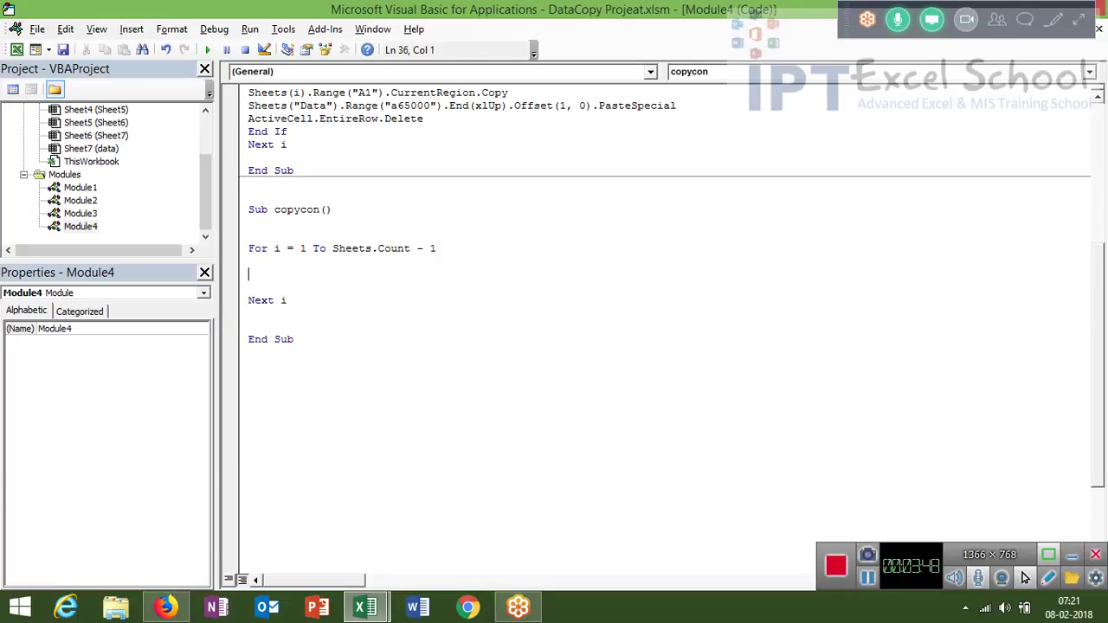
{"action": "key", "text": "Return"}
{"action": "key", "text": "Return"}
{"action": "key", "text": "Up"}
{"action": "key", "text": "Up"}
{"action": "key", "text": "Up"}
{"action": "key", "text": "alt+F11"}
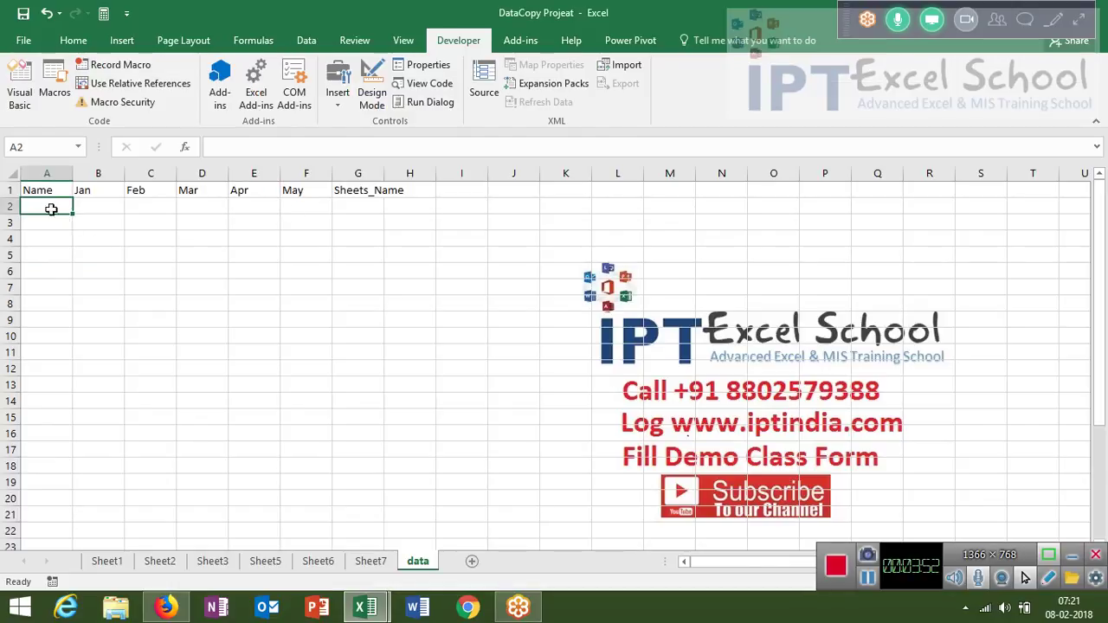
- Review the data sheet headers, then add For j = 1 To 5 inside the sheet loop
{"action": "mouse_move", "coordinate": [43, 189]}
{"action": "left_mouse_down"}
{"action": "mouse_move", "coordinate": [148, 199]}
{"action": "mouse_move", "coordinate": [299, 189]}
{"action": "left_mouse_up"}
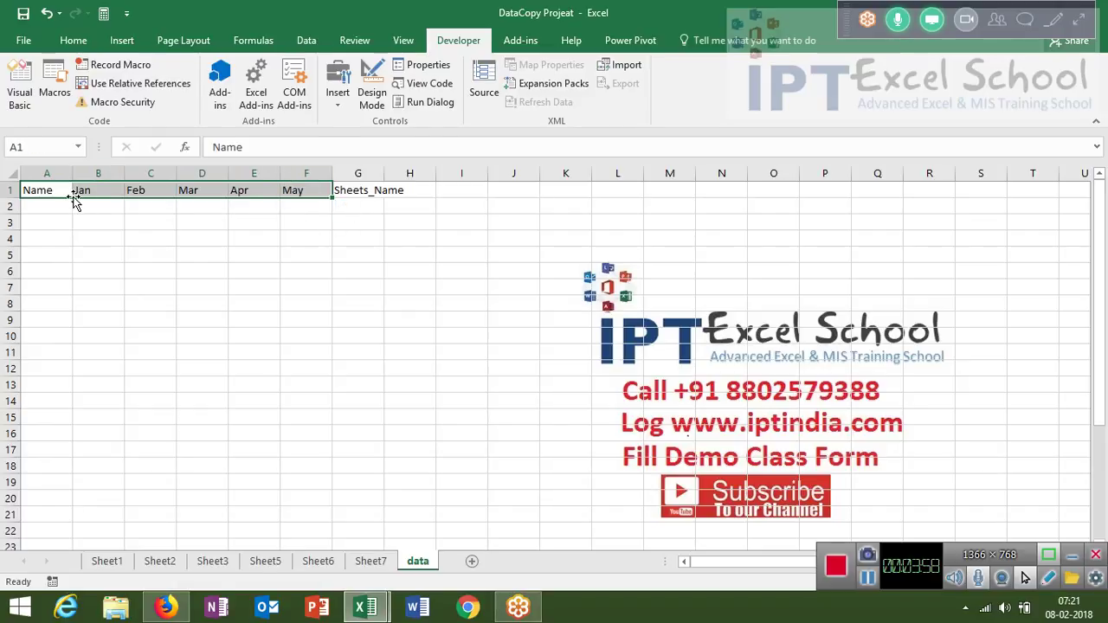
{"action": "key", "text": "alt+F11"}
{"action": "key", "text": "Return"}
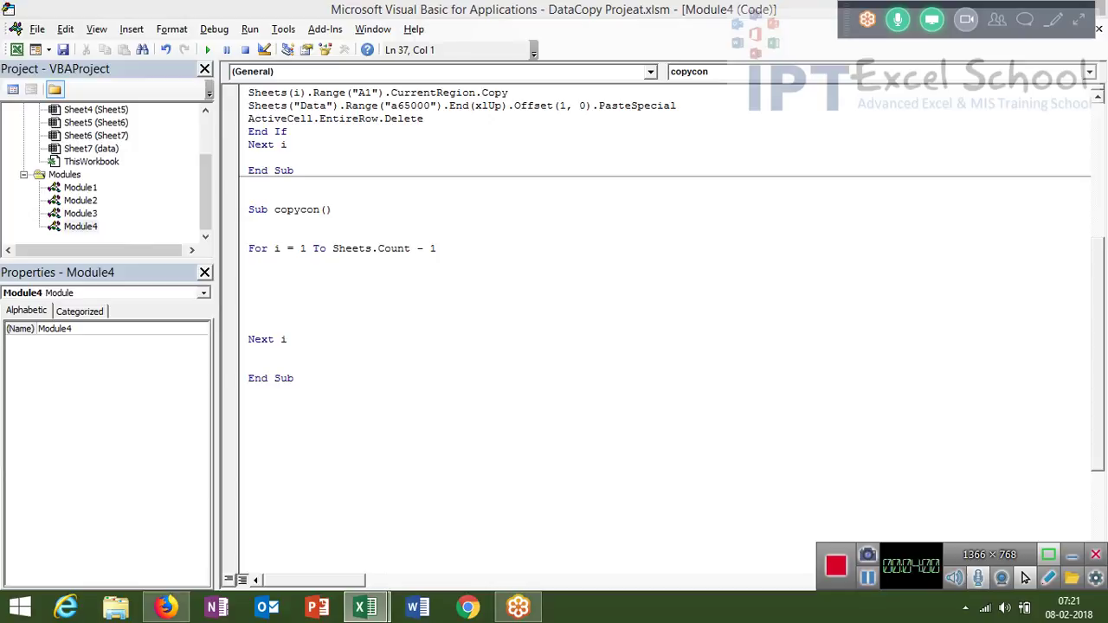
{"action": "type", "text": "for "}
{"action": "type", "text": "j ="}
{"action": "type", "text": "1 to "}
{"action": "type", "text": "5"}
{"action": "key", "text": "Return"}
{"action": "key", "text": "Return"}
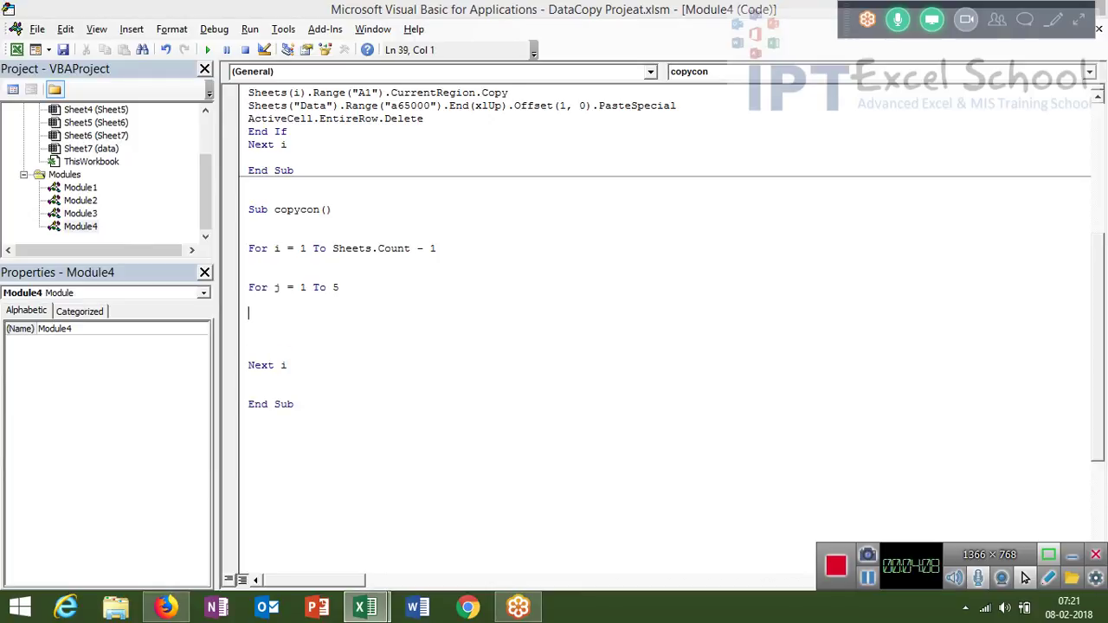
{"action": "key", "text": "Return"}
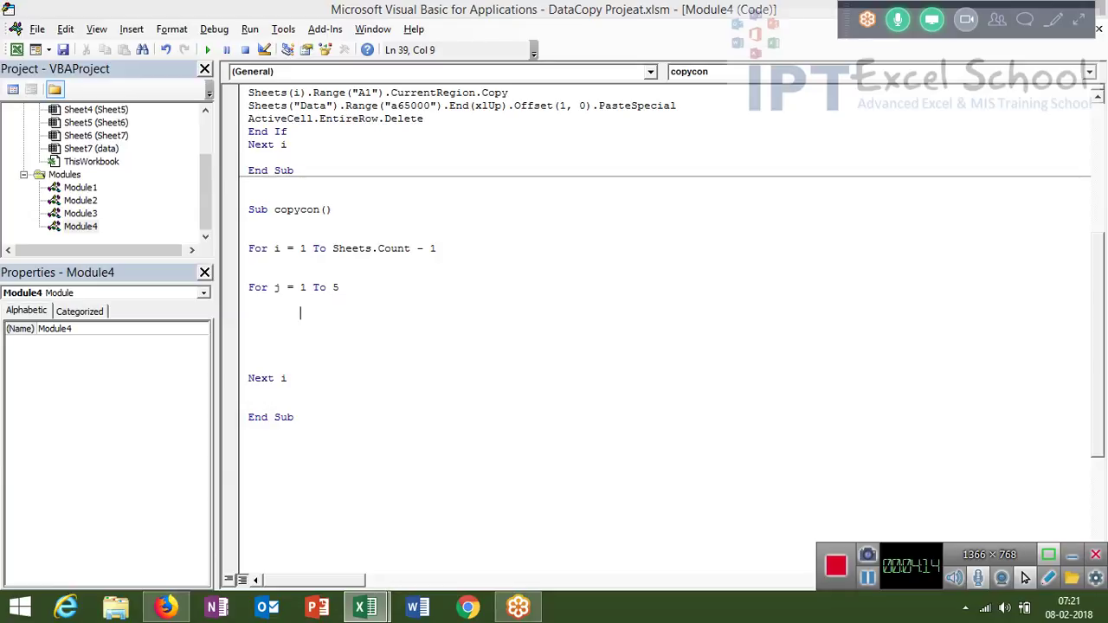
{"action": "key", "text": "alt+F11"}
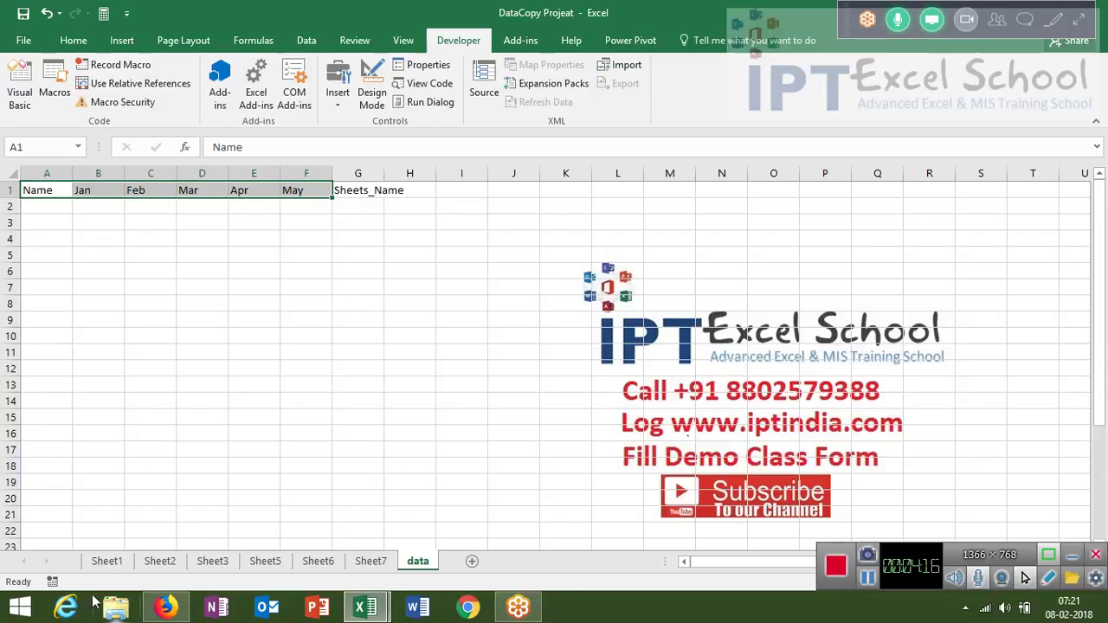
- On Sheet1, select the Feb values in column B down to B10 for reference
{"action": "left_click", "coordinate": [106, 562]}
{"action": "left_click", "coordinate": [38, 207]}
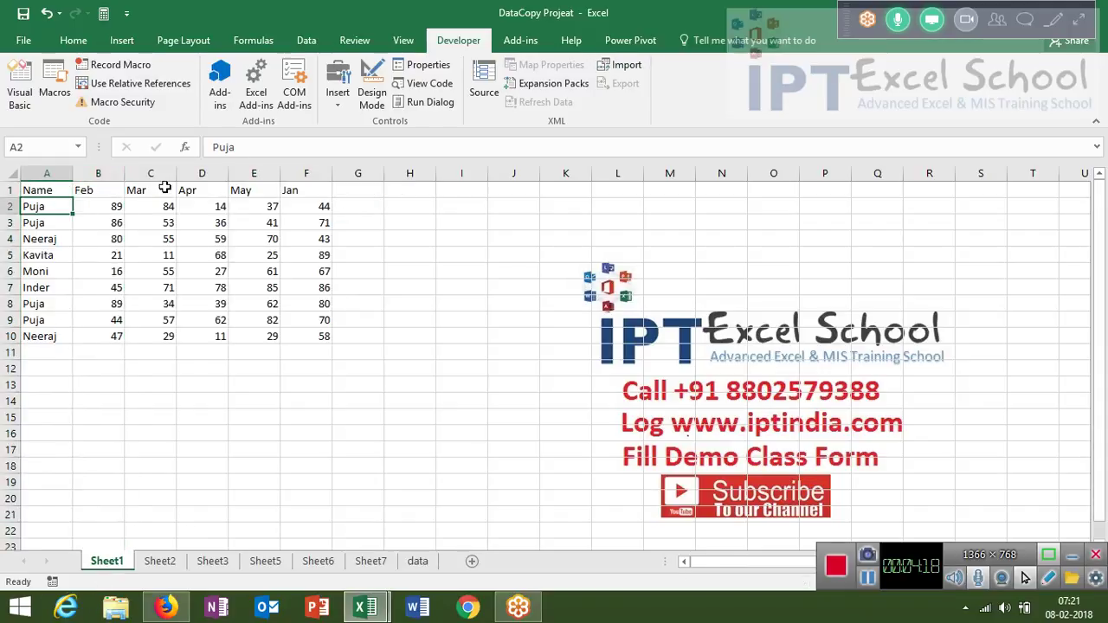
{"action": "left_click_drag", "start_coordinate": [112, 212], "coordinate": [113, 334]}
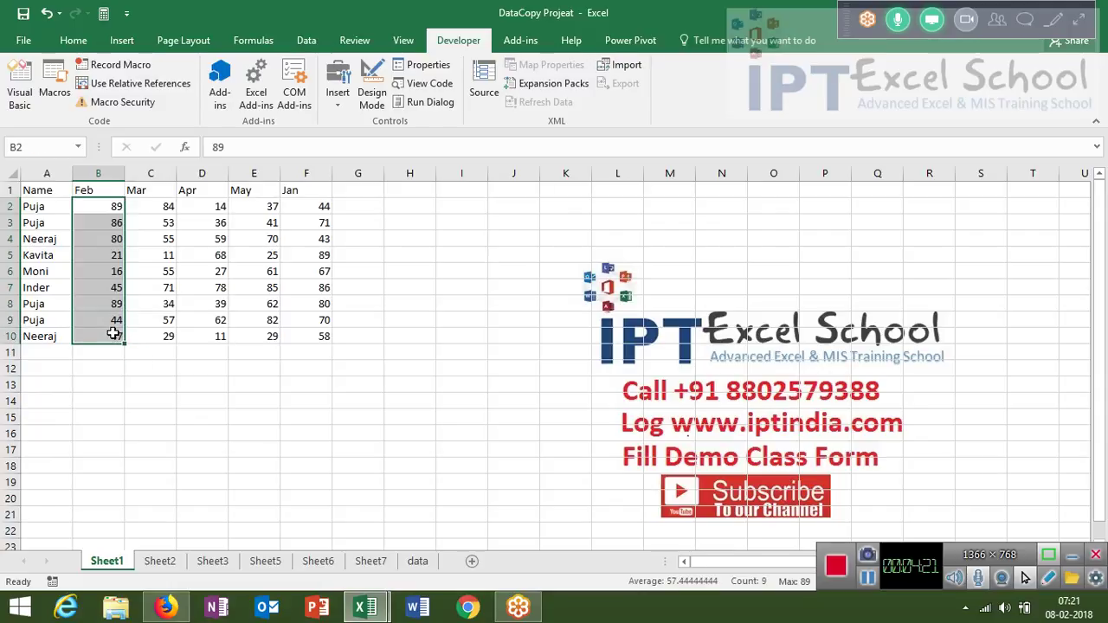
{"action": "left_click", "coordinate": [171, 288]}
{"action": "key", "text": "alt+F11"}
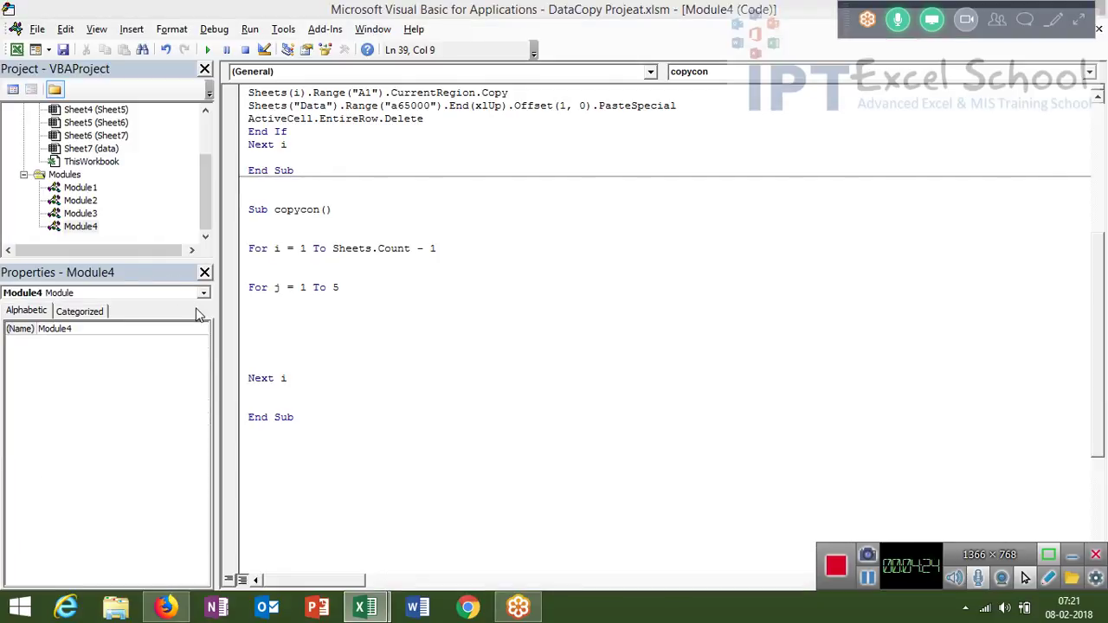
- Inside the j loop, add Sheets(i).Select and a nested For k = 1 To 5 loop with Next
{"action": "key", "text": "Return"}
{"action": "key", "text": "Up"}
{"action": "type", "text": "s"}
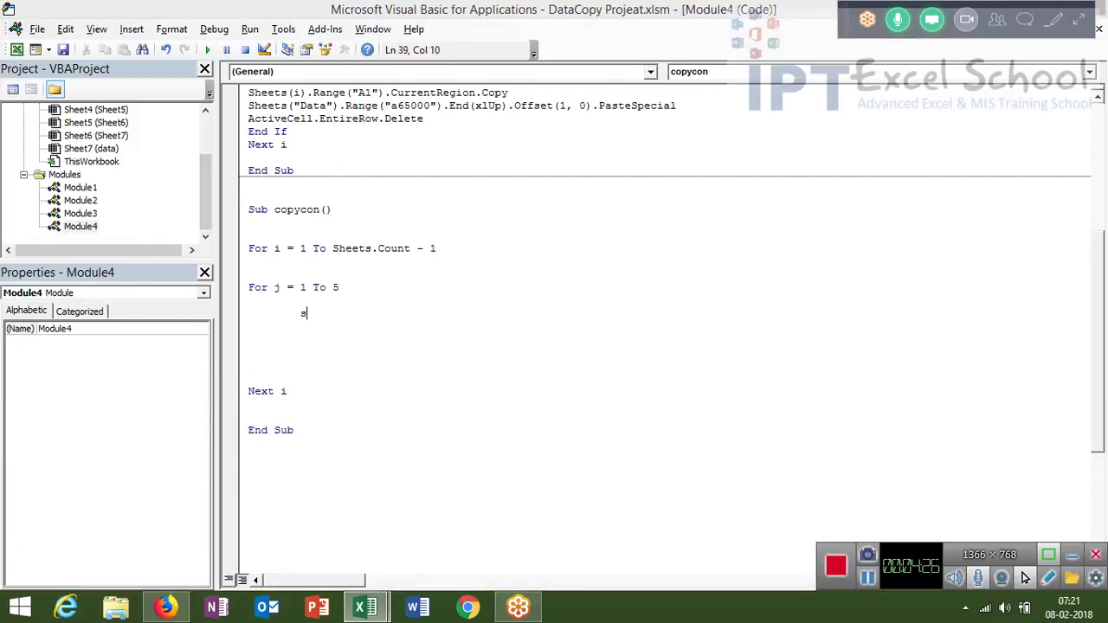
{"action": "type", "text": "heets"}
{"action": "type", "text": "(i"}
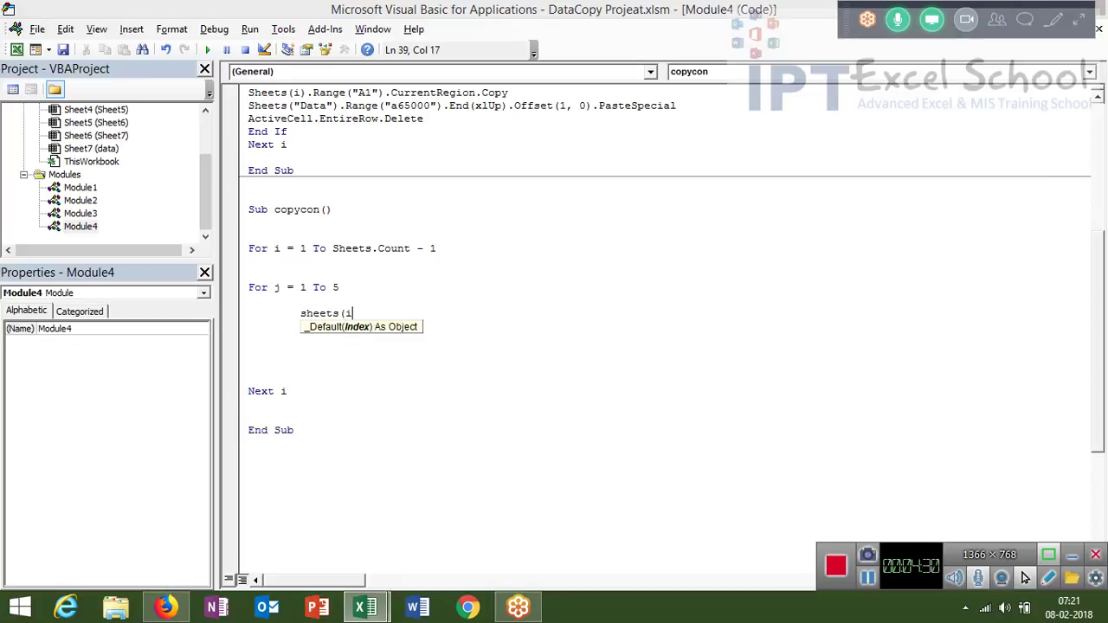
{"action": "type", "text": ").a"}
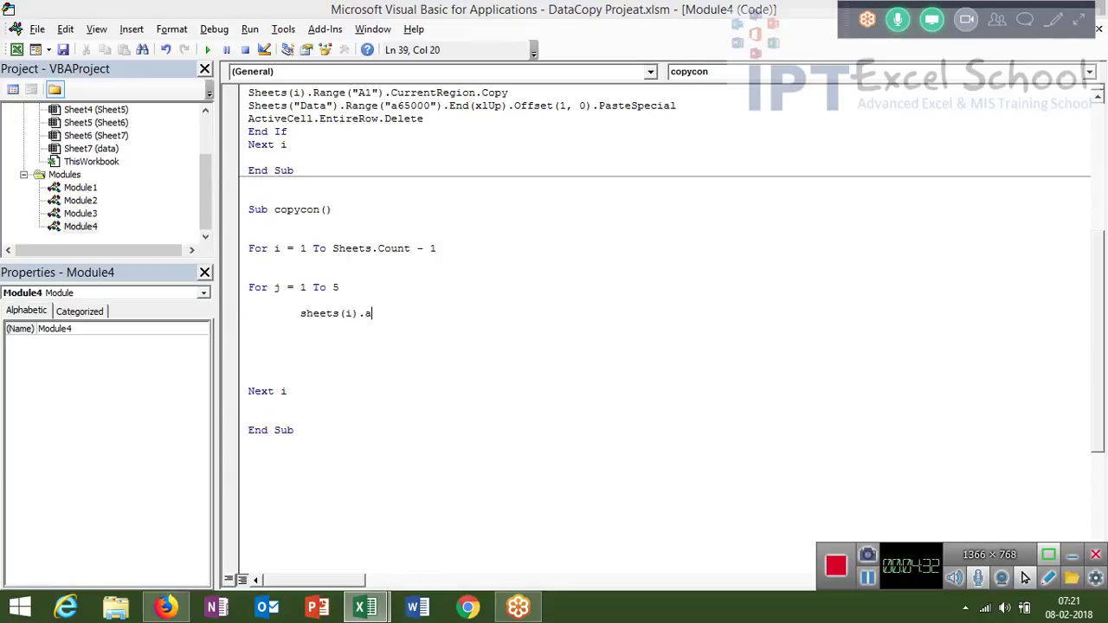
{"action": "key", "text": "BackSpace"}
{"action": "type", "text": "s(i).S"}
{"action": "type", "text": "elec"}
{"action": "type", "text": "t"}
{"action": "key", "text": "Return"}
{"action": "key", "text": "Return"}
{"action": "key", "text": "Tab"}
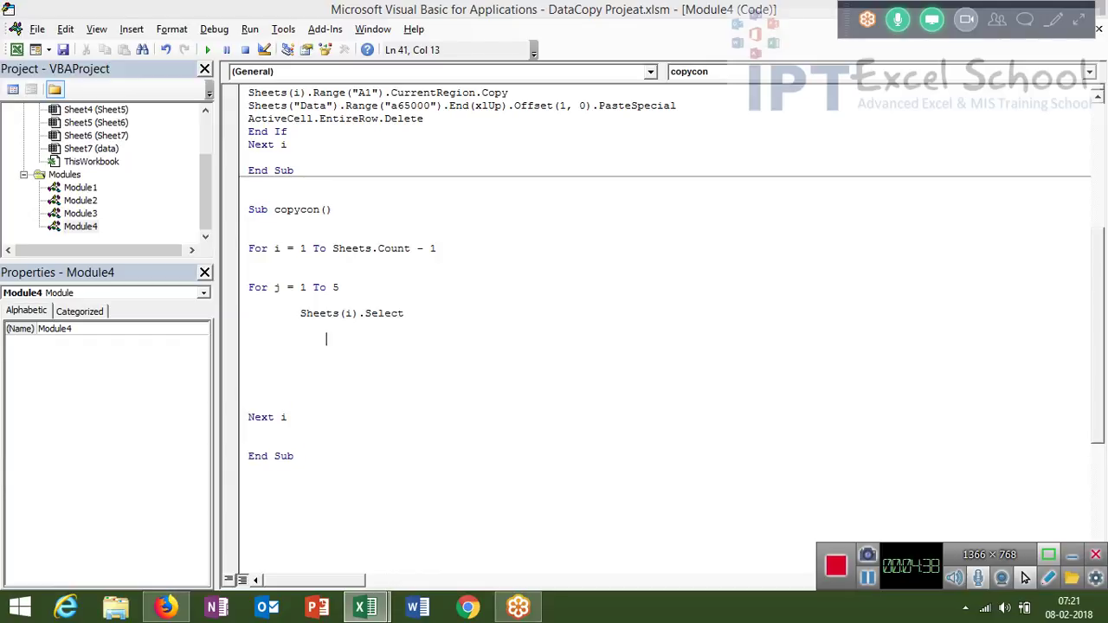
{"action": "type", "text": "for"}
{"action": "type", "text": " k "}
{"action": "type", "text": "= 1"}
{"action": "type", "text": " to 5"}
{"action": "key", "text": "Return"}
{"action": "key", "text": "Return"}
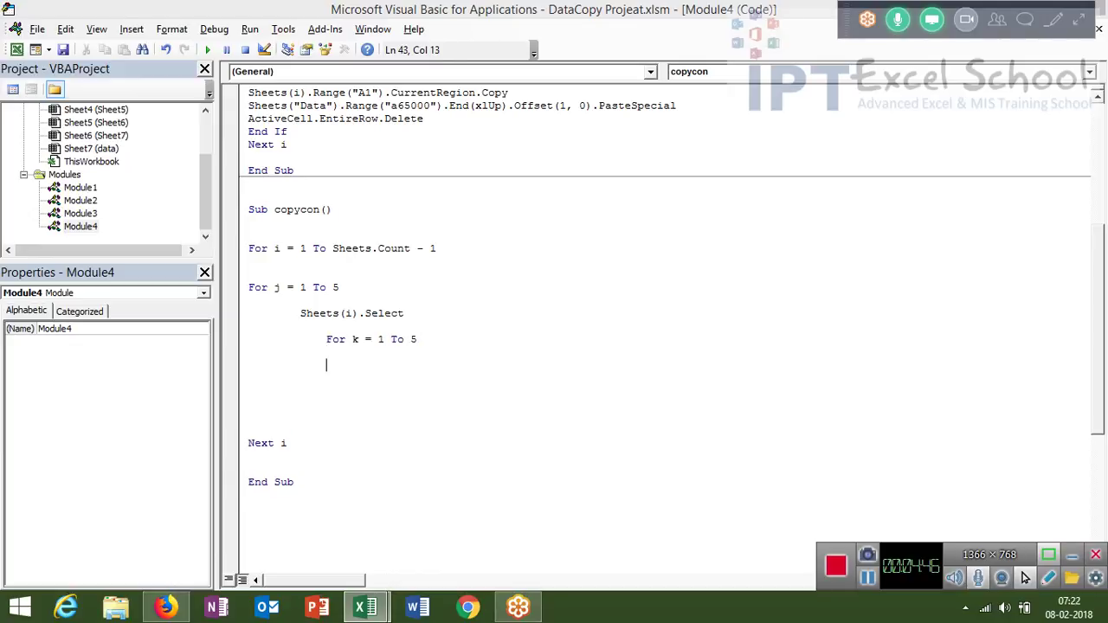
{"action": "type", "text": "next k"}
- Add Next j above Next i and open a blank line under For j = 1 To 5
{"action": "key", "text": "Return"}
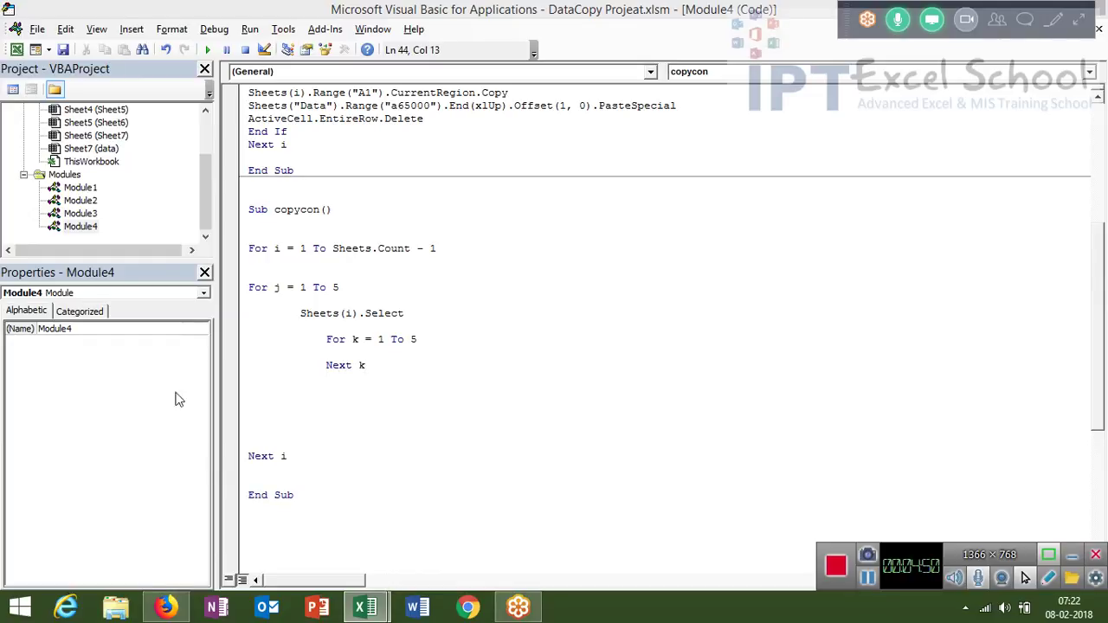
{"action": "left_click", "coordinate": [260, 430]}
{"action": "type", "text": "n"}
{"action": "type", "text": "ext "}
{"action": "type", "text": "j"}
{"action": "left_click", "coordinate": [394, 415]}
{"action": "left_click", "coordinate": [287, 366]}
{"action": "left_click", "coordinate": [294, 313]}
{"action": "key", "text": "Return"}
{"action": "key", "text": "Up"}
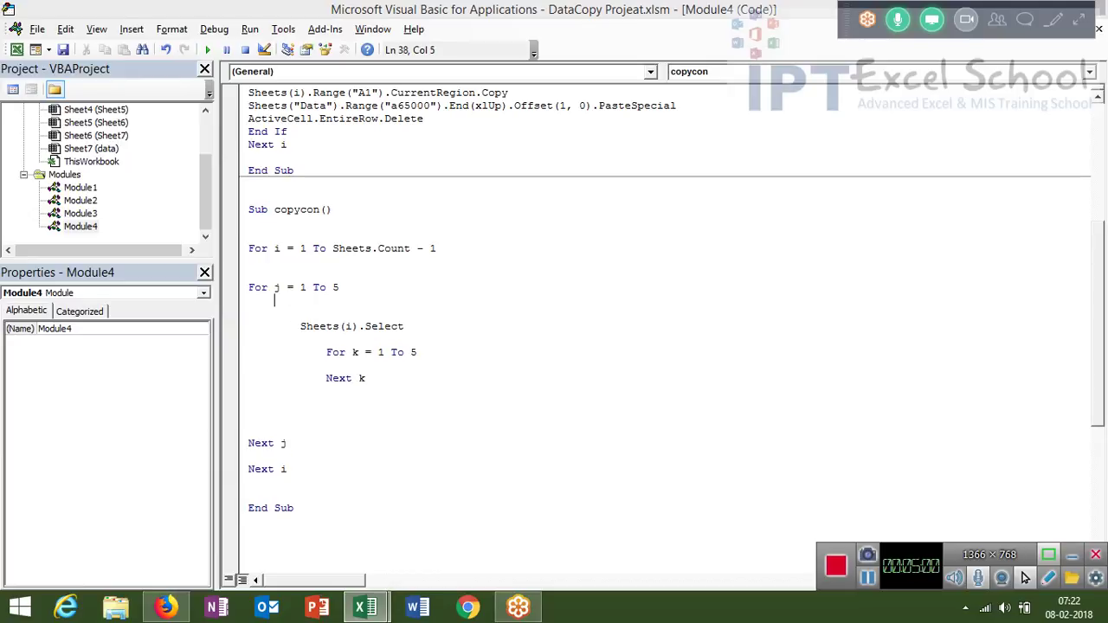
- Check the Feb header in the workbook's row 1, then discard an unfinished m = Cells line
{"action": "key", "text": "alt+F11"}
{"action": "key", "text": "ctrl+Up"}
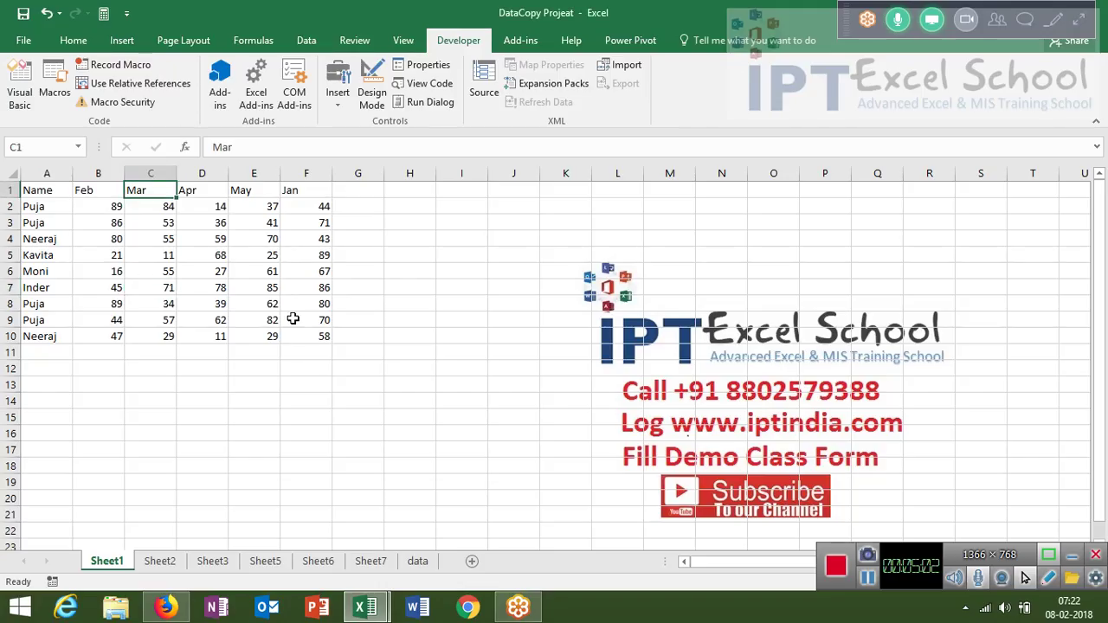
{"action": "key", "text": "Left"}
{"action": "key", "text": "alt+F11"}
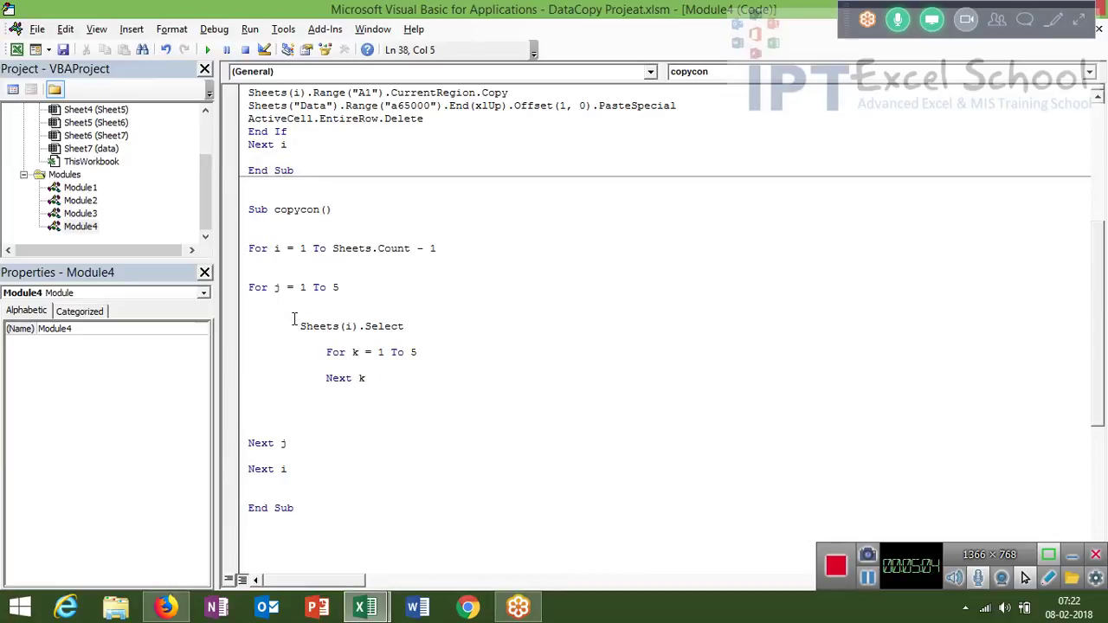
{"action": "type", "text": "m=cells"}
{"action": "key", "text": "BackSpace"}
{"action": "key", "text": "BackSpace"}
{"action": "key", "text": "BackSpace"}
{"action": "key", "text": "BackSpace"}
{"action": "key", "text": "BackSpace"}
{"action": "key", "text": "BackSpace"}
{"action": "key", "text": "BackSpace"}
{"action": "key", "text": "BackSpace"}
{"action": "key", "text": "Up"}
{"action": "key", "text": "Up"}
- Add Sheets("Data").Select on the line under For j = 1 To 5
{"action": "key", "text": "Return"}
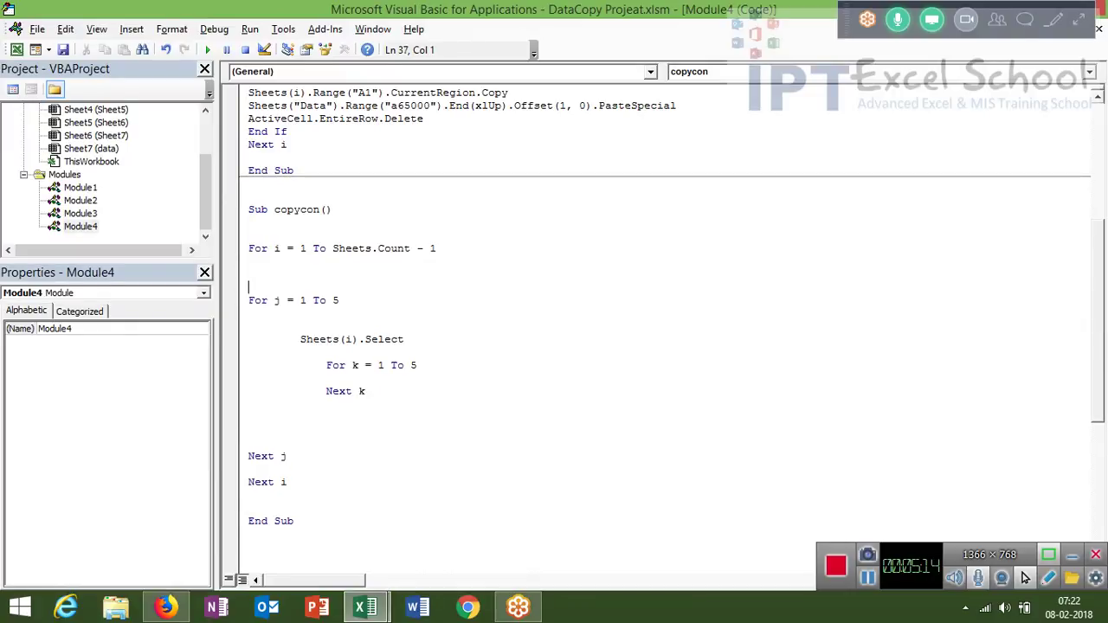
{"action": "key", "text": "Up"}
{"action": "type", "text": "sheet"}
{"action": "type", "text": "s"}
{"action": "key", "text": "BackSpace"}
{"action": "key", "text": "BackSpace"}
{"action": "key", "text": "BackSpace"}
{"action": "key", "text": "BackSpace"}
{"action": "key", "text": "BackSpace"}
{"action": "key", "text": "BackSpace"}
{"action": "key", "text": "Down"}
{"action": "key", "text": "Down"}
{"action": "key", "text": "Down"}
{"action": "type", "text": "sheets"}
{"action": "type", "text": "(\"Data"}
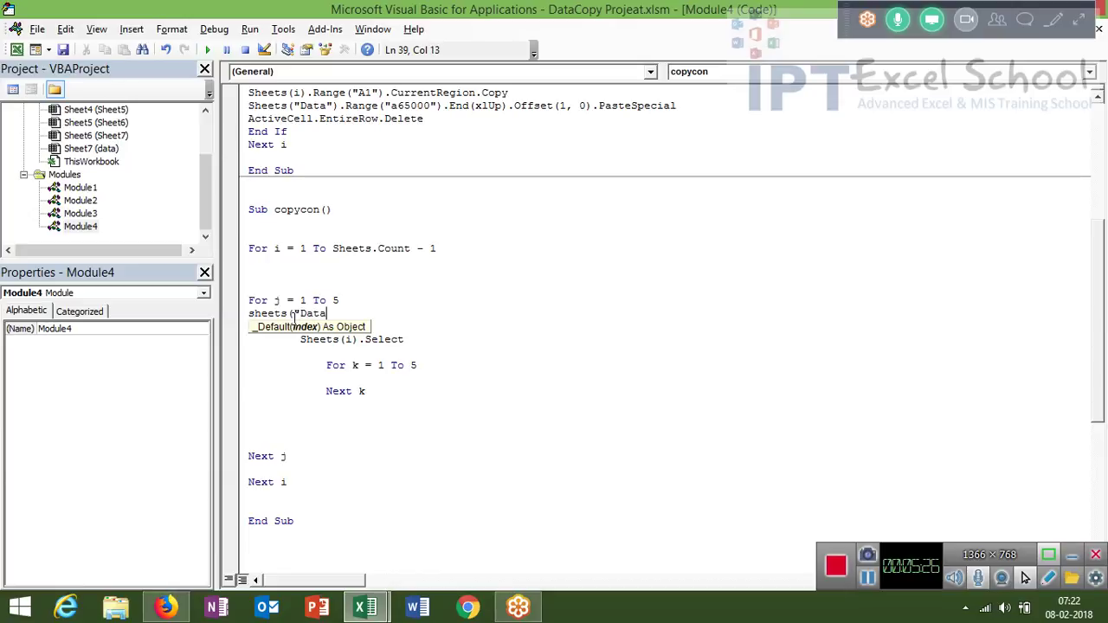
{"action": "type", "text": "\").sel"}
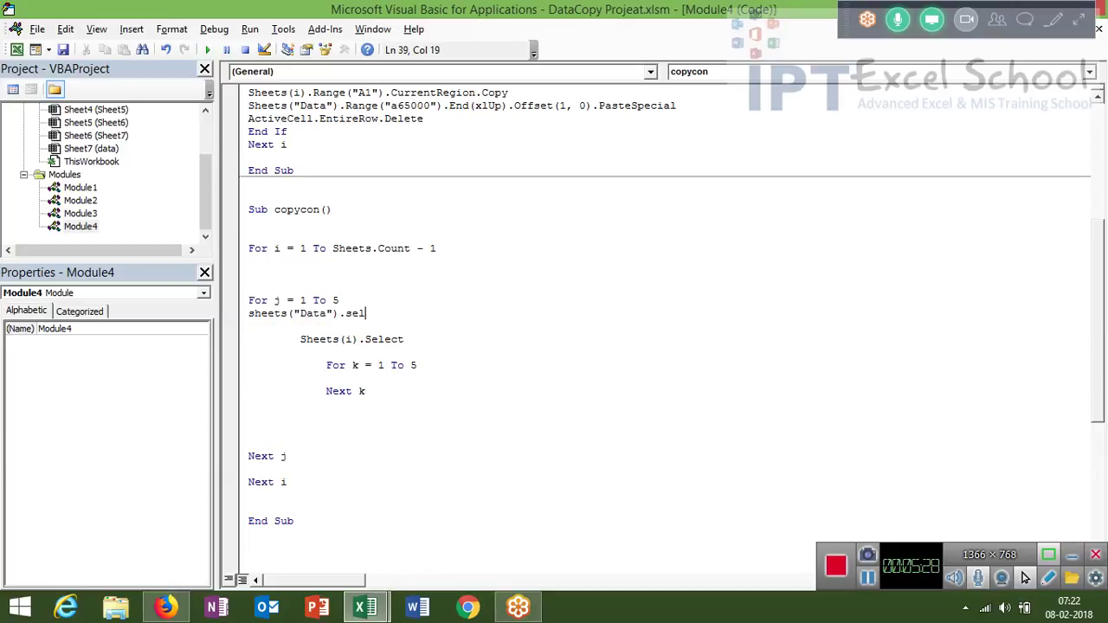
{"action": "type", "text": "ect"}
{"action": "key", "text": "Return"}
{"action": "key", "text": "alt+F11"}
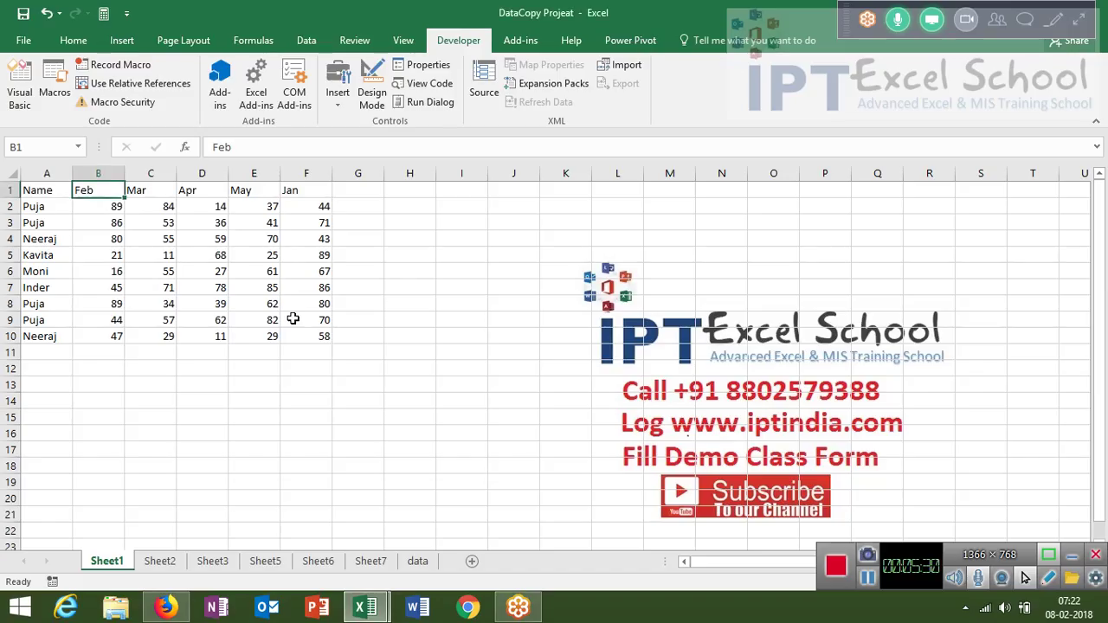
{"action": "key", "text": "alt+F11"}
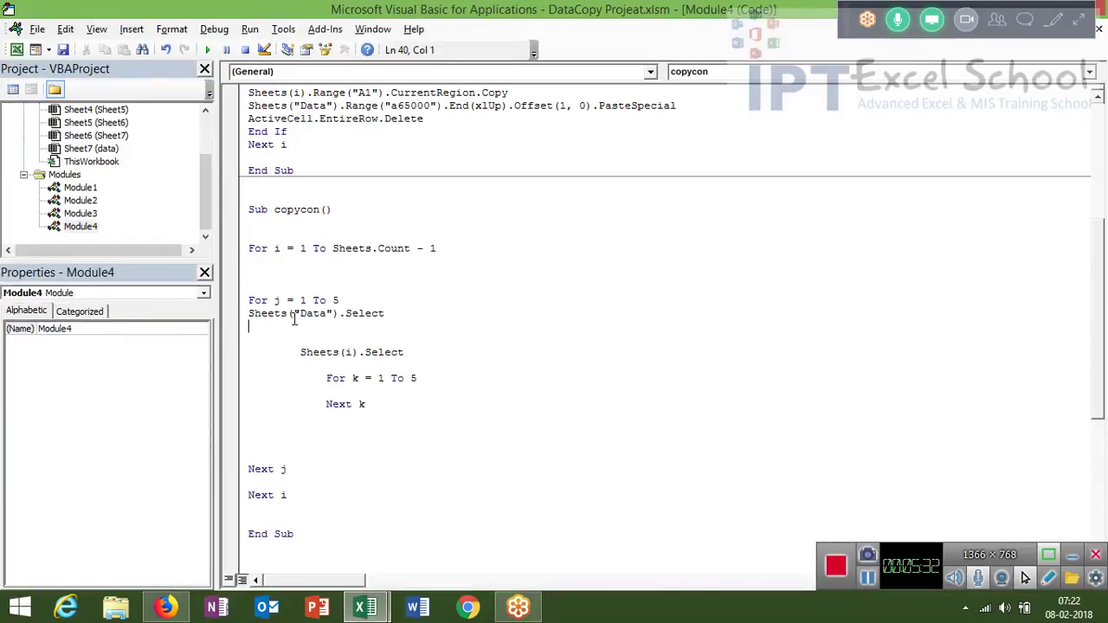
- Store the header with m = Cells(1, j).Value and add blank lines inside the k loop
{"action": "key", "text": "Return"}
{"action": "type", "text": "m"}
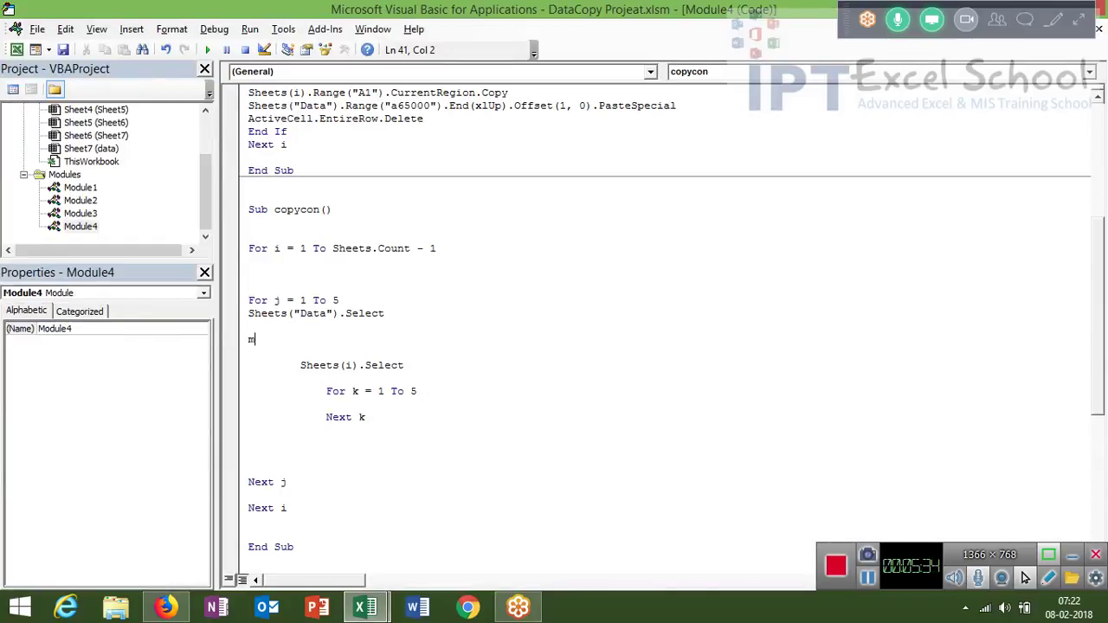
{"action": "type", "text": "=cels"}
{"action": "key", "text": "BackSpace"}
{"action": "type", "text": "ls"}
{"action": "type", "text": "("}
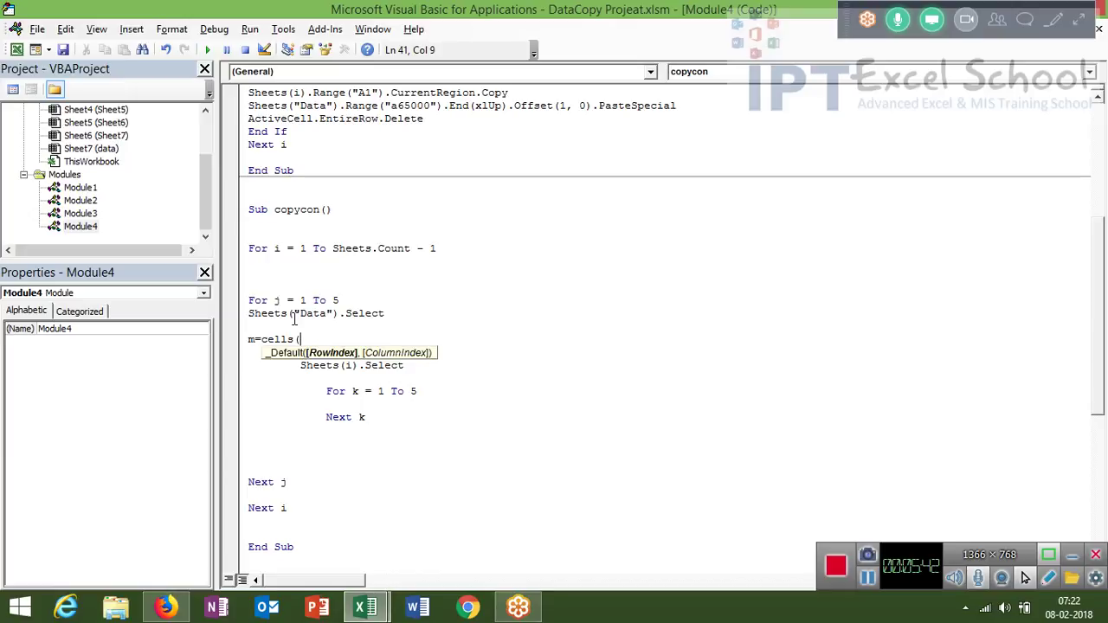
{"action": "type", "text": "1,j"}
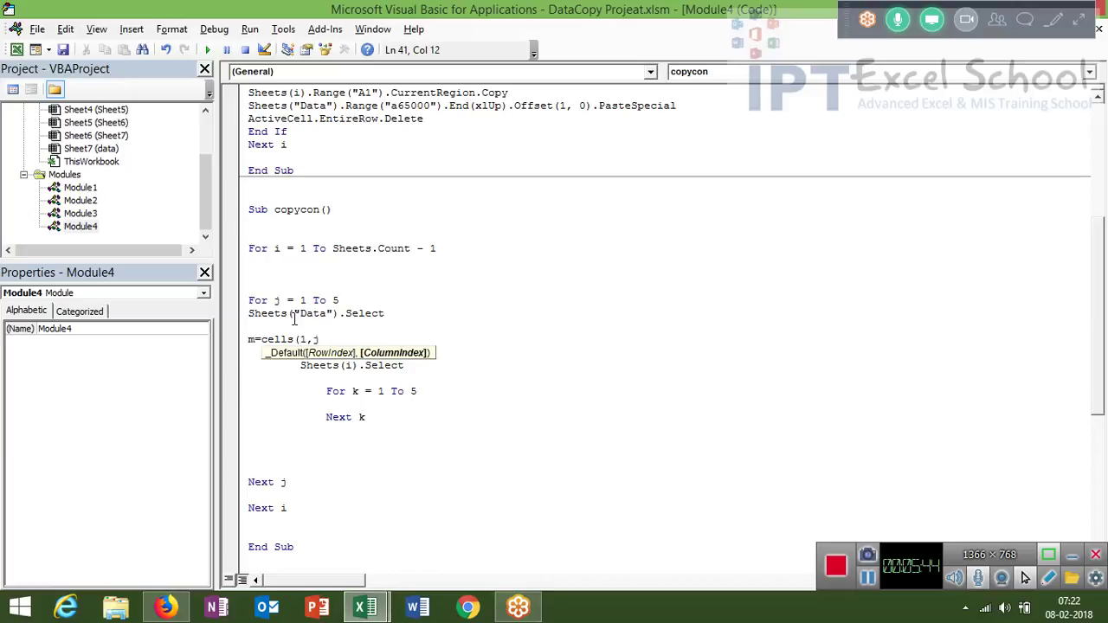
{"action": "type", "text": ").valu"}
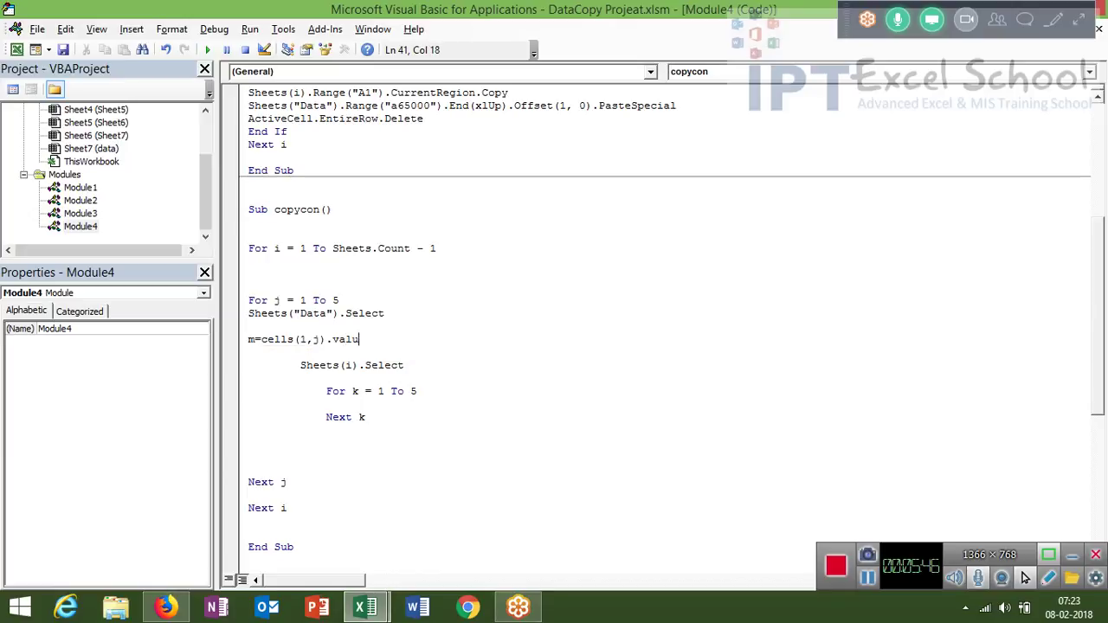
{"action": "type", "text": "e"}
{"action": "key", "text": "Down"}
{"action": "key", "text": "Down"}
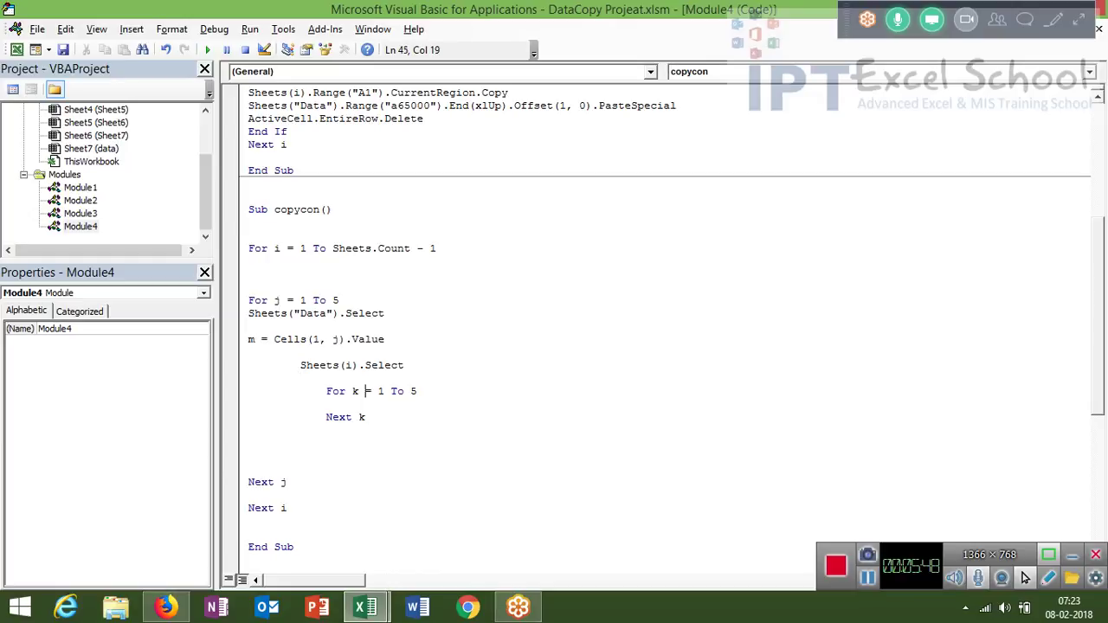
{"action": "key", "text": "Down"}
{"action": "key", "text": "Return"}
{"action": "key", "text": "Return"}
{"action": "key", "text": "Up"}
{"action": "key", "text": "Up"}
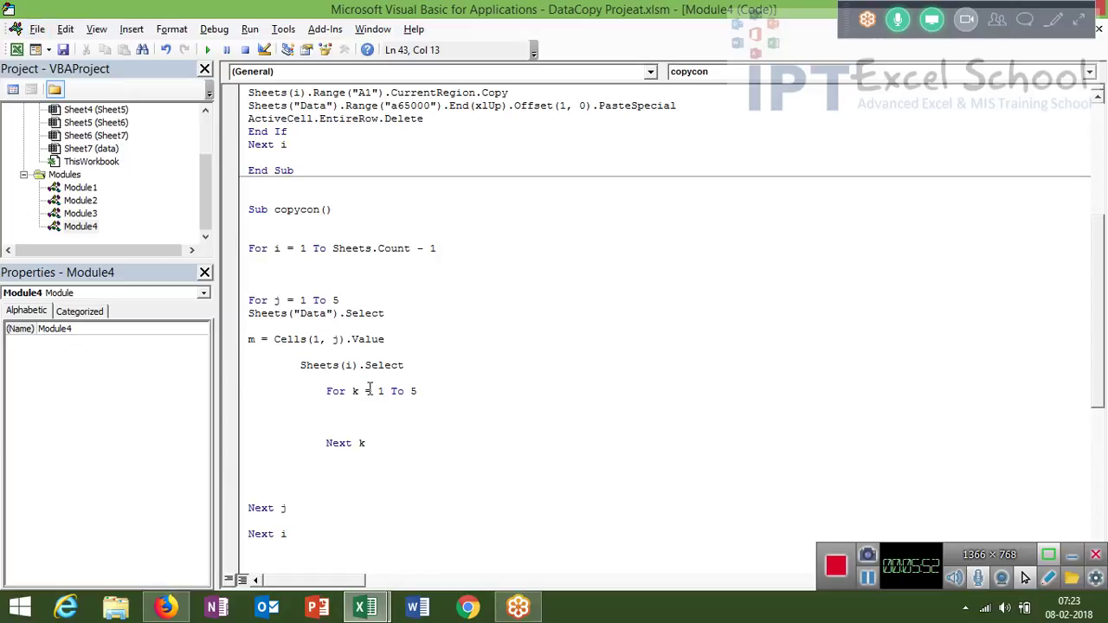
{"action": "key", "text": "alt+F11"}
{"action": "left_click", "coordinate": [41, 190]}
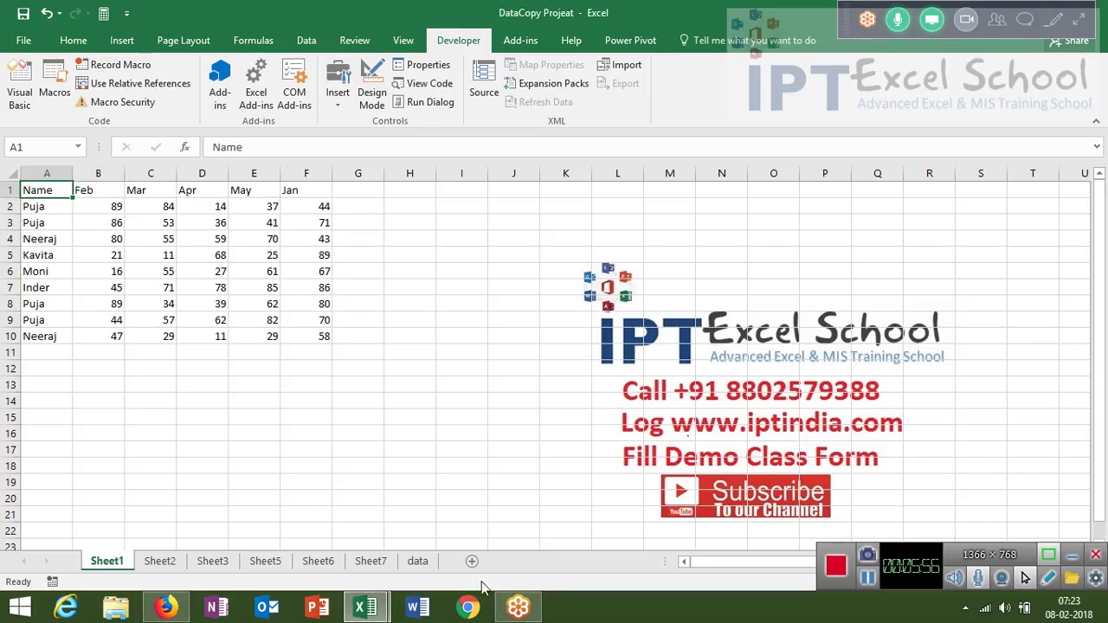
{"action": "left_click", "coordinate": [431, 561]}
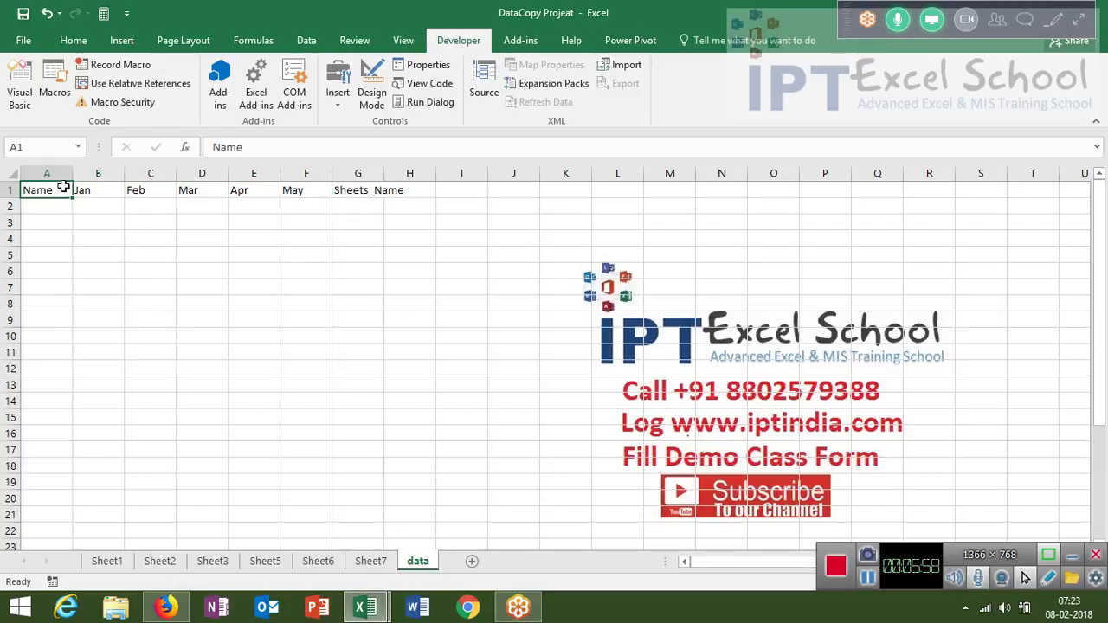
{"action": "left_click", "coordinate": [105, 561]}
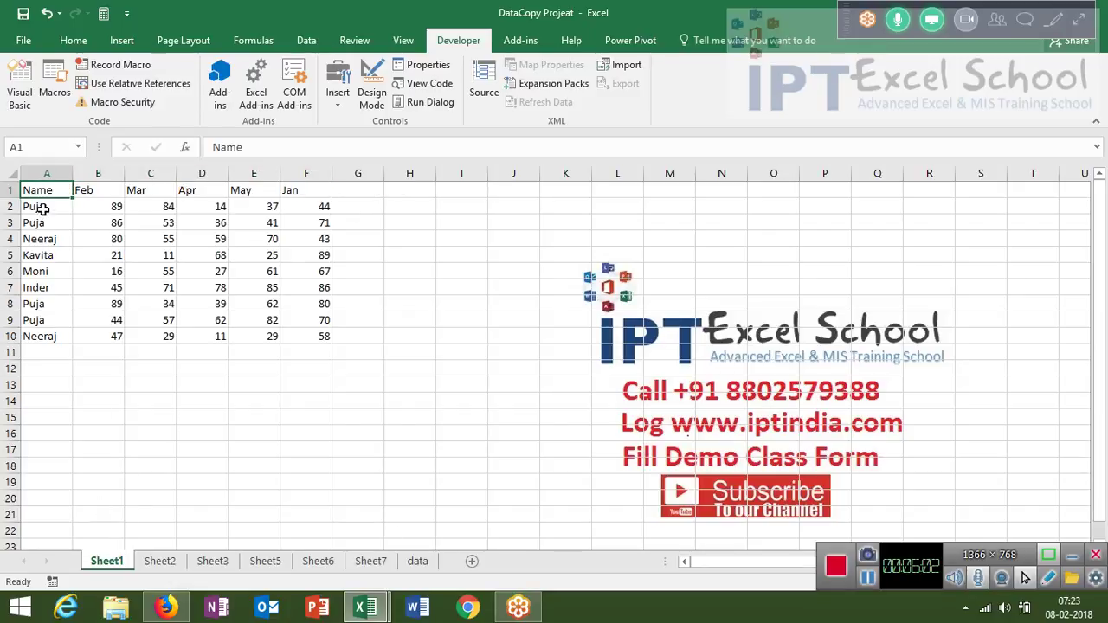
{"action": "key", "text": "Right"}
{"action": "key", "text": "Right"}
{"action": "key", "text": "Right"}
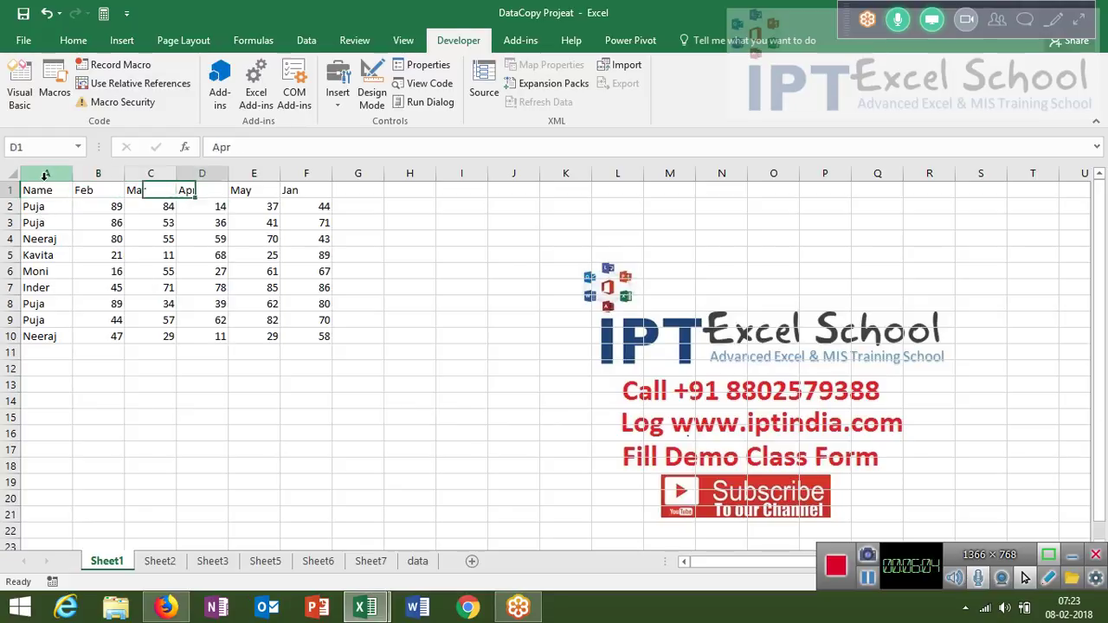
{"action": "key", "text": "Right"}
{"action": "key", "text": "Right"}
{"action": "key", "text": "alt+F11"}
- Add If Cells(1, k).Value = m Then under For k = 1 To 5, then check Sheet1's Feb header
{"action": "key", "text": "Down"}
{"action": "key", "text": "Down"}
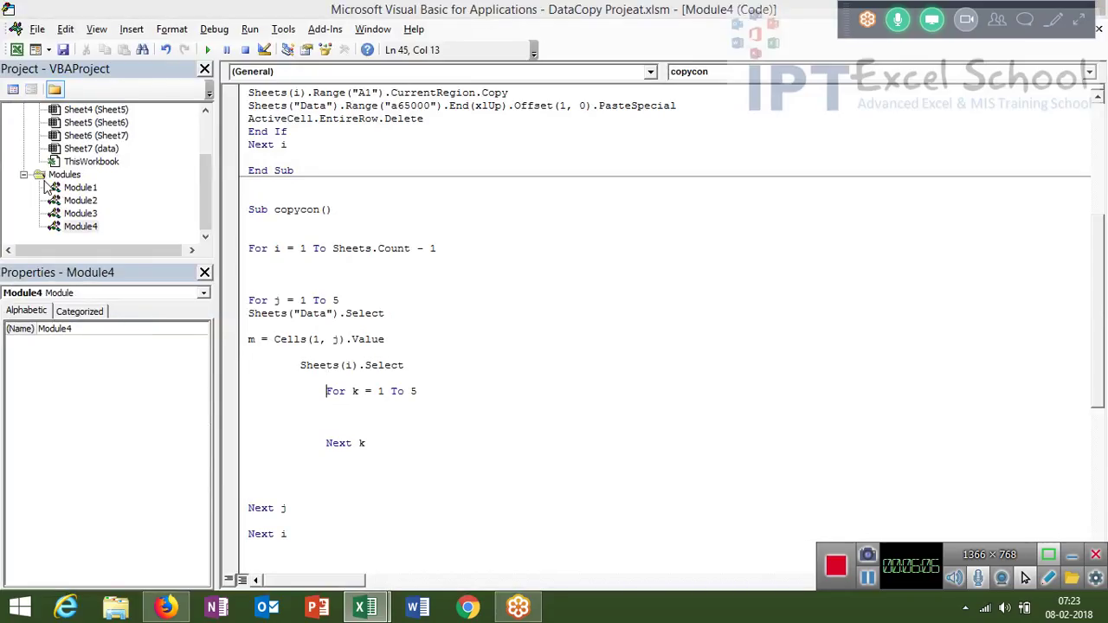
{"action": "type", "text": "if "}
{"action": "type", "text": "cells"}
{"action": "type", "text": "(1"}
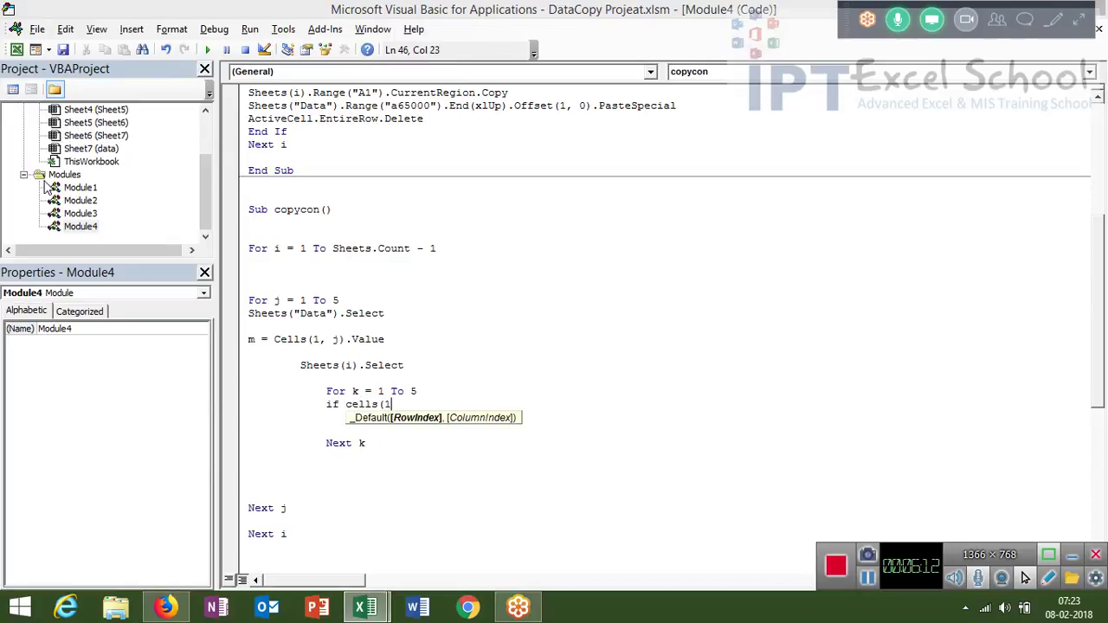
{"action": "type", "text": ",k)."}
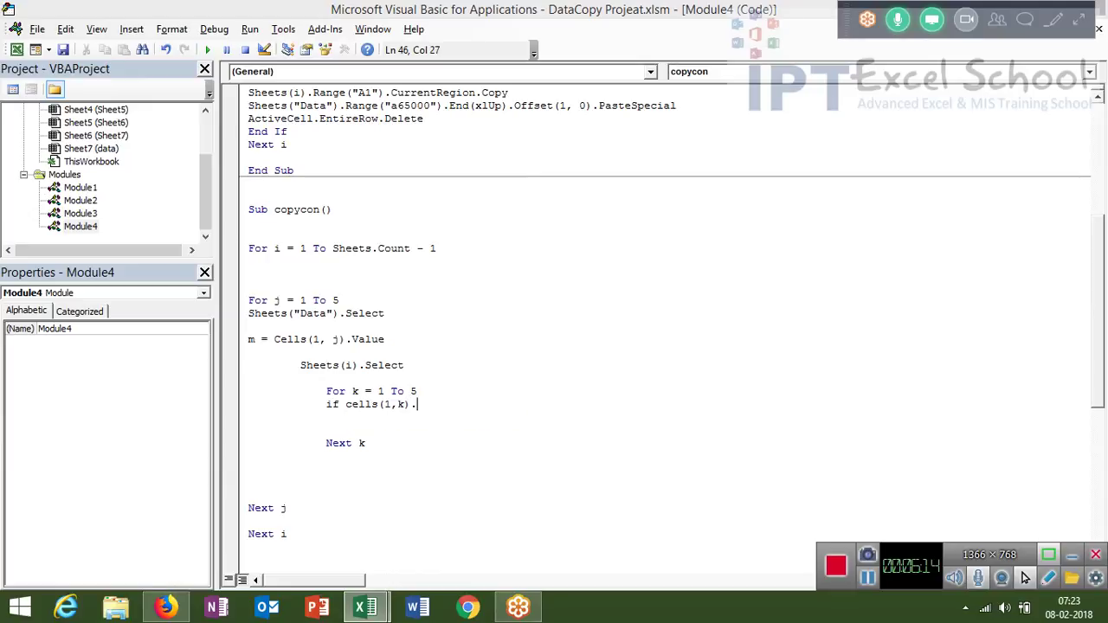
{"action": "type", "text": "va"}
{"action": "type", "text": "ue"}
{"action": "type", "text": "m"}
{"action": "type", "text": " then"}
{"action": "key", "text": "Return"}
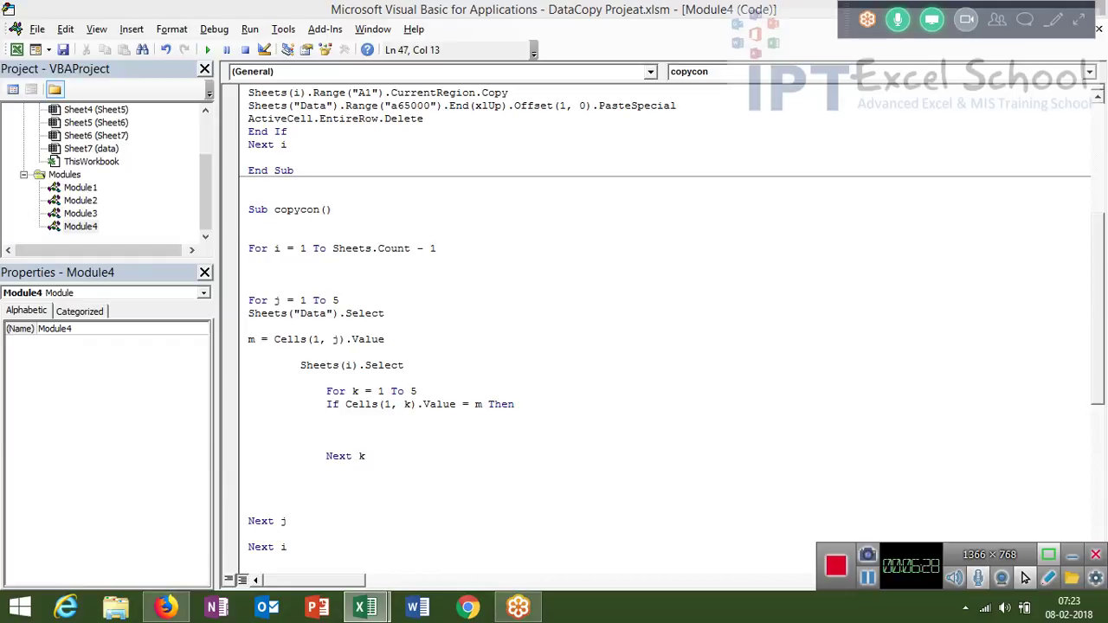
{"action": "key", "text": "alt+F11"}
{"action": "key", "text": "Left"}
{"action": "key", "text": "Left"}
{"action": "key", "text": "Left"}
{"action": "key", "text": "Left"}
{"action": "key", "text": "Left"}
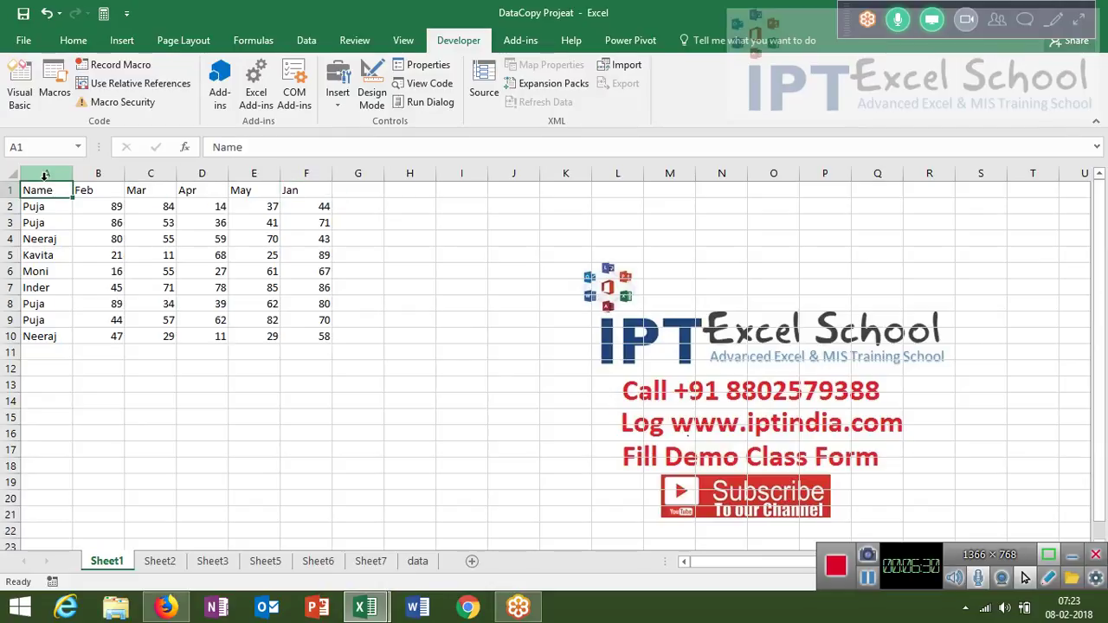
- Check in Sheet1 how far the names in column A run below the header
{"action": "key", "text": "Down"}
{"action": "key", "text": "ctrl+shift+Down"}
{"action": "key", "text": "Up"}
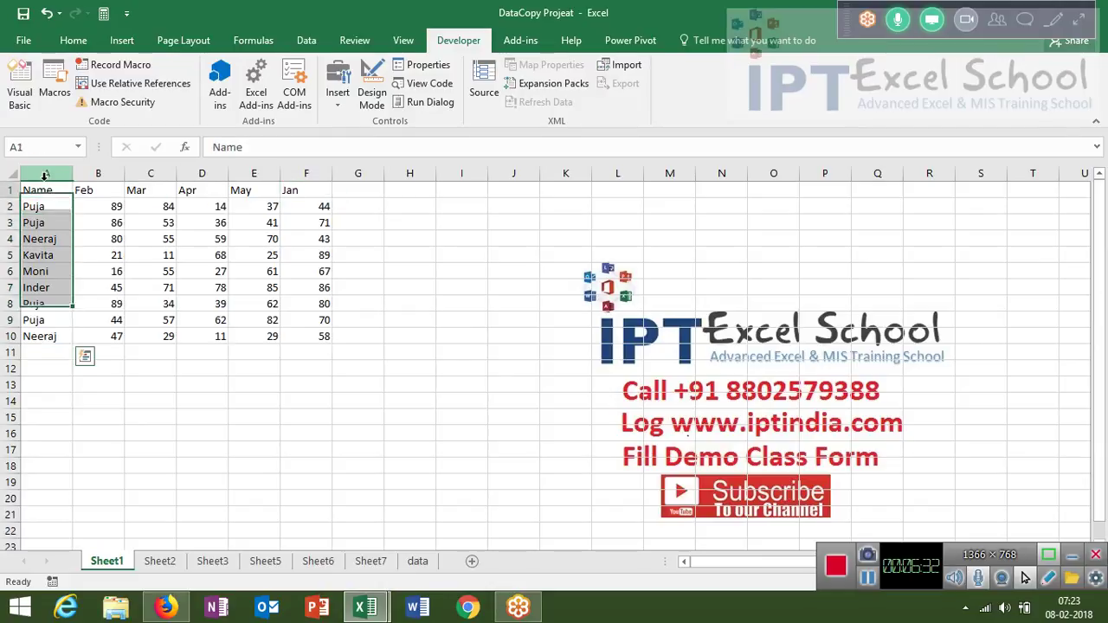
{"action": "key", "text": "Down"}
{"action": "key", "text": "ctrl+shift+Down"}
{"action": "key", "text": "shift+Up"}
{"action": "key", "text": "shift+Up"}
{"action": "key", "text": "shift+Up"}
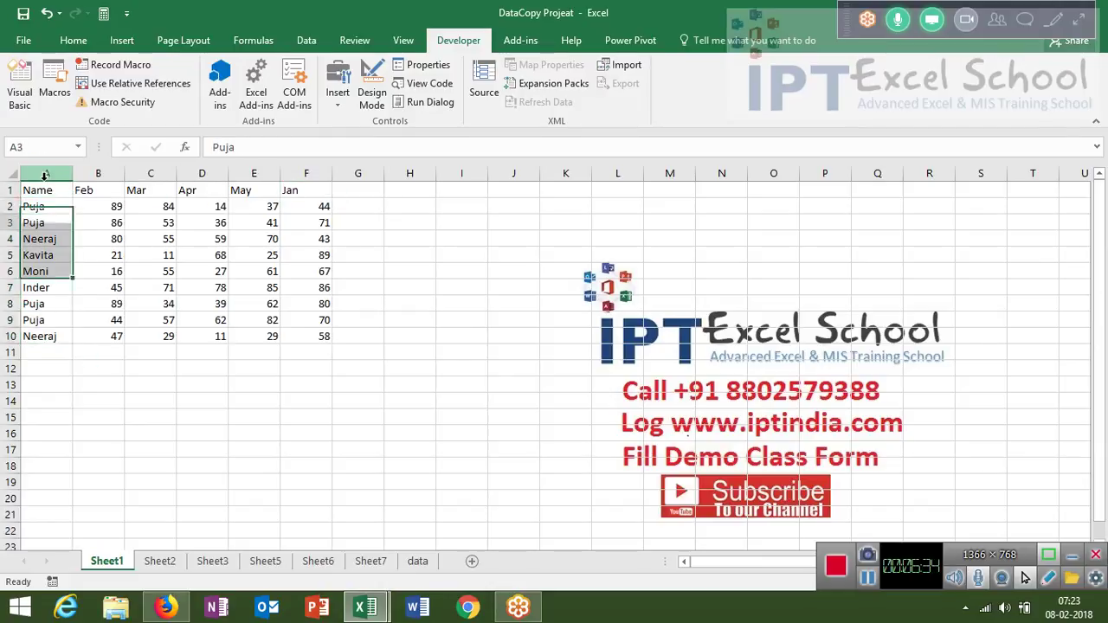
{"action": "key", "text": "shift+Up"}
{"action": "key", "text": "shift+Up"}
{"action": "key", "text": "shift+Up"}
{"action": "key", "text": "Up"}
{"action": "key", "text": "alt+F11"}
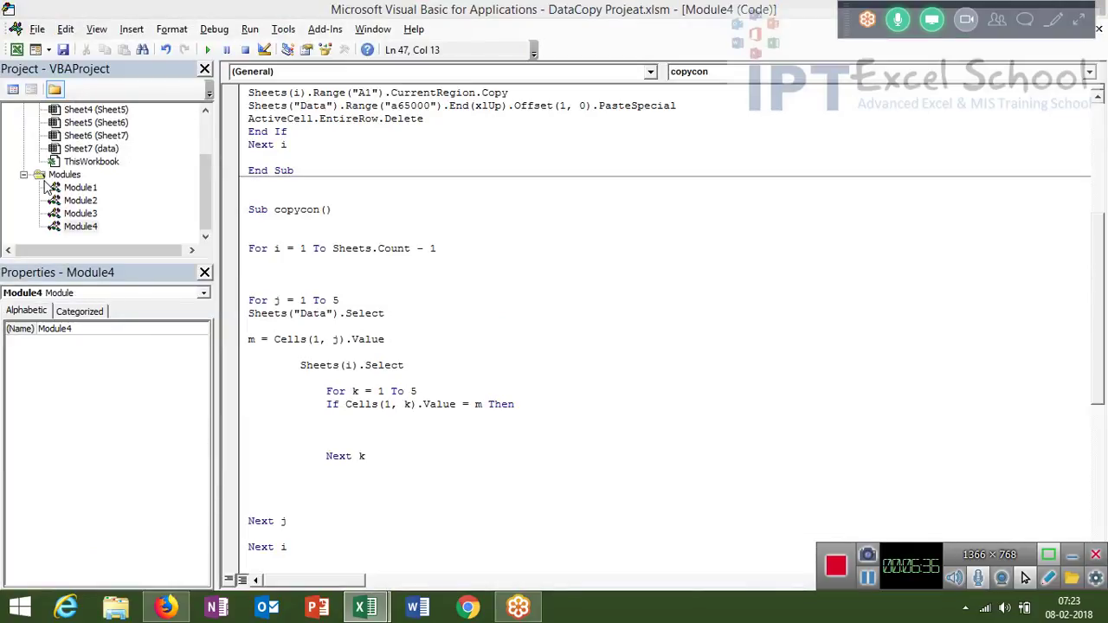
- Add Range(Cells(2, k), Cells(65000, k).End(xlUp)).Copy inside copycon's If block
{"action": "type", "text": "range("}
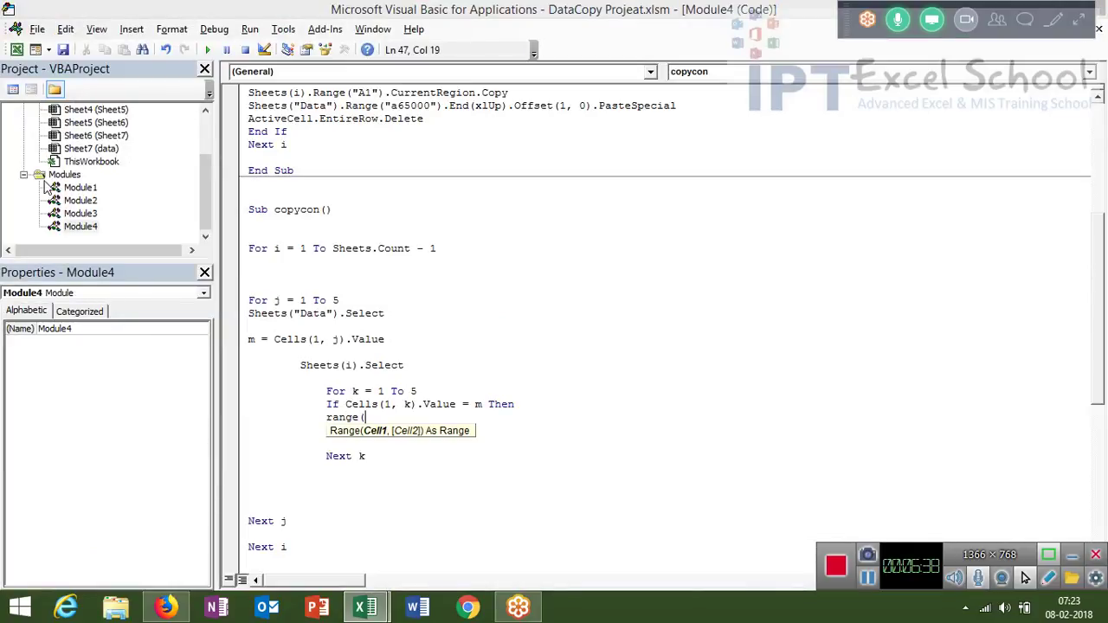
{"action": "type", "text": "cell"}
{"action": "type", "text": "s"}
{"action": "type", "text": "("}
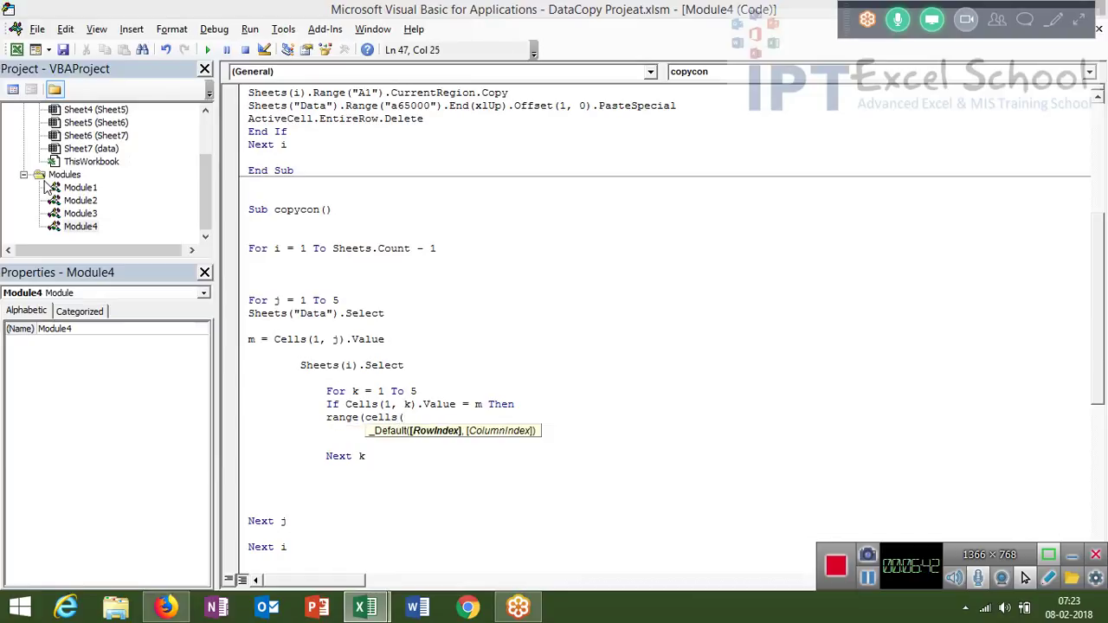
{"action": "type", "text": "2"}
{"action": "type", "text": ",k"}
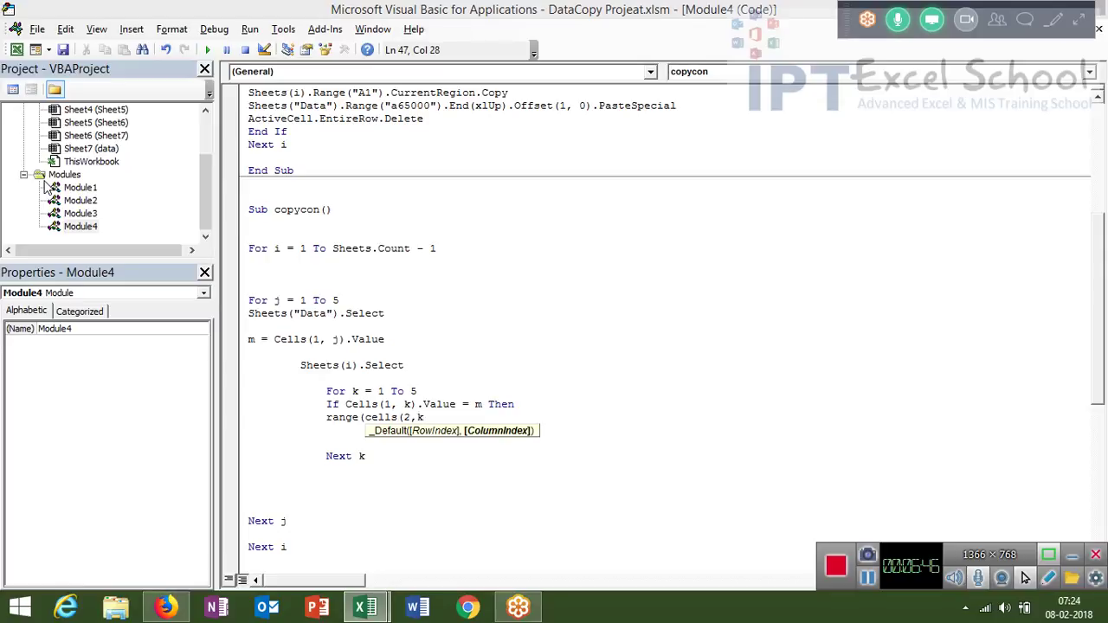
{"action": "type", "text": "),"}
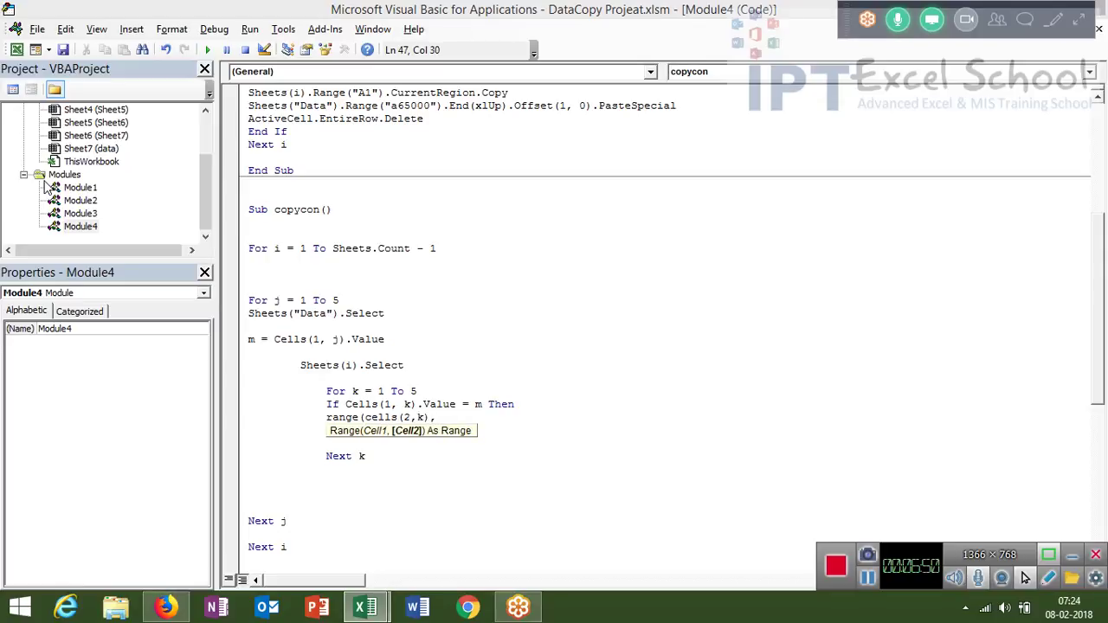
{"action": "type", "text": "cells"}
{"action": "type", "text": "("}
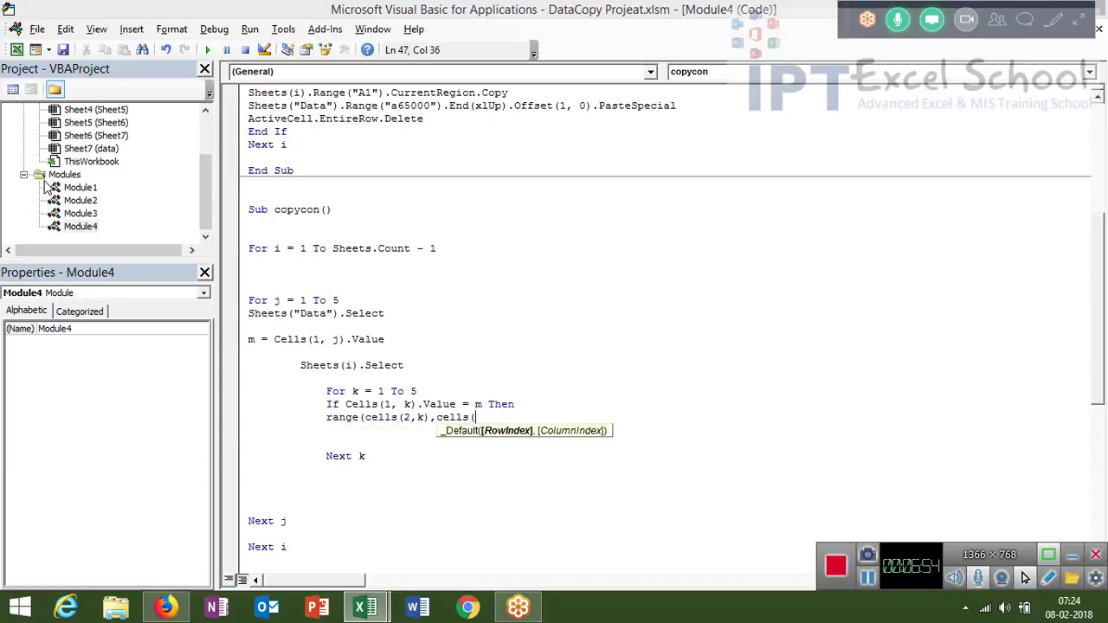
{"action": "type", "text": "65000"}
{"action": "type", "text": ","}
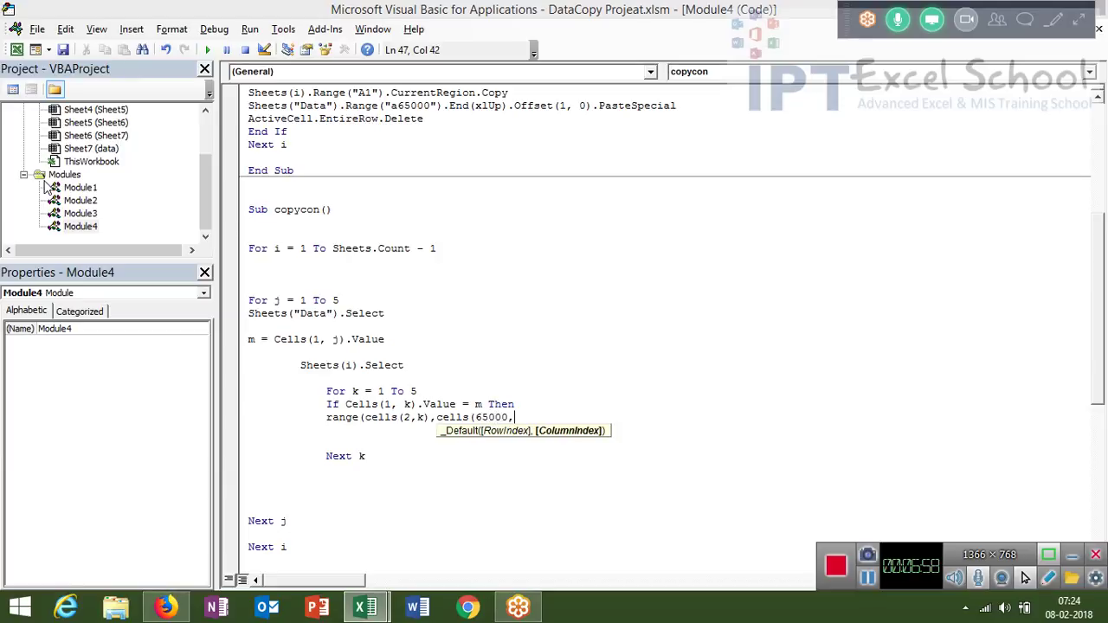
{"action": "type", "text": "k"}
{"action": "type", "text": ").en"}
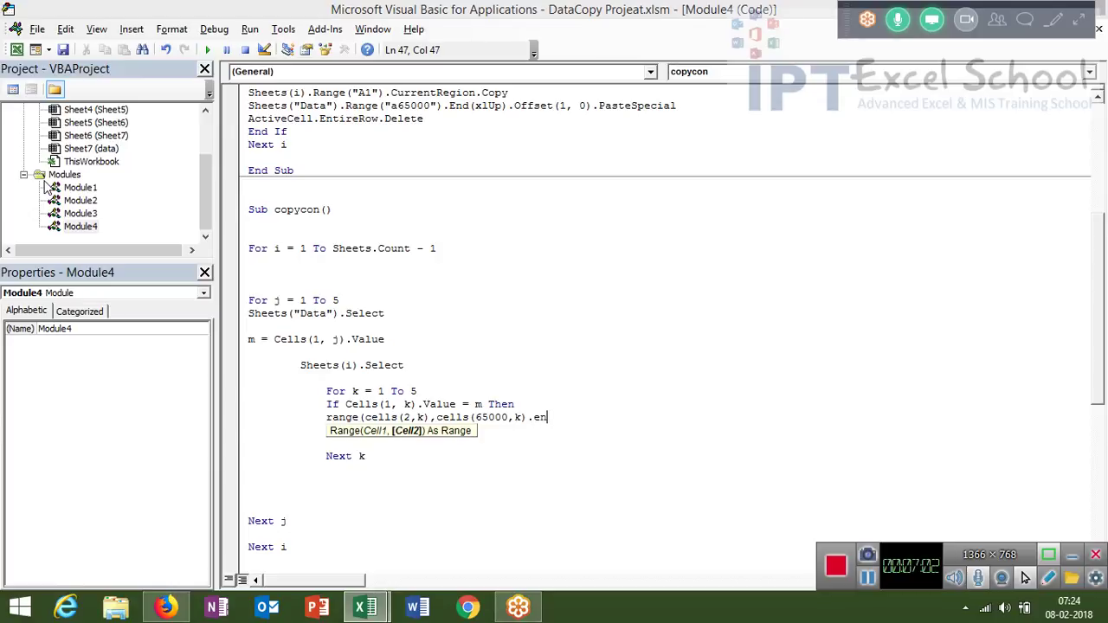
{"action": "type", "text": "d(x"}
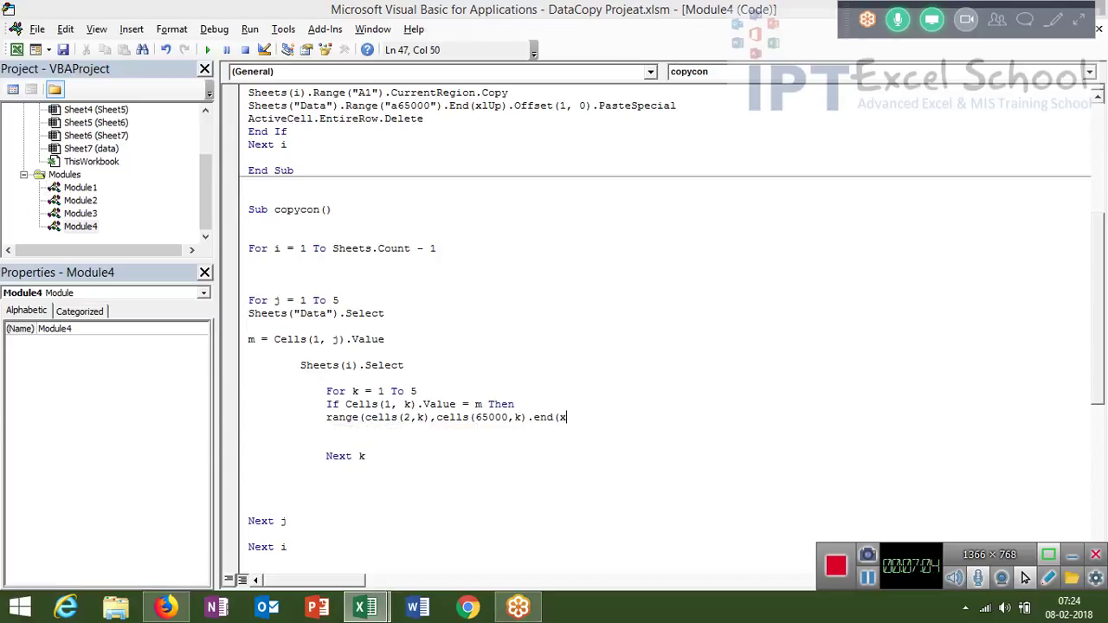
{"action": "type", "text": "lu"}
{"action": "type", "text": "p))"}
{"action": "type", "text": ".co"}
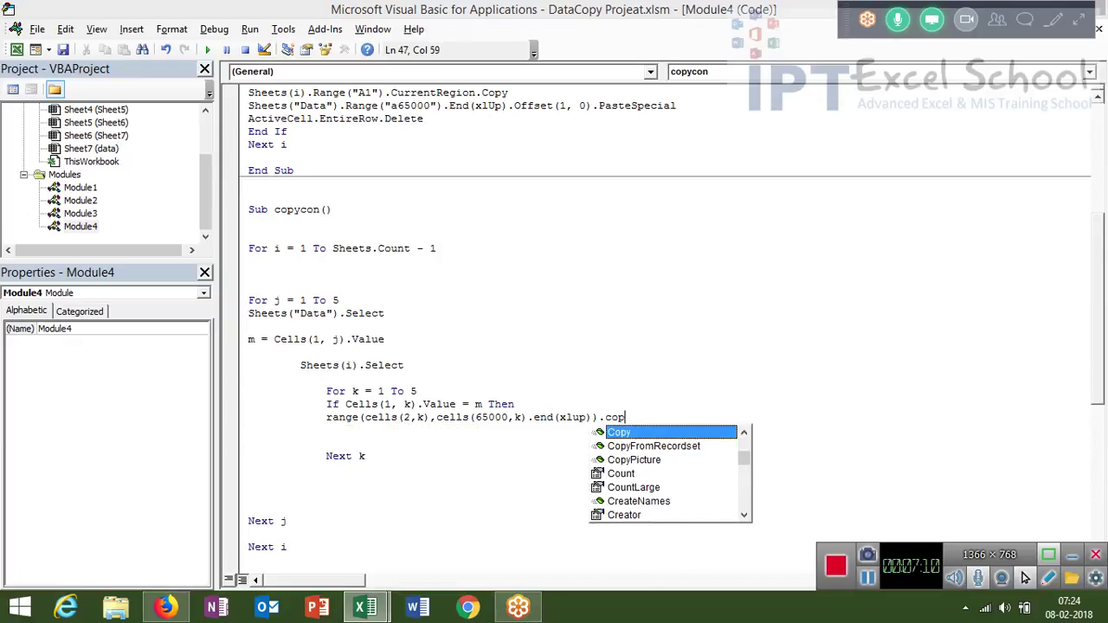
{"action": "type", "text": "p"}
{"action": "key", "text": "Tab"}
{"action": "key", "text": "Return"}
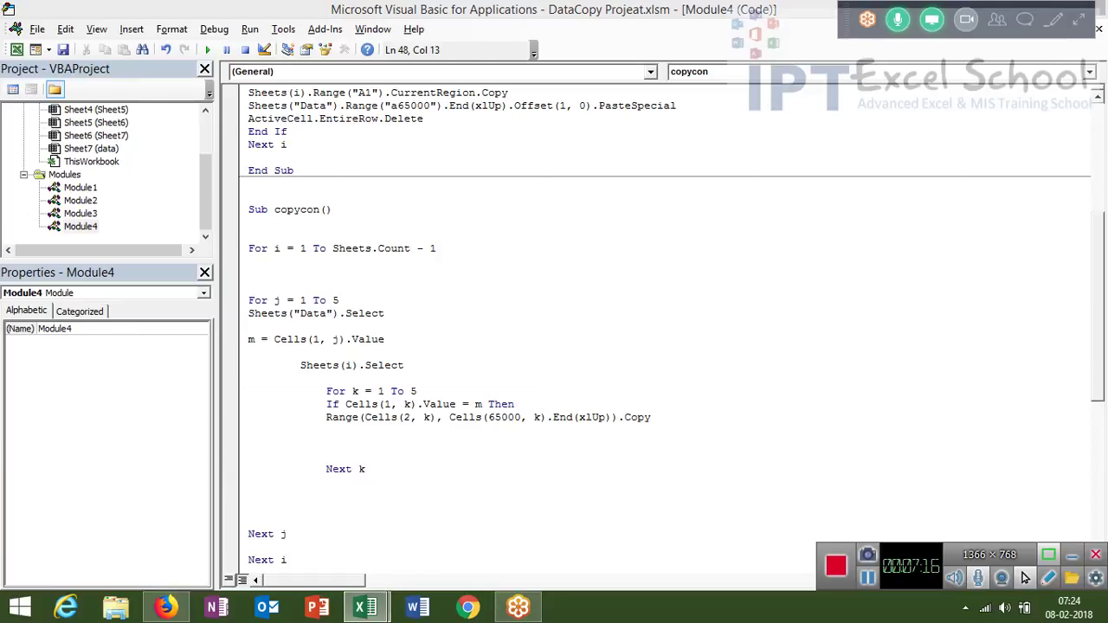
{"action": "key", "text": "alt+F11"}
- Add End If under the Copy line and remove the extra blank line
{"action": "key", "text": "Right"}
{"action": "key", "text": "Down"}
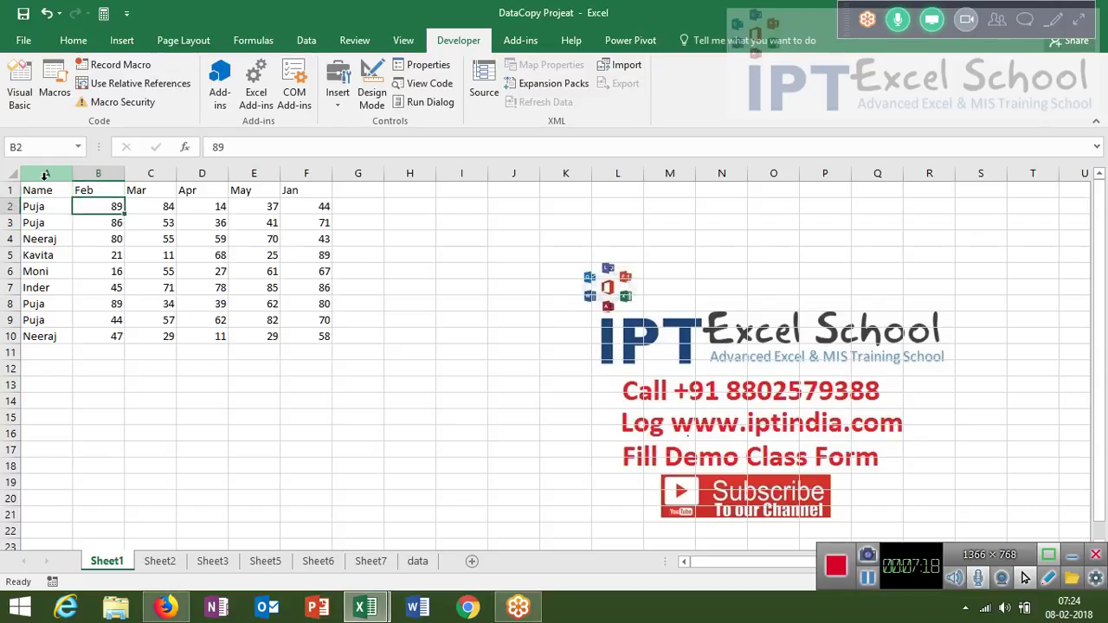
{"action": "key", "text": "Left"}
{"action": "key", "text": "alt+F11"}
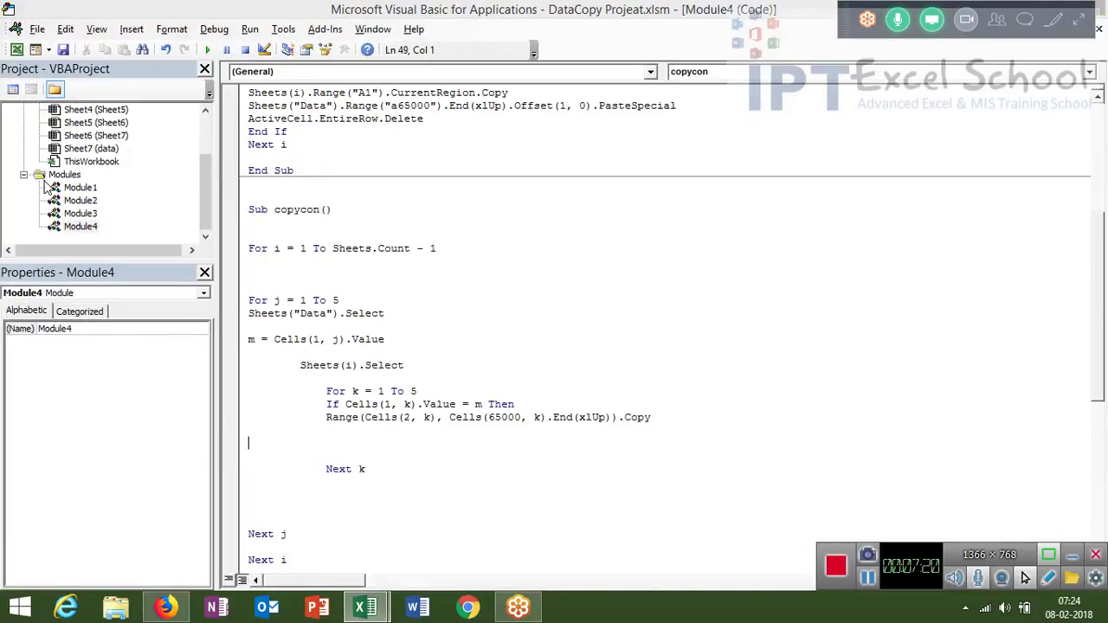
{"action": "key", "text": "Up"}
{"action": "type", "text": "End "}
{"action": "type", "text": "If"}
{"action": "key", "text": "Return"}
{"action": "key", "text": "Delete"}
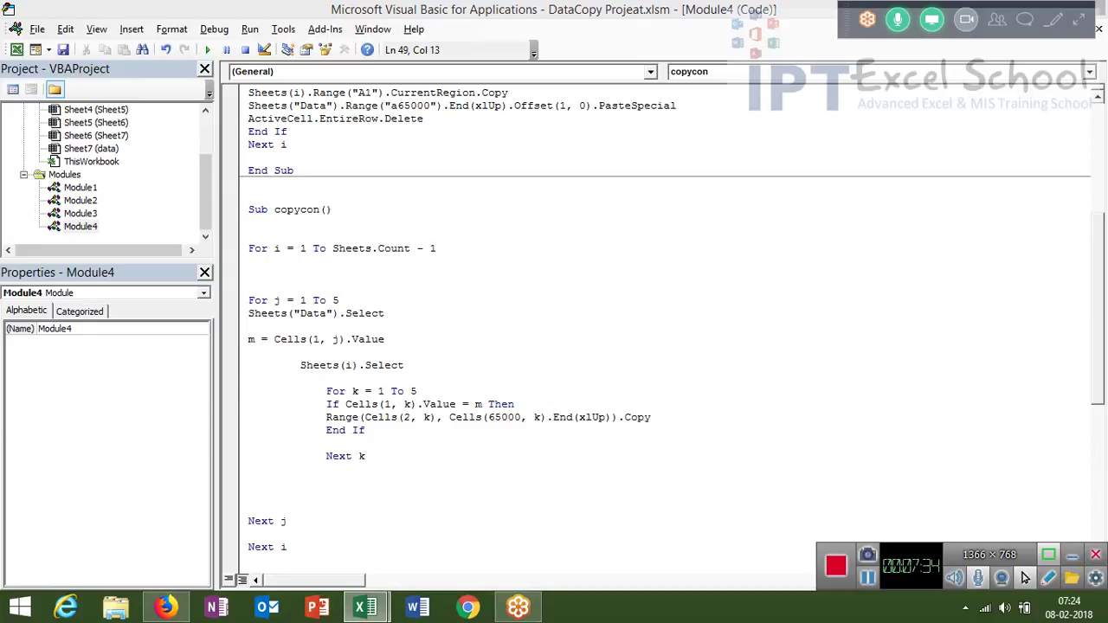
- Tidy the blank line below Next k and select the Sheets("Data").Select line
{"action": "key", "text": "Down"}
{"action": "left_click", "coordinate": [301, 481]}
{"action": "key", "text": "BackSpace"}
{"action": "key", "text": "BackSpace"}
{"action": "key", "text": "BackSpace"}
{"action": "left_click_drag", "start_coordinate": [402, 315], "coordinate": [241, 317]}
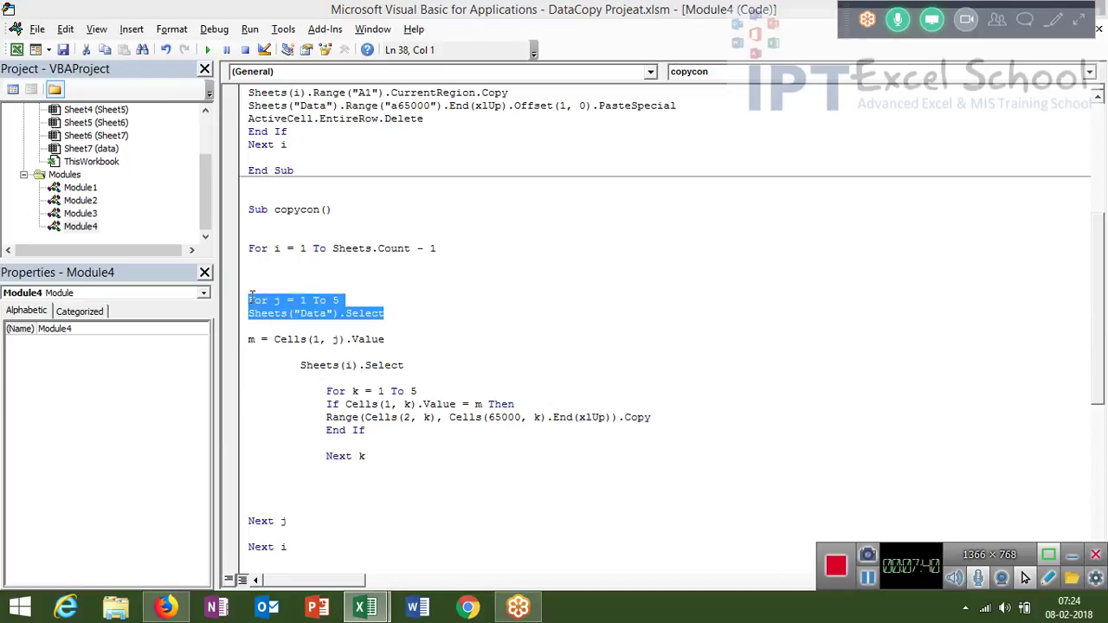
- Copy Sheets("Data").Select onto the line below Next k
{"action": "key", "text": "ctrl+c"}
{"action": "left_click", "coordinate": [263, 487]}
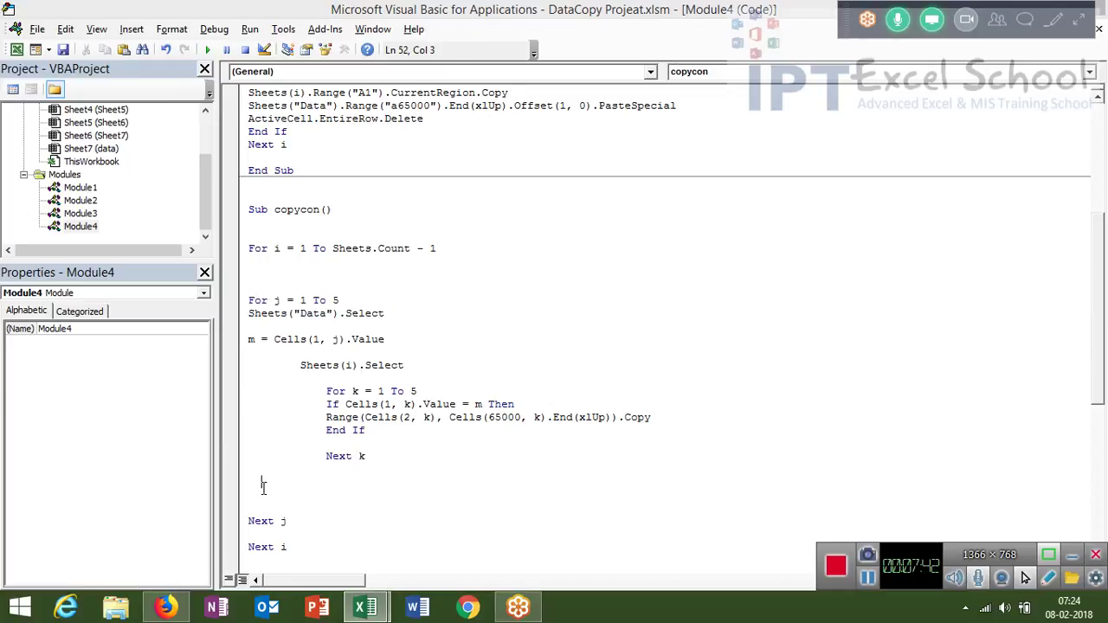
{"action": "key", "text": "ctrl+v"}
{"action": "key", "text": "Return"}
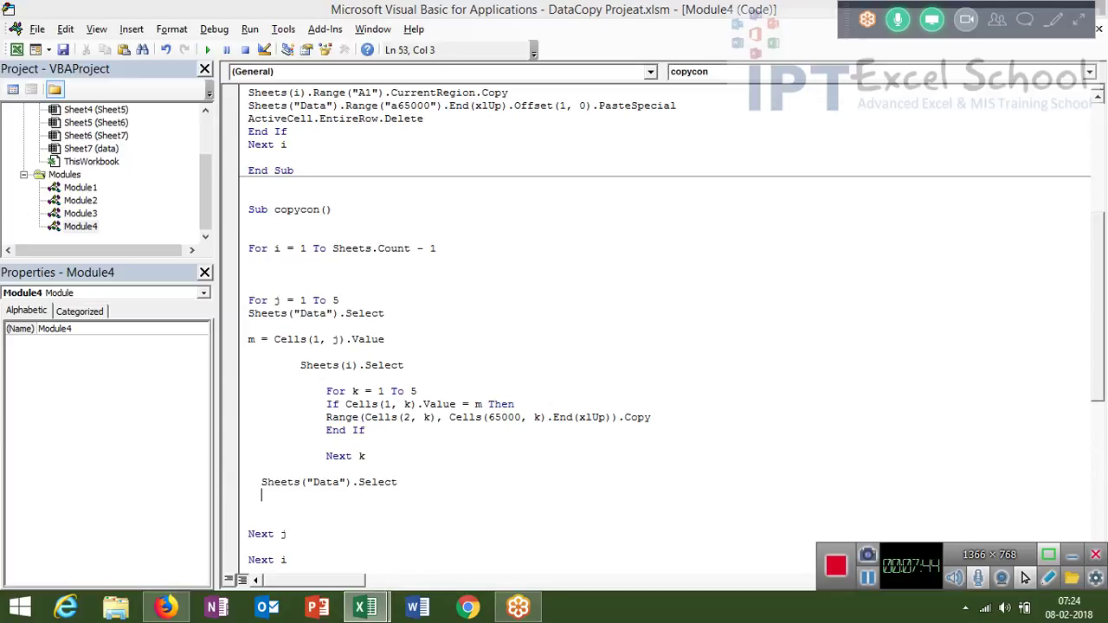
{"action": "key", "text": "Return"}
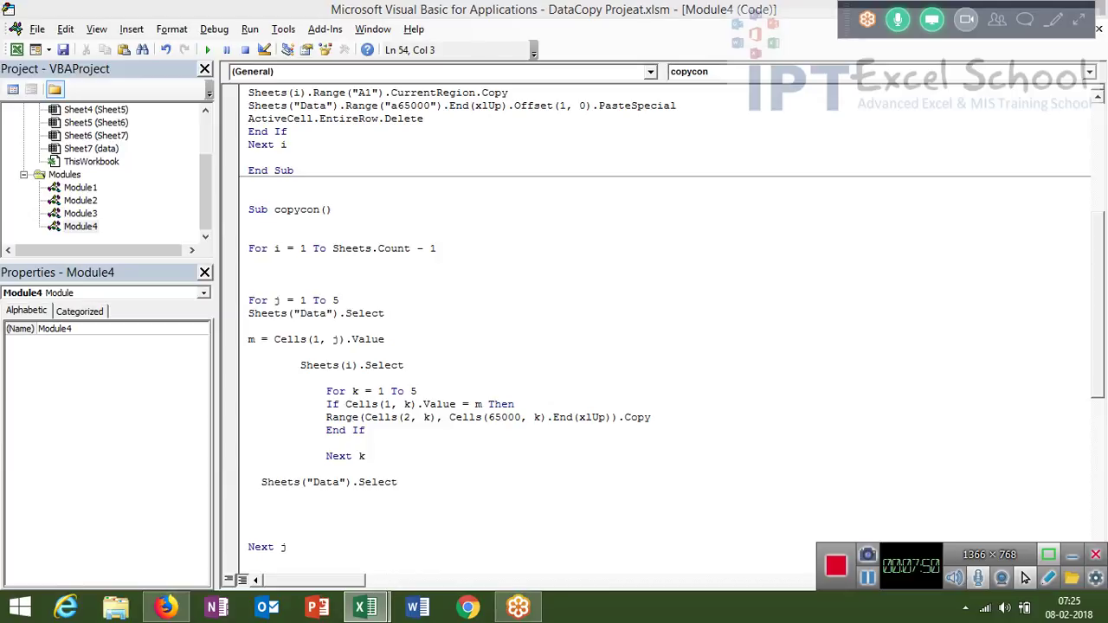
- Add Cells(65000, j).End(xlUp).Offset(1, 0).PasteSpecial to paste below column j's last entry
{"action": "type", "text": "range"}
{"action": "type", "text": "("}
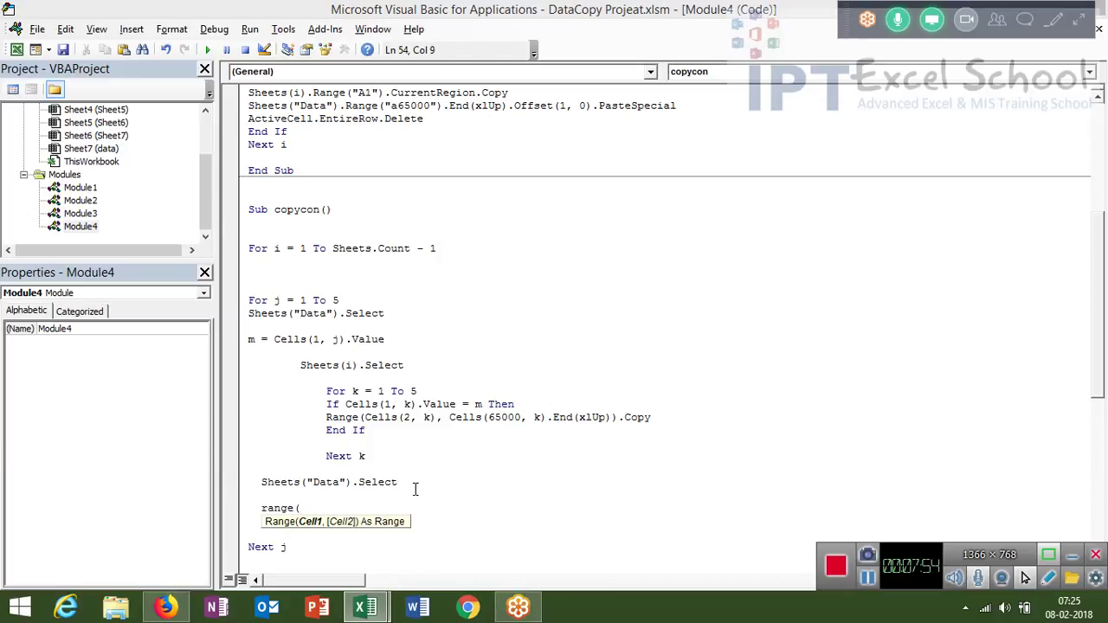
{"action": "key", "text": "BackSpace"}
{"action": "key", "text": "BackSpace"}
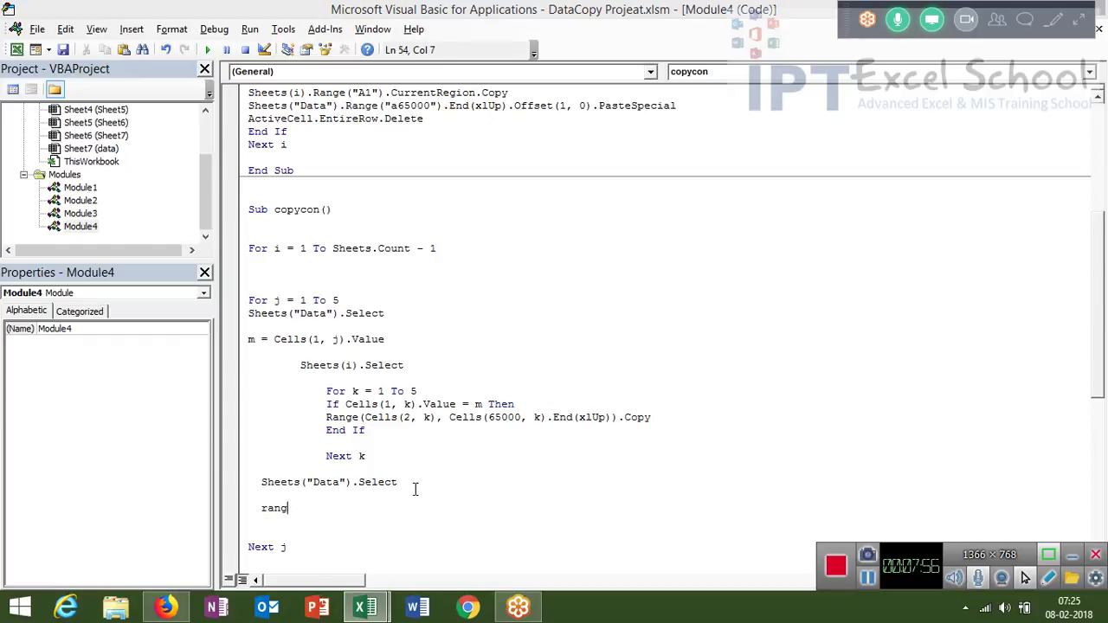
{"action": "key", "text": "BackSpace"}
{"action": "key", "text": "BackSpace"}
{"action": "key", "text": "BackSpace"}
{"action": "key", "text": "BackSpace"}
{"action": "type", "text": "ce"}
{"action": "type", "text": "lls"}
{"action": "type", "text": "(65"}
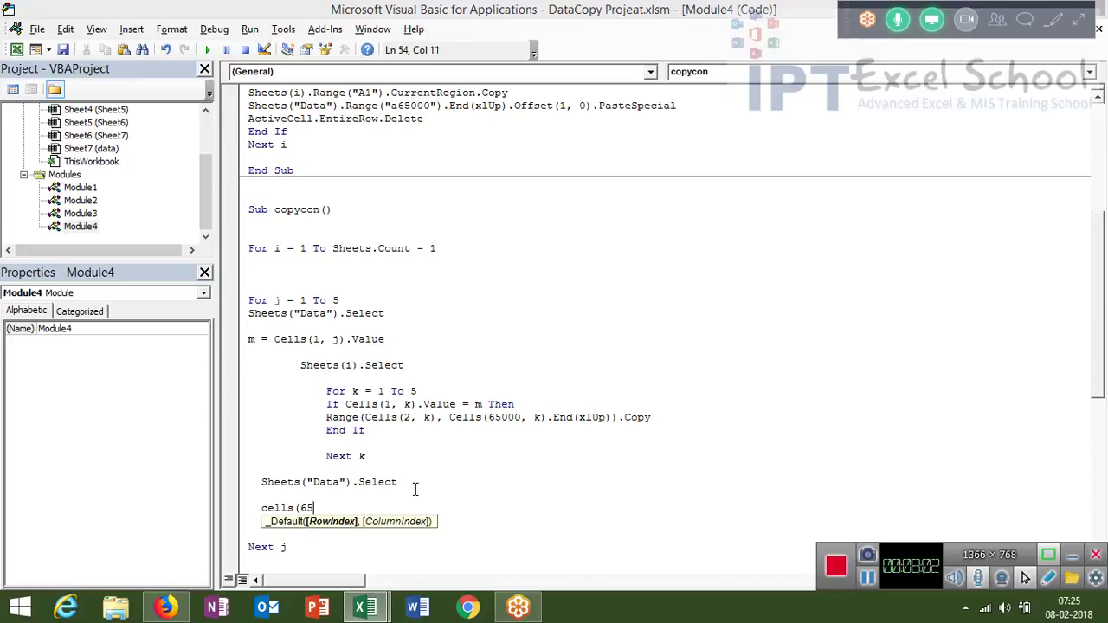
{"action": "type", "text": "000,k"}
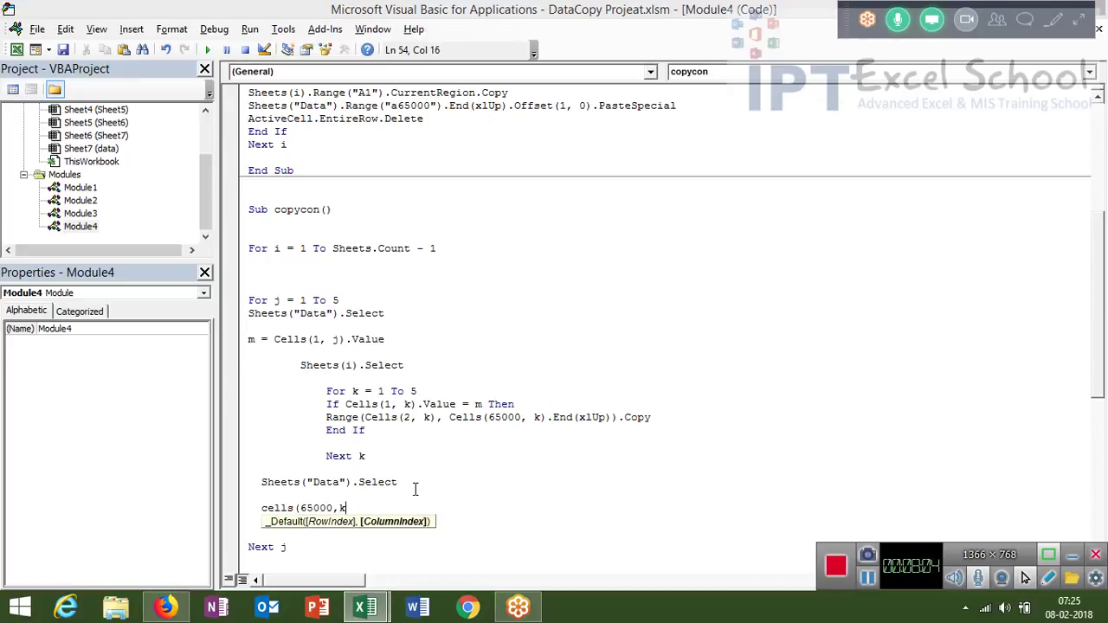
{"action": "key", "text": "BackSpace"}
{"action": "type", "text": "j"}
{"action": "type", "text": ").e"}
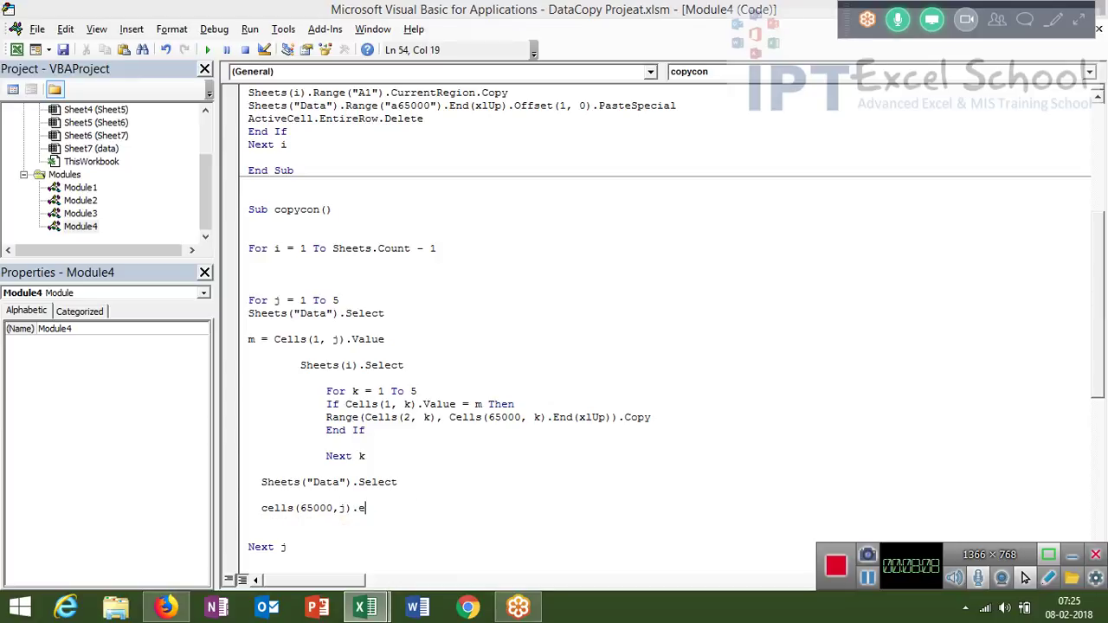
{"action": "type", "text": "nd(xl"}
{"action": "type", "text": "up)"}
{"action": "type", "text": ".o"}
{"action": "type", "text": "ffset"}
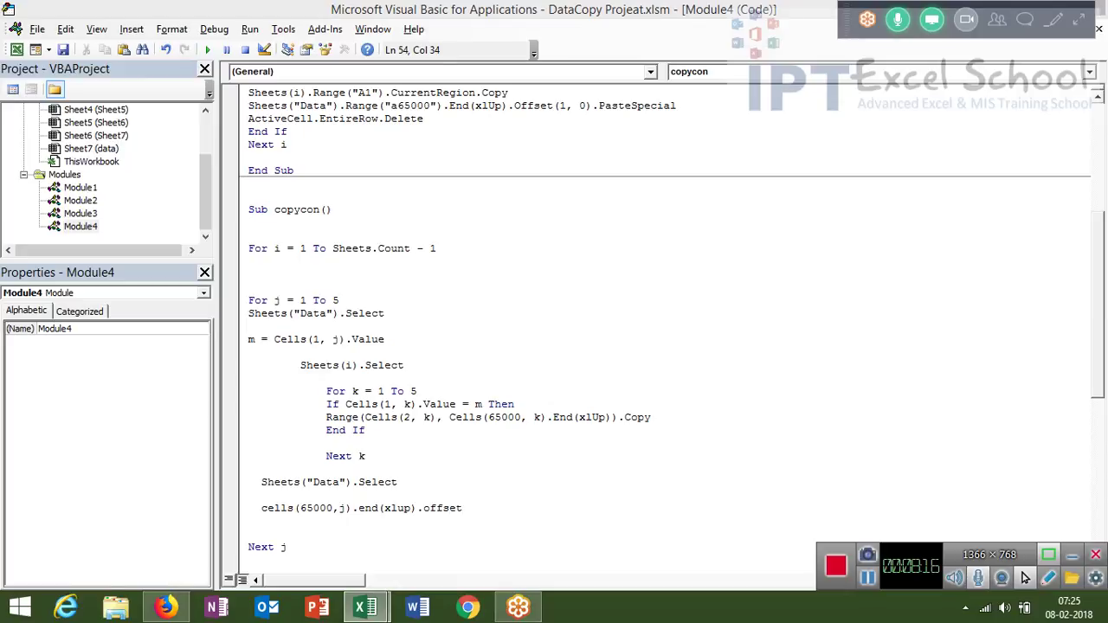
{"action": "type", "text": "(1,0"}
{"action": "type", "text": ").pa"}
{"action": "type", "text": "stes"}
{"action": "type", "text": "pecial"}
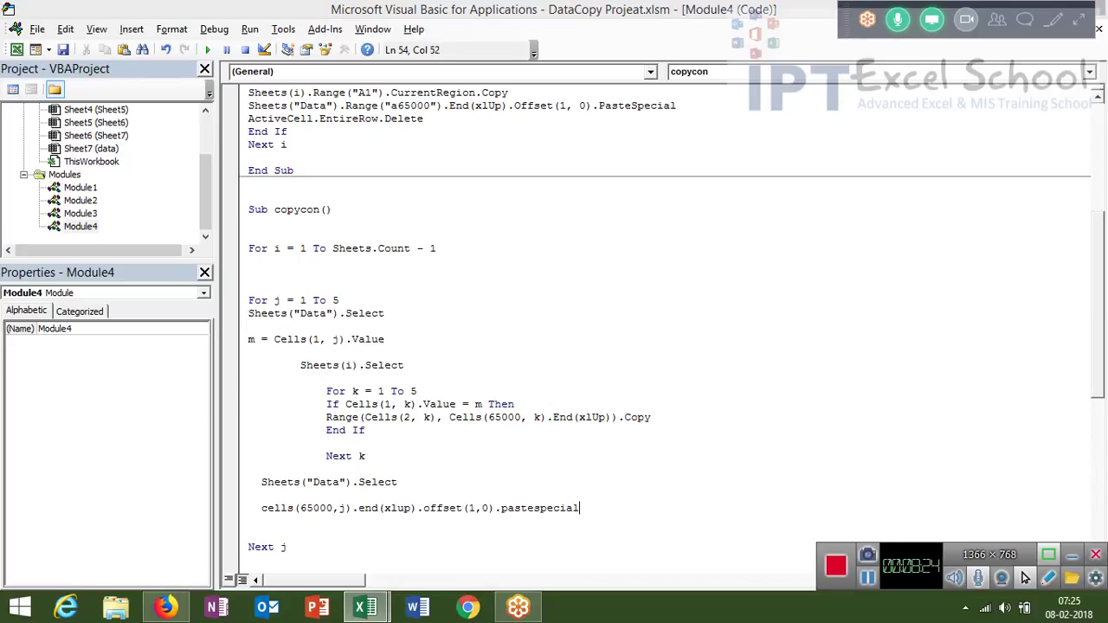
{"action": "key", "text": "Return"}
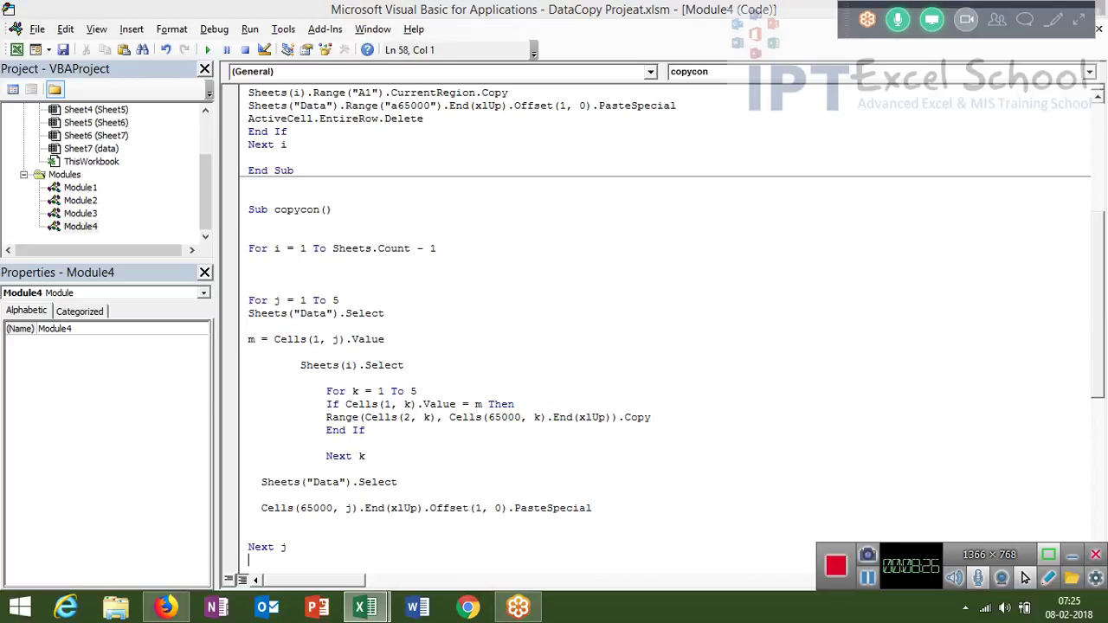
- Add a Next i line, leaving a blank line above it
{"action": "key", "text": "Return"}
{"action": "type", "text": "Next i"}
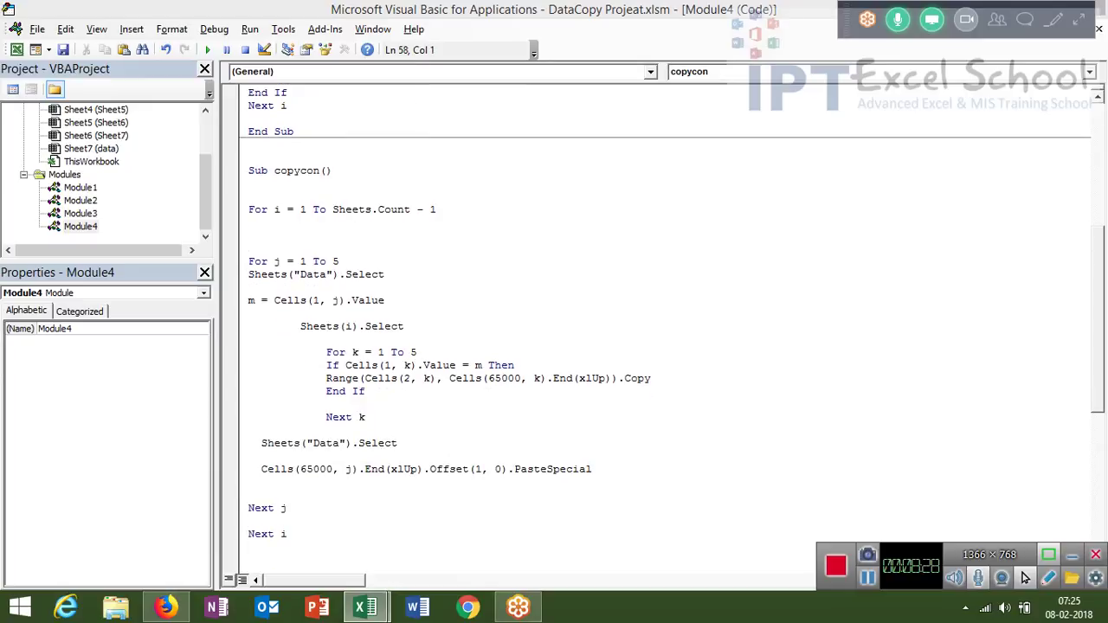
{"action": "key", "text": "Return"}
{"action": "key", "text": "Up"}
{"action": "key", "text": "Up"}
{"action": "key", "text": "Up"}
{"action": "key", "text": "Up"}
{"action": "key", "text": "Up"}
{"action": "key", "text": "Up"}
{"action": "key", "text": "Down"}
- Add Application.CutCopyMode = False to clear copy mode after the paste
{"action": "type", "text": "app"}
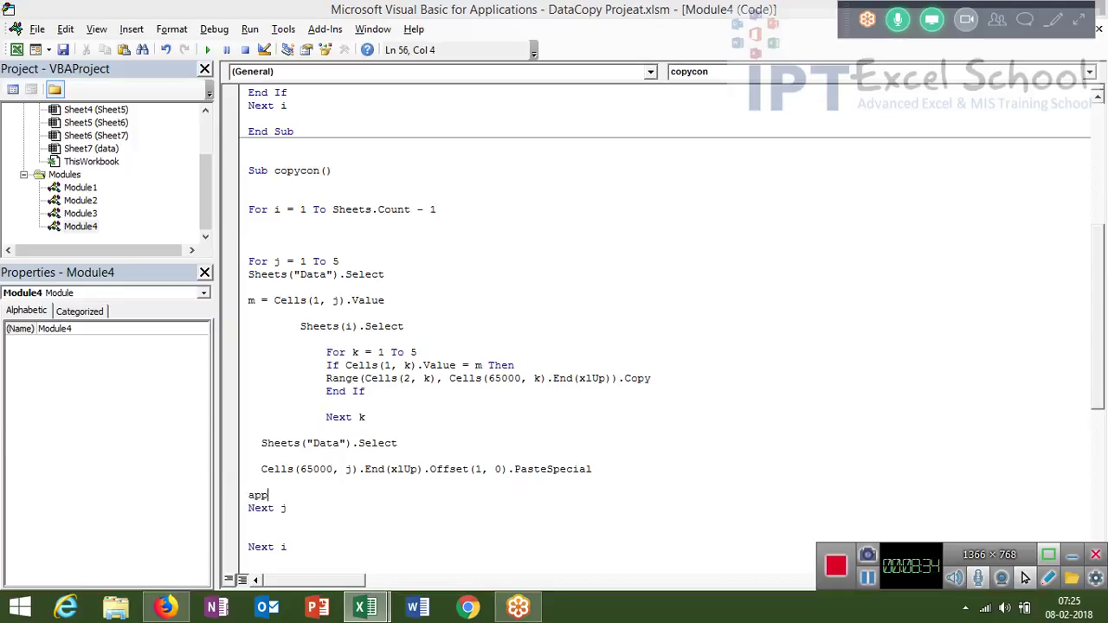
{"action": "type", "text": "lication"}
{"action": "type", "text": ".cut"}
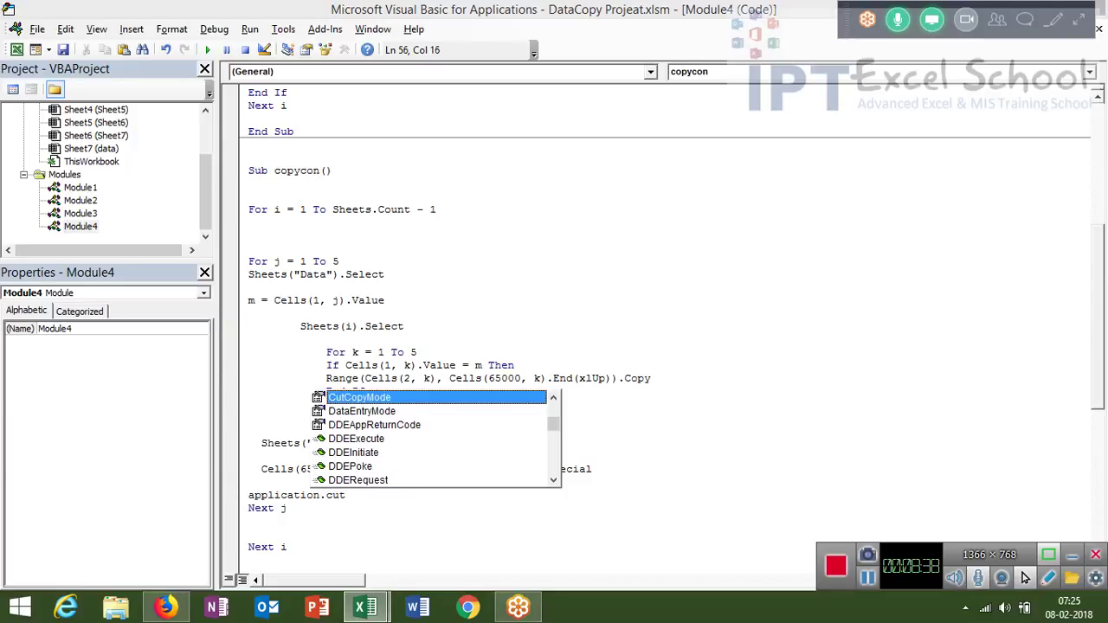
{"action": "key", "text": "Tab"}
{"action": "type", "text": "=fa"}
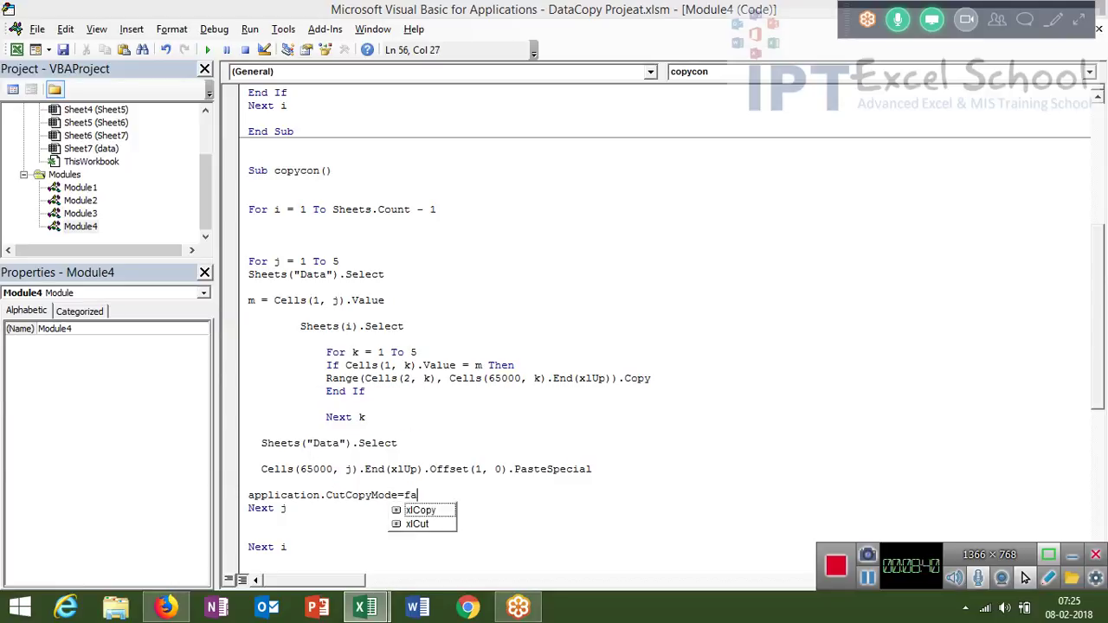
{"action": "type", "text": "l"}
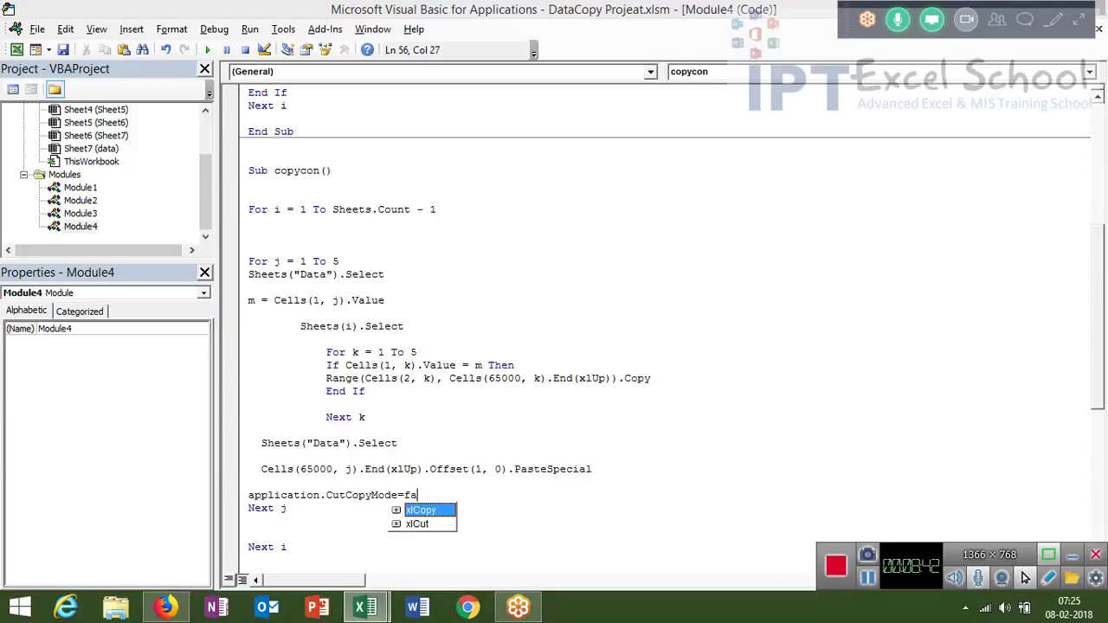
{"action": "type", "text": "se"}
{"action": "key", "text": "Tab"}
{"action": "key", "text": "BackSpace"}
{"action": "key", "text": "BackSpace"}
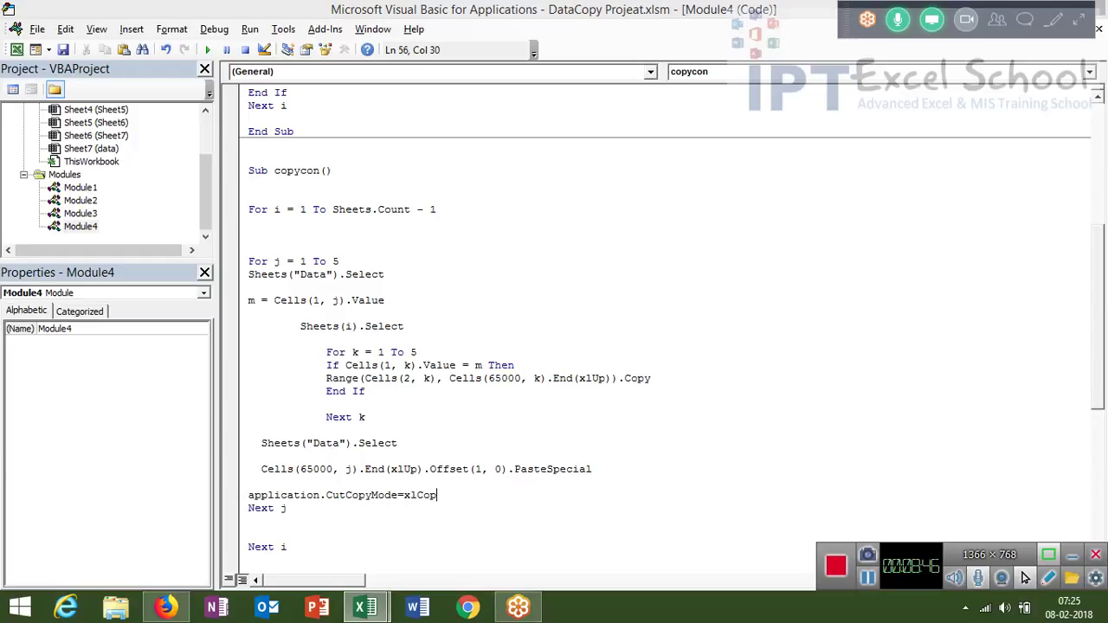
{"action": "key", "text": "BackSpace"}
{"action": "key", "text": "BackSpace"}
{"action": "key", "text": "BackSpace"}
{"action": "type", "text": "fa"}
{"action": "type", "text": "lse"}
{"action": "key", "text": "Down"}
- Check Sheet1 row 2, then locate the Range copy line in copycon
{"action": "key", "text": "F5"}
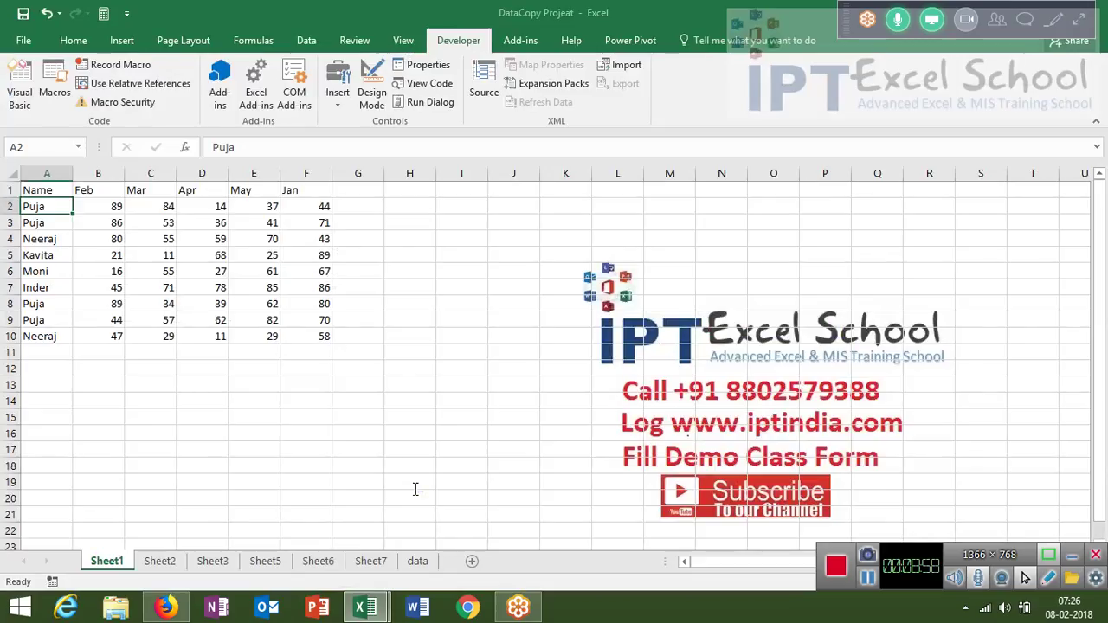
{"action": "key", "text": "Right"}
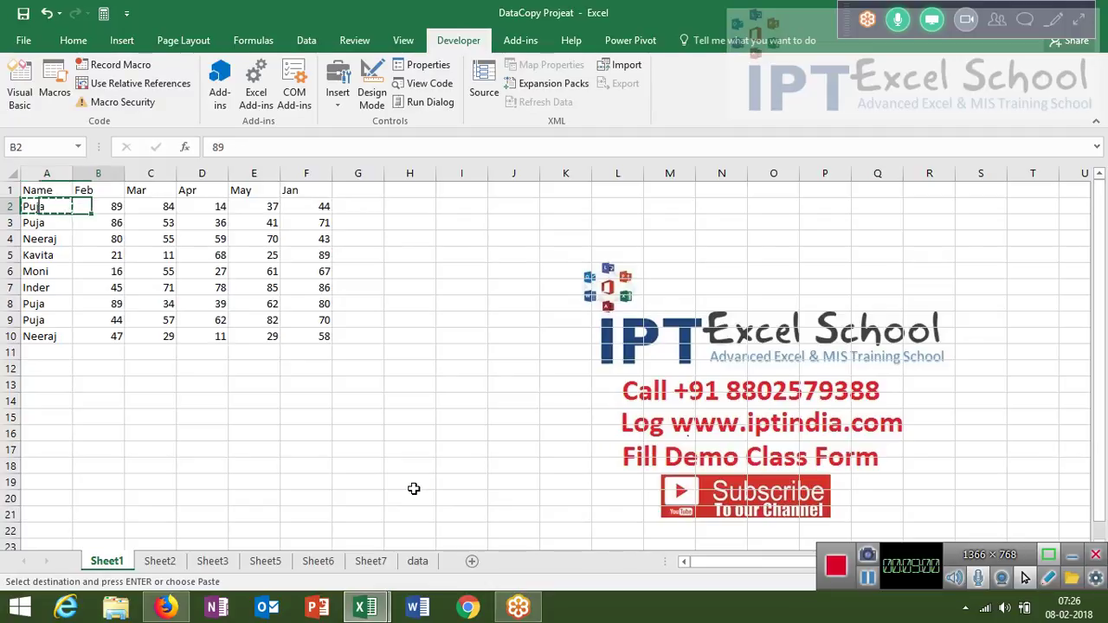
{"action": "key", "text": "Right"}
{"action": "key", "text": "Right"}
{"action": "key", "text": "Right"}
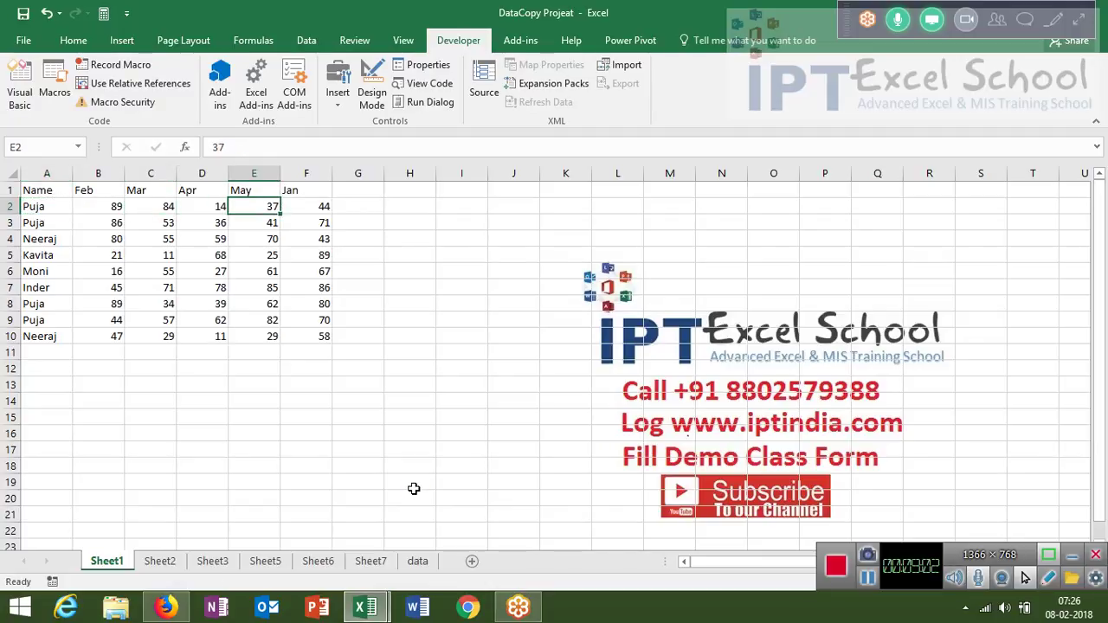
{"action": "key", "text": "Up"}
{"action": "key", "text": "Up"}
{"action": "key", "text": "Up"}
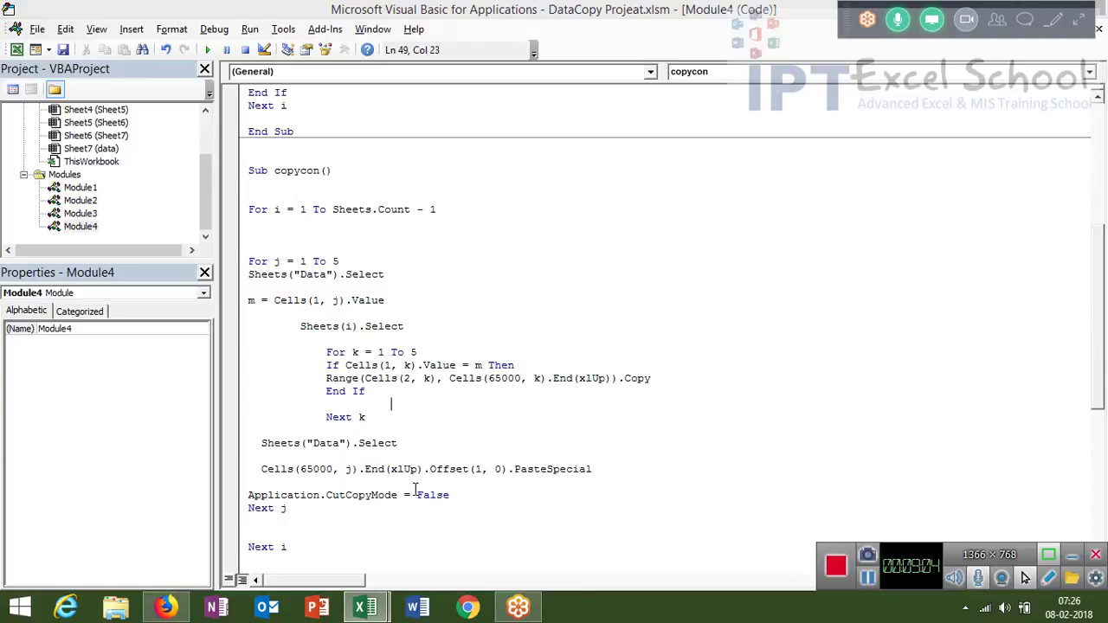
{"action": "key", "text": "Up"}
{"action": "key", "text": "Left"}
{"action": "key", "text": "Left"}
{"action": "key", "text": "Left"}
{"action": "key", "text": "Left"}
{"action": "key", "text": "Left"}
{"action": "key", "text": "Left"}
{"action": "key", "text": "Left"}
{"action": "key", "text": "Left"}
{"action": "key", "text": "Left"}
{"action": "key", "text": "shift+Down"}
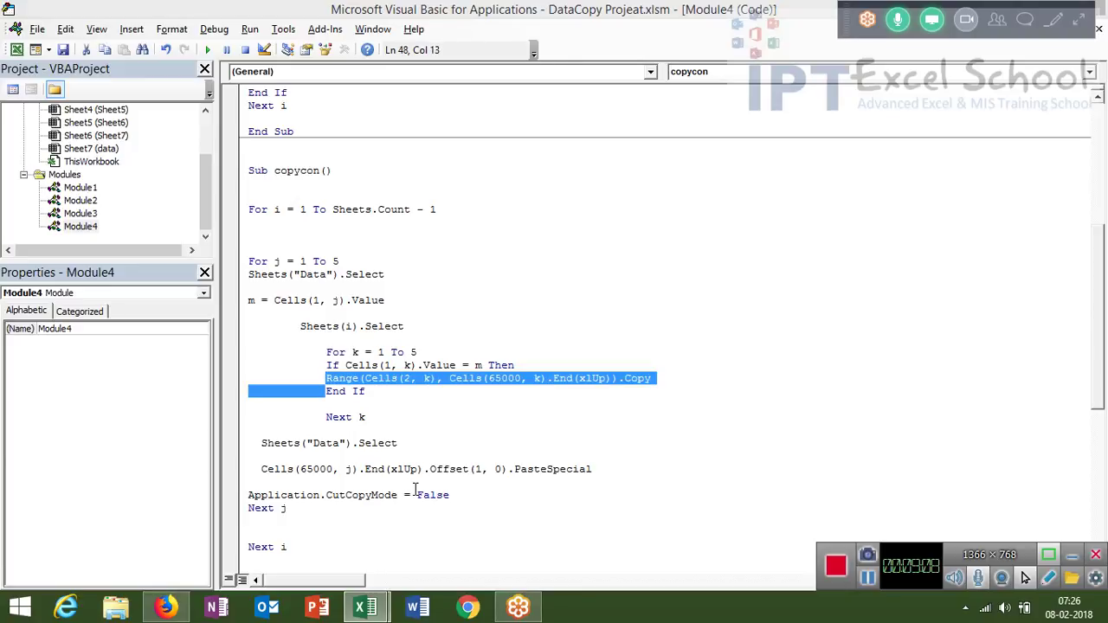
{"action": "key", "text": "shift+Up"}
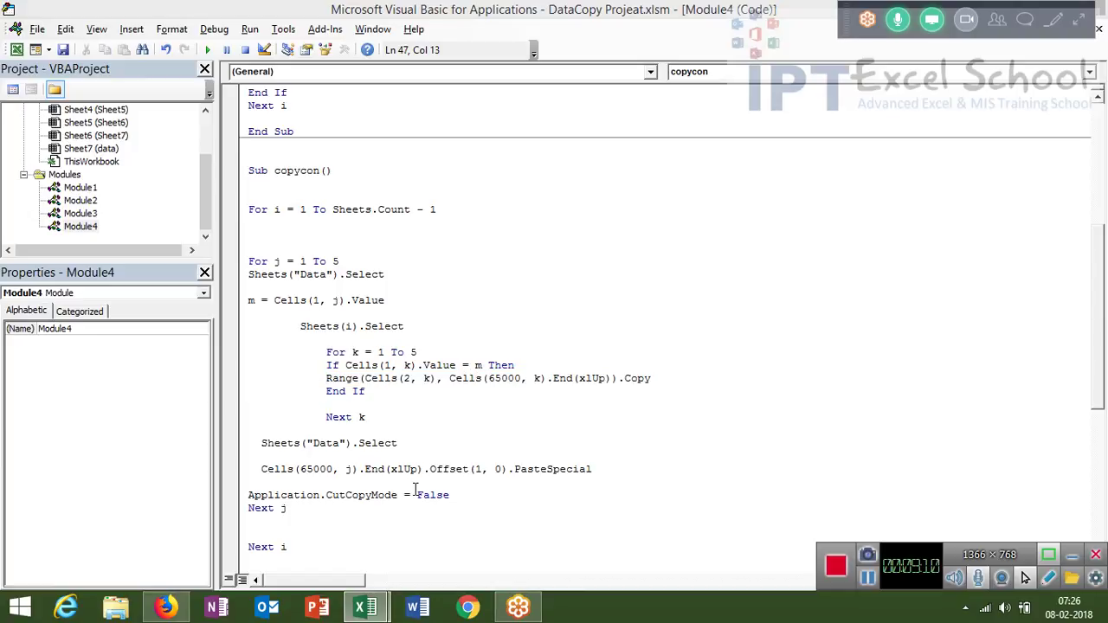
{"action": "key", "text": "shift+Down"}
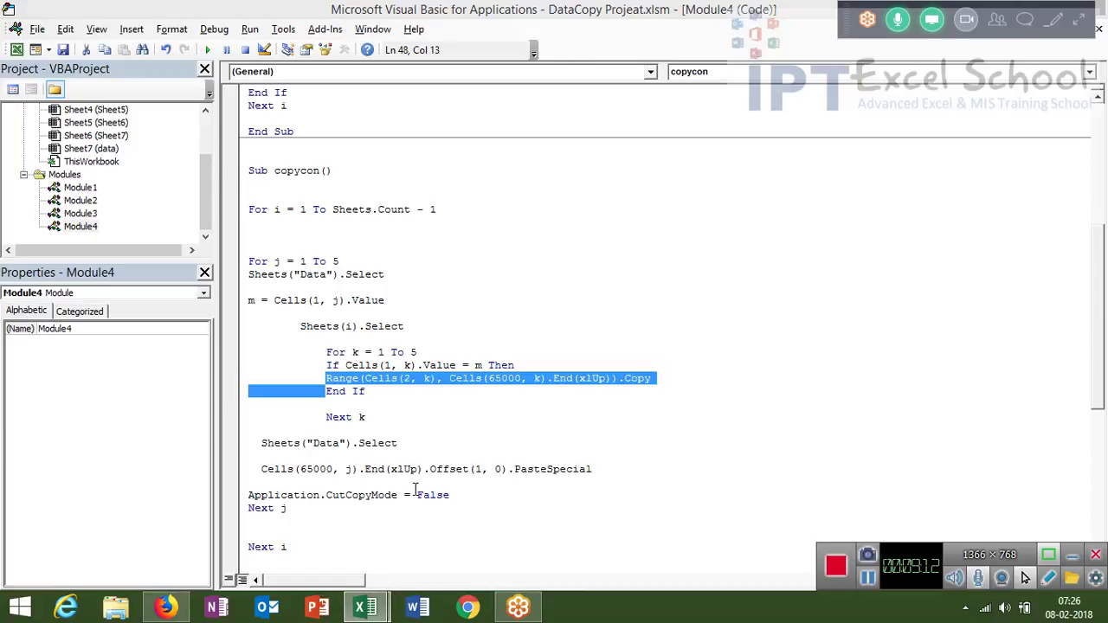
{"action": "key", "text": "shift+Up"}
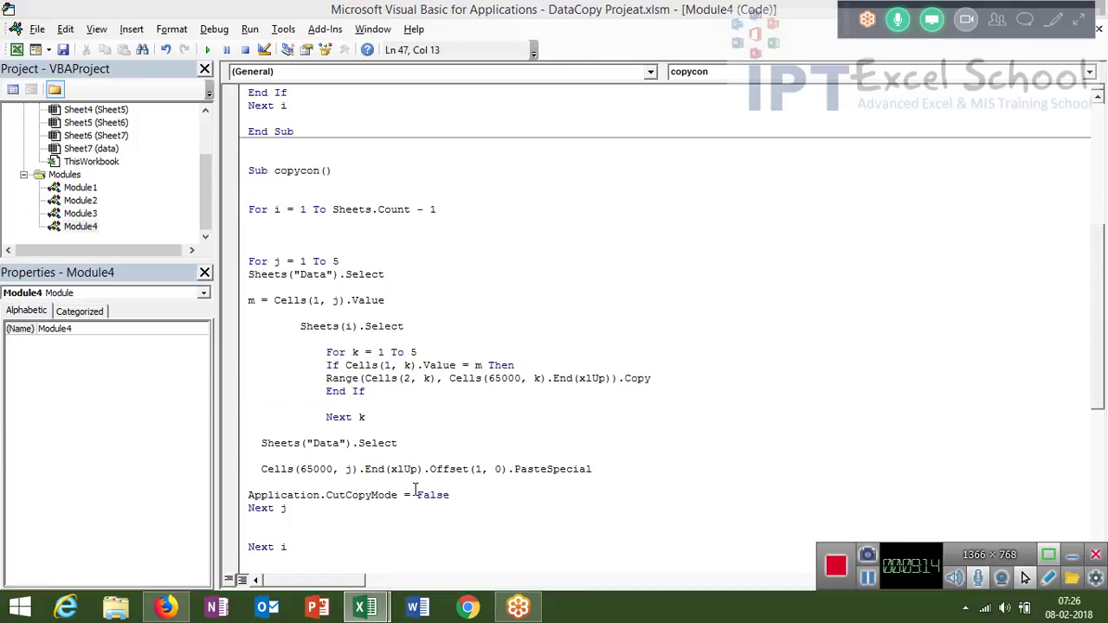
{"action": "key", "text": "Down"}
- Insert Exit For below the column copy, fixing 'exit loop' after the compile error
{"action": "key", "text": "Return"}
{"action": "key", "text": "Up"}
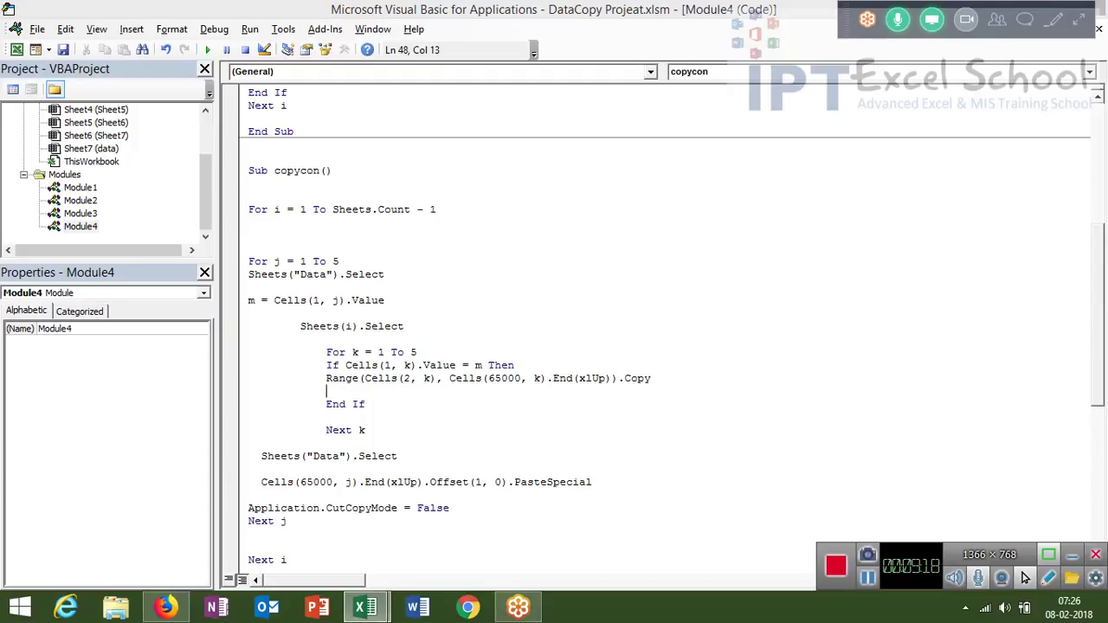
{"action": "type", "text": "exit "}
{"action": "type", "text": "loop"}
{"action": "left_click", "coordinate": [414, 491]}
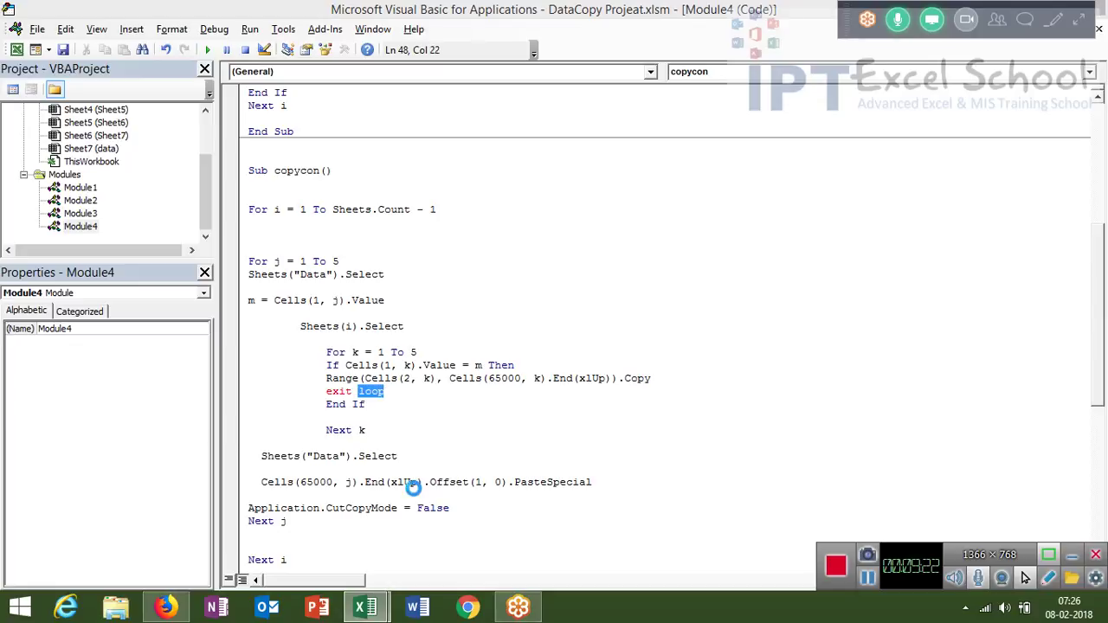
{"action": "key", "text": "Return"}
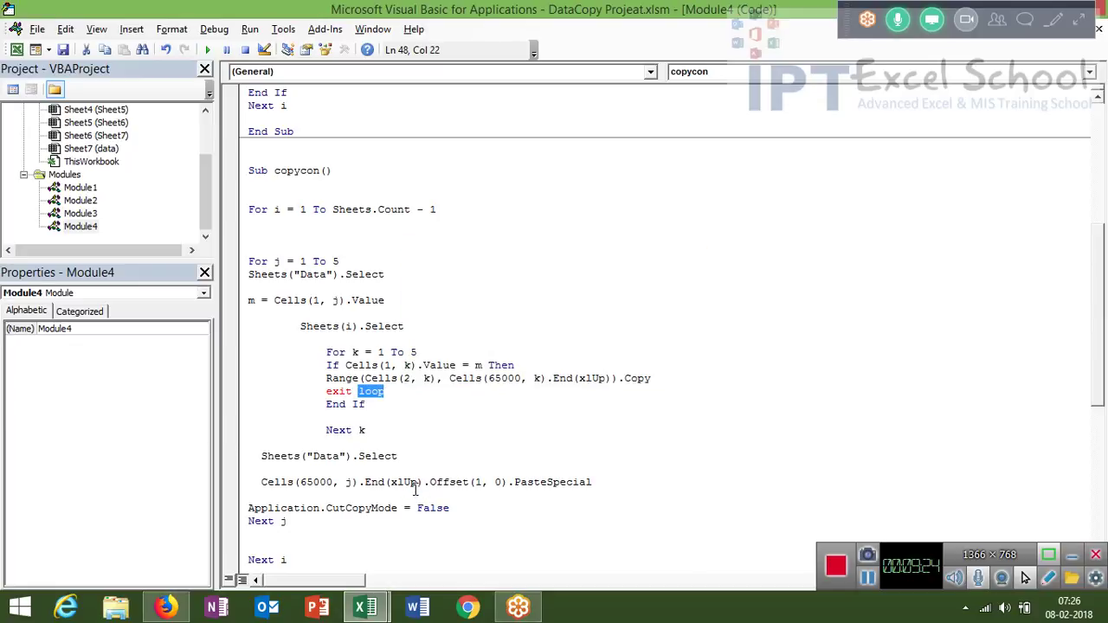
{"action": "type", "text": "For"}
{"action": "key", "text": "Down"}
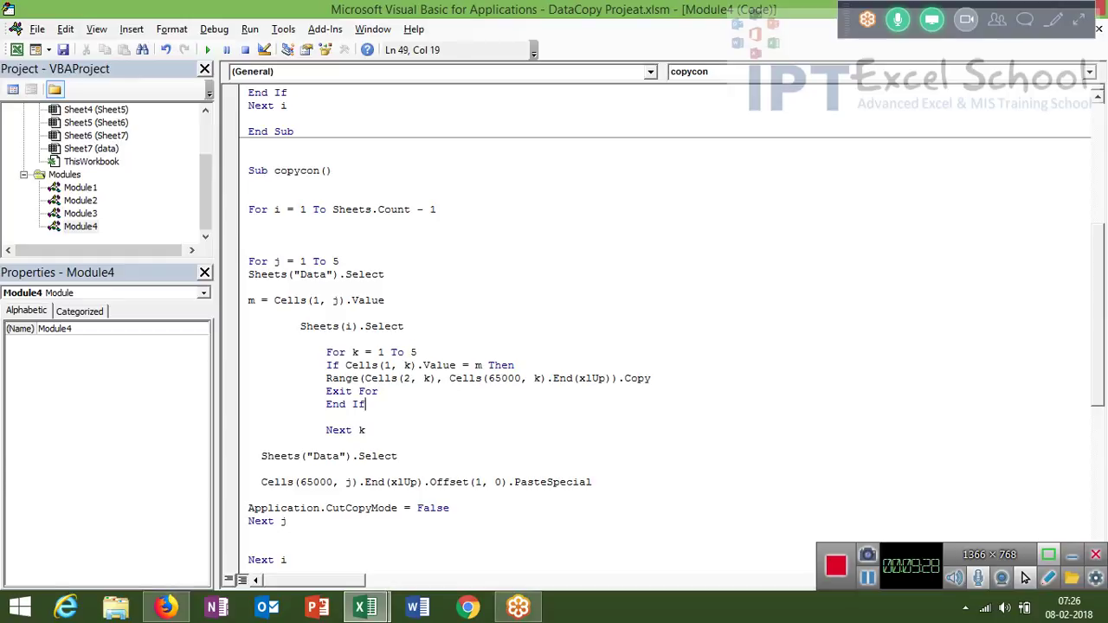
{"action": "left_click", "coordinate": [378, 418]}
{"action": "scroll", "coordinate": [380, 424], "scroll_direction": "down", "scroll_amount": 4}
- Bring up the data sheet in Excel before testing the macro
{"action": "key", "text": "alt+Tab"}
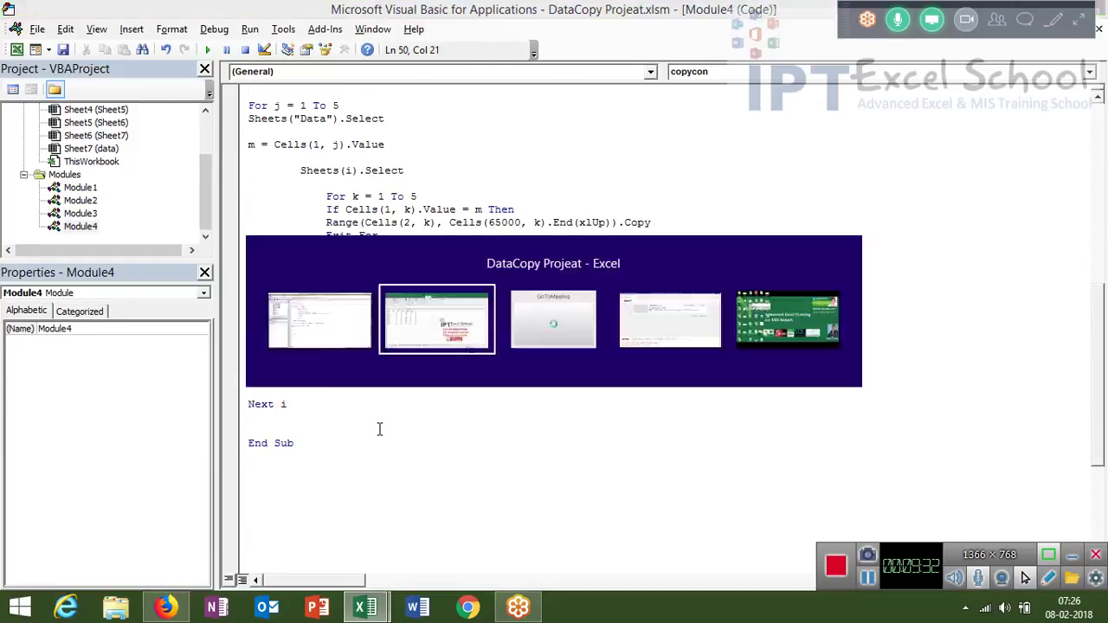
{"action": "left_click", "coordinate": [419, 563]}
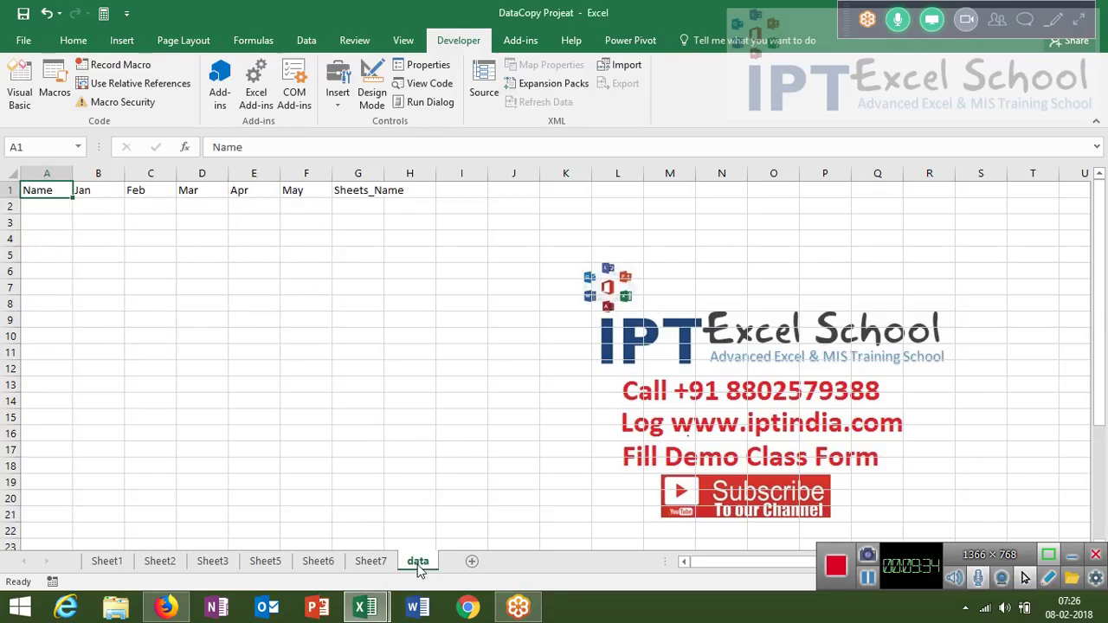
{"action": "key", "text": "alt+Tab"}
{"action": "key", "text": "alt+Tab"}
{"action": "left_click", "coordinate": [361, 173]}
{"action": "left_click", "coordinate": [341, 288]}
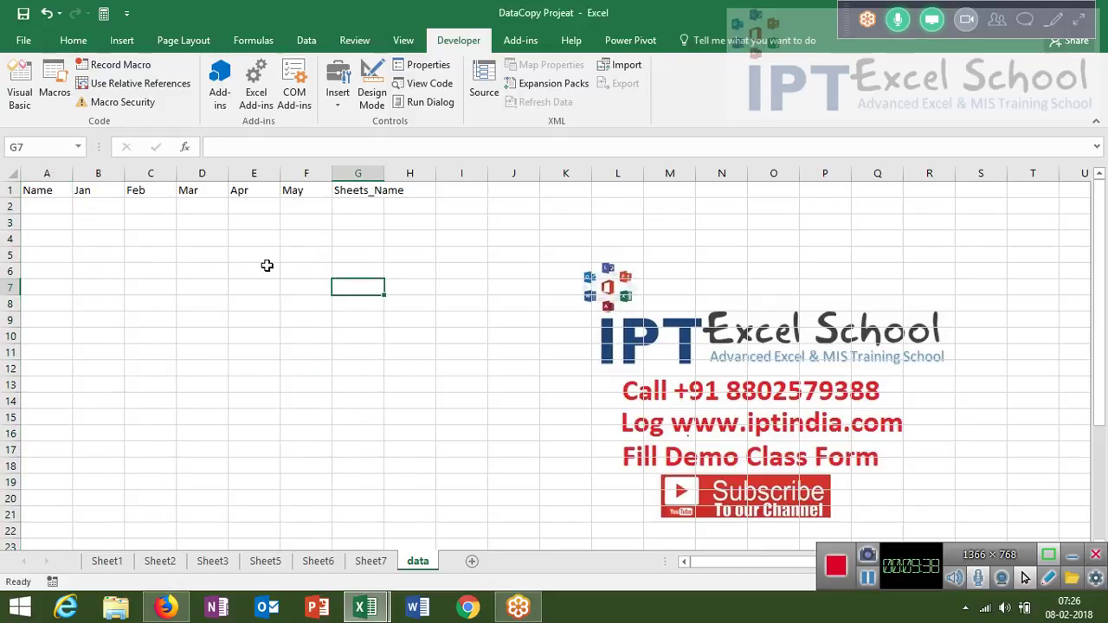
- Run copycon, debug its run-time error, inspect Sheet1 and Sheet7, then reset the macro
{"action": "key", "text": "alt+F11"}
{"action": "scroll", "coordinate": [260, 128], "scroll_direction": "up", "scroll_amount": 3}
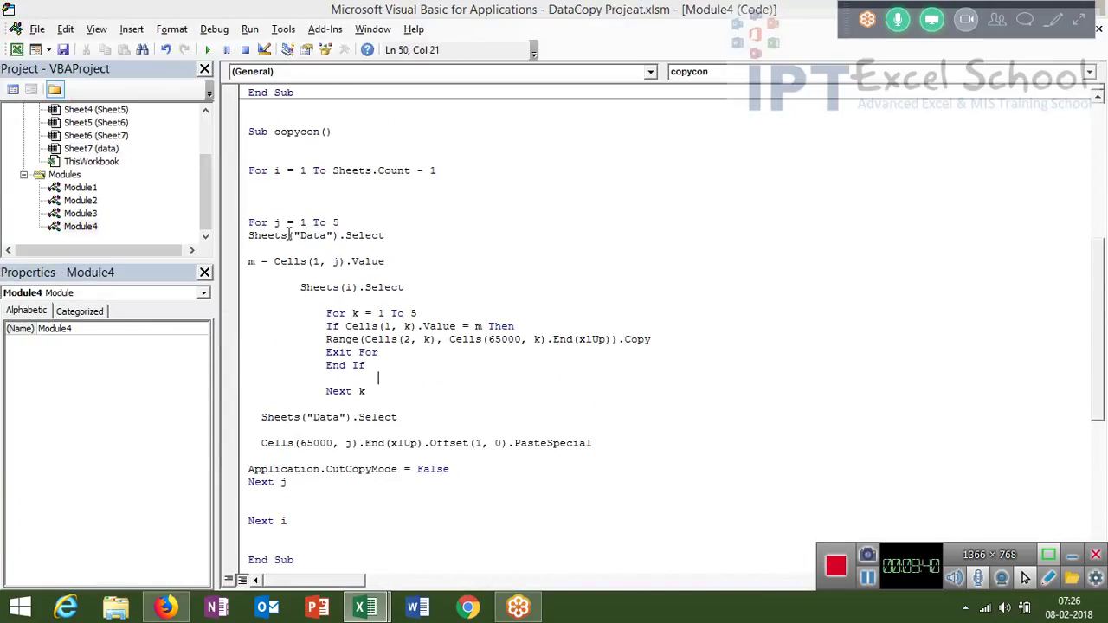
{"action": "left_click", "coordinate": [208, 50]}
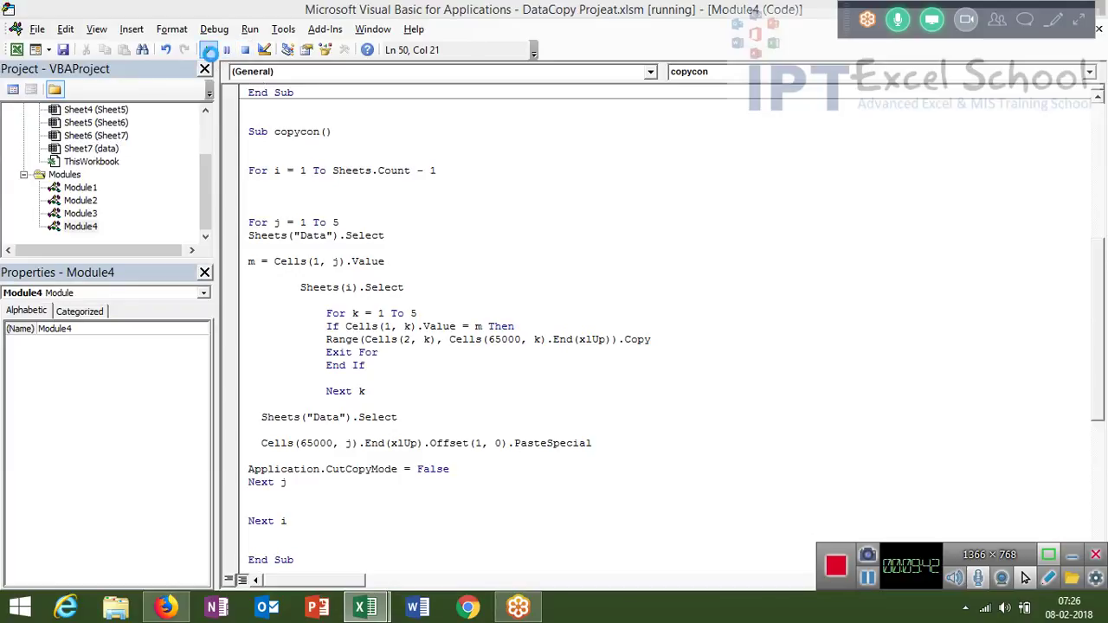
{"action": "left_click", "coordinate": [582, 288]}
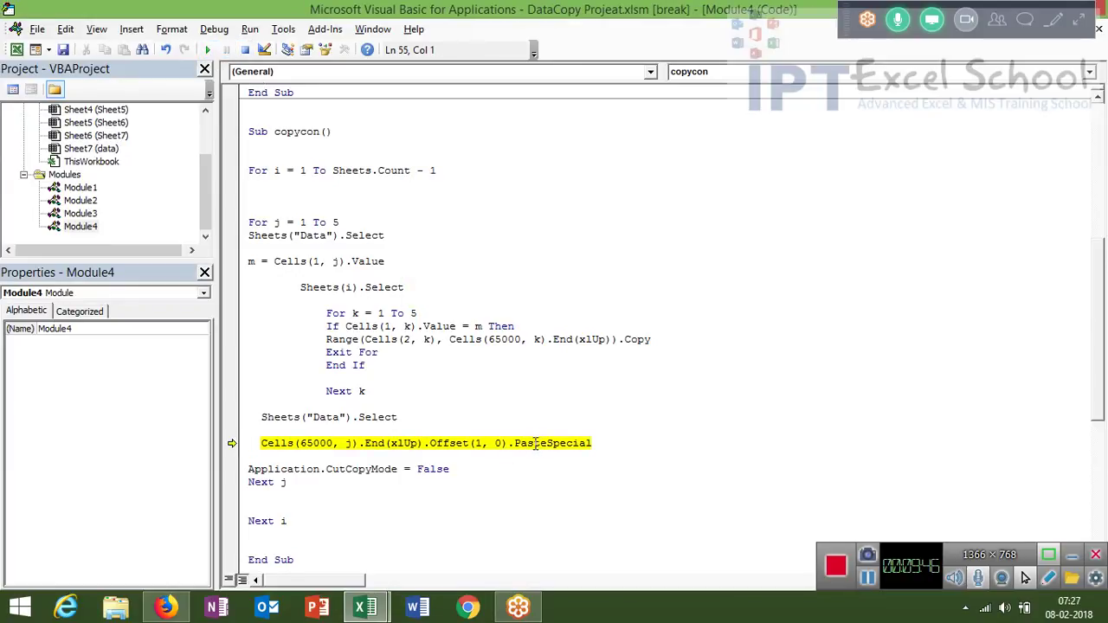
{"action": "key", "text": "alt+F11"}
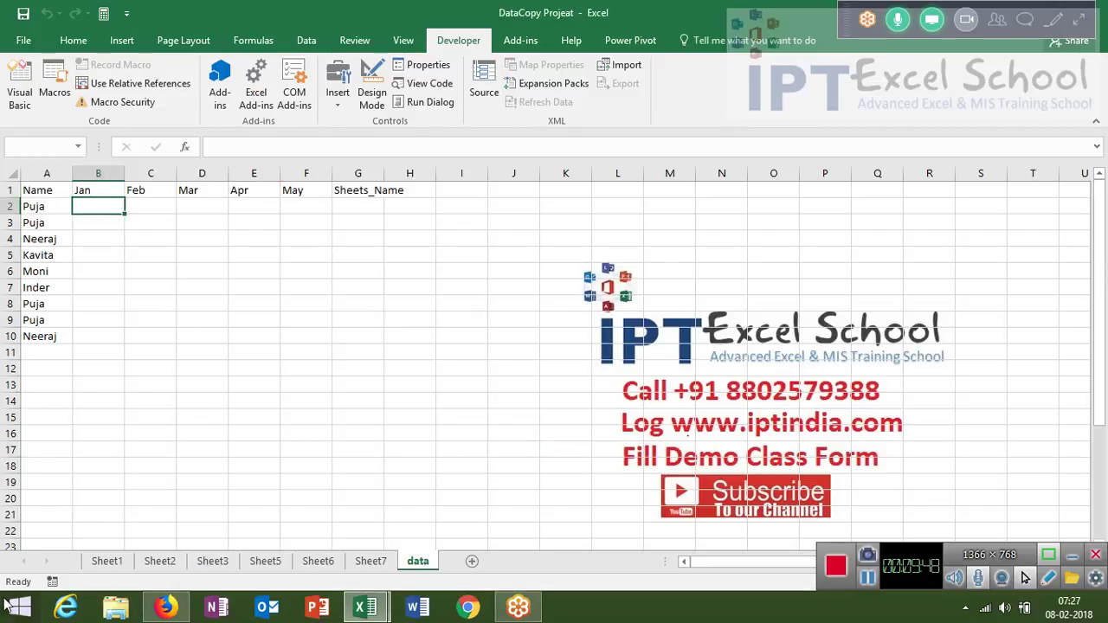
{"action": "left_click", "coordinate": [109, 562]}
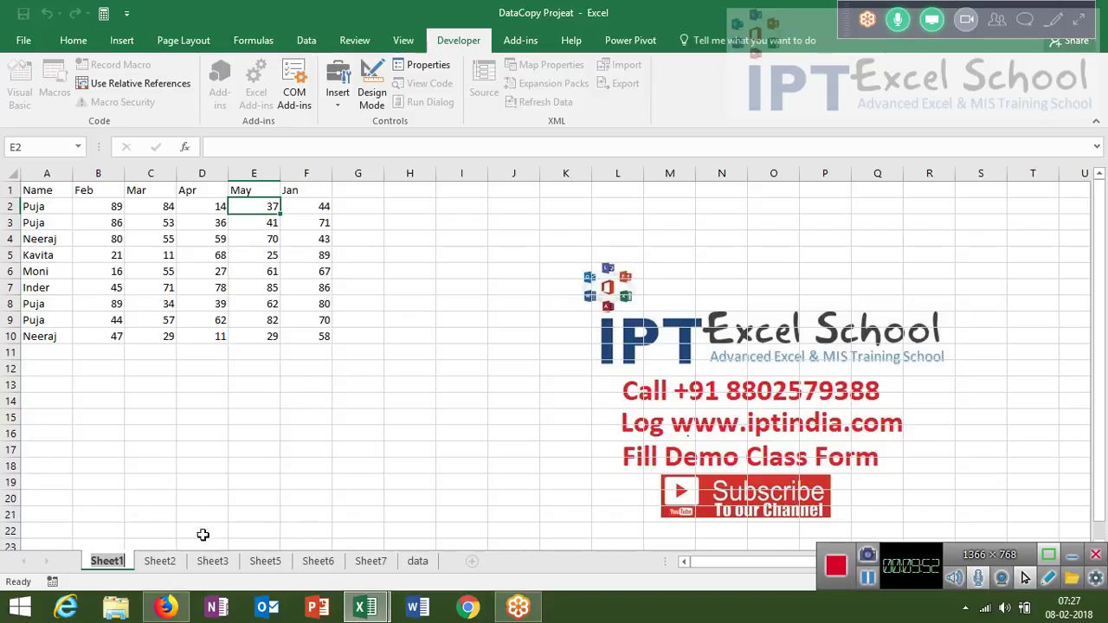
{"action": "left_click", "coordinate": [359, 563]}
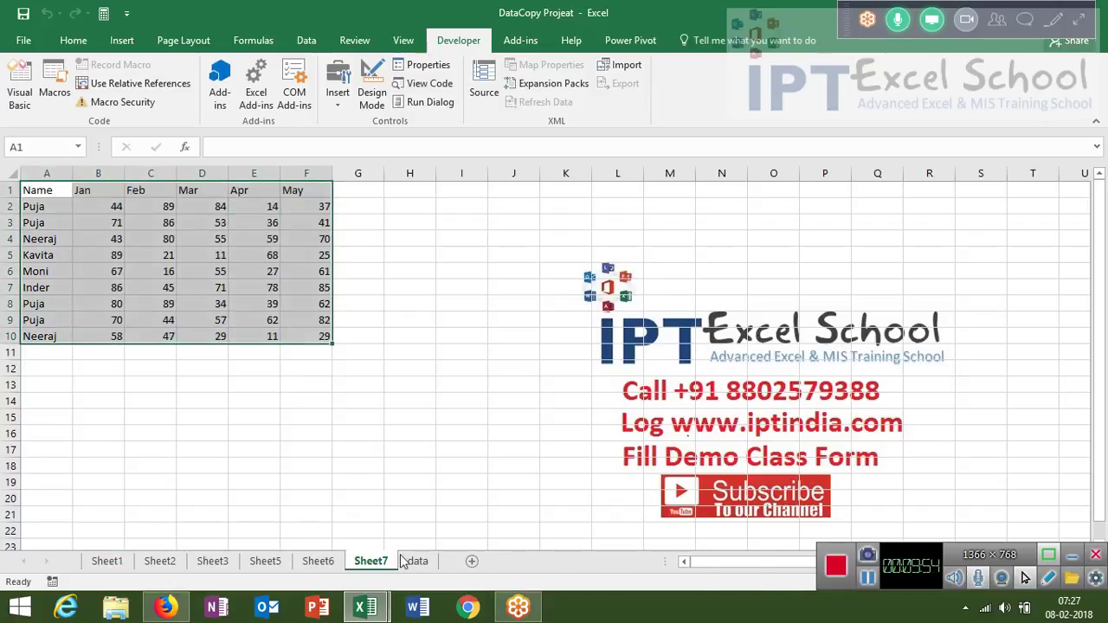
{"action": "key", "text": "alt+F11"}
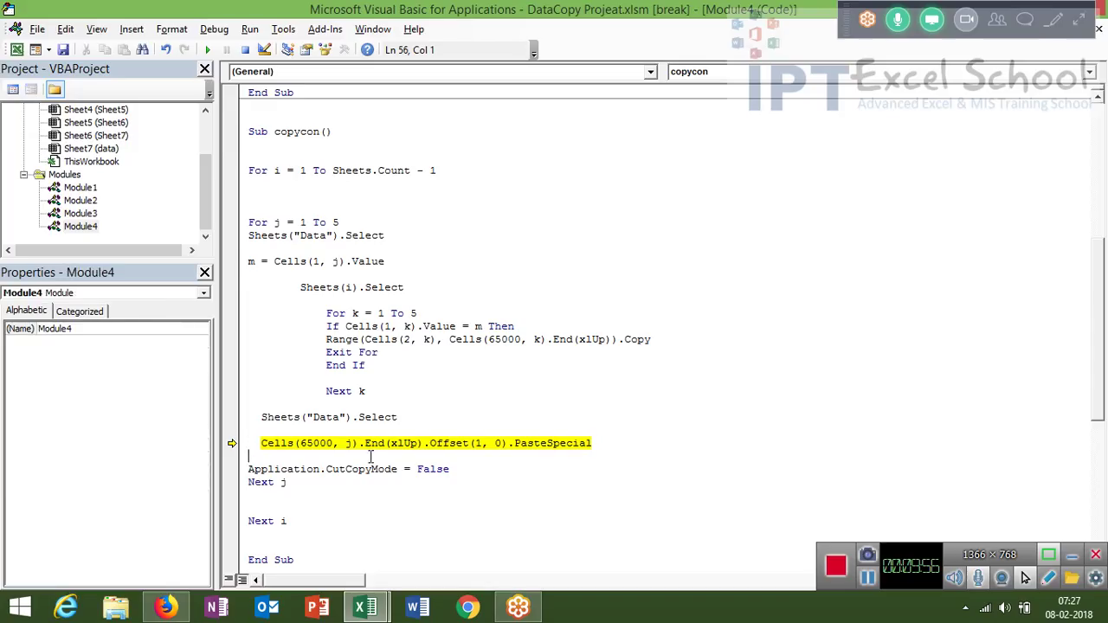
{"action": "left_click", "coordinate": [245, 49]}
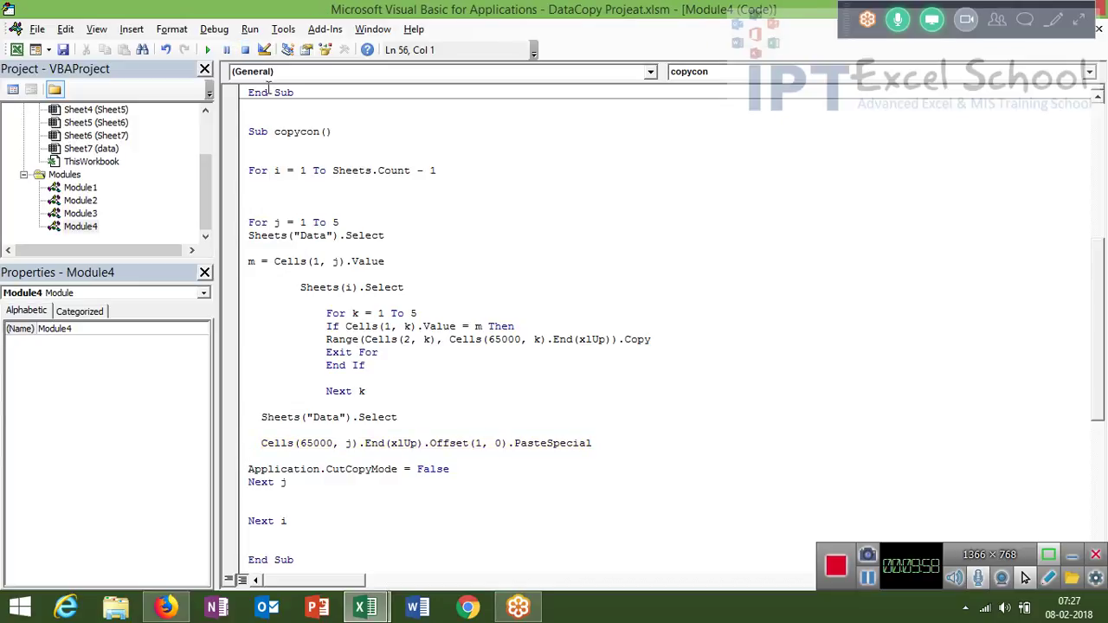
- Clear the pasted names from data sheet cells A2:A10
{"action": "key", "text": "alt+F11"}
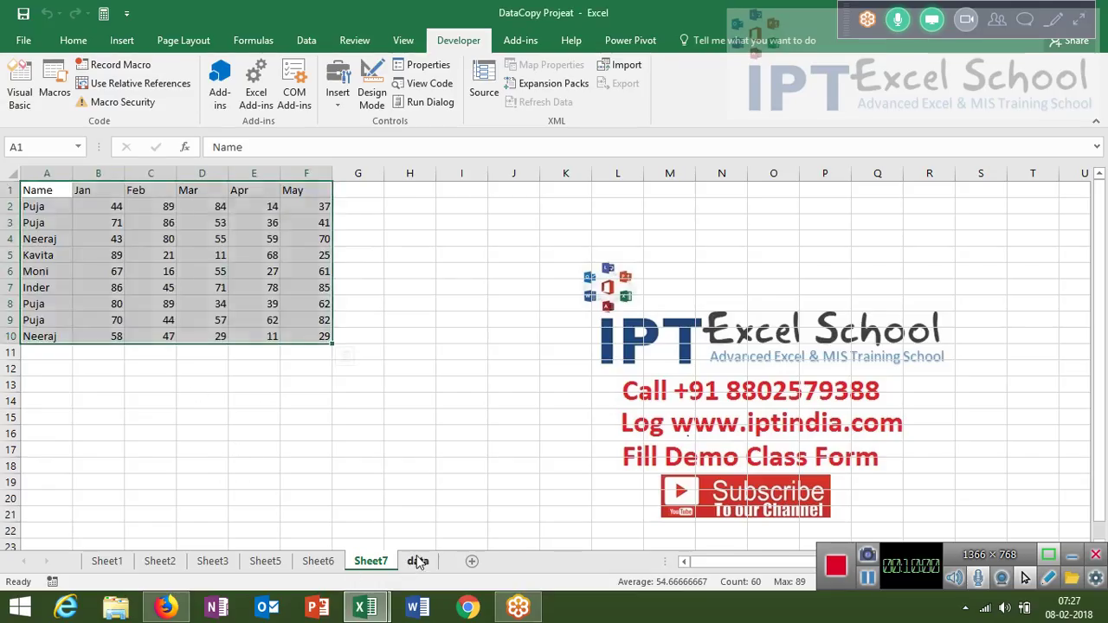
{"action": "left_click", "coordinate": [418, 561]}
{"action": "left_click", "coordinate": [55, 206]}
{"action": "left_click_drag", "start_coordinate": [57, 236], "coordinate": [67, 334]}
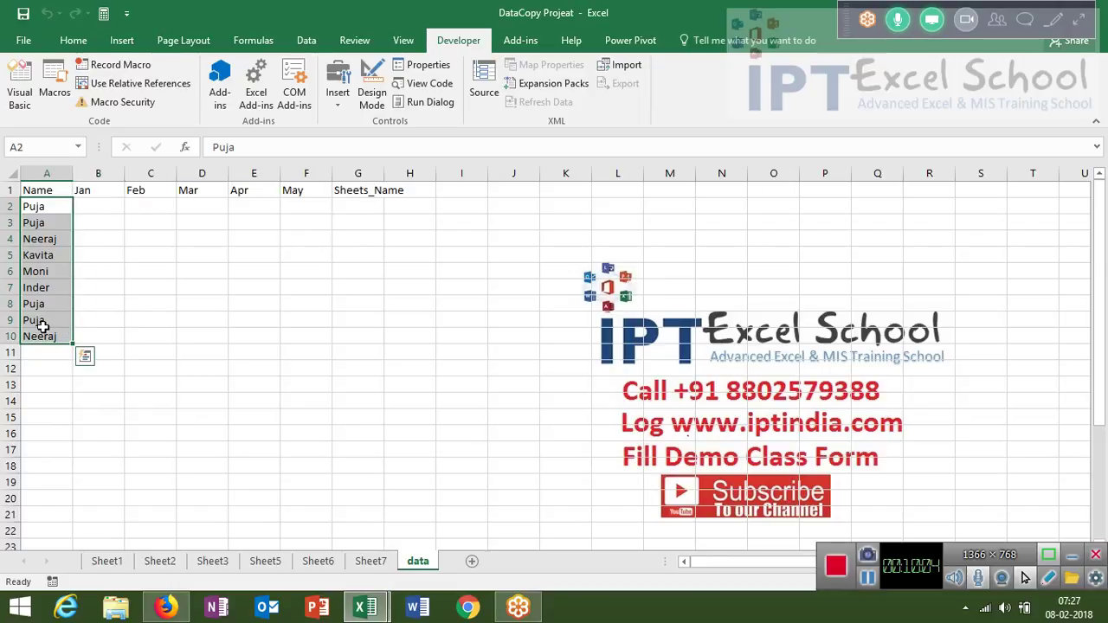
{"action": "key", "text": "Delete"}
{"action": "left_click", "coordinate": [135, 255]}
{"action": "key", "text": "alt+F11"}
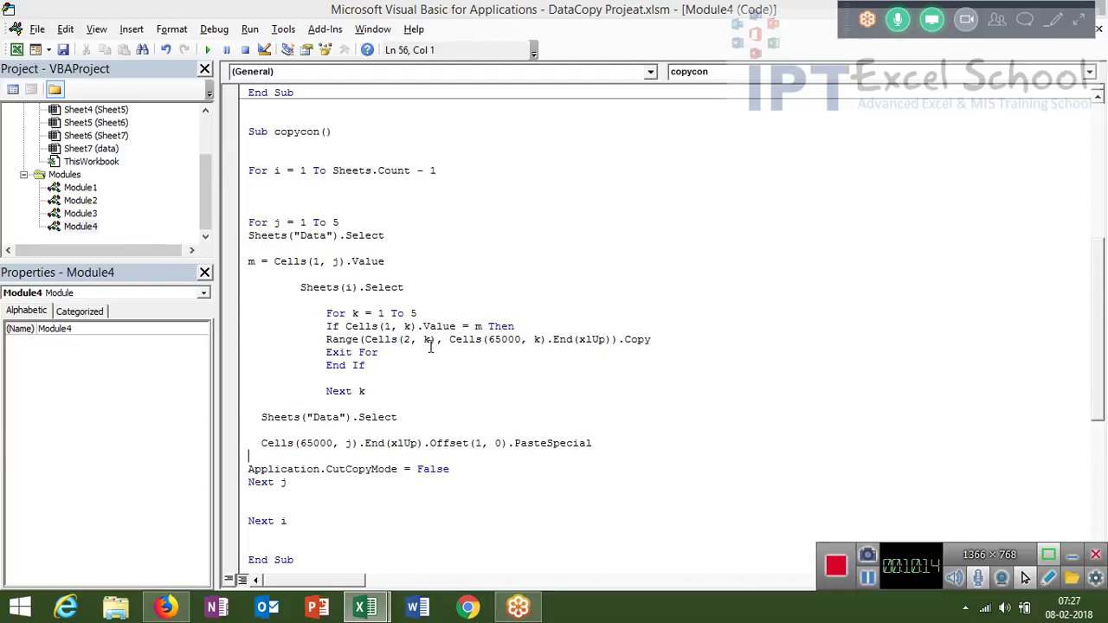
- Delete the Exit For statement between the Range copy line and End If
{"action": "left_click", "coordinate": [679, 345]}
{"action": "left_click", "coordinate": [383, 355]}
{"action": "double_click", "coordinate": [348, 390]}
{"action": "double_click", "coordinate": [378, 396]}
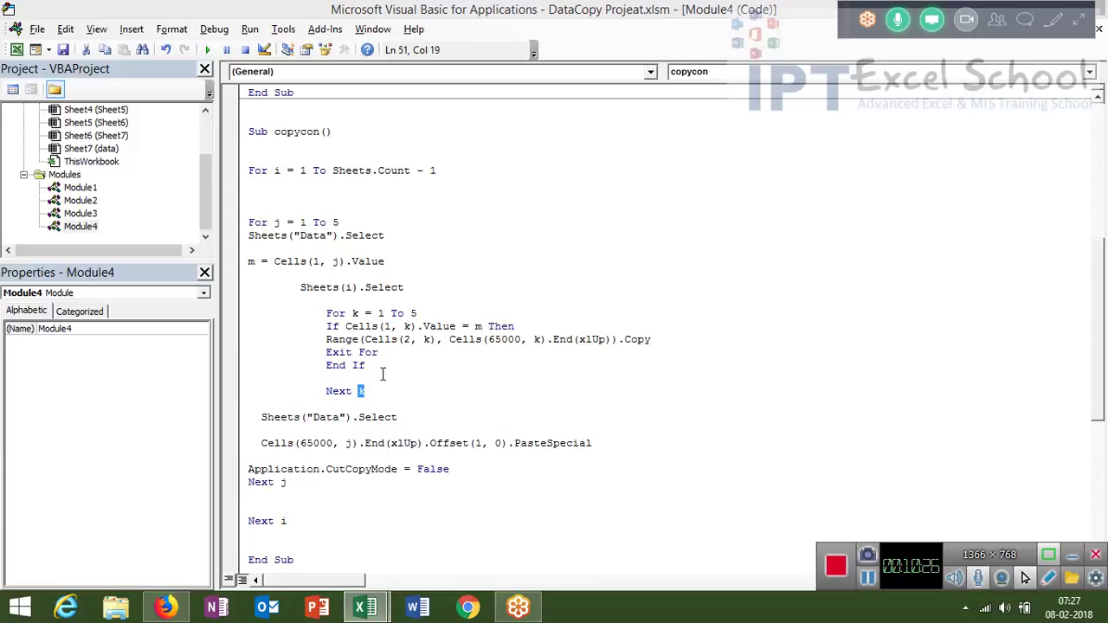
{"action": "left_click_drag", "start_coordinate": [378, 353], "coordinate": [321, 355]}
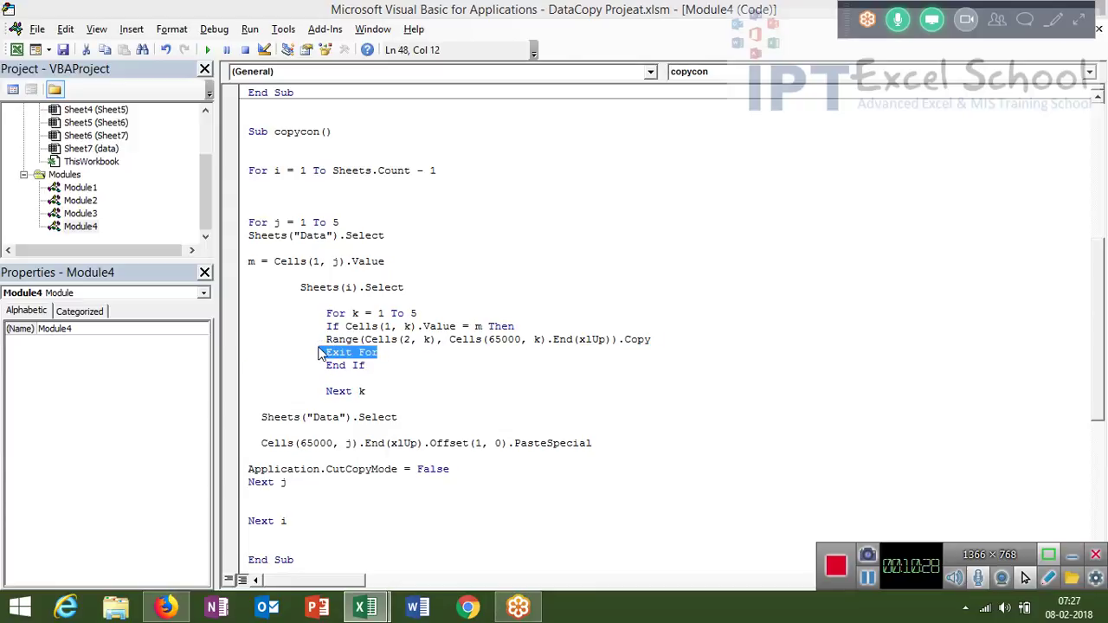
{"action": "key", "text": "Delete"}
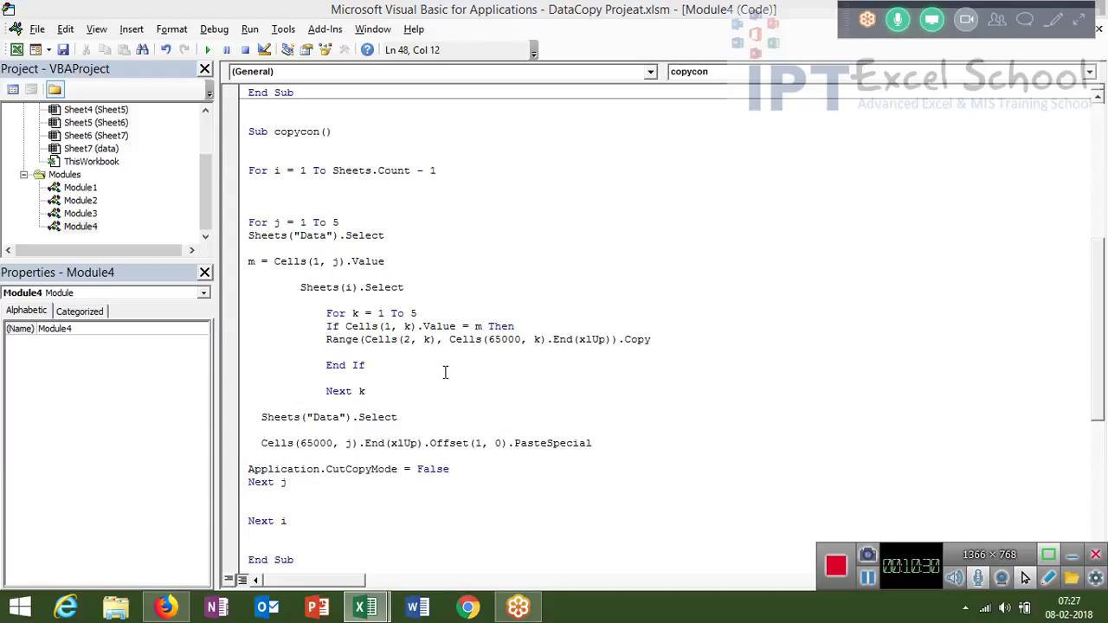
{"action": "left_click", "coordinate": [302, 431]}
{"action": "left_click", "coordinate": [251, 377]}
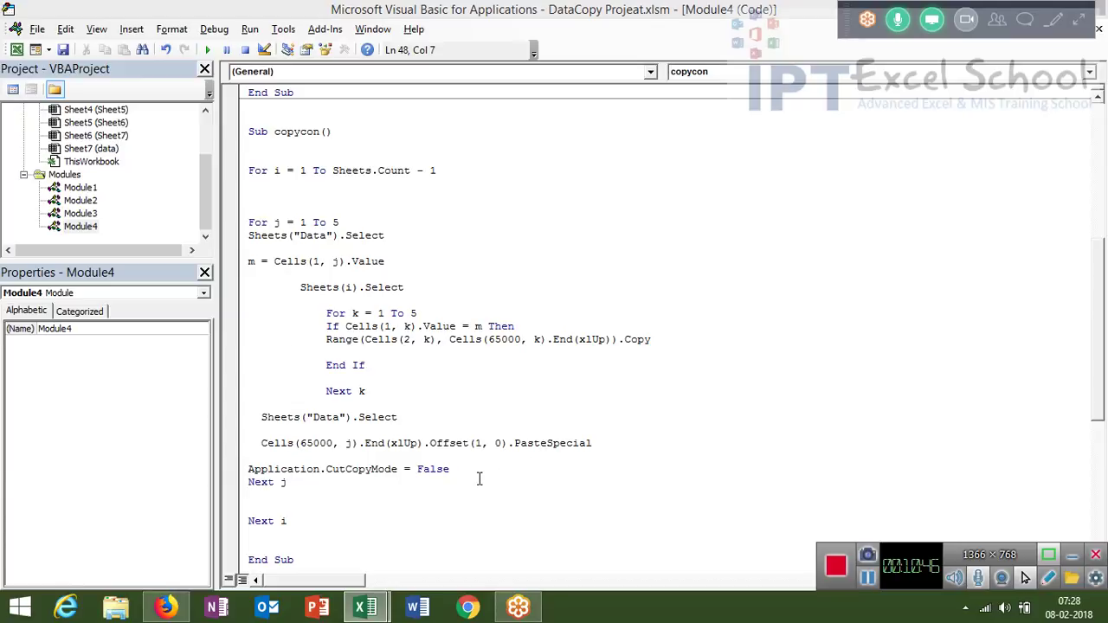
- Run copycon, break into the code at the PasteSpecial run-time error 1004, and switch to Excel
{"action": "left_click", "coordinate": [414, 405]}
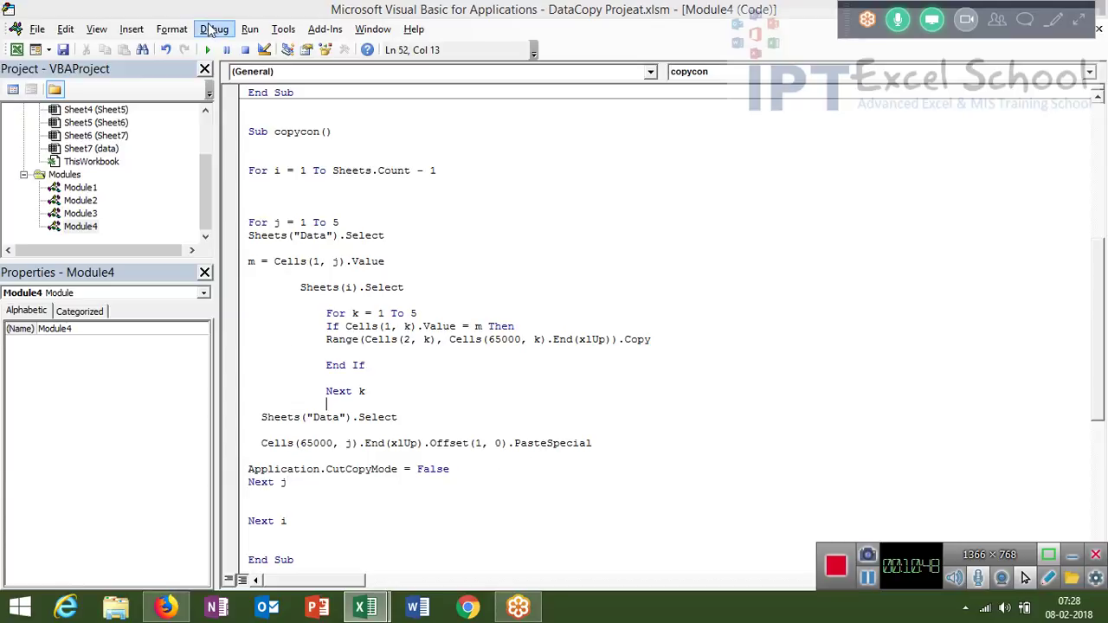
{"action": "left_click", "coordinate": [208, 49]}
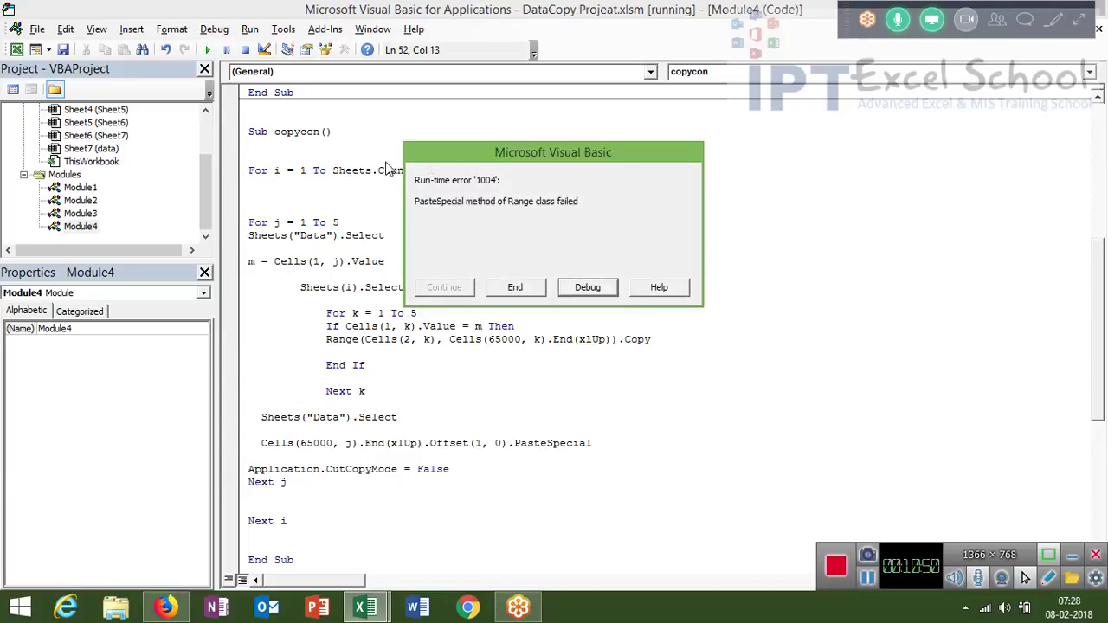
{"action": "left_click", "coordinate": [572, 285]}
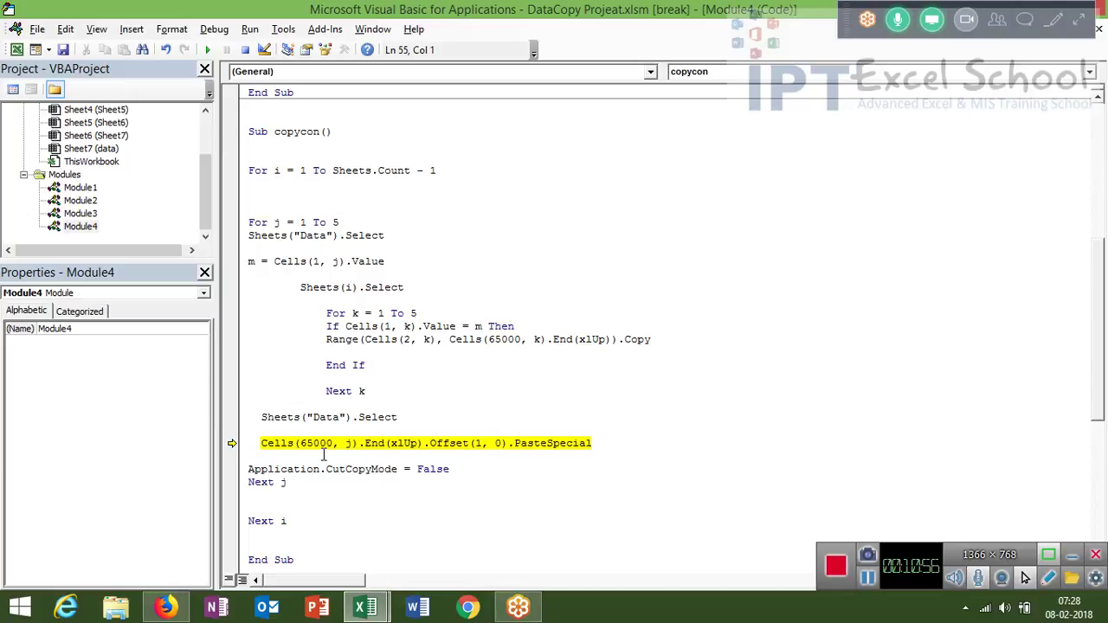
{"action": "key", "text": "alt+Tab"}
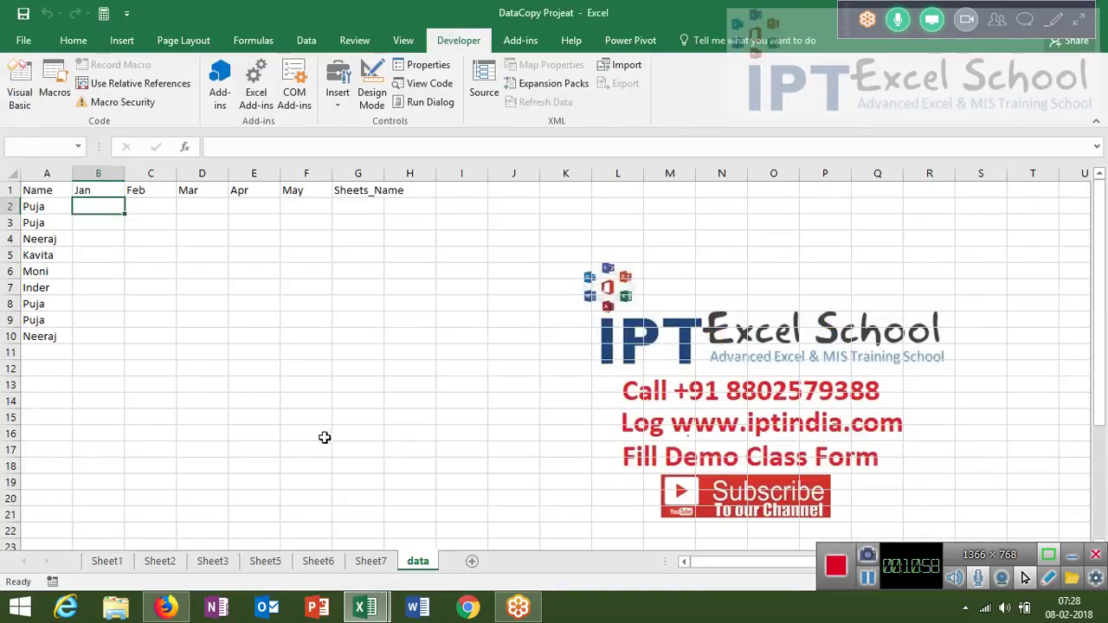
- Inspect Sheet1's month headers, including Jan in cell F1, then return to the code
{"action": "left_click", "coordinate": [109, 561]}
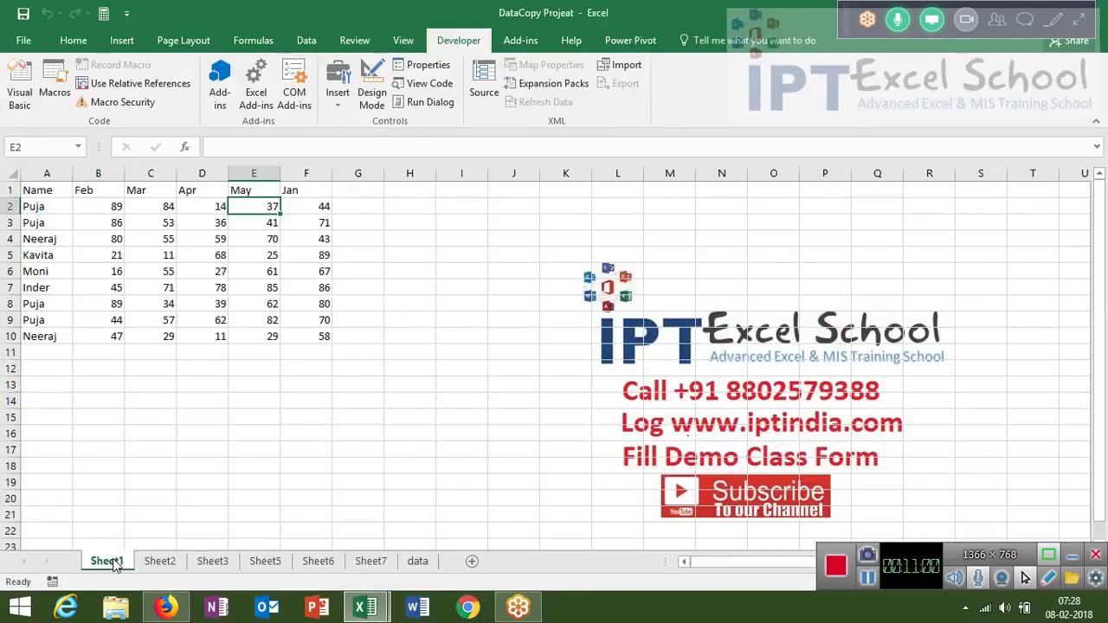
{"action": "left_click", "coordinate": [294, 186]}
{"action": "key", "text": "alt+Tab"}
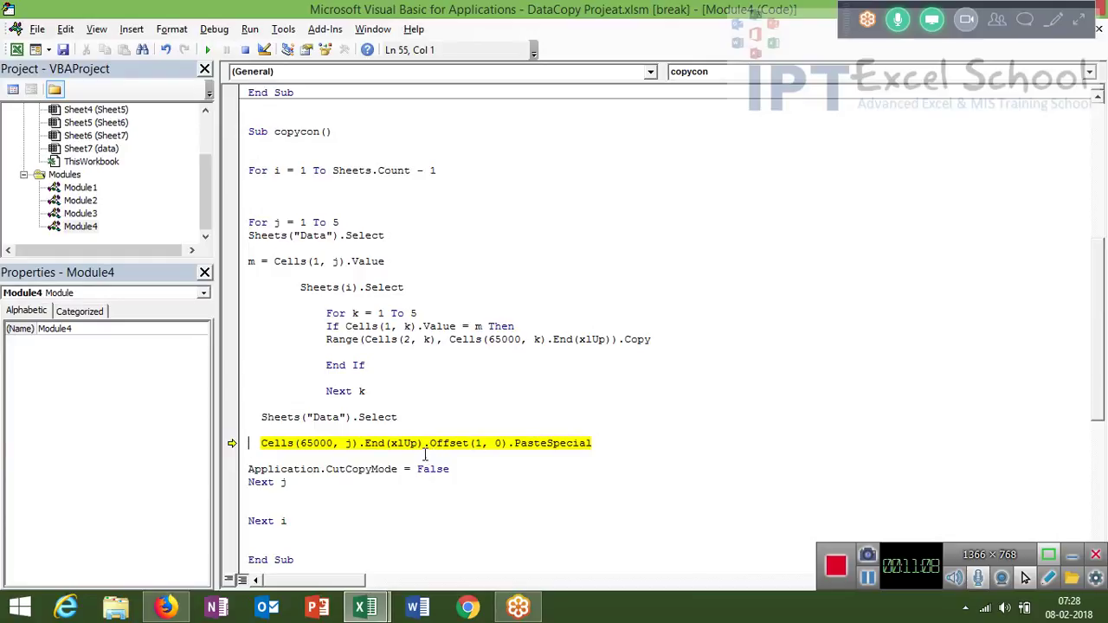
- Check j's value, stop the paused macro, and confirm the data sheet is still empty
{"action": "double_click", "coordinate": [350, 443]}
{"action": "left_click", "coordinate": [483, 443]}
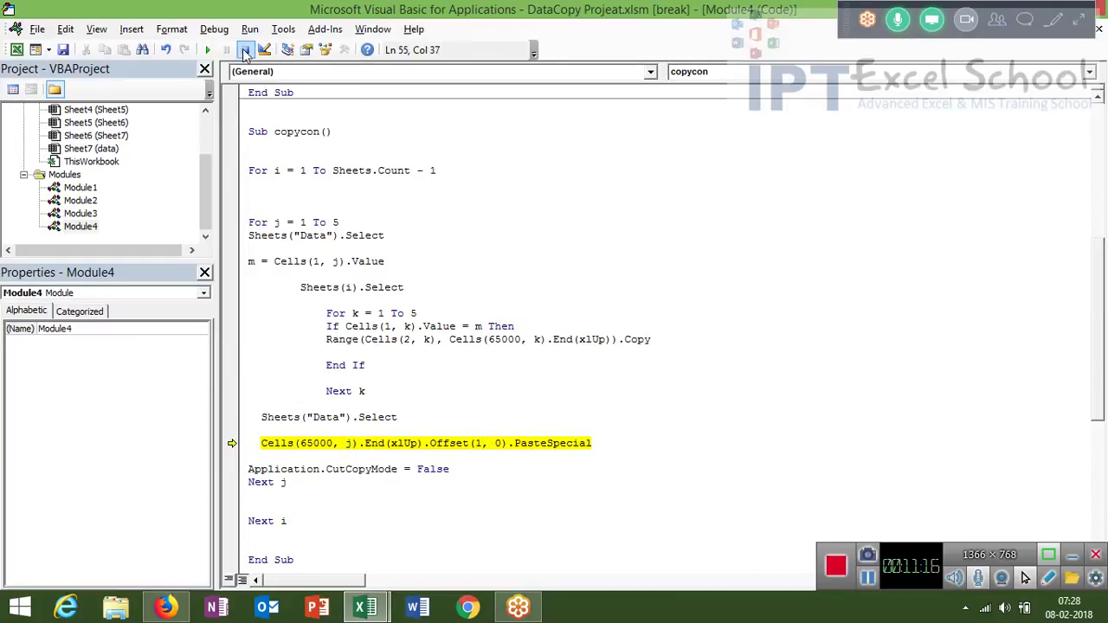
{"action": "left_click", "coordinate": [244, 50]}
{"action": "left_click", "coordinate": [320, 339]}
{"action": "key", "text": "alt+F11"}
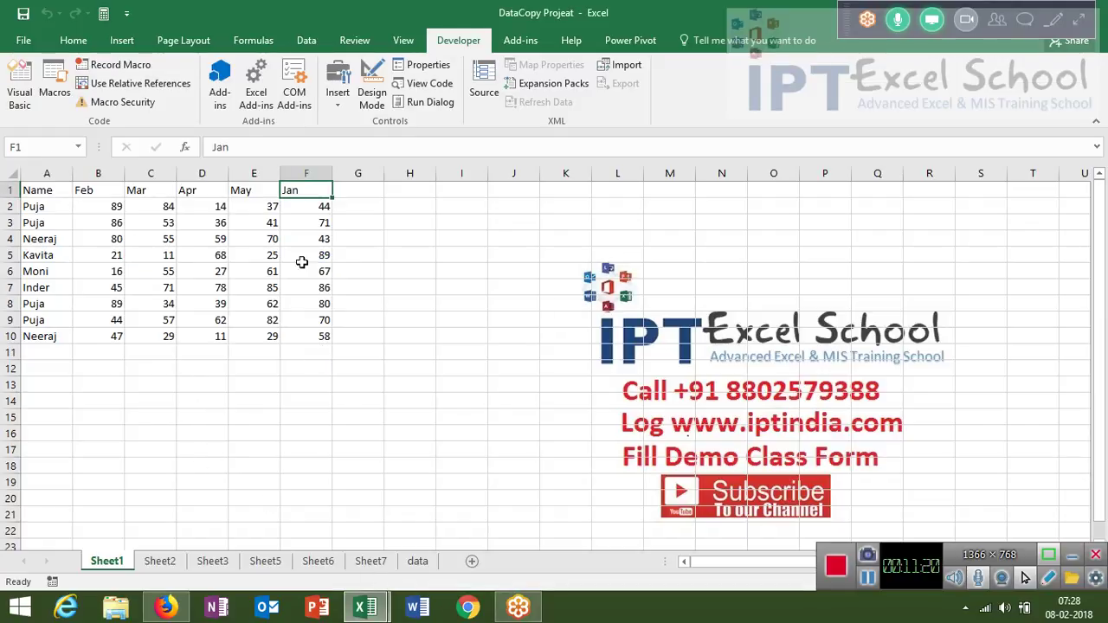
{"action": "left_click", "coordinate": [417, 562]}
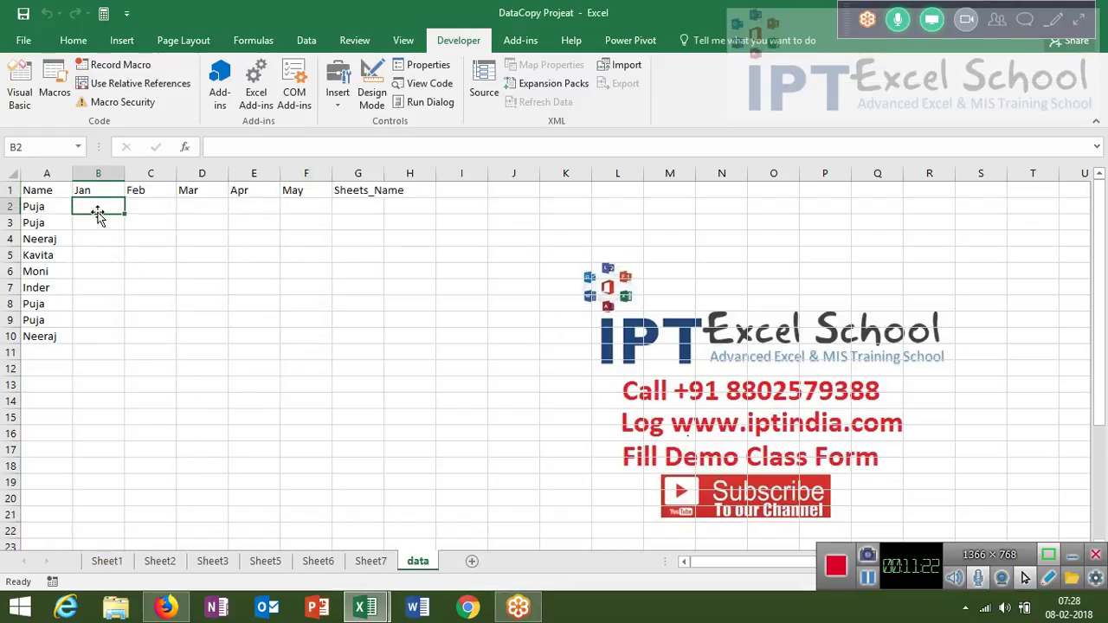
{"action": "key", "text": "alt+F11"}
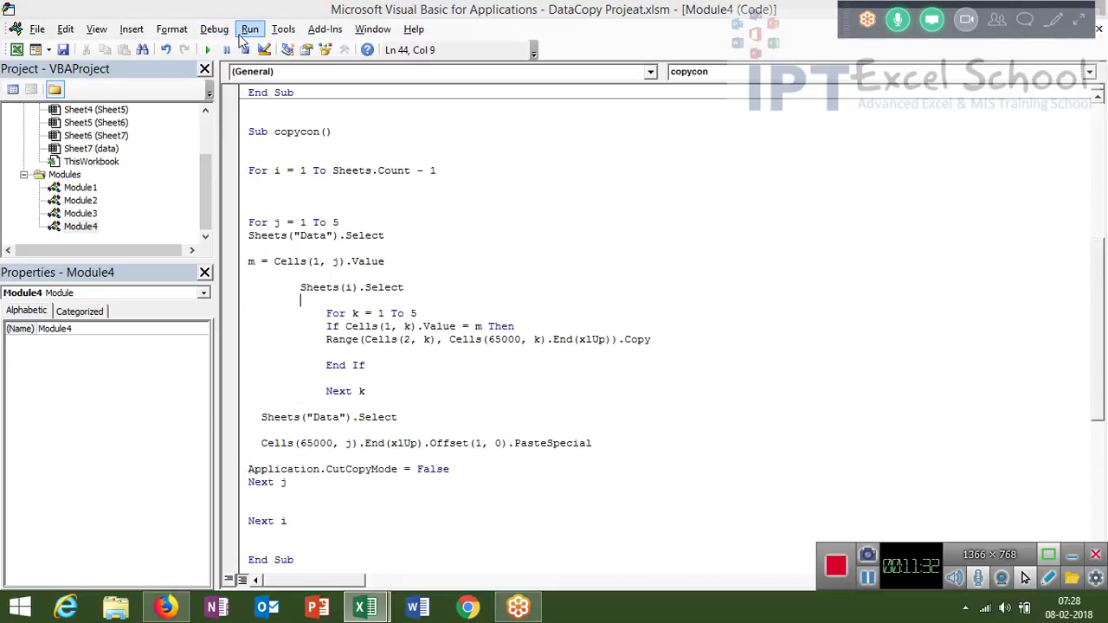
{"action": "left_click", "coordinate": [250, 271]}
{"action": "double_click", "coordinate": [252, 262]}
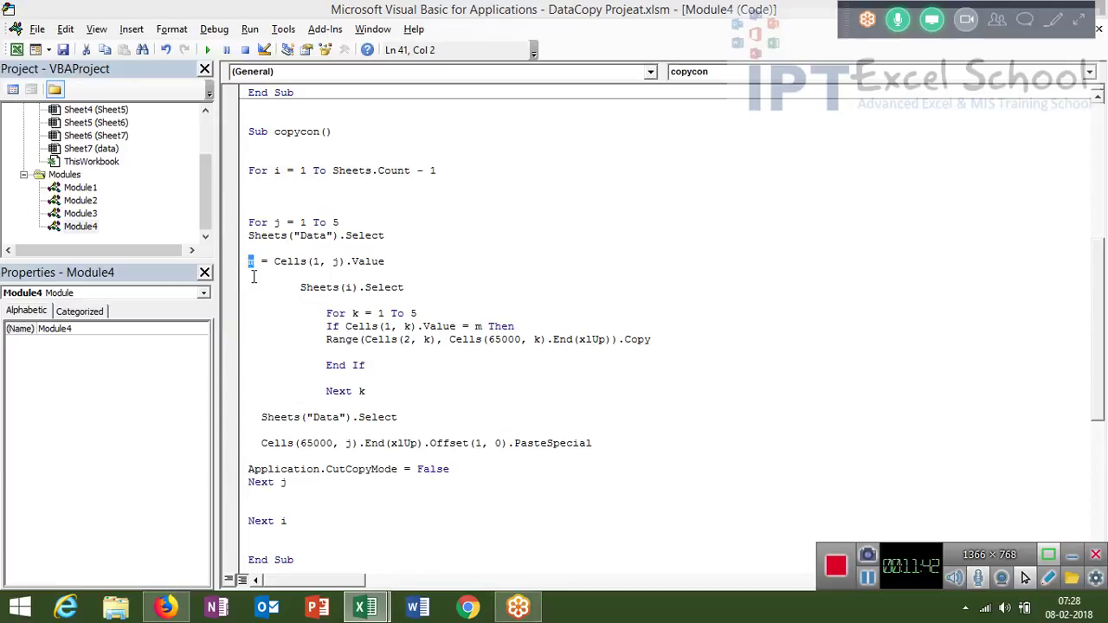
{"action": "left_click", "coordinate": [483, 327]}
{"action": "mouse_move", "coordinate": [481, 326]}
{"action": "left_mouse_down"}
{"action": "mouse_move", "coordinate": [479, 339]}
{"action": "mouse_move", "coordinate": [468, 327]}
{"action": "left_mouse_up"}
{"action": "type", "text": "="}
{"action": "left_click", "coordinate": [398, 342]}
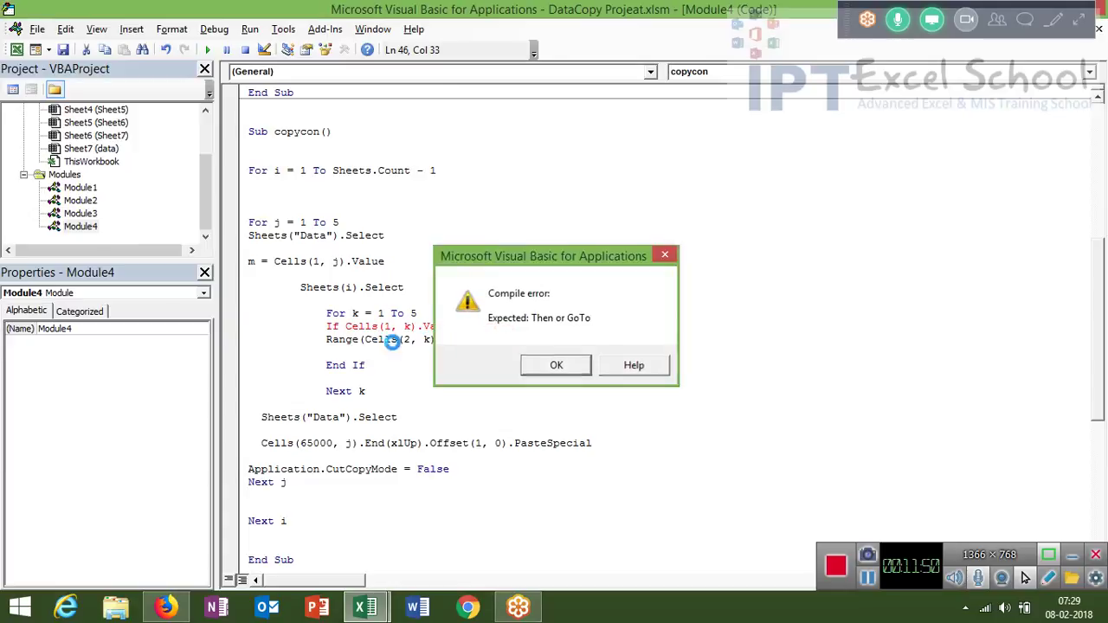
{"action": "key", "text": "Return"}
{"action": "left_click", "coordinate": [482, 384]}
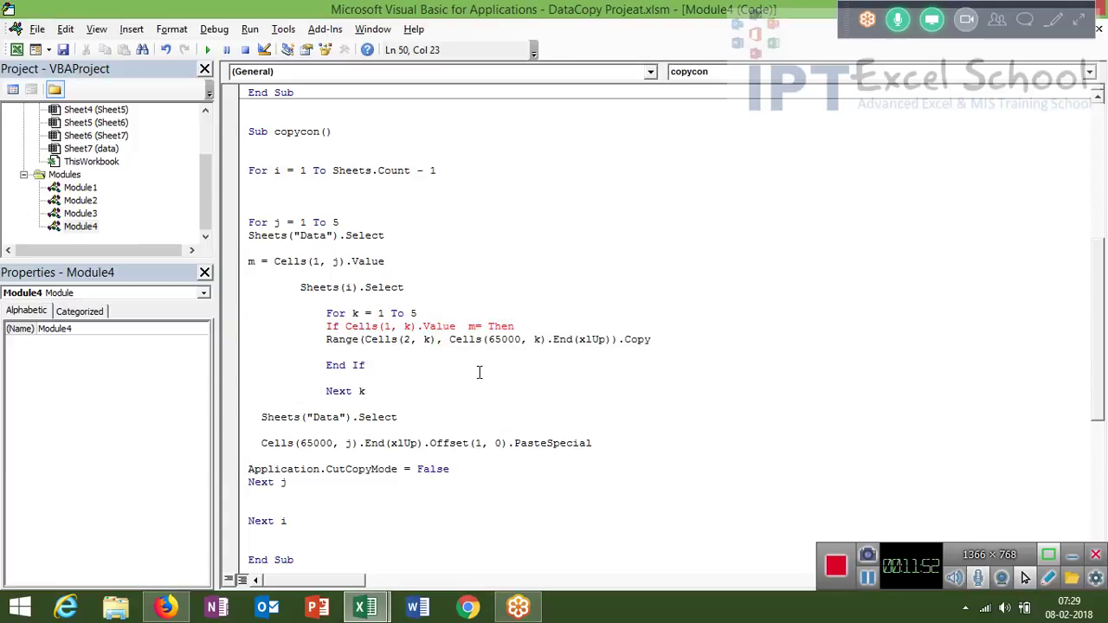
{"action": "key", "text": "ctrl+z"}
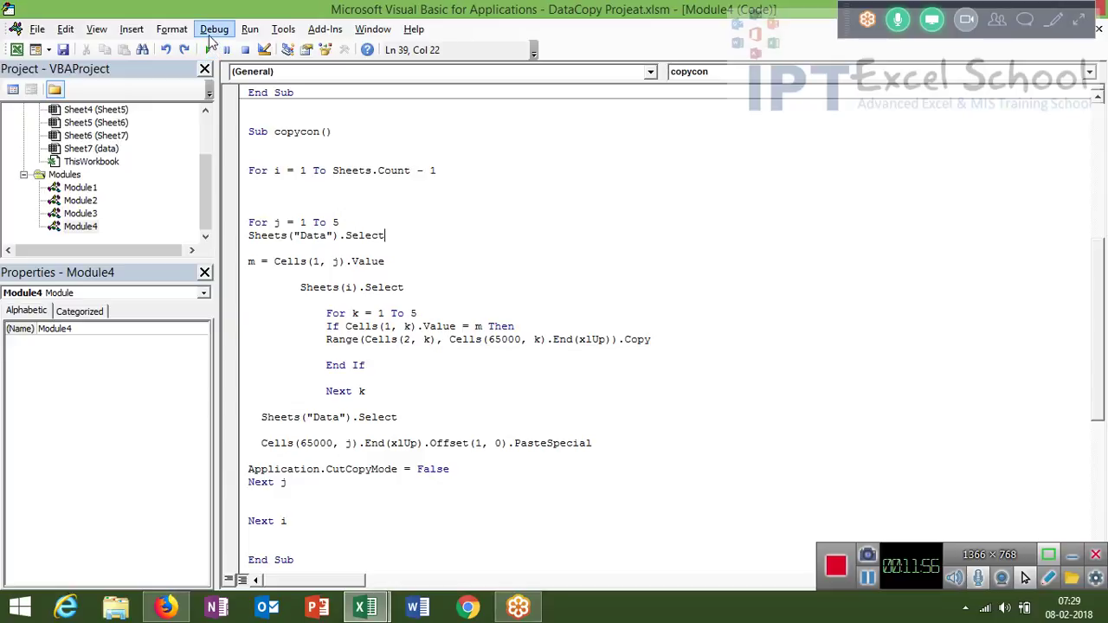
- Step into copycon a few lines, then compile VBAProject and dismiss the ByRef mismatch error
{"action": "left_click", "coordinate": [208, 31]}
{"action": "left_click", "coordinate": [207, 66]}
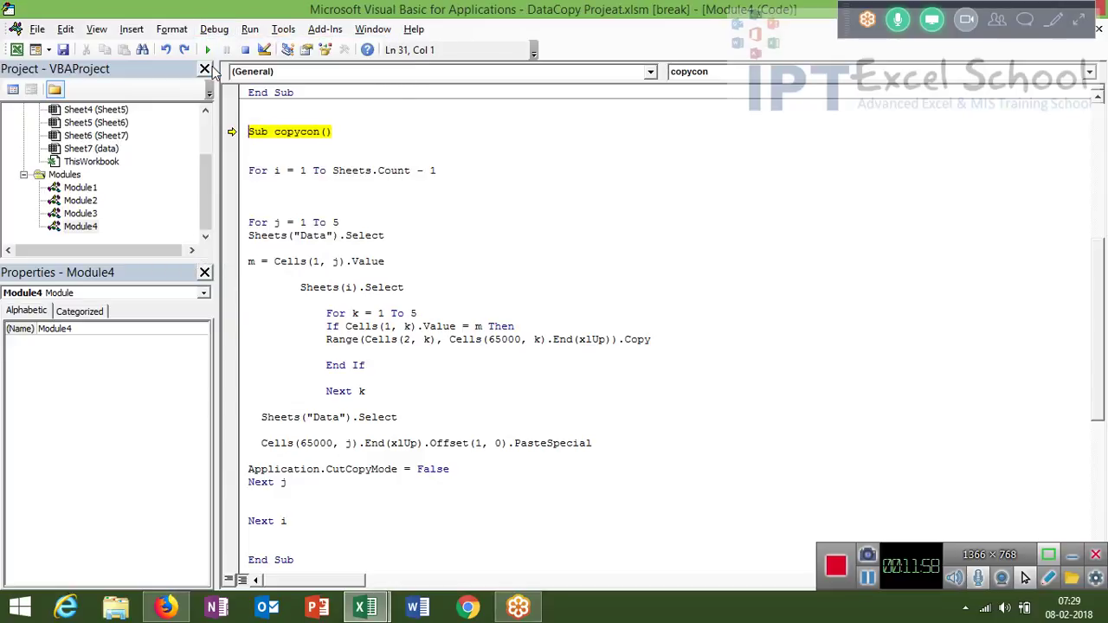
{"action": "left_click", "coordinate": [214, 28]}
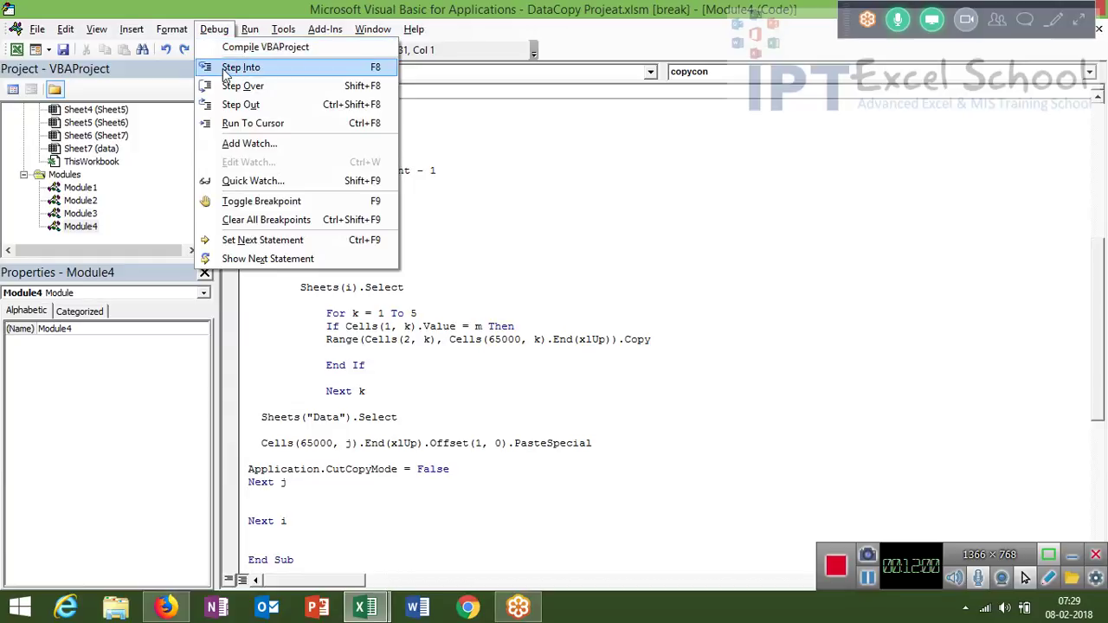
{"action": "left_click", "coordinate": [227, 67]}
{"action": "left_click", "coordinate": [214, 29]}
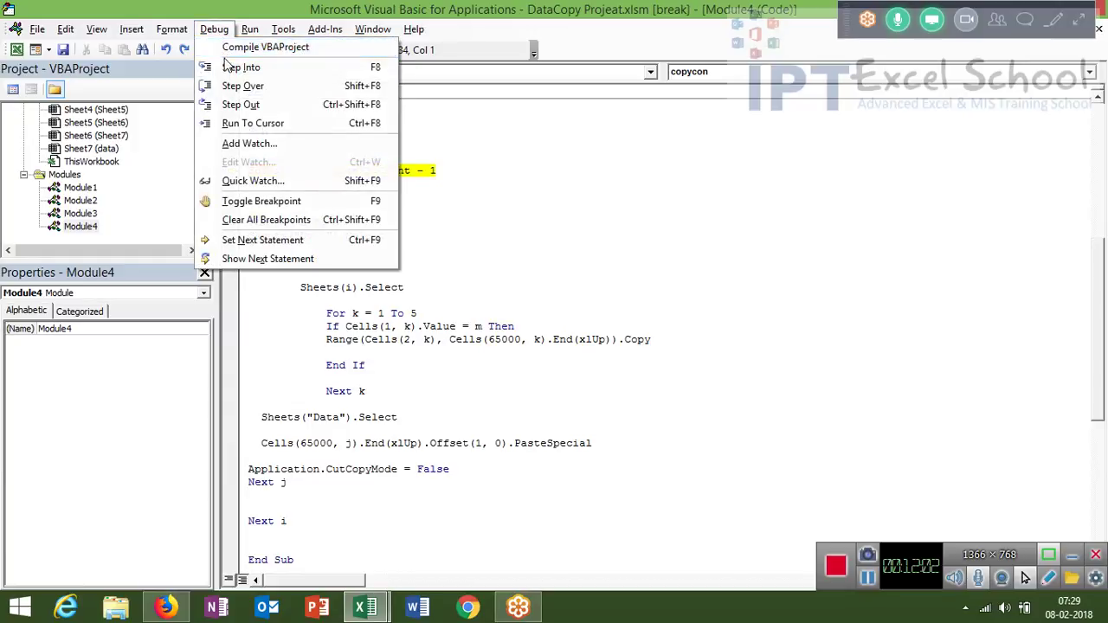
{"action": "left_click", "coordinate": [227, 67]}
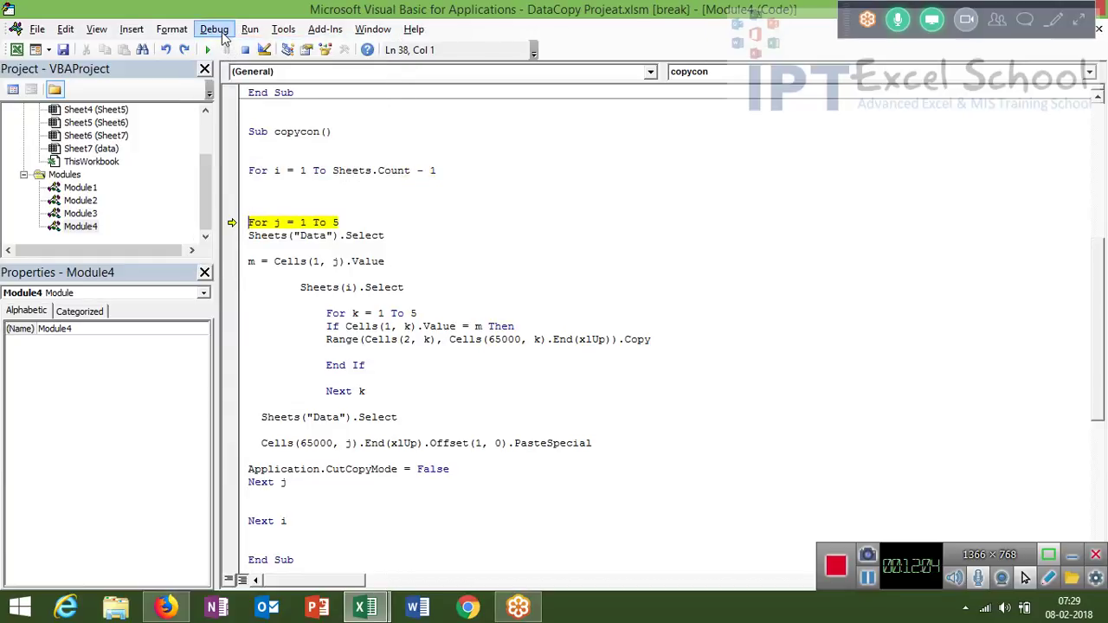
{"action": "left_click", "coordinate": [217, 29]}
{"action": "left_click", "coordinate": [251, 47]}
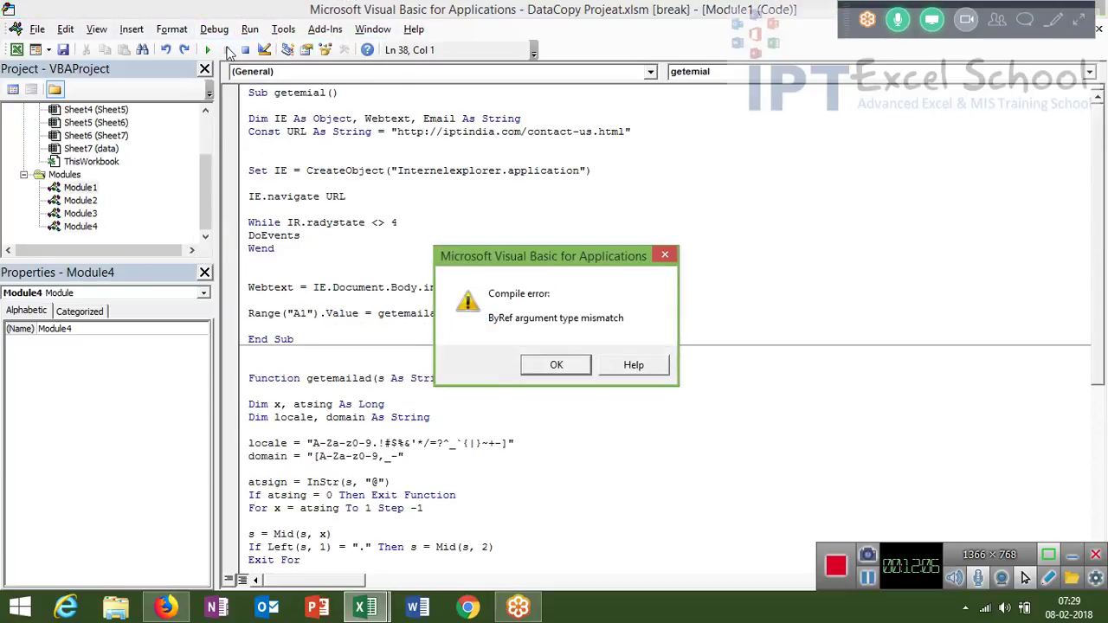
{"action": "left_click", "coordinate": [554, 365]}
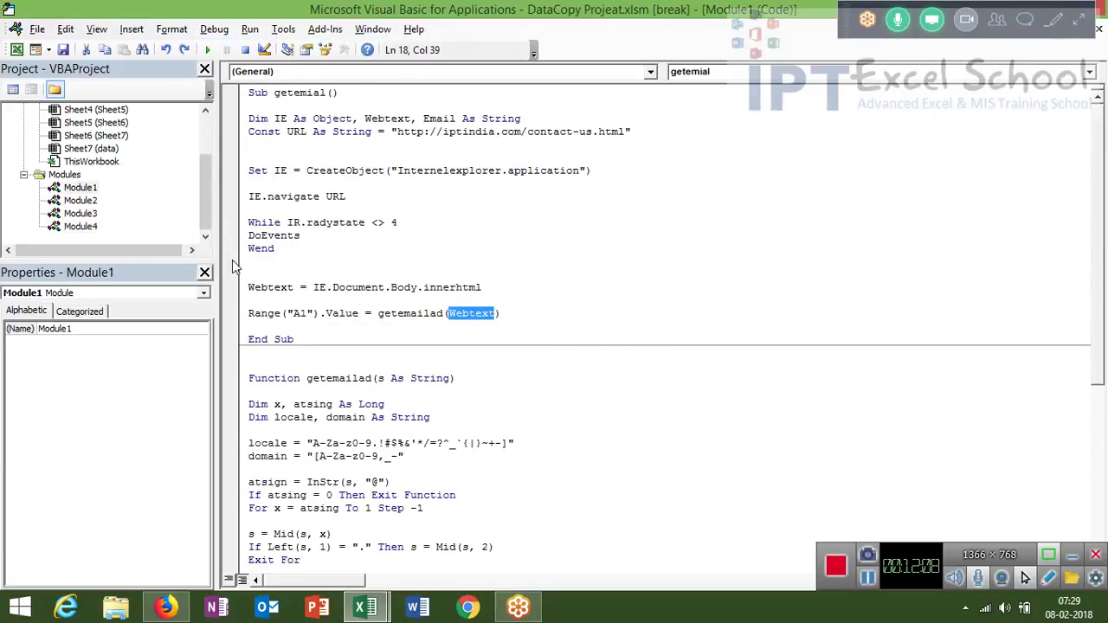
- Back in Module4, step one more line and compile again, dismissing the error
{"action": "double_click", "coordinate": [93, 227]}
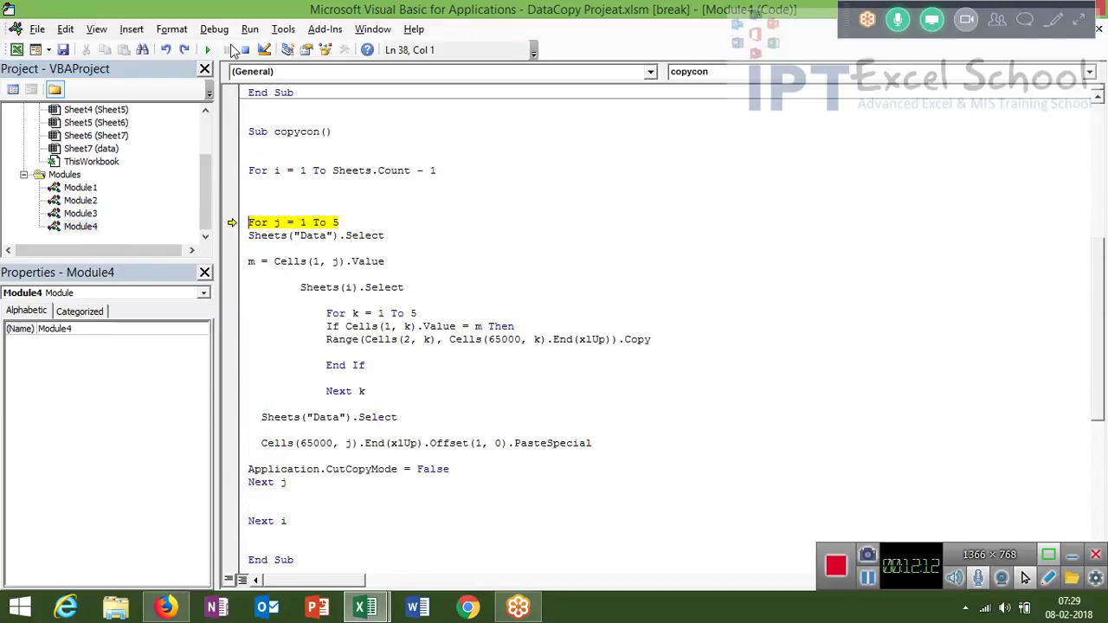
{"action": "left_click", "coordinate": [215, 33]}
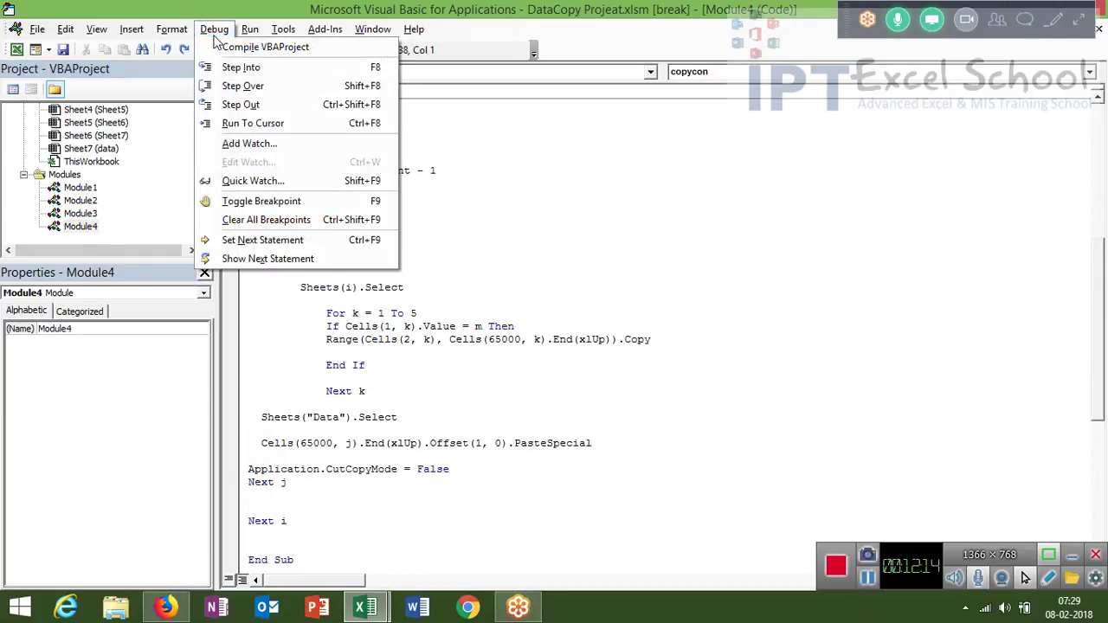
{"action": "left_click", "coordinate": [218, 68]}
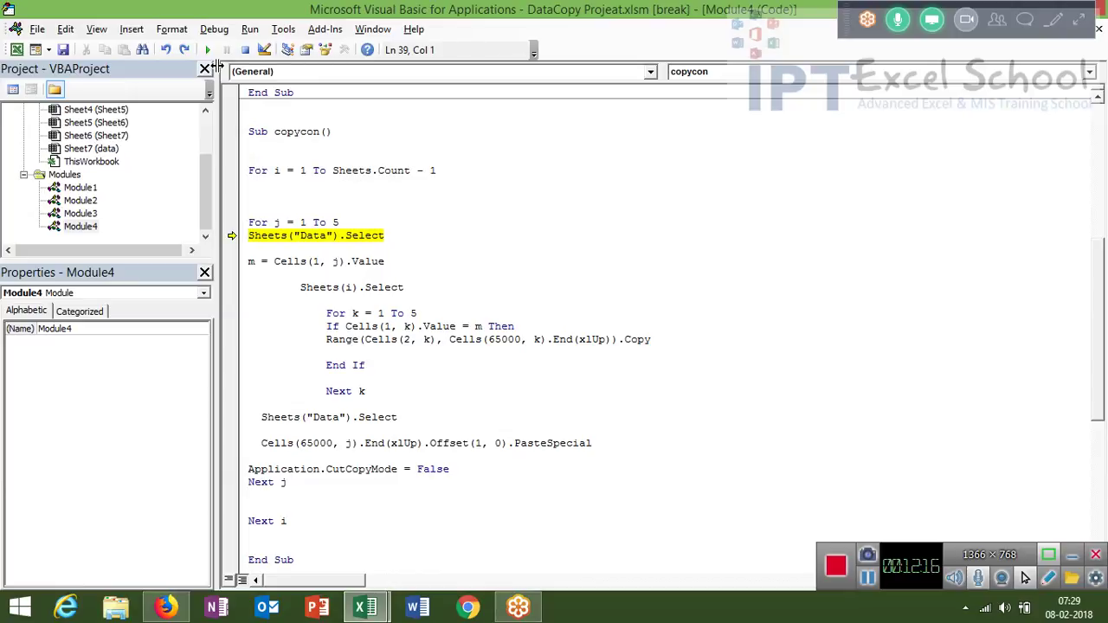
{"action": "left_click", "coordinate": [214, 31]}
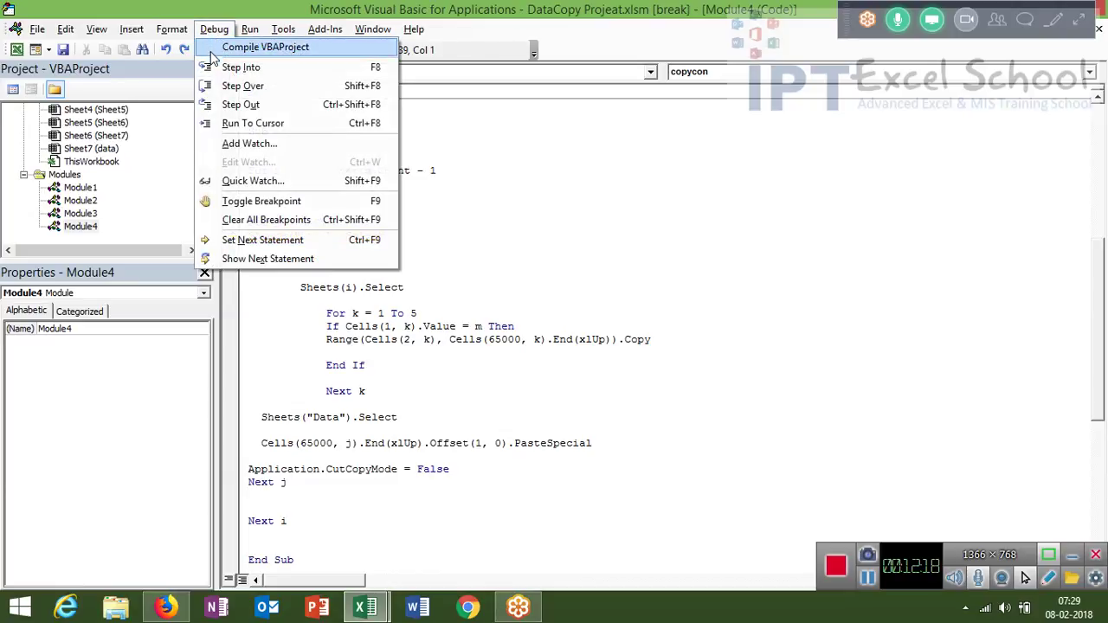
{"action": "left_click", "coordinate": [213, 48]}
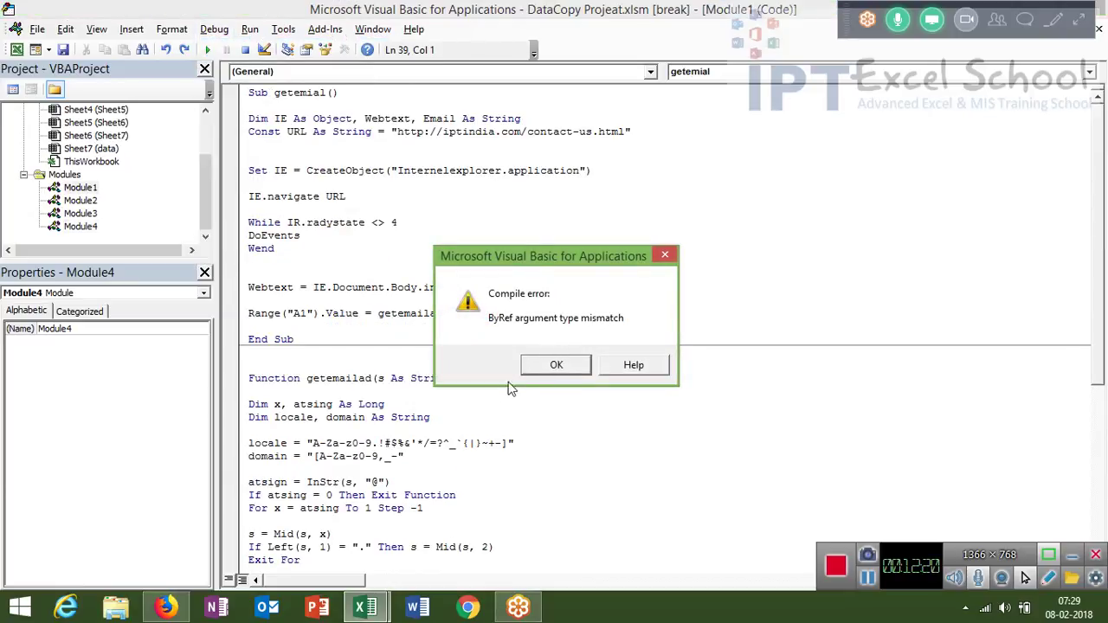
{"action": "left_click", "coordinate": [554, 368]}
- Delete all of Module1's email code, accept the project reset, and reopen Module4
{"action": "left_click", "coordinate": [435, 428]}
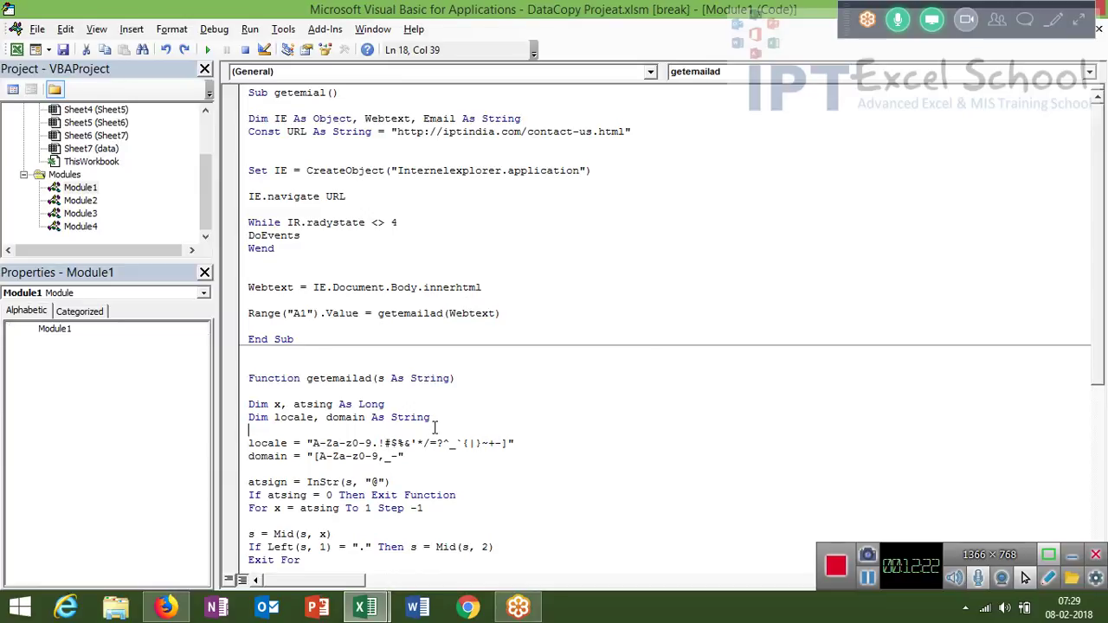
{"action": "key", "text": "ctrl+a"}
{"action": "key", "text": "Delete"}
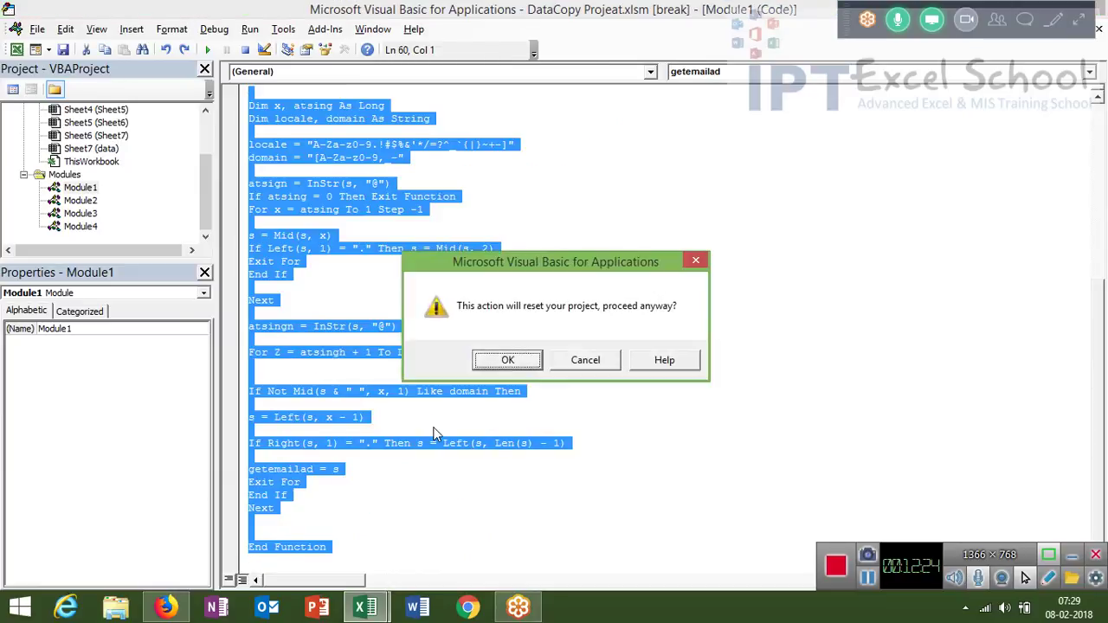
{"action": "left_click", "coordinate": [508, 360]}
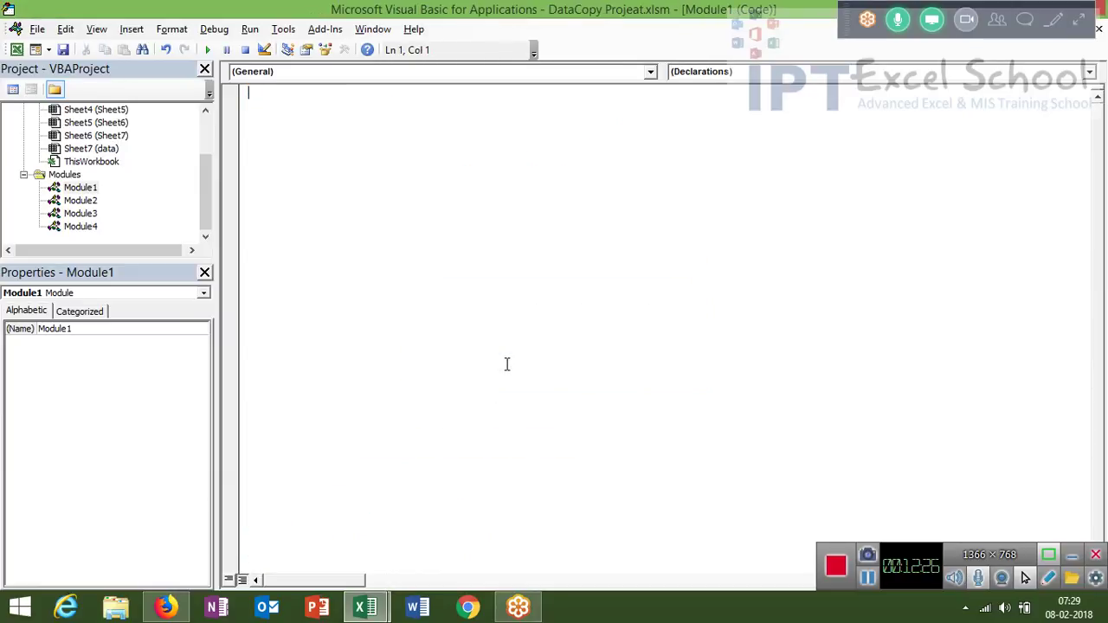
{"action": "double_click", "coordinate": [81, 226]}
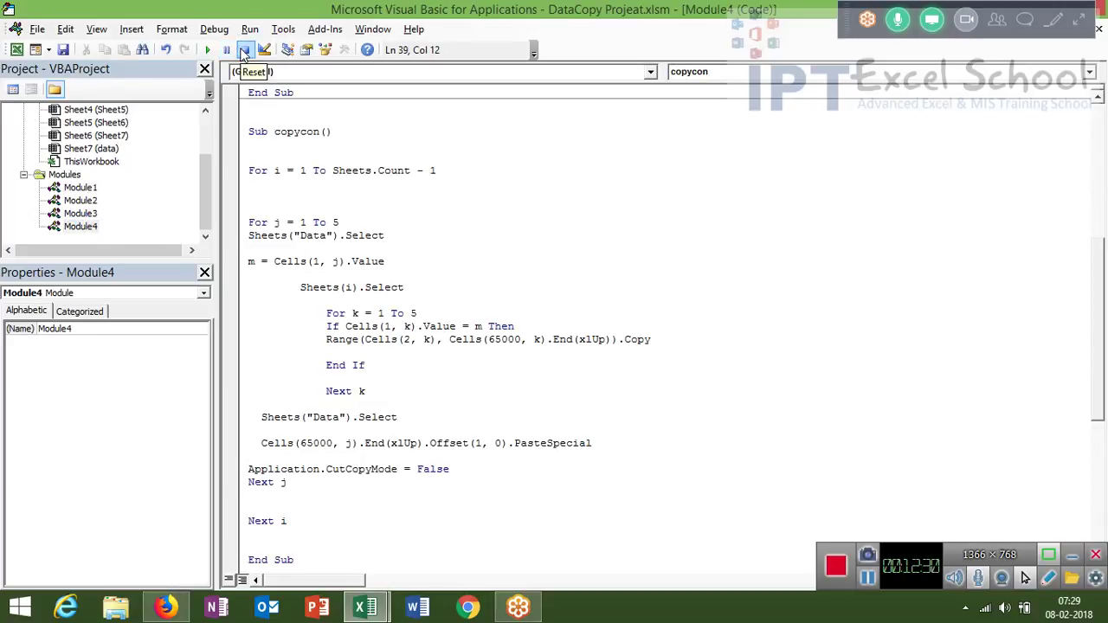
- Start stepping through copycon with Step Into, advancing to the For j loop
{"action": "scroll", "coordinate": [291, 247], "scroll_direction": "down", "scroll_amount": 2}
{"action": "scroll", "coordinate": [291, 251], "scroll_direction": "up", "scroll_amount": 3}
{"action": "scroll", "coordinate": [291, 251], "scroll_direction": "down", "scroll_amount": 1}
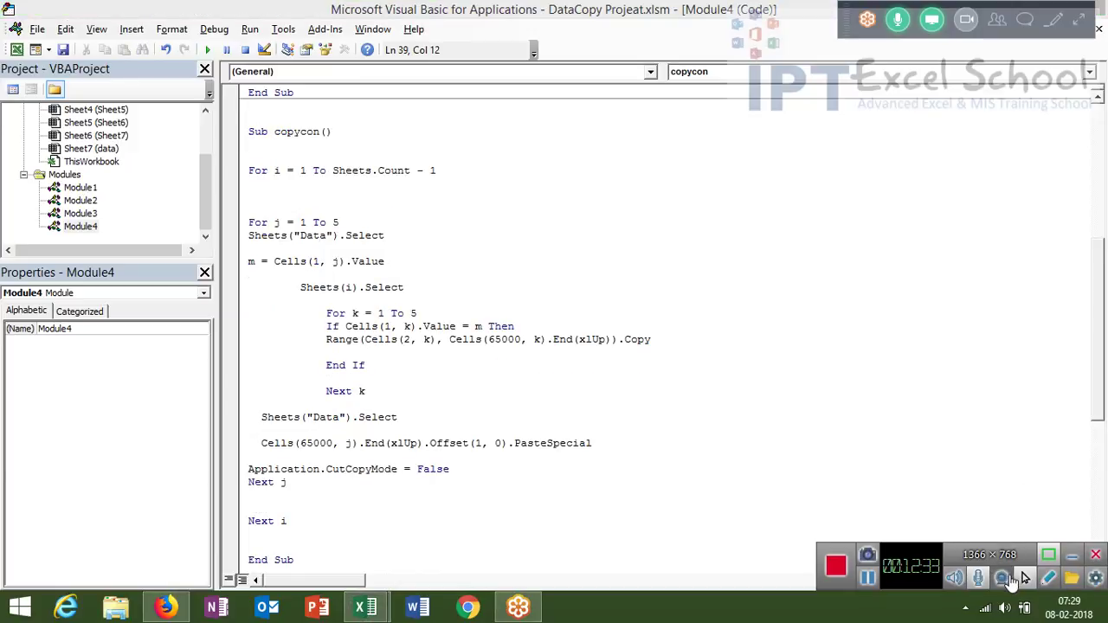
{"action": "left_click", "coordinate": [427, 195]}
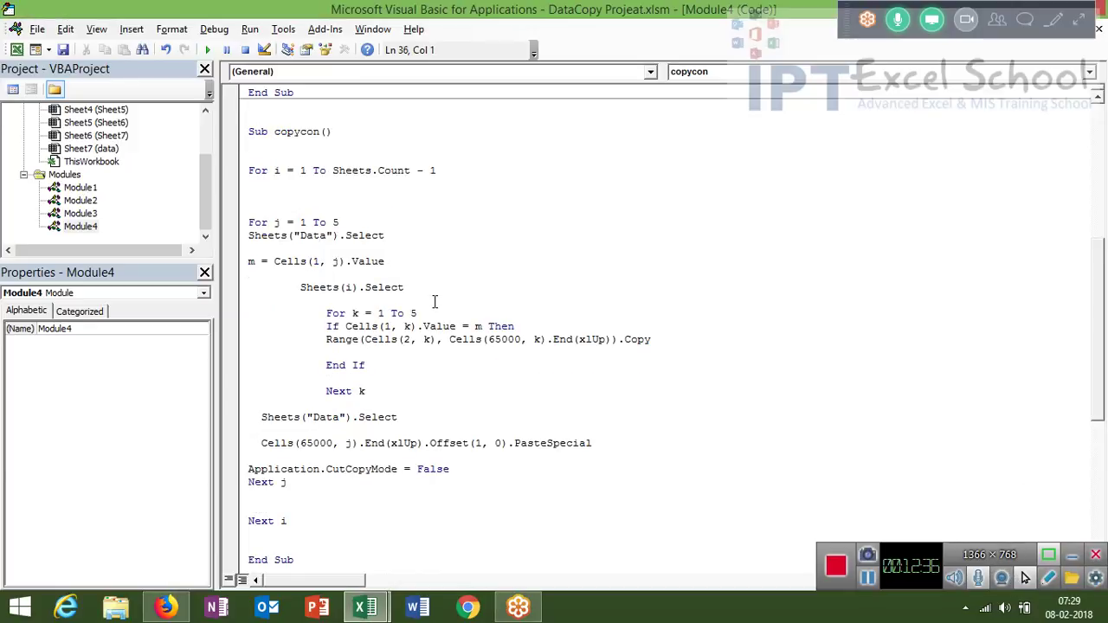
{"action": "left_click", "coordinate": [214, 29]}
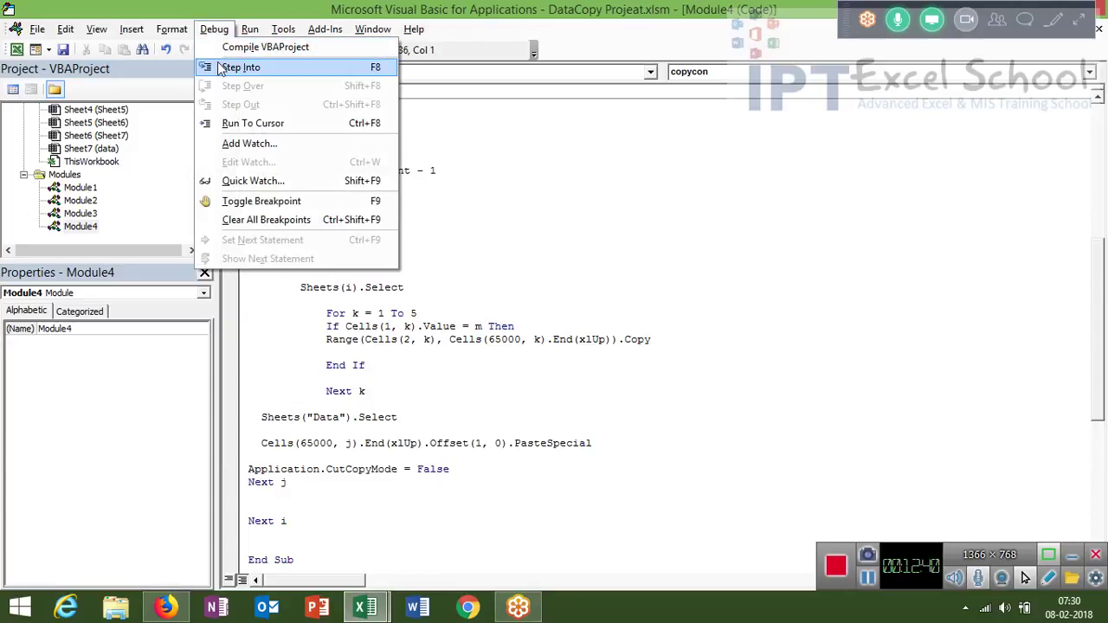
{"action": "left_click", "coordinate": [288, 77]}
{"action": "left_click", "coordinate": [250, 29]}
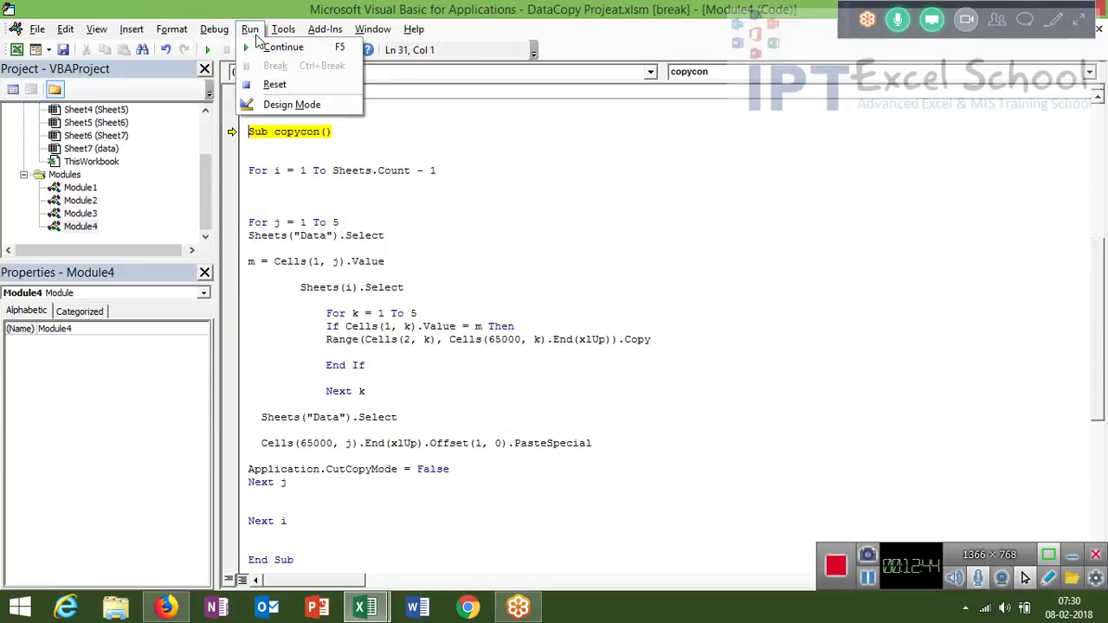
{"action": "mouse_move", "coordinate": [217, 30]}
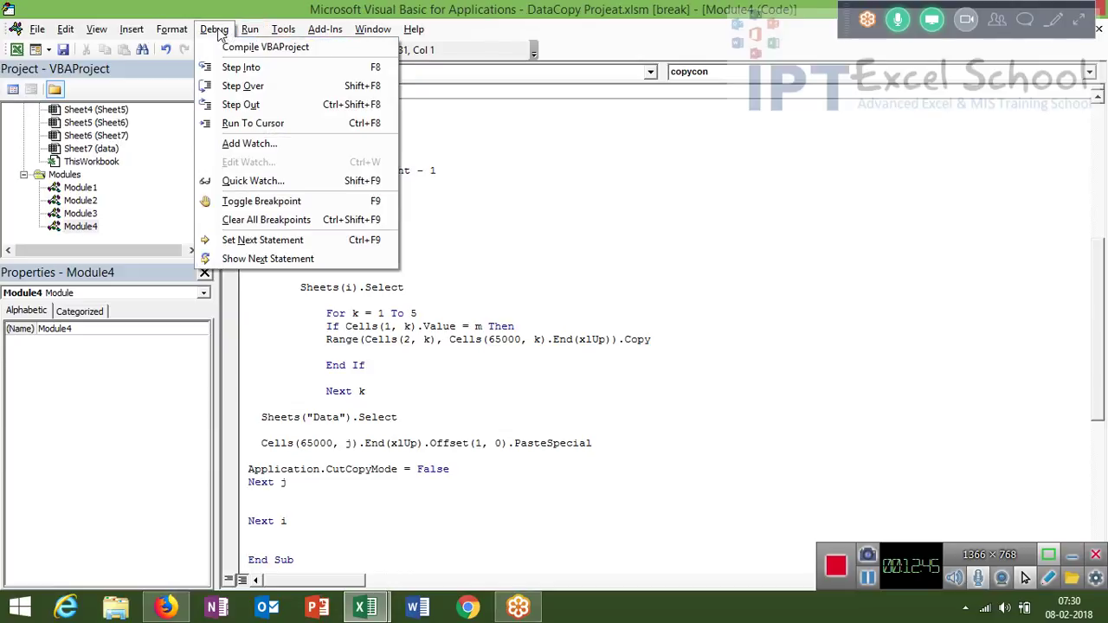
{"action": "left_click", "coordinate": [248, 68]}
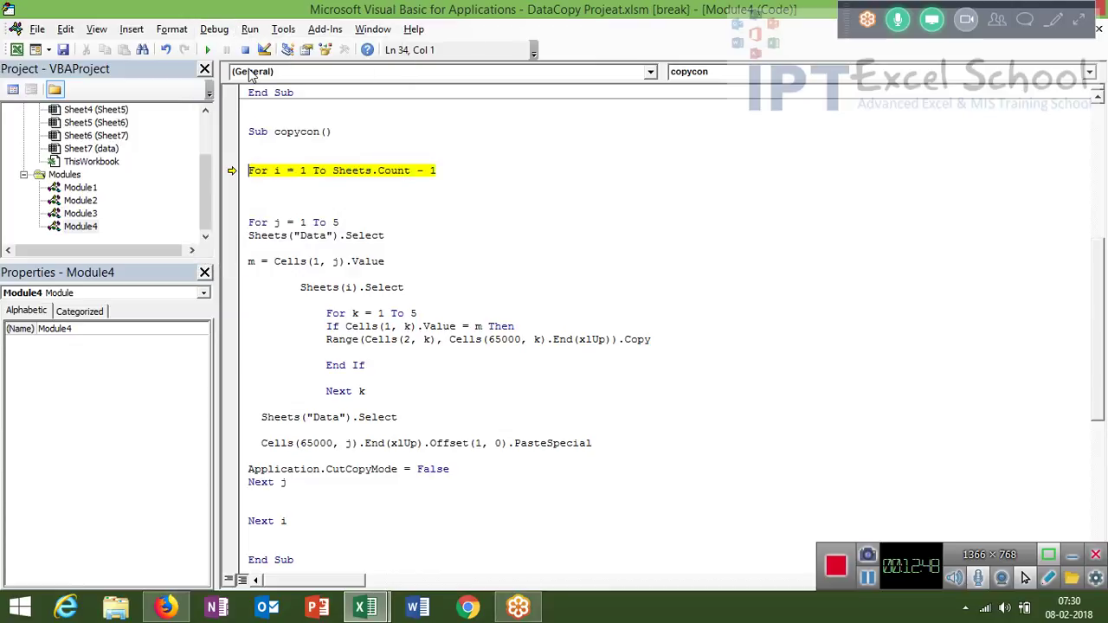
{"action": "left_click", "coordinate": [216, 29]}
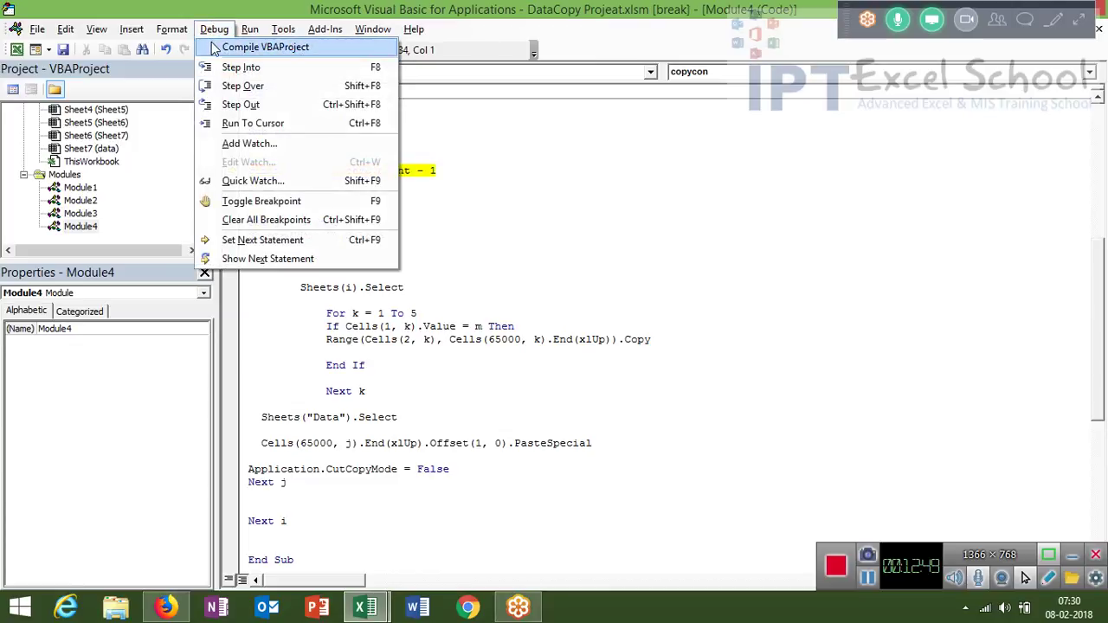
{"action": "left_click", "coordinate": [216, 66]}
- Step on through Sheets("Data").Select and m = Cells(1, j).Value to Sheets(i).Select
{"action": "left_click", "coordinate": [208, 31]}
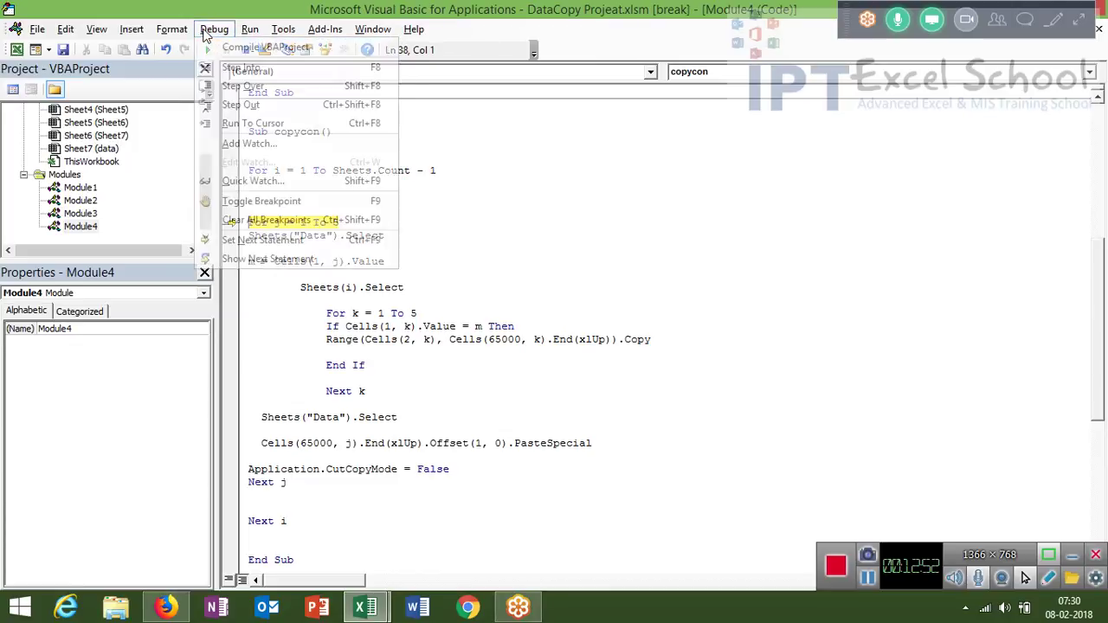
{"action": "left_click", "coordinate": [217, 68]}
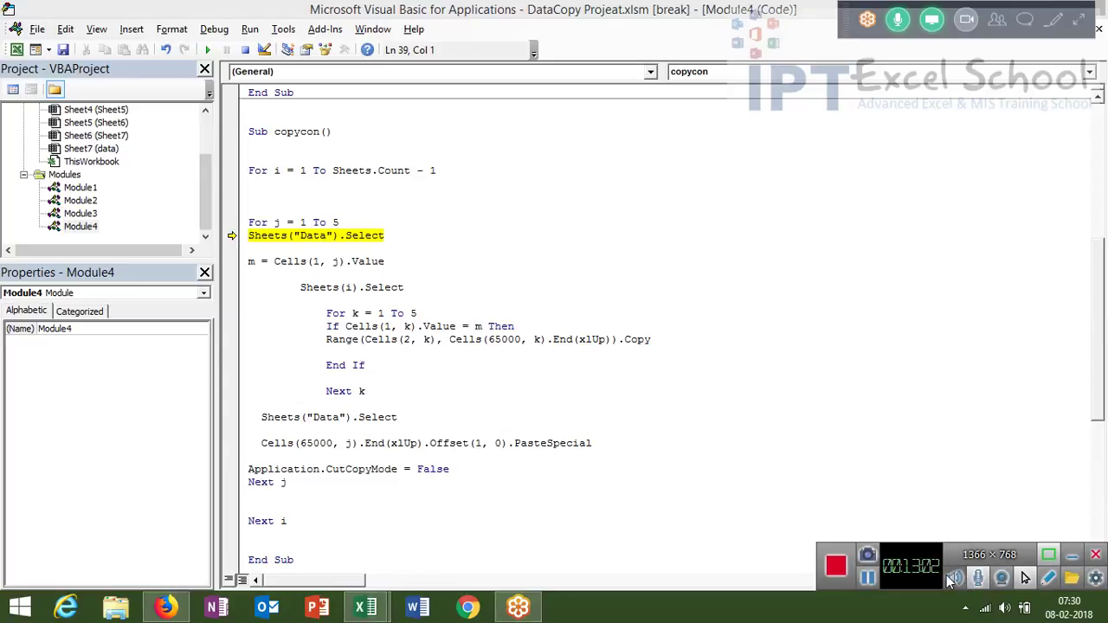
{"action": "double_click", "coordinate": [383, 287]}
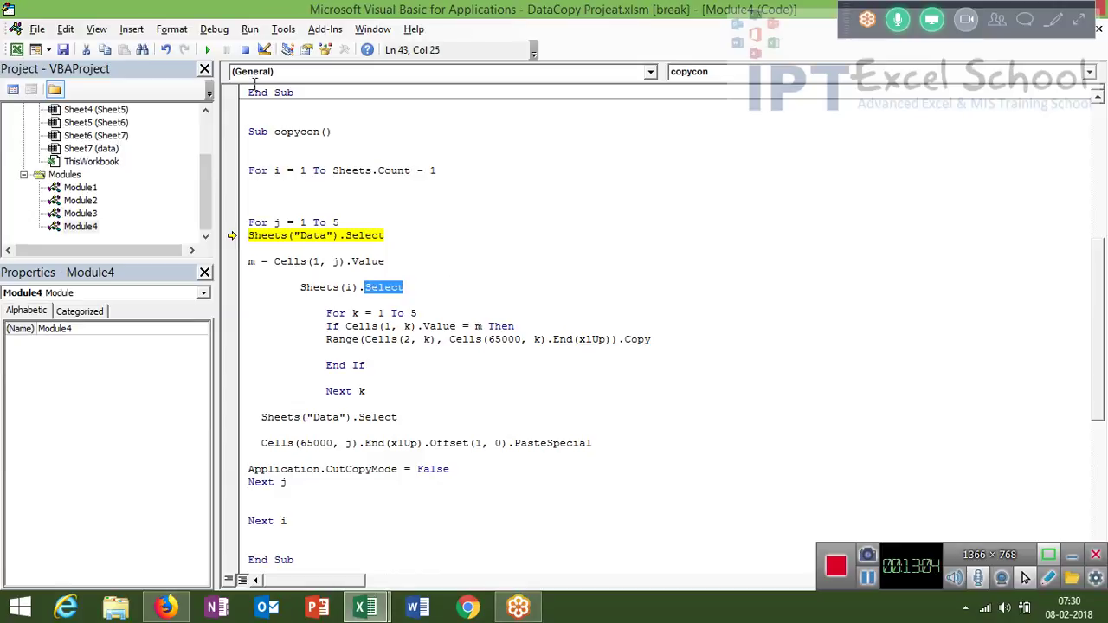
{"action": "left_click", "coordinate": [214, 28]}
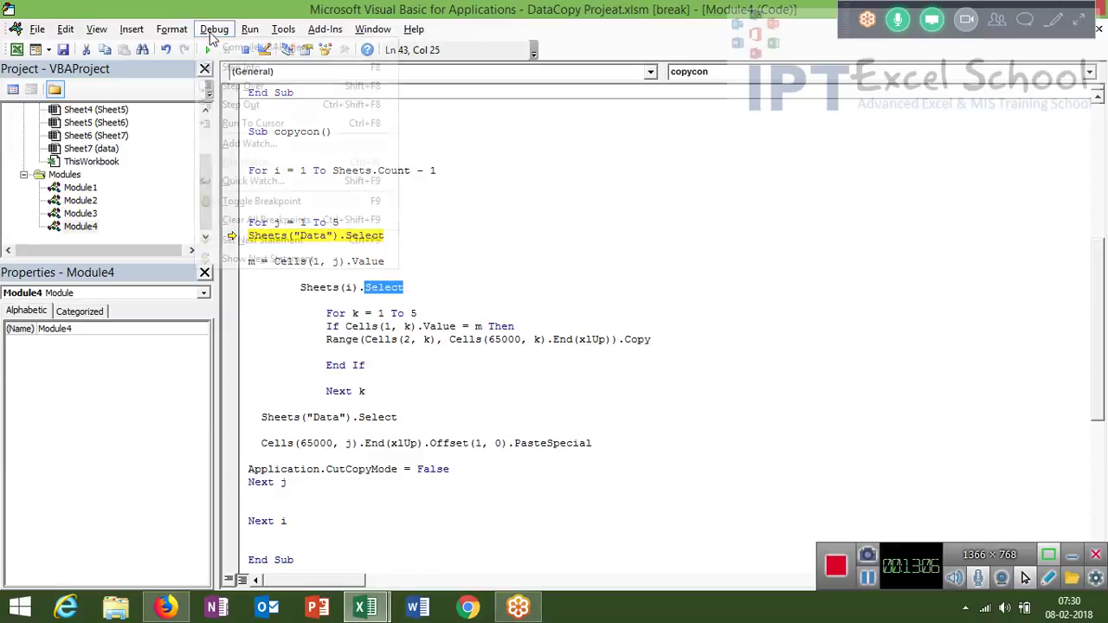
{"action": "left_click", "coordinate": [234, 68]}
{"action": "left_click", "coordinate": [214, 29]}
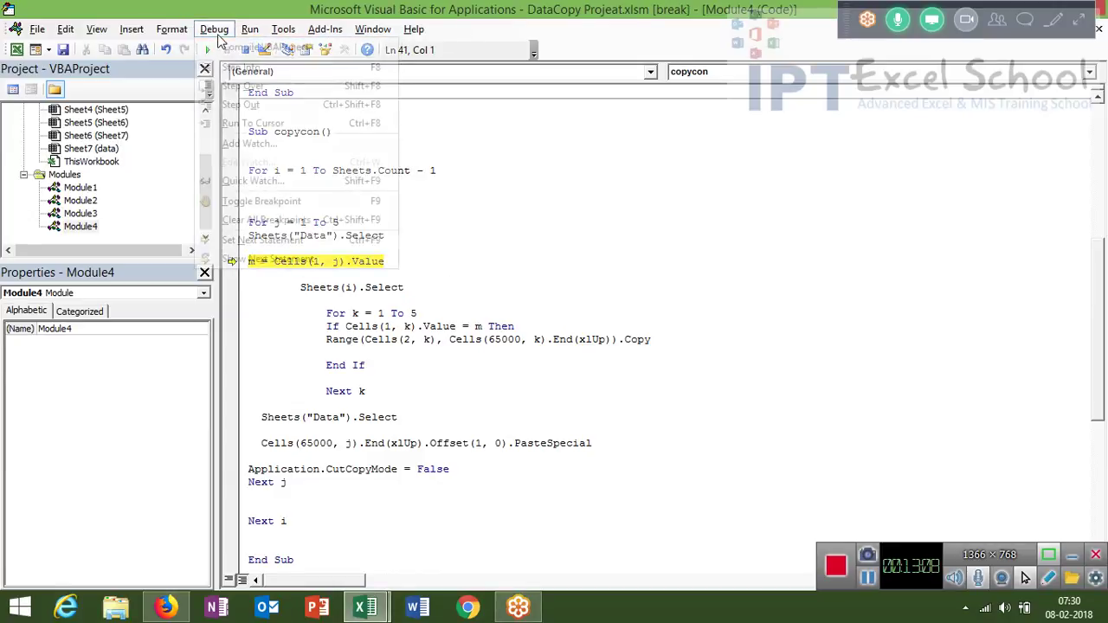
{"action": "left_click", "coordinate": [235, 70]}
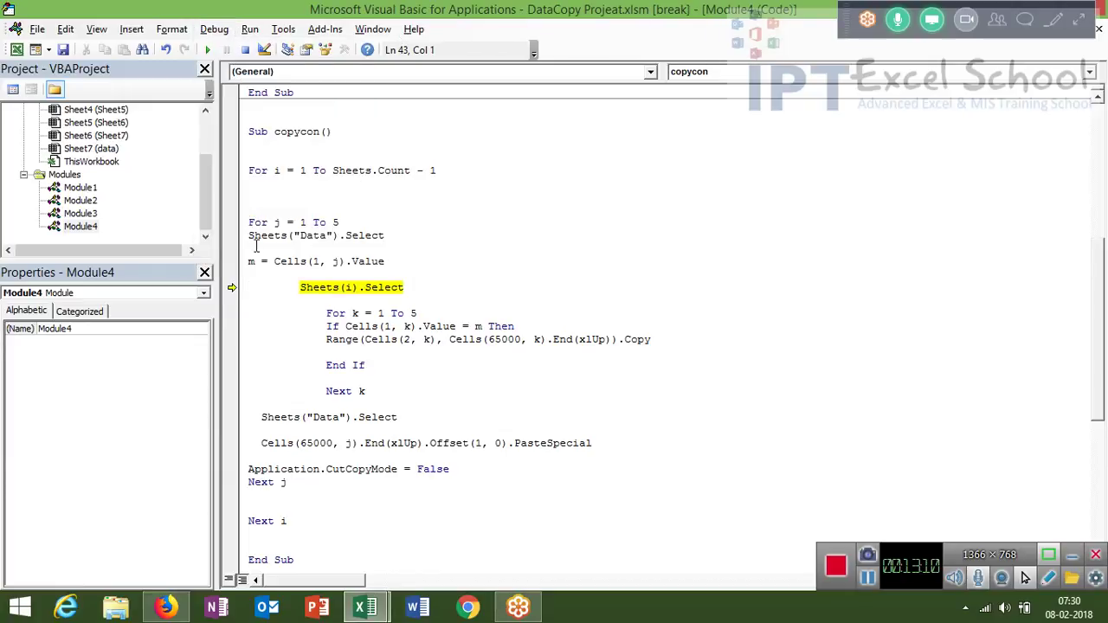
- Step into the For k loop and on until the 'Sub or Function not defined' error appears
{"action": "mouse_move", "coordinate": [251, 262]}
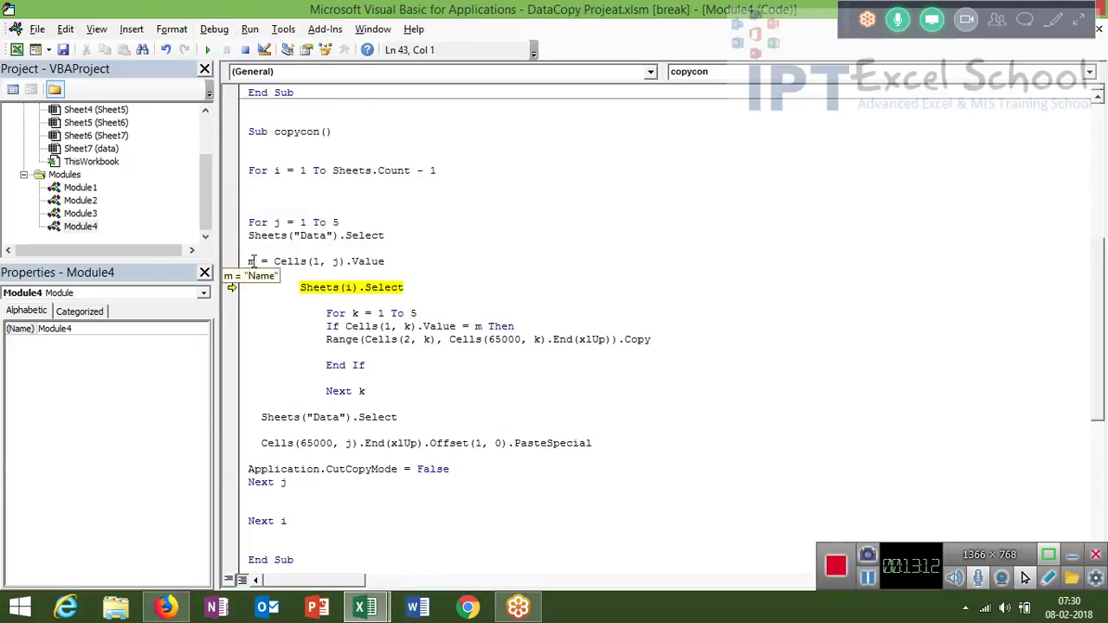
{"action": "left_click", "coordinate": [219, 33]}
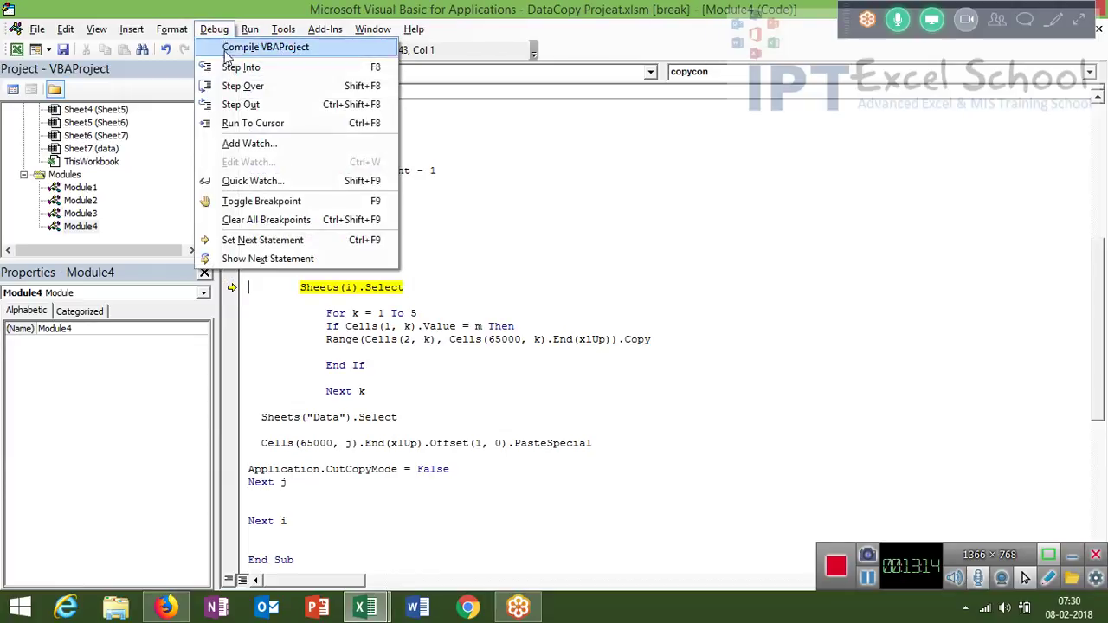
{"action": "left_click", "coordinate": [232, 69]}
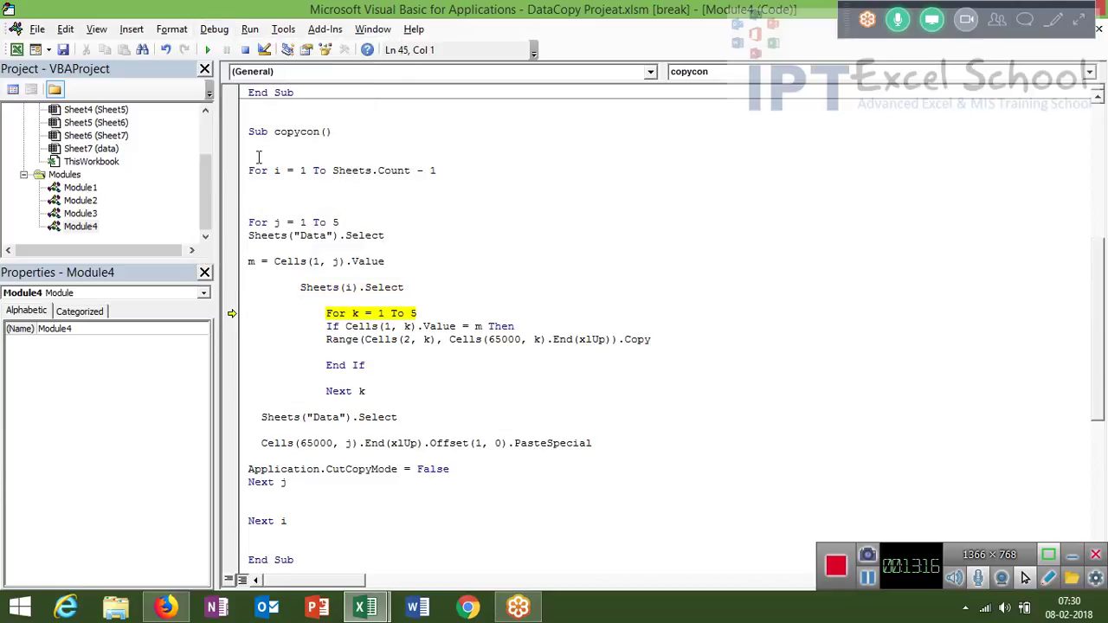
{"action": "left_click", "coordinate": [214, 30]}
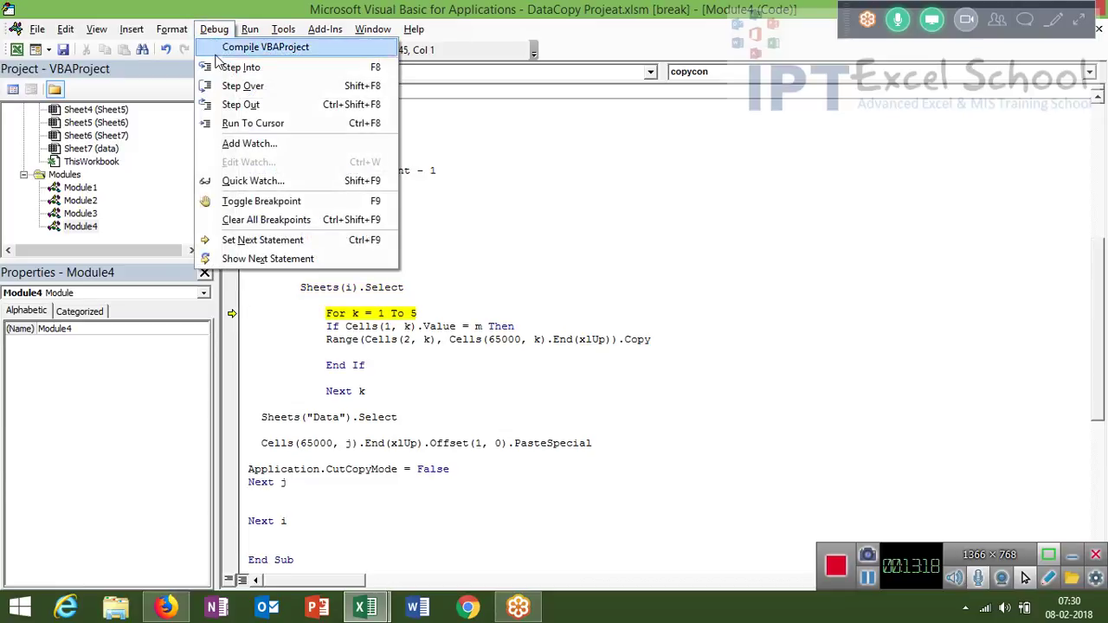
{"action": "left_click", "coordinate": [219, 51]}
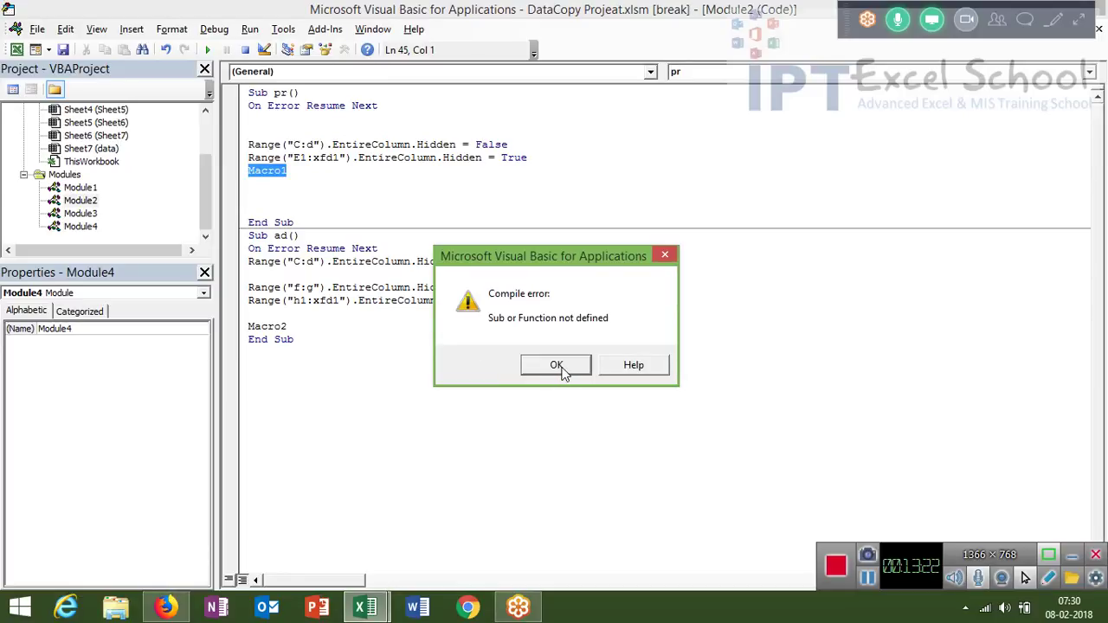
- Dismiss the compile error, delete all of Module2's code, and accept the project reset
{"action": "left_click", "coordinate": [562, 370]}
{"action": "left_click", "coordinate": [558, 366]}
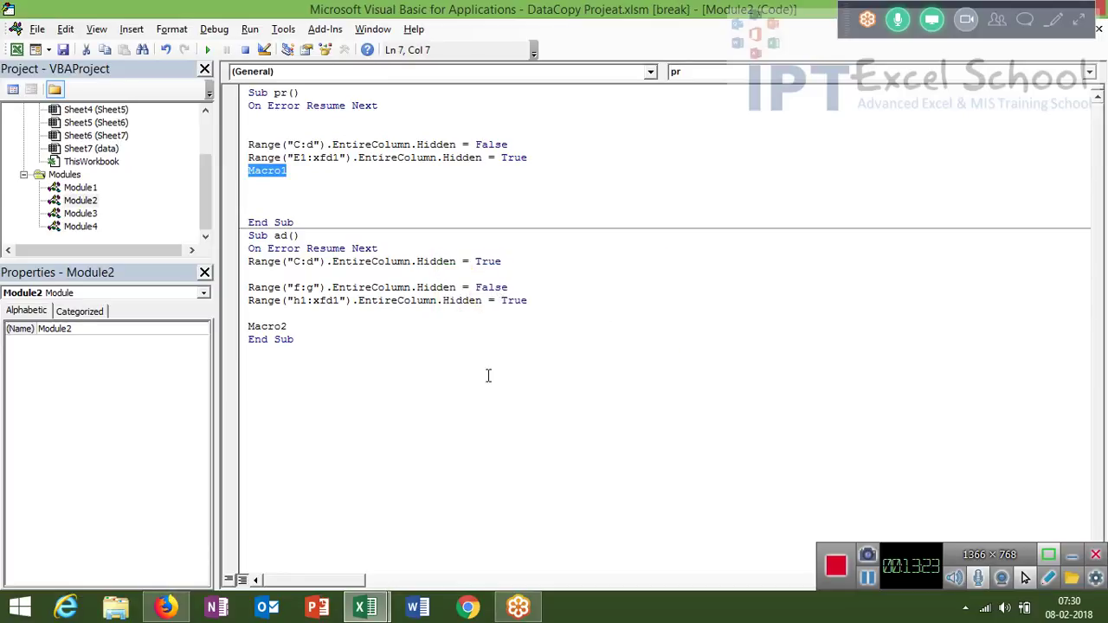
{"action": "left_click_drag", "start_coordinate": [322, 380], "coordinate": [244, 91]}
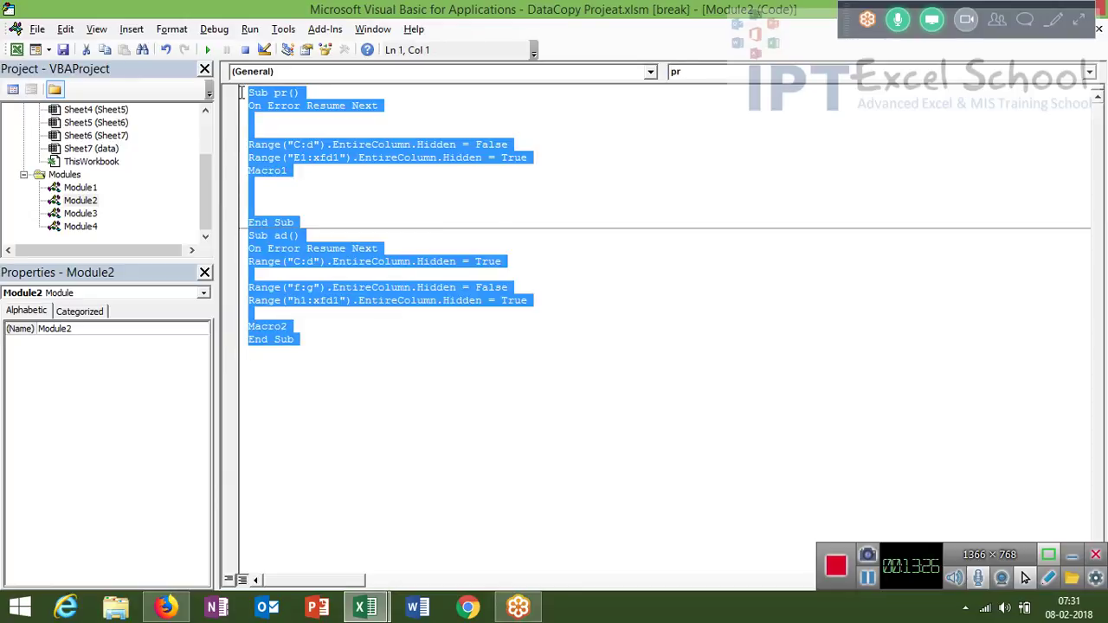
{"action": "key", "text": "Delete"}
{"action": "left_click", "coordinate": [509, 360]}
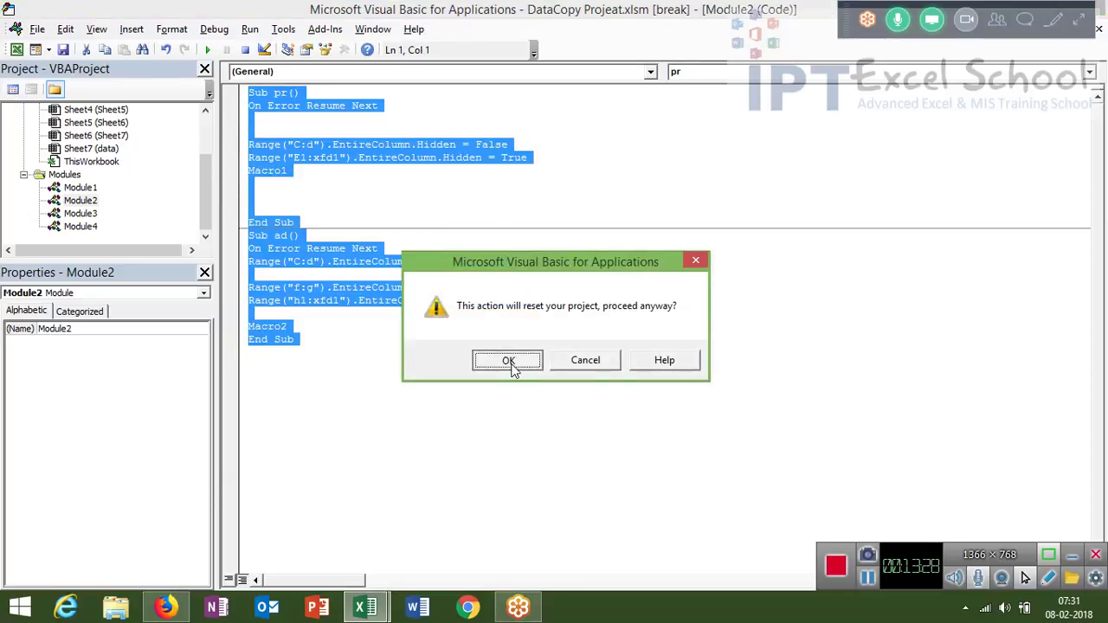
- Open Module3 and delete all of its code
{"action": "double_click", "coordinate": [97, 213]}
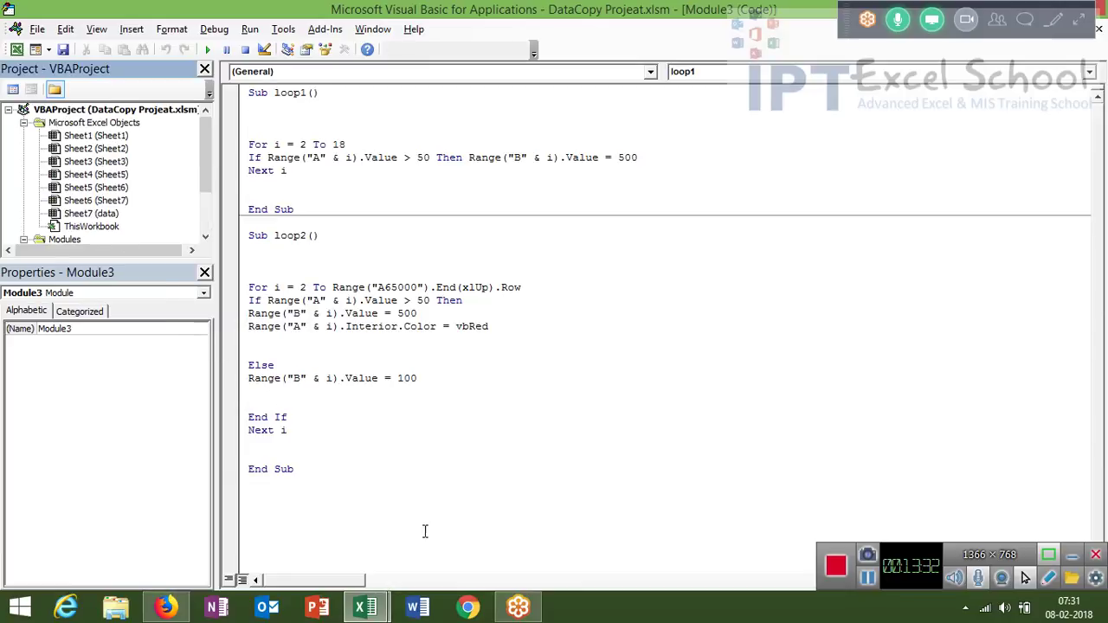
{"action": "left_click_drag", "start_coordinate": [412, 538], "coordinate": [217, 73]}
{"action": "key", "text": "Delete"}
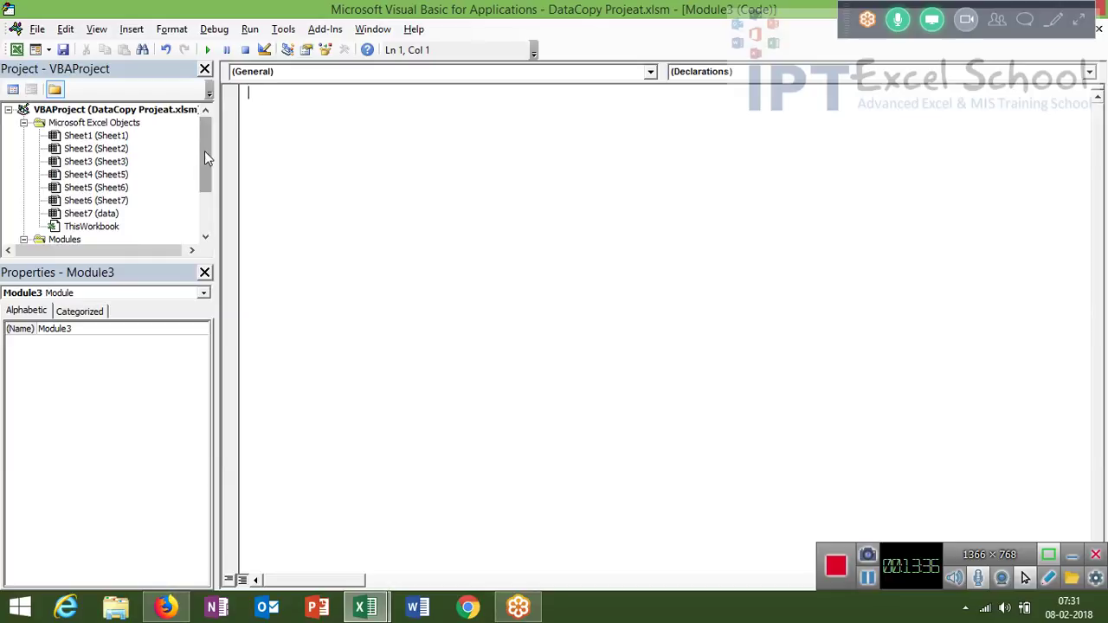
{"action": "left_click_drag", "start_coordinate": [206, 158], "coordinate": [193, 206]}
- Confirm Module2 and Module3 are now empty, then reopen Module4's copycon code
{"action": "double_click", "coordinate": [80, 226]}
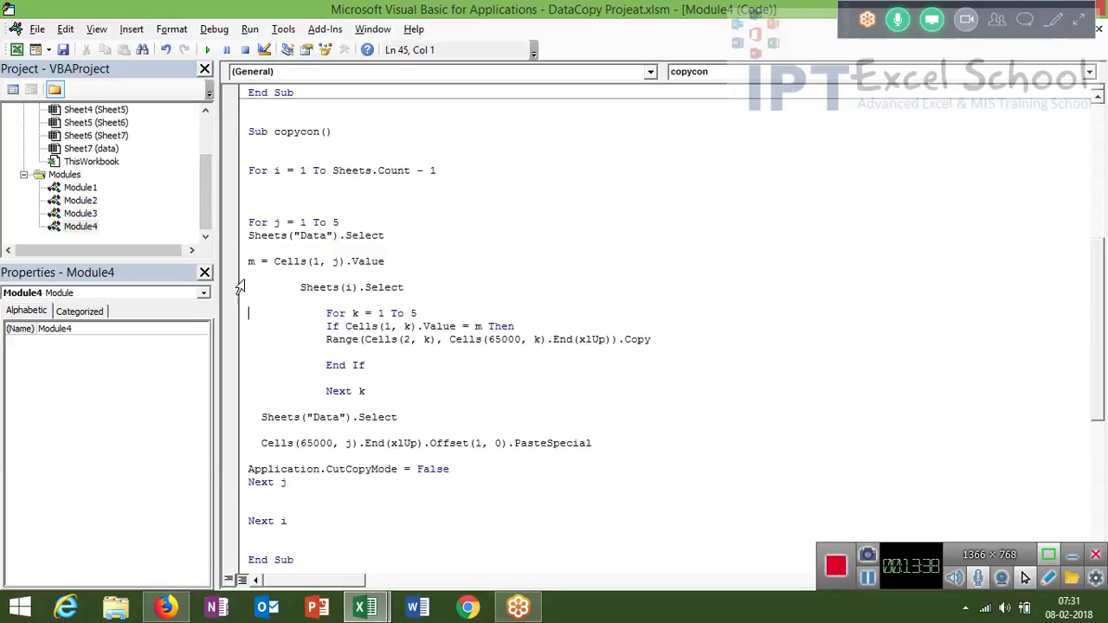
{"action": "left_click", "coordinate": [95, 217]}
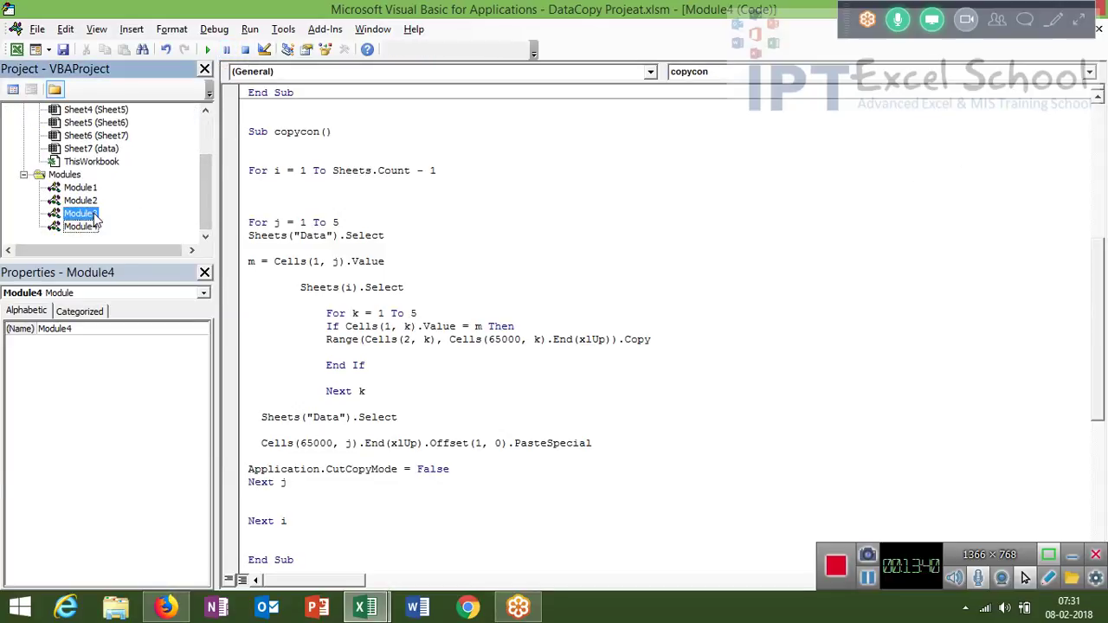
{"action": "double_click", "coordinate": [87, 214]}
{"action": "left_click", "coordinate": [84, 188]}
{"action": "double_click", "coordinate": [84, 200]}
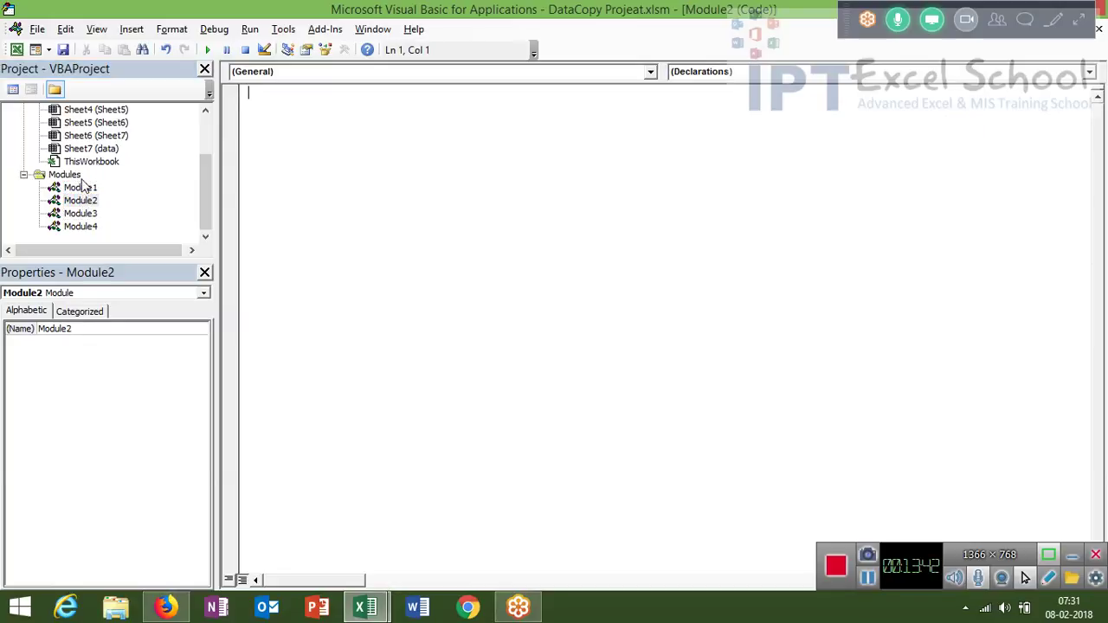
{"action": "double_click", "coordinate": [68, 175]}
{"action": "double_click", "coordinate": [71, 227]}
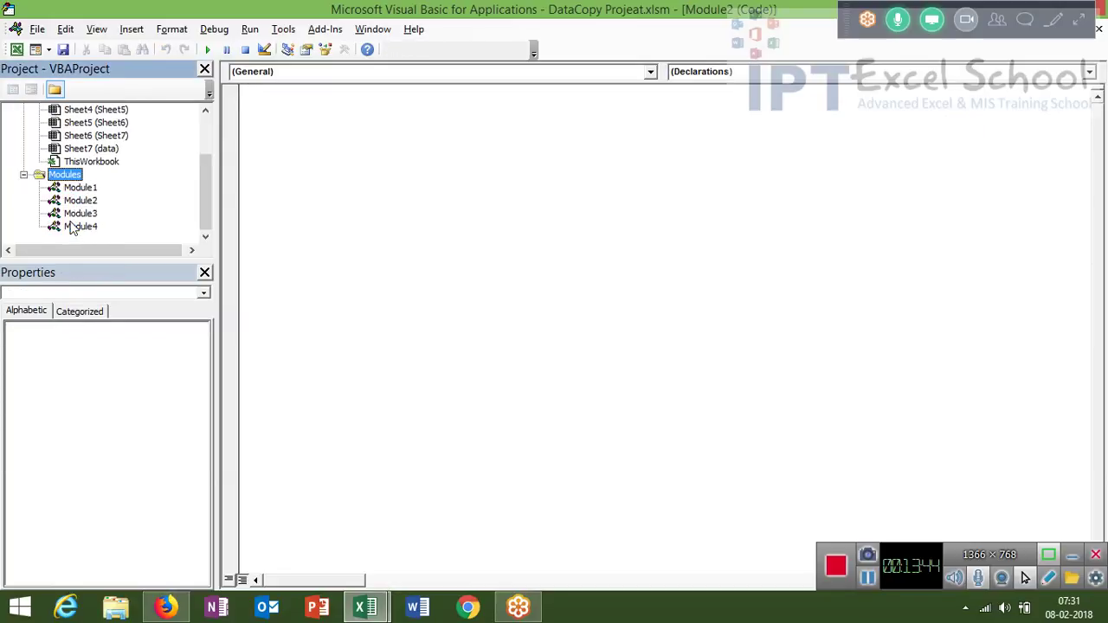
{"action": "double_click", "coordinate": [80, 228]}
- Start stepping through copycon from its first line down to the For j loop
{"action": "left_click", "coordinate": [258, 206]}
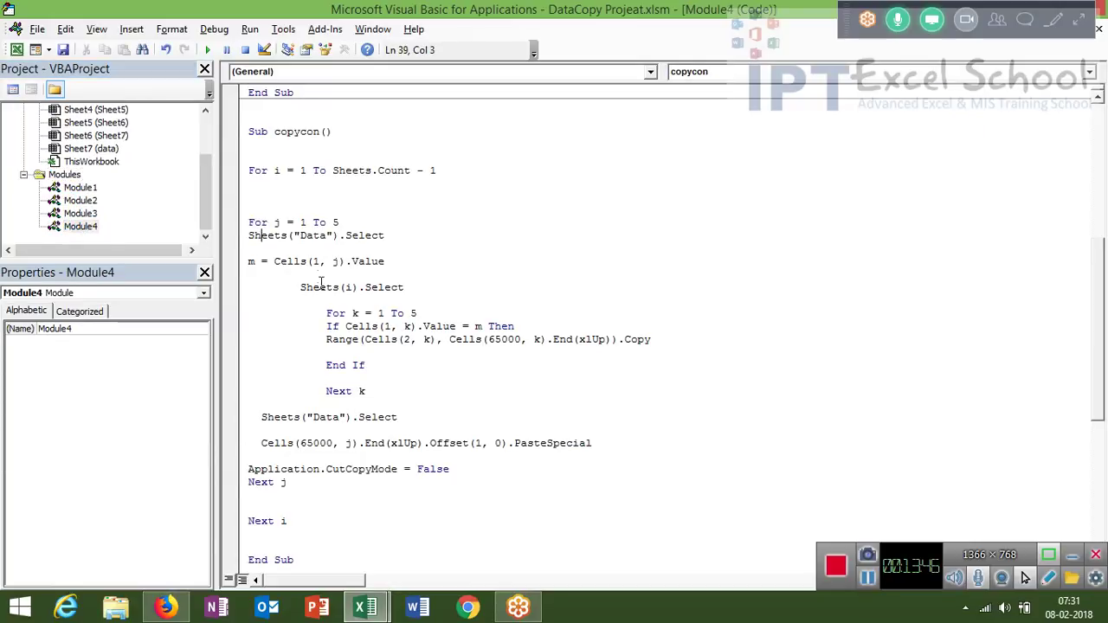
{"action": "scroll", "coordinate": [260, 234], "scroll_direction": "down", "scroll_amount": 4}
{"action": "scroll", "coordinate": [304, 265], "scroll_direction": "up", "scroll_amount": 3}
{"action": "scroll", "coordinate": [291, 214], "scroll_direction": "up", "scroll_amount": 2}
{"action": "key", "text": "alt+F11"}
{"action": "key", "text": "alt+F11"}
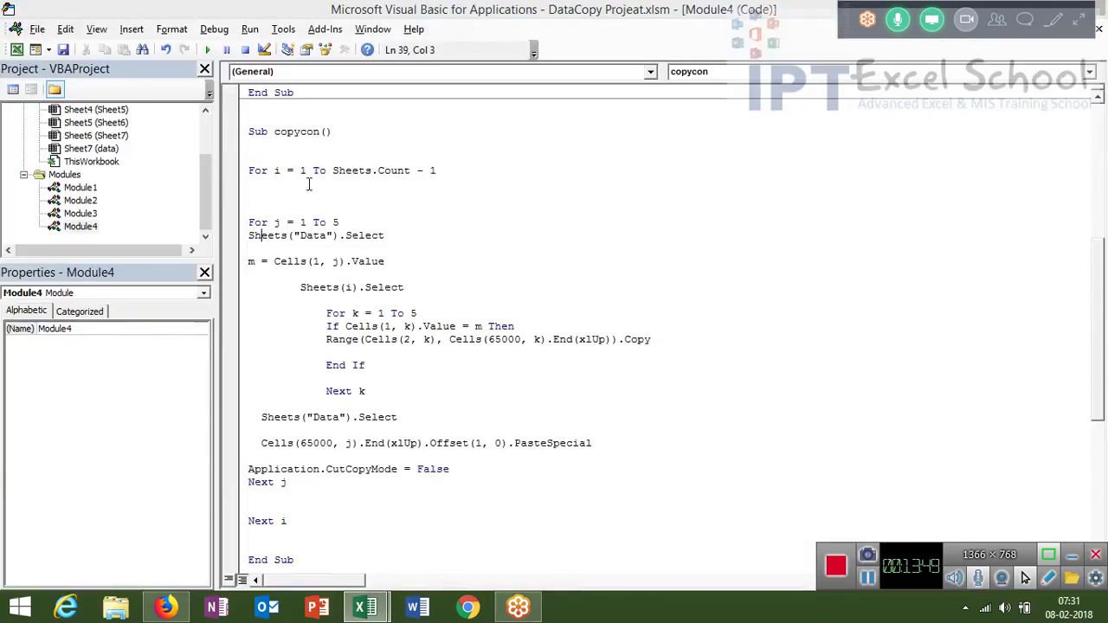
{"action": "left_click", "coordinate": [210, 31]}
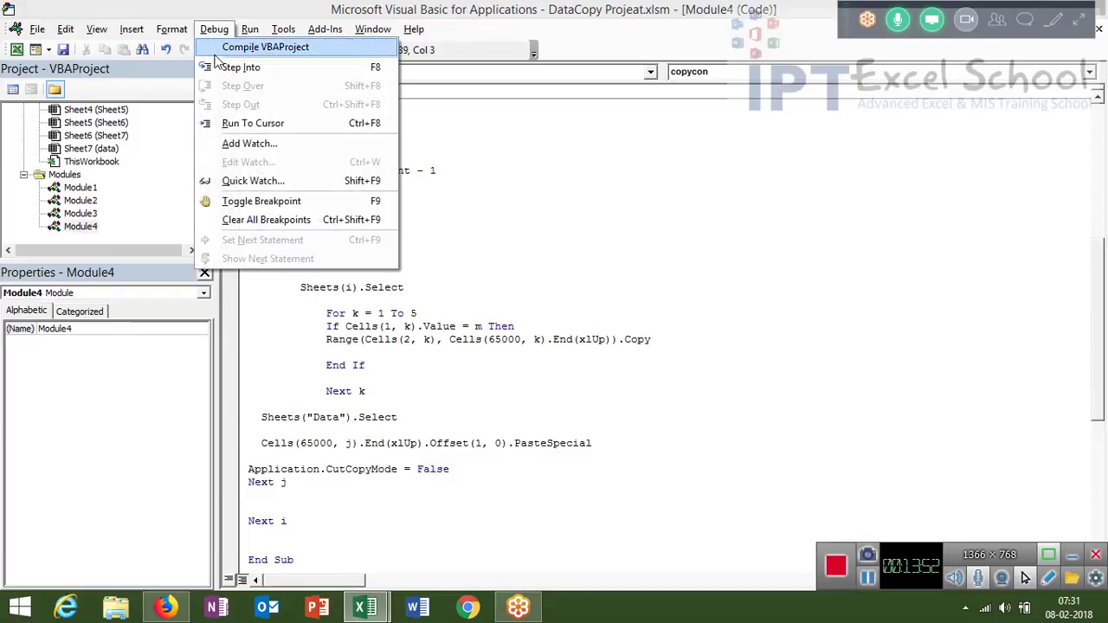
{"action": "left_click", "coordinate": [234, 68]}
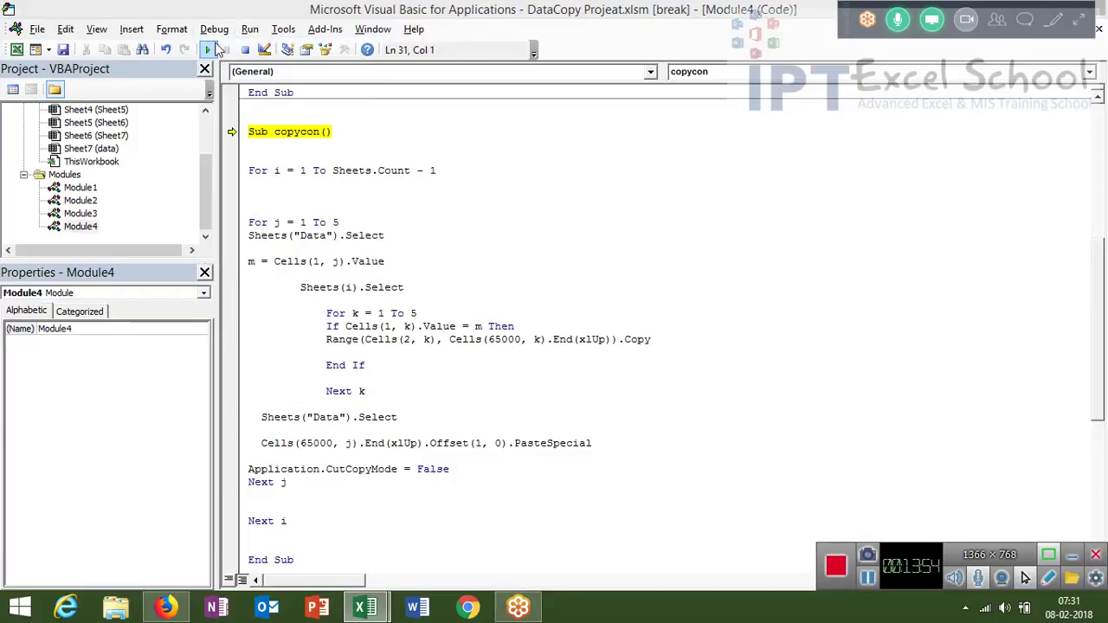
{"action": "left_click", "coordinate": [214, 29]}
{"action": "left_click", "coordinate": [219, 67]}
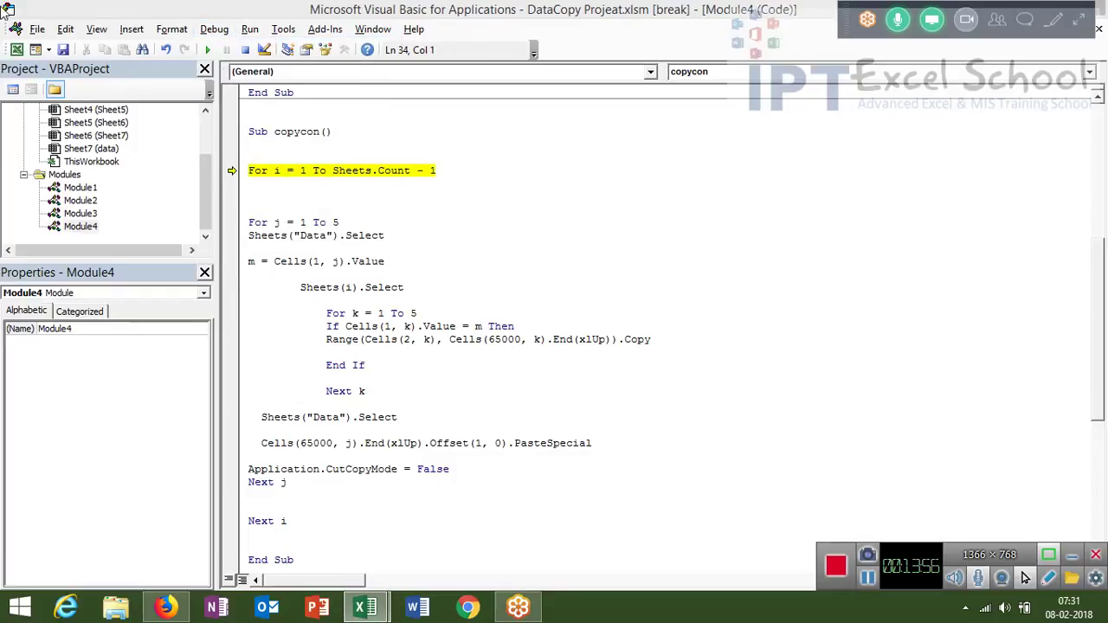
{"action": "left_click", "coordinate": [214, 29]}
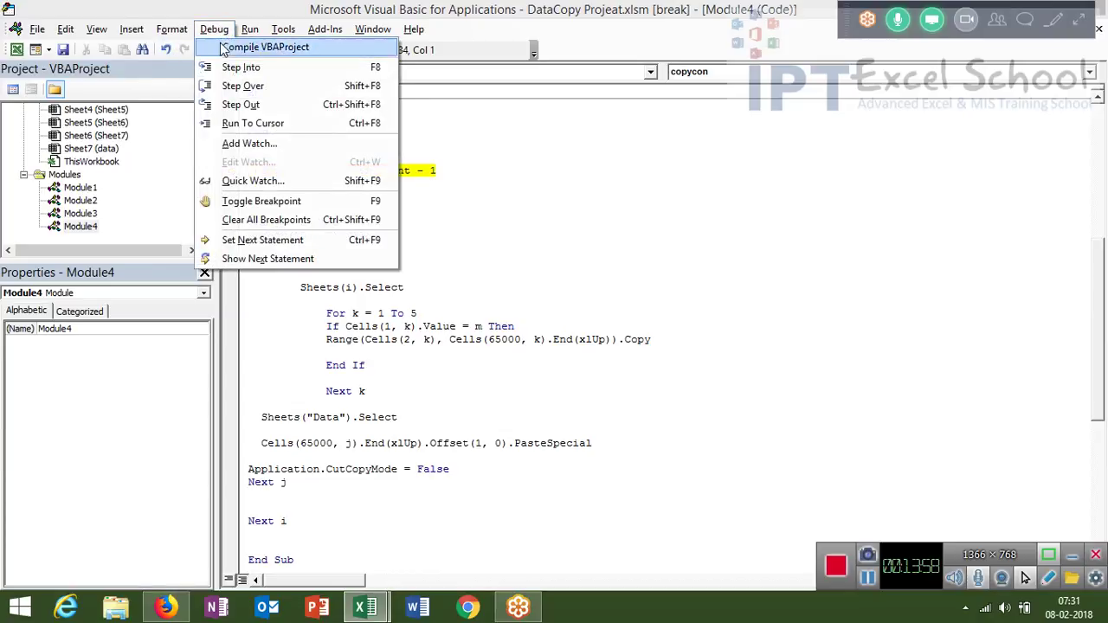
{"action": "left_click", "coordinate": [222, 67]}
- Step through selecting Data, reading its header, and selecting sheet i, into the k loop's If check
{"action": "left_click", "coordinate": [214, 29]}
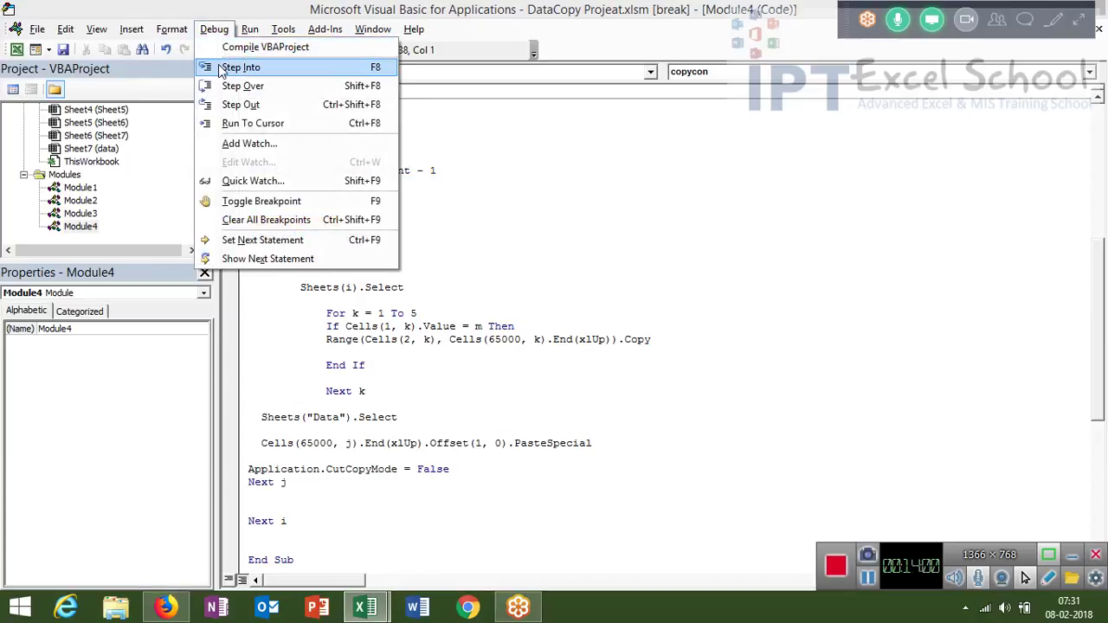
{"action": "left_click", "coordinate": [219, 66]}
{"action": "left_click", "coordinate": [214, 35]}
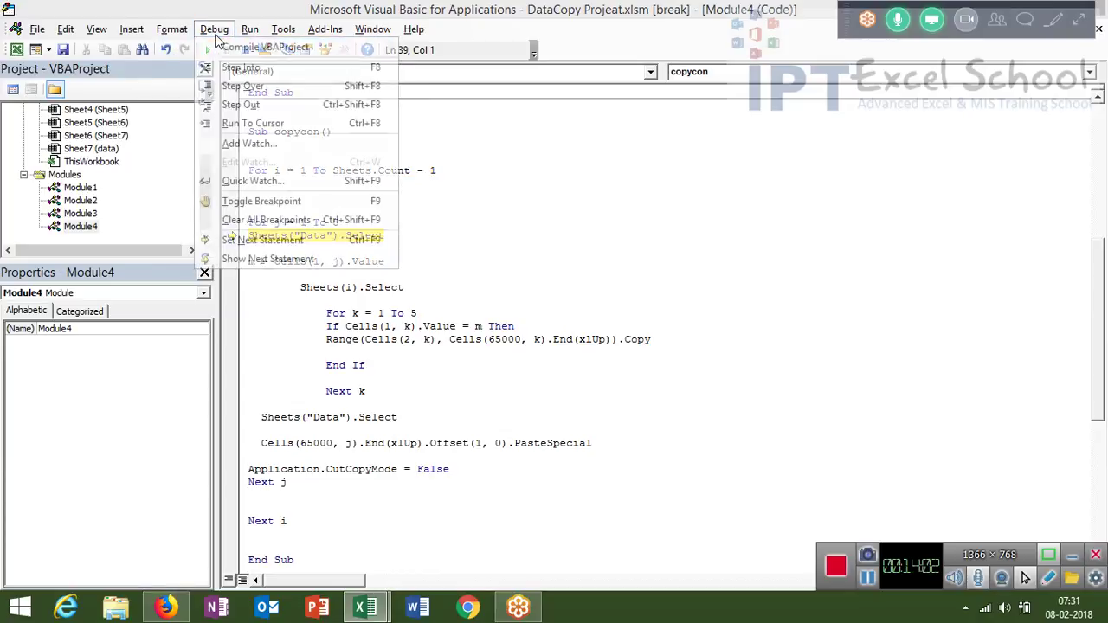
{"action": "left_click", "coordinate": [216, 66]}
{"action": "left_click", "coordinate": [214, 29]}
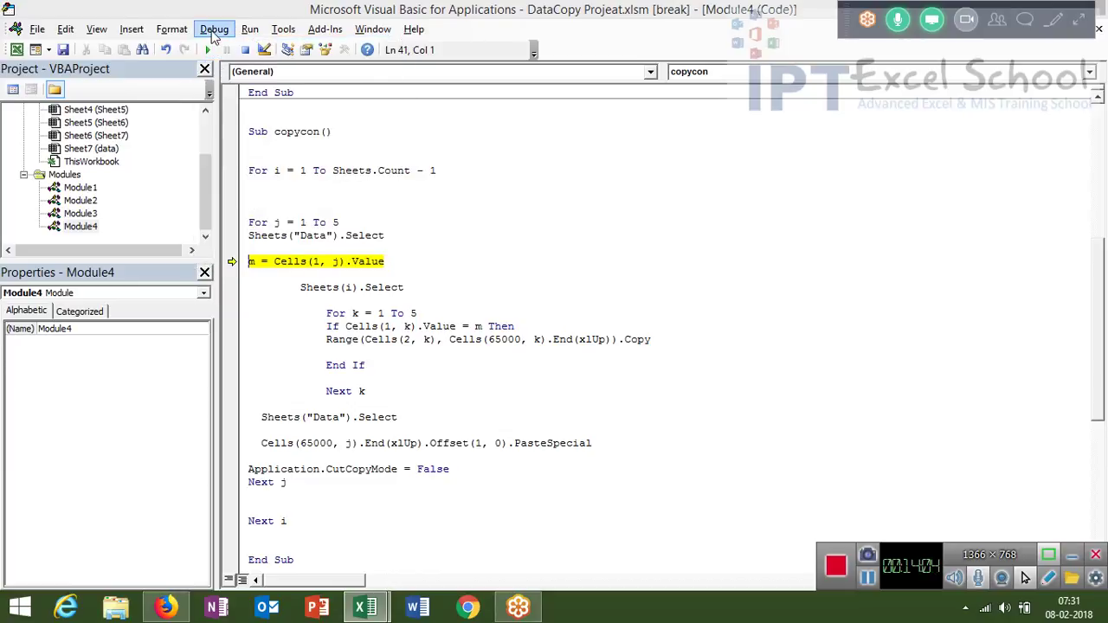
{"action": "left_click", "coordinate": [222, 68]}
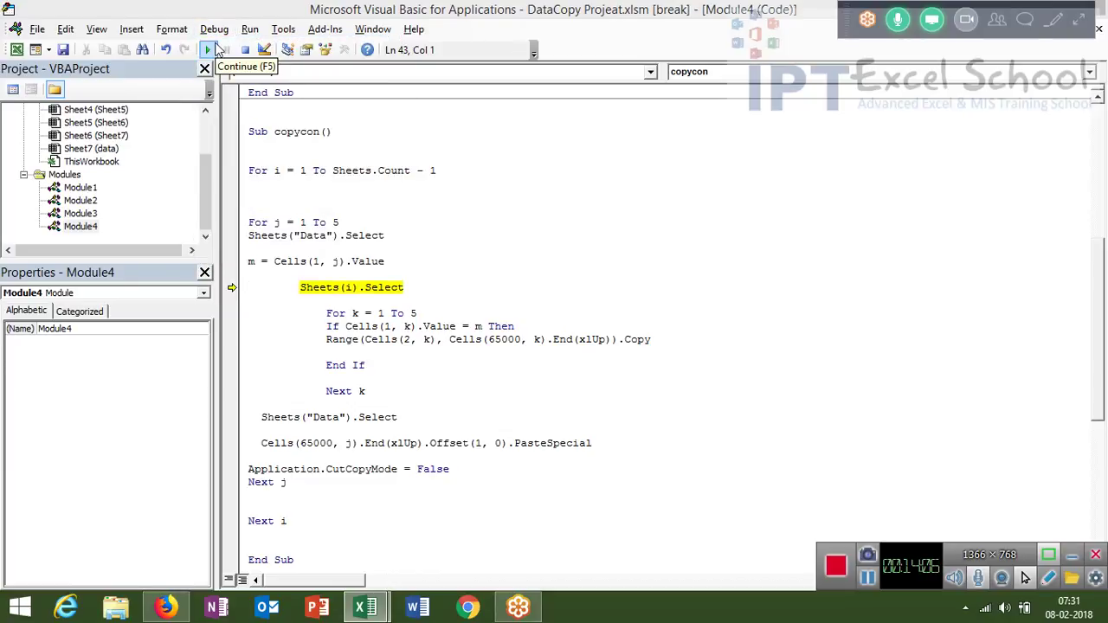
{"action": "left_click", "coordinate": [214, 30]}
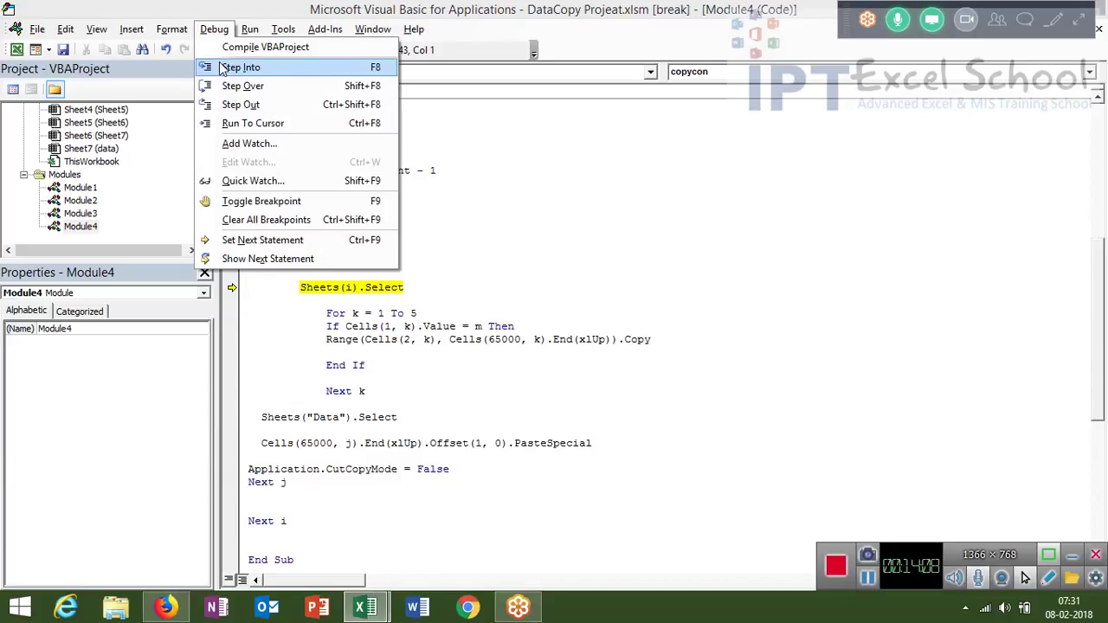
{"action": "left_click", "coordinate": [221, 67]}
{"action": "left_click", "coordinate": [214, 29]}
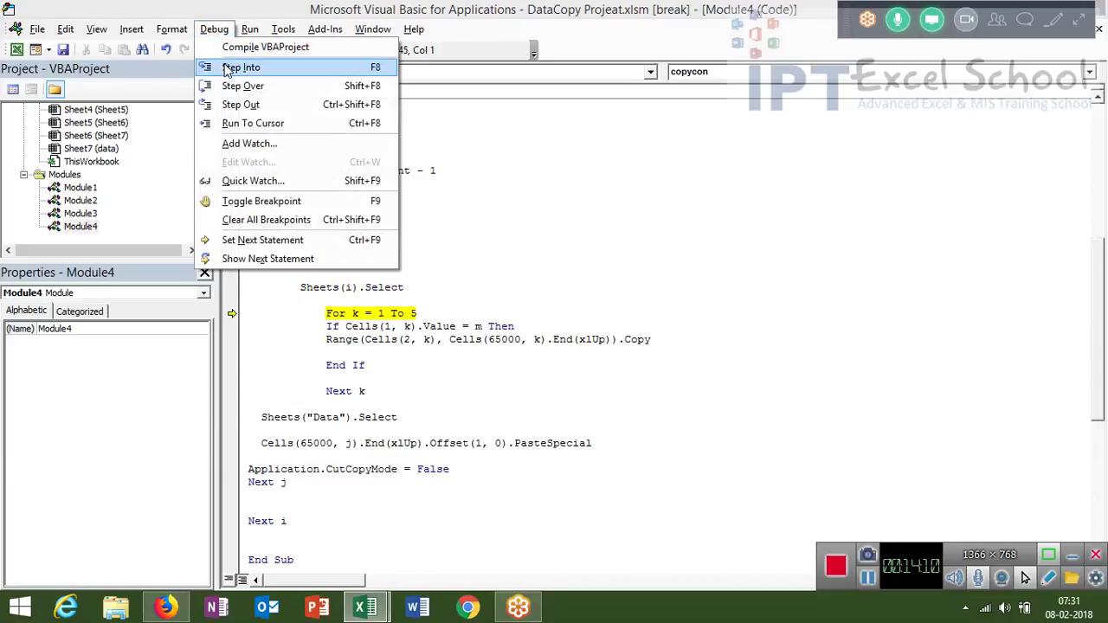
{"action": "left_click", "coordinate": [222, 68]}
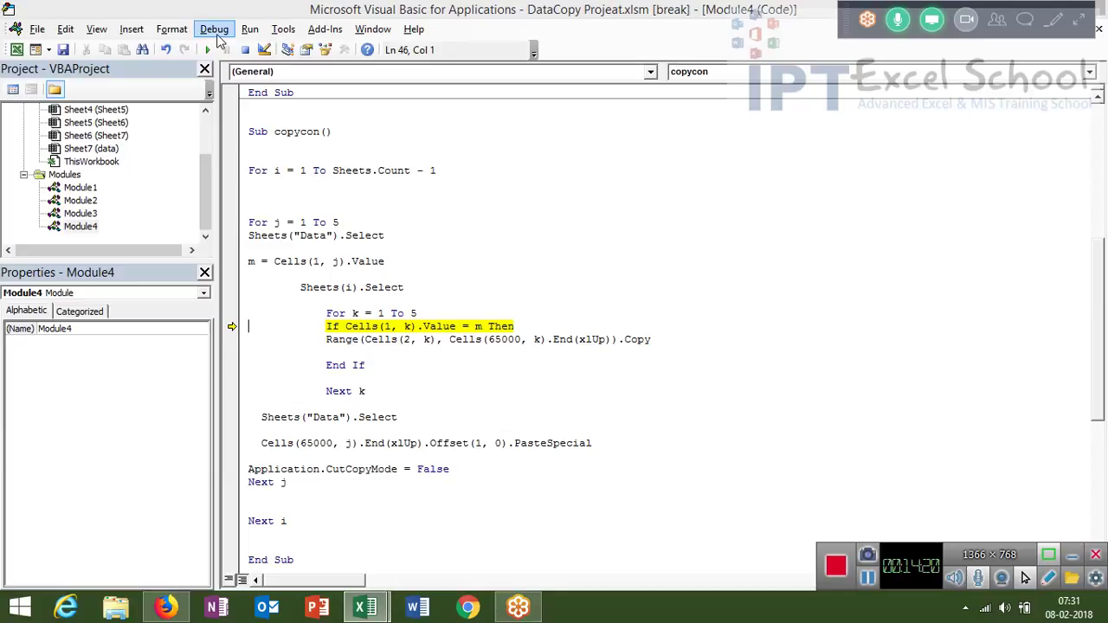
- Step through the column copy, End If and Next k, looping back to the If check
{"action": "left_click", "coordinate": [215, 30]}
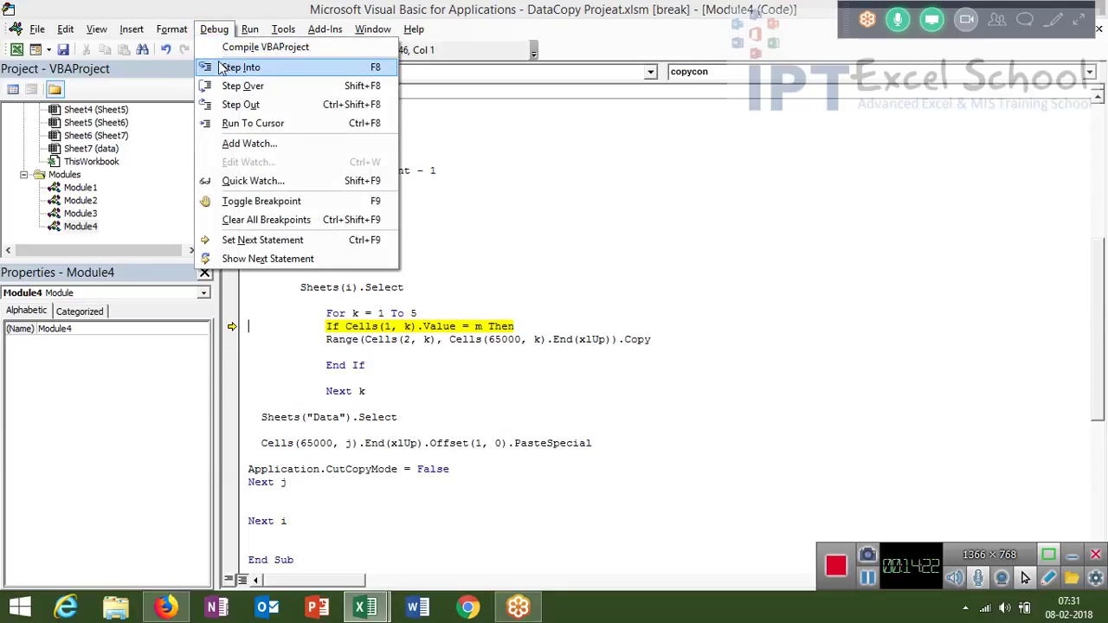
{"action": "left_click", "coordinate": [218, 67]}
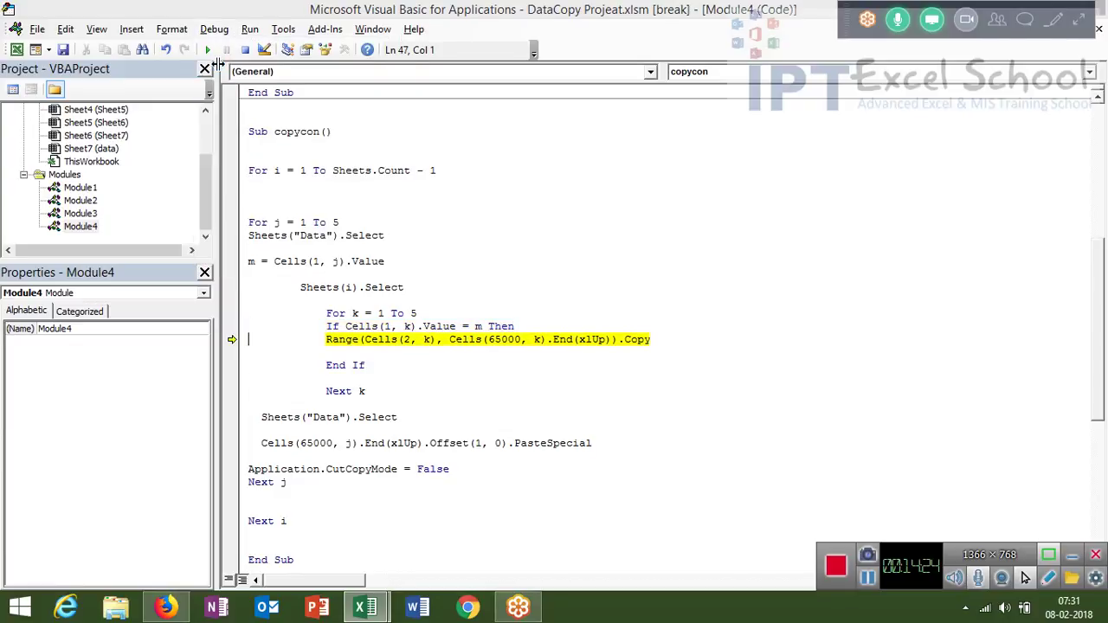
{"action": "left_click", "coordinate": [215, 30]}
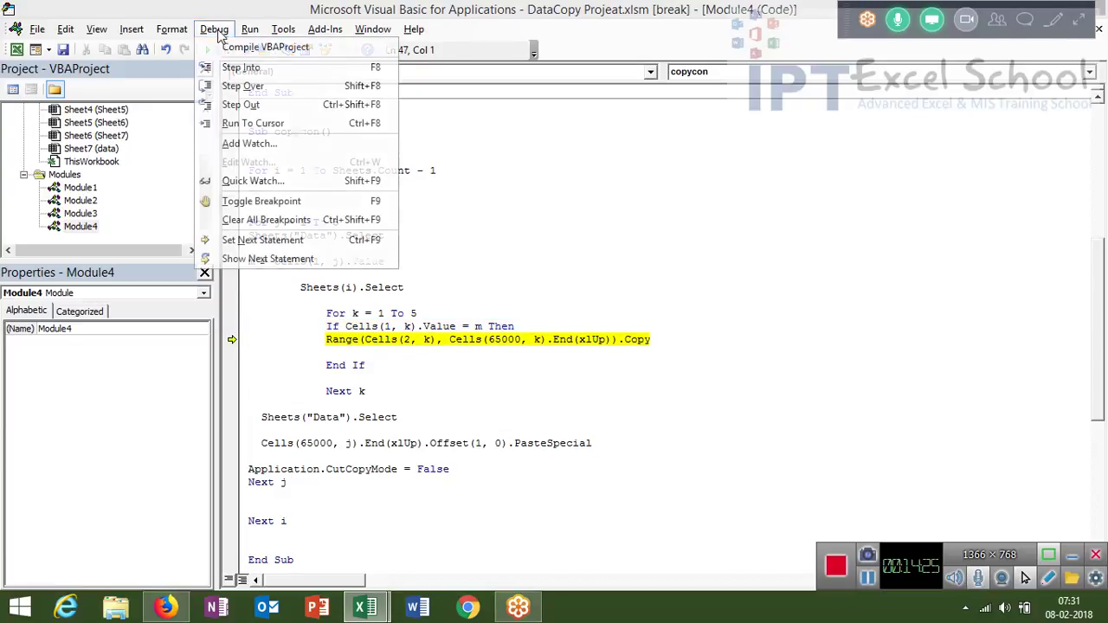
{"action": "left_click", "coordinate": [234, 68]}
{"action": "left_click", "coordinate": [215, 29]}
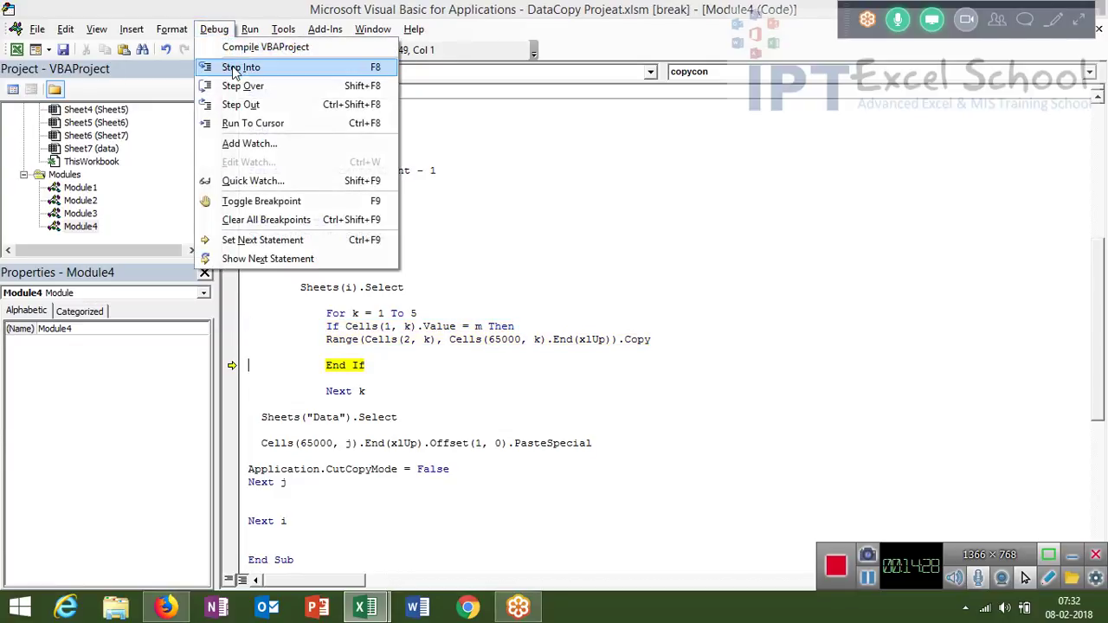
{"action": "left_click", "coordinate": [236, 69]}
{"action": "left_click", "coordinate": [214, 29]}
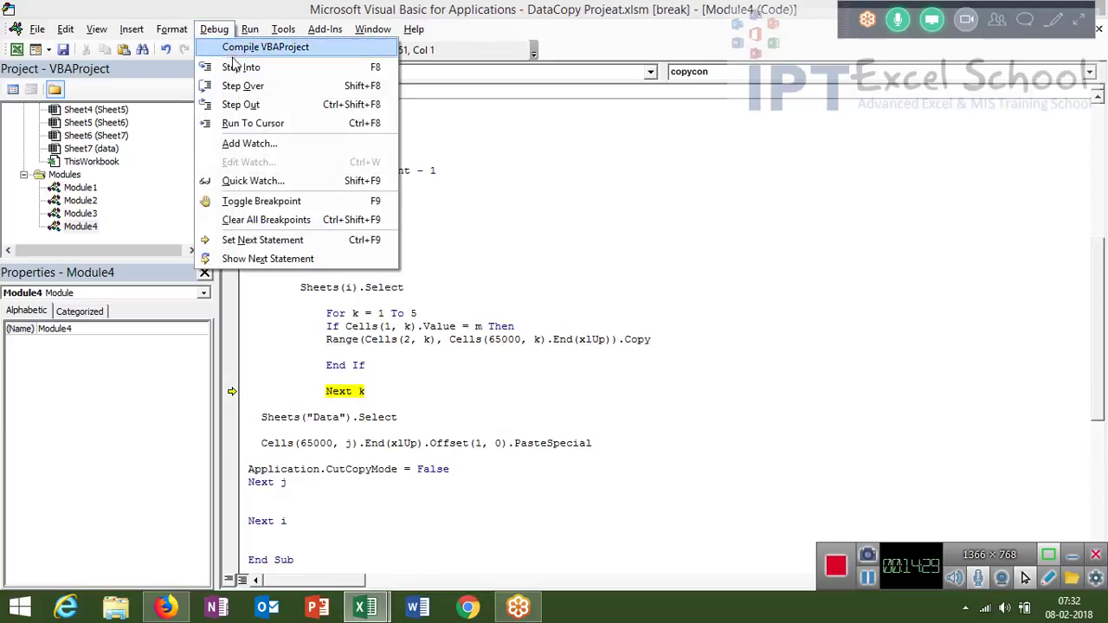
{"action": "left_click", "coordinate": [232, 65]}
{"action": "left_click", "coordinate": [215, 29]}
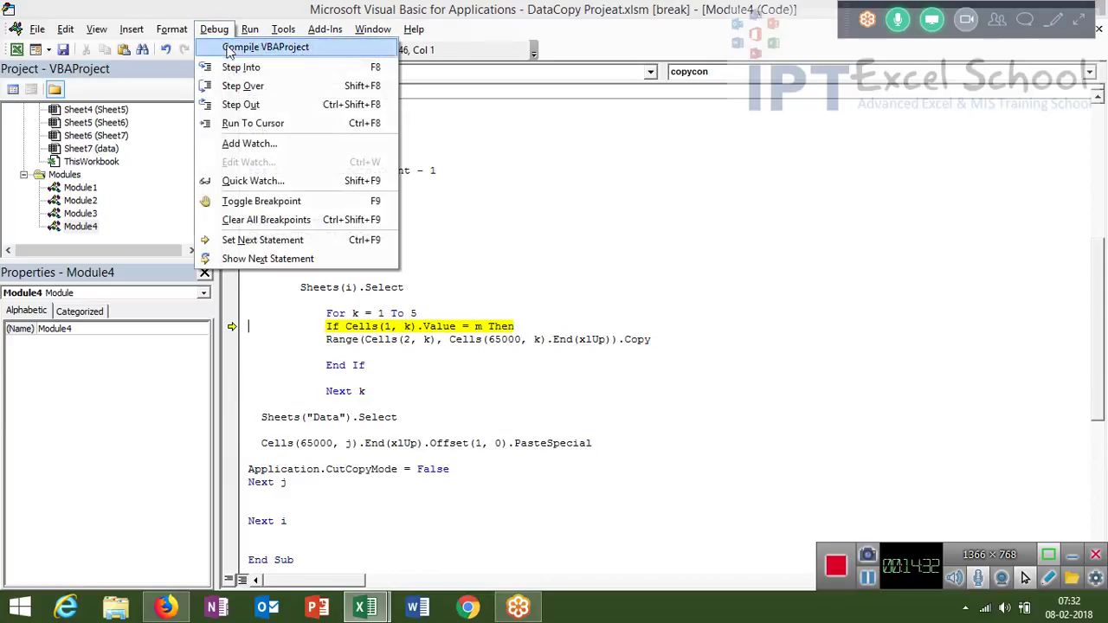
{"action": "left_click", "coordinate": [234, 67]}
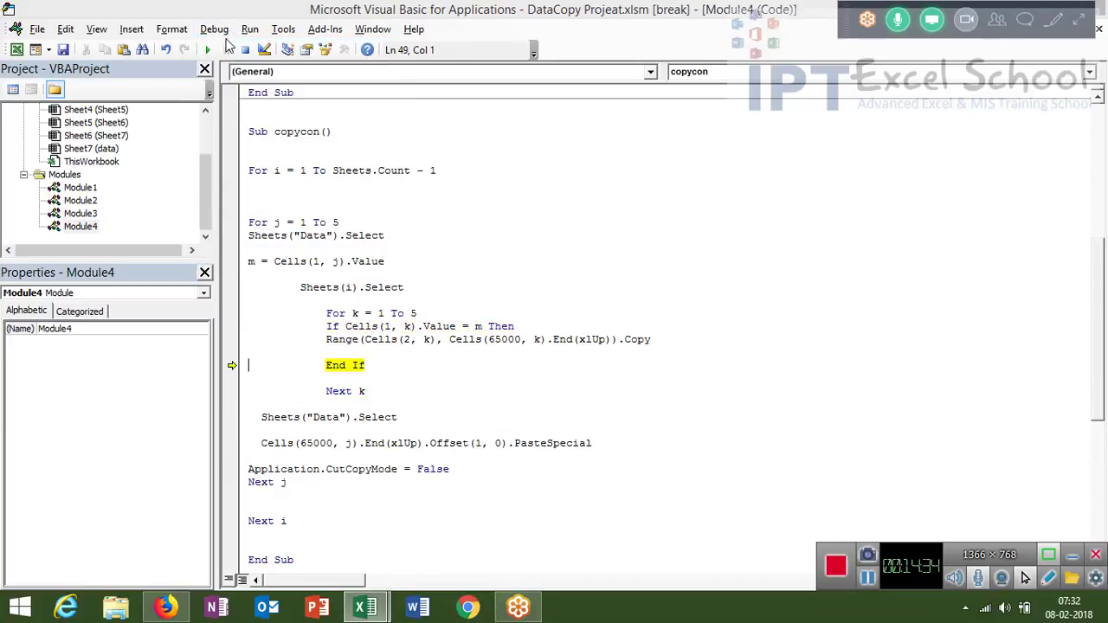
- Keep stepping through further k iterations to Next k, then switch to Excel
{"action": "left_click", "coordinate": [215, 29]}
{"action": "left_click", "coordinate": [230, 56]}
{"action": "left_click", "coordinate": [215, 30]}
{"action": "left_click", "coordinate": [234, 66]}
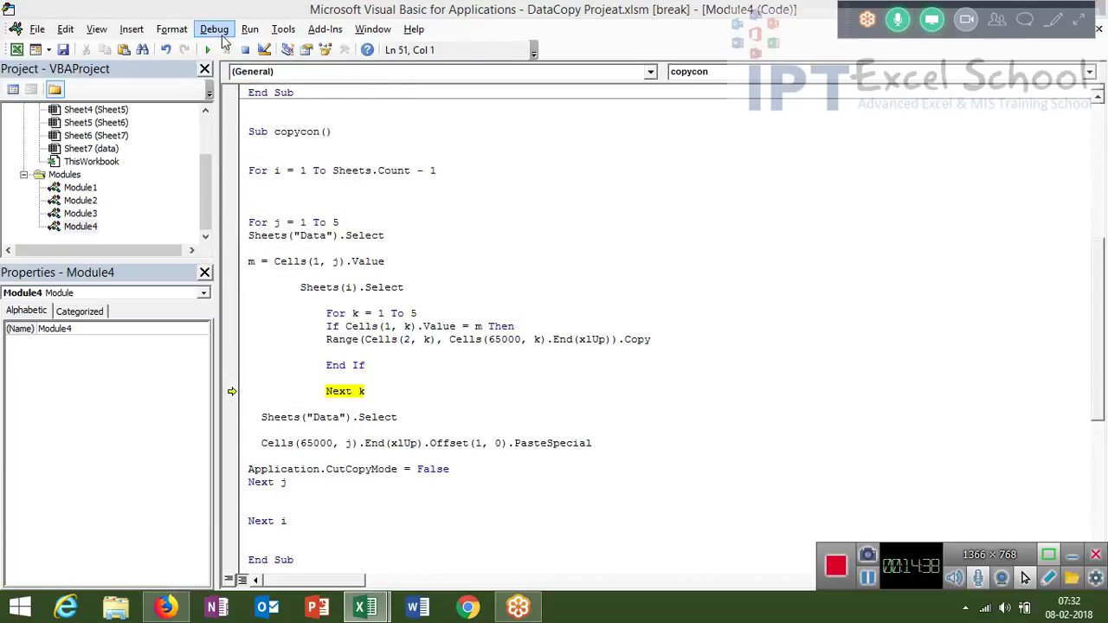
{"action": "left_click", "coordinate": [221, 35]}
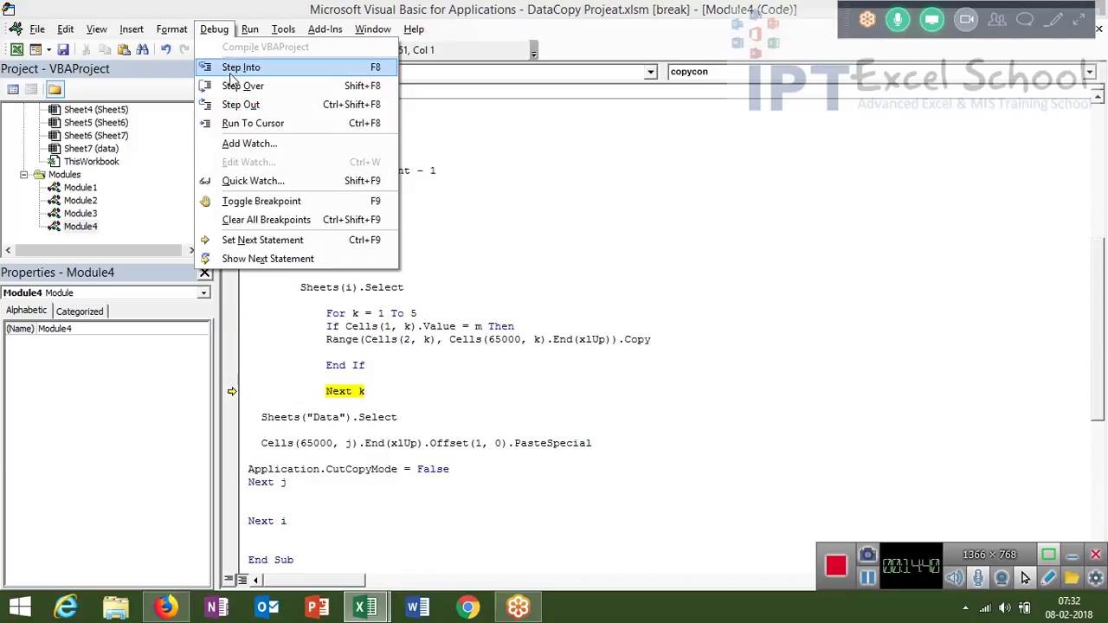
{"action": "left_click", "coordinate": [232, 69]}
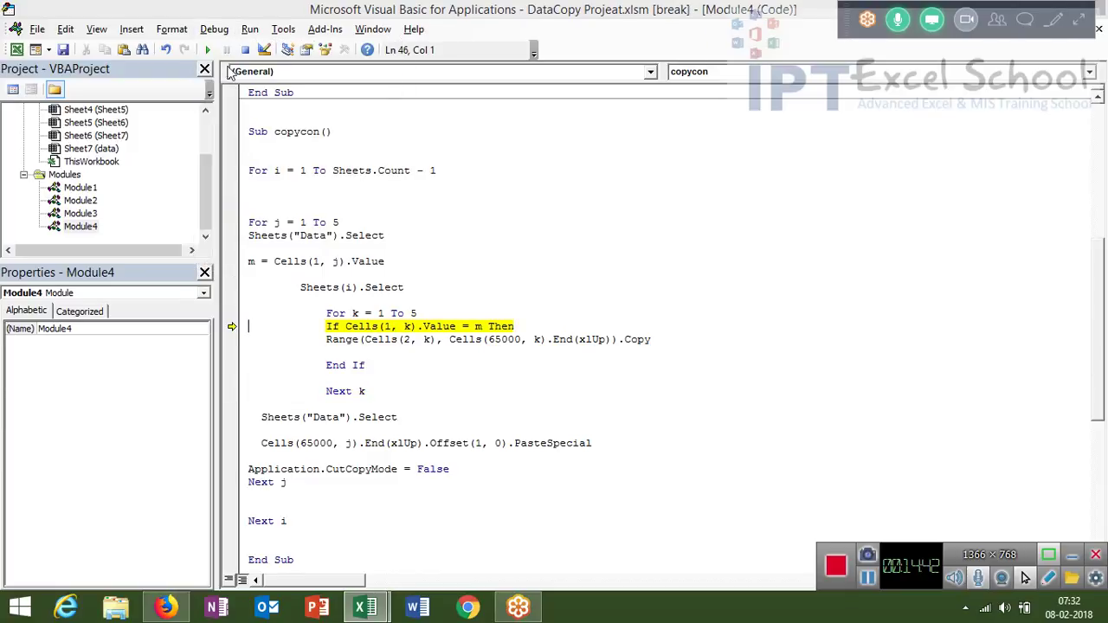
{"action": "left_click", "coordinate": [214, 34]}
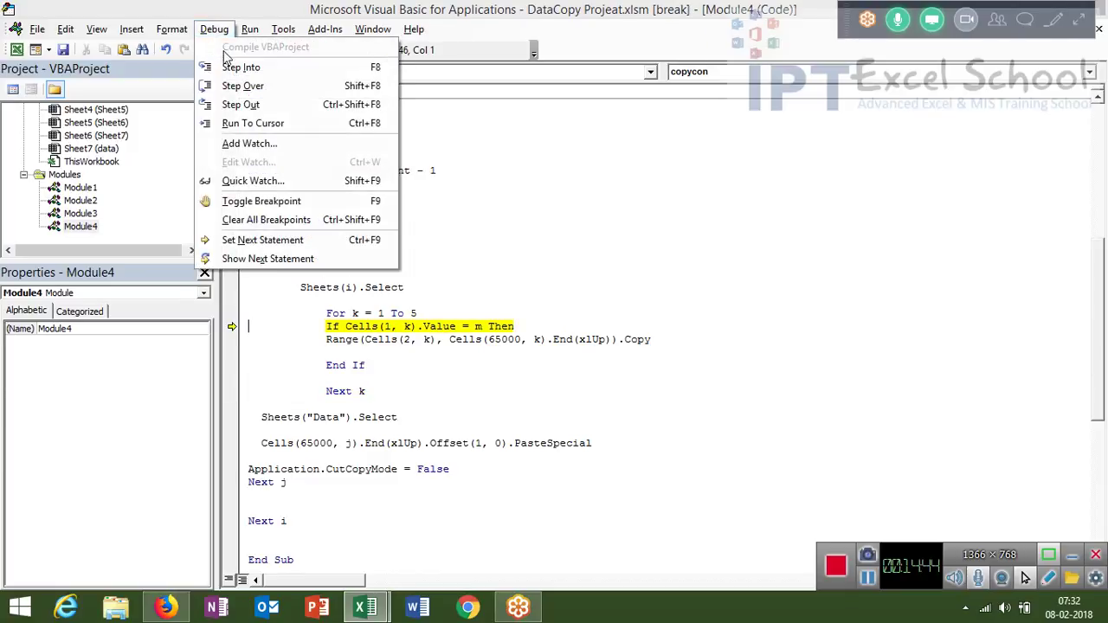
{"action": "left_click", "coordinate": [232, 67]}
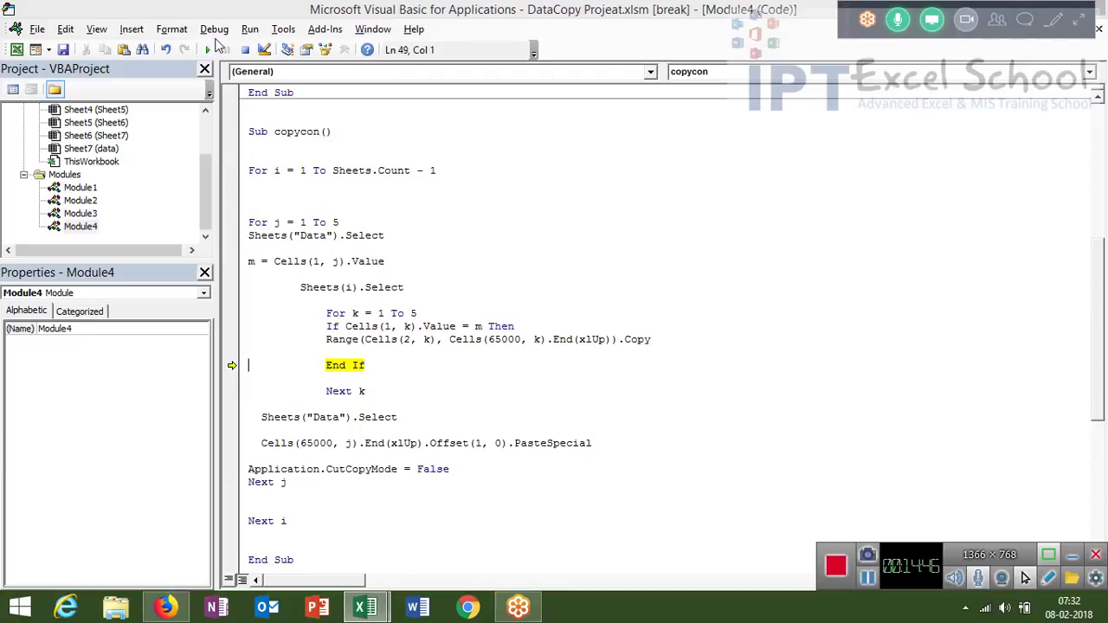
{"action": "left_click", "coordinate": [216, 32]}
{"action": "left_click", "coordinate": [232, 67]}
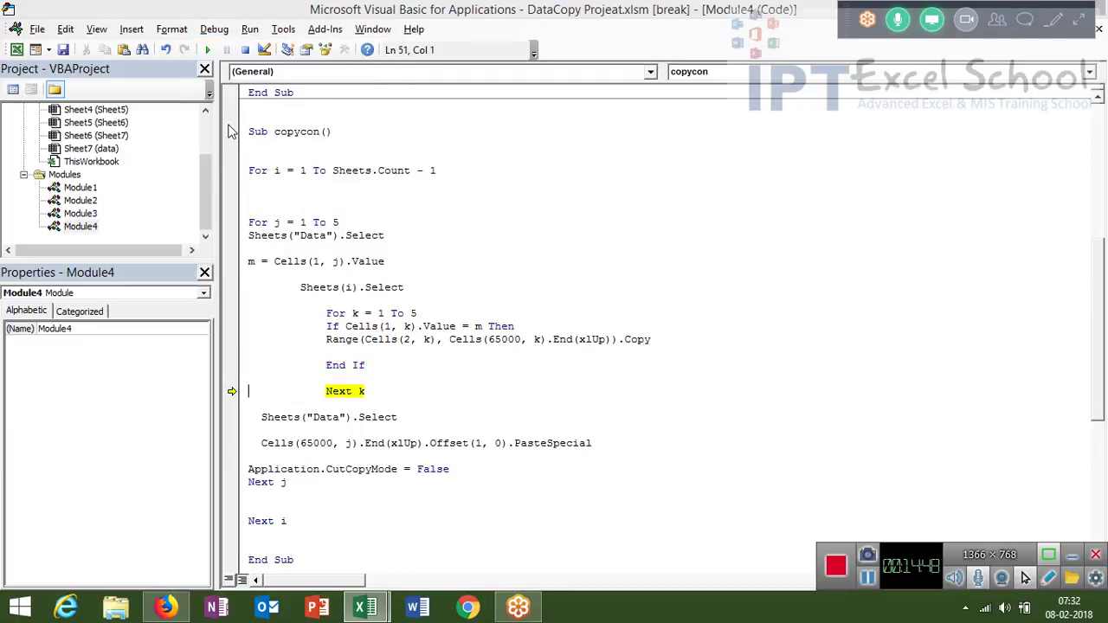
{"action": "key", "text": "alt+F11"}
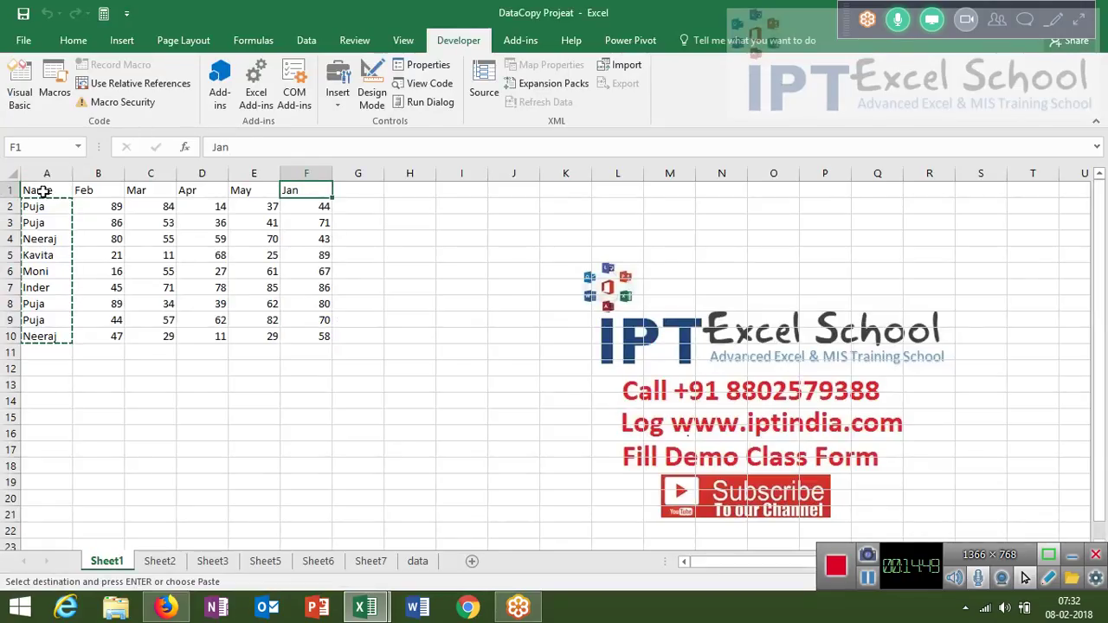
- Select A1:F1 on Sheet1 to count the six header columns, then return to the code
{"action": "left_click_drag", "start_coordinate": [39, 190], "coordinate": [294, 192]}
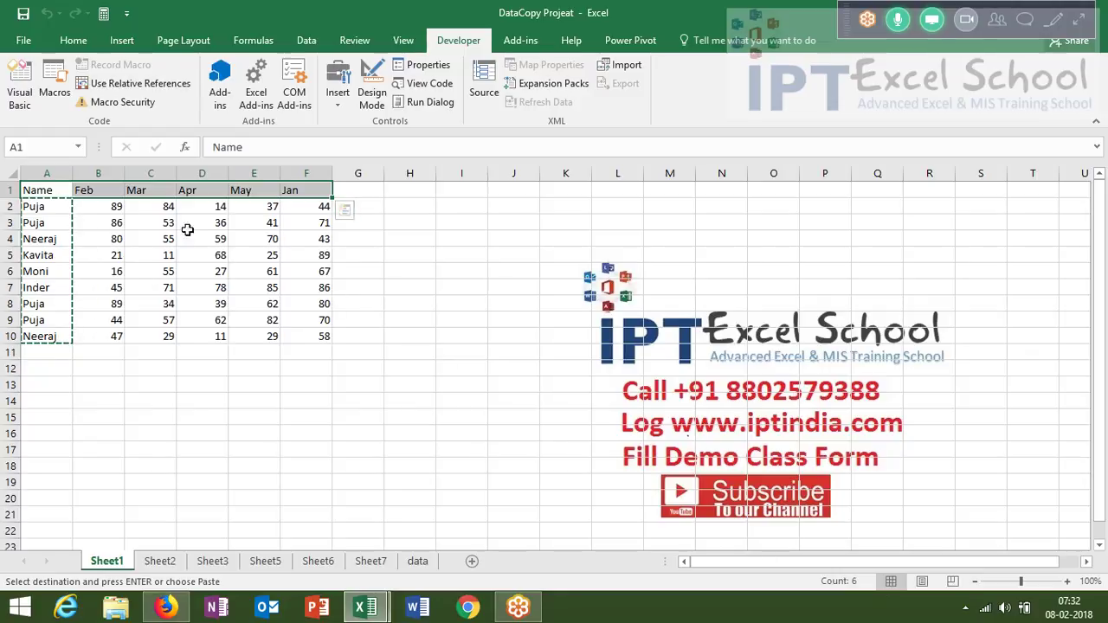
{"action": "left_click", "coordinate": [155, 251]}
{"action": "key", "text": "alt+F11"}
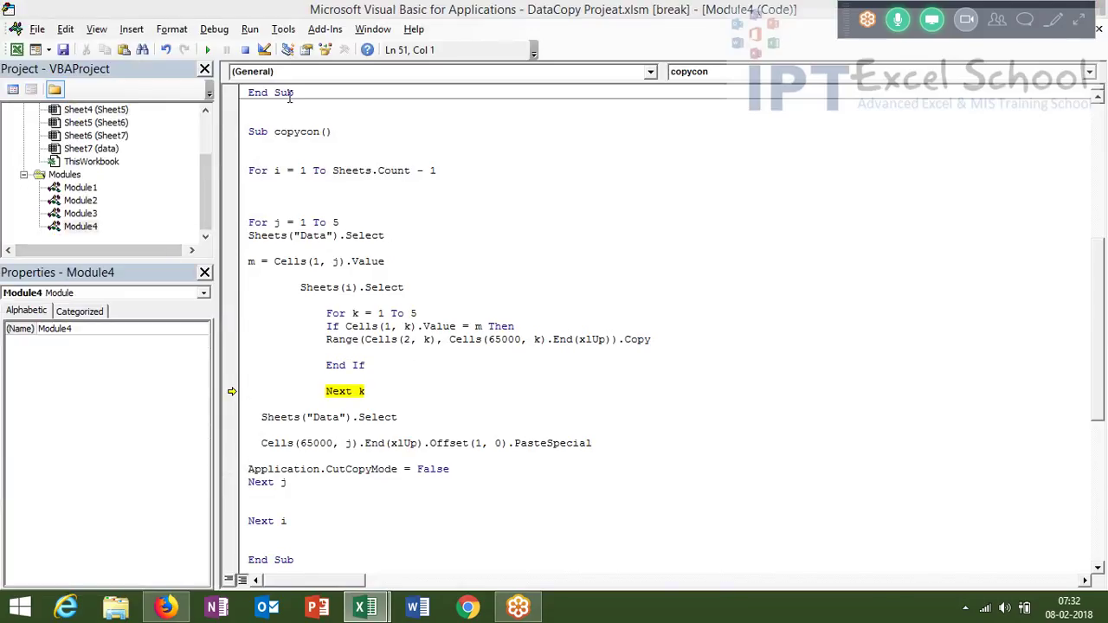
- Stop the paused run and change the For j and For k loop limits from 5 to 6
{"action": "left_click", "coordinate": [245, 49]}
{"action": "left_click", "coordinate": [349, 222]}
{"action": "type", "text": "6"}
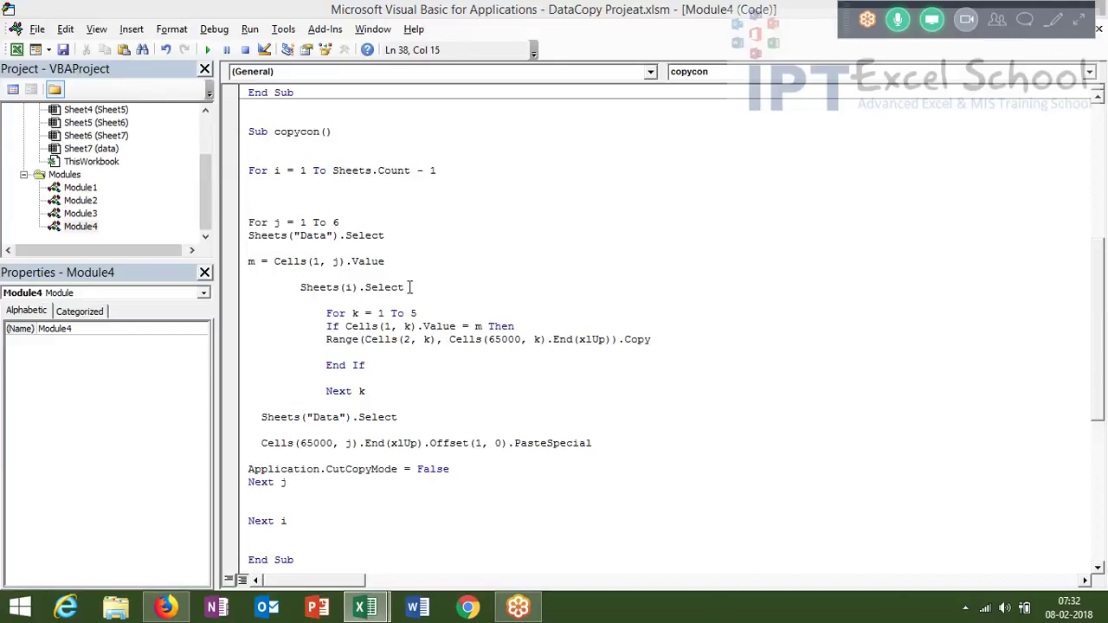
{"action": "double_click", "coordinate": [414, 313]}
{"action": "type", "text": "6"}
- Recheck Sheet1's row 1 headers from F1 back to E1, then return to the column copy line
{"action": "key", "text": "alt+Tab"}
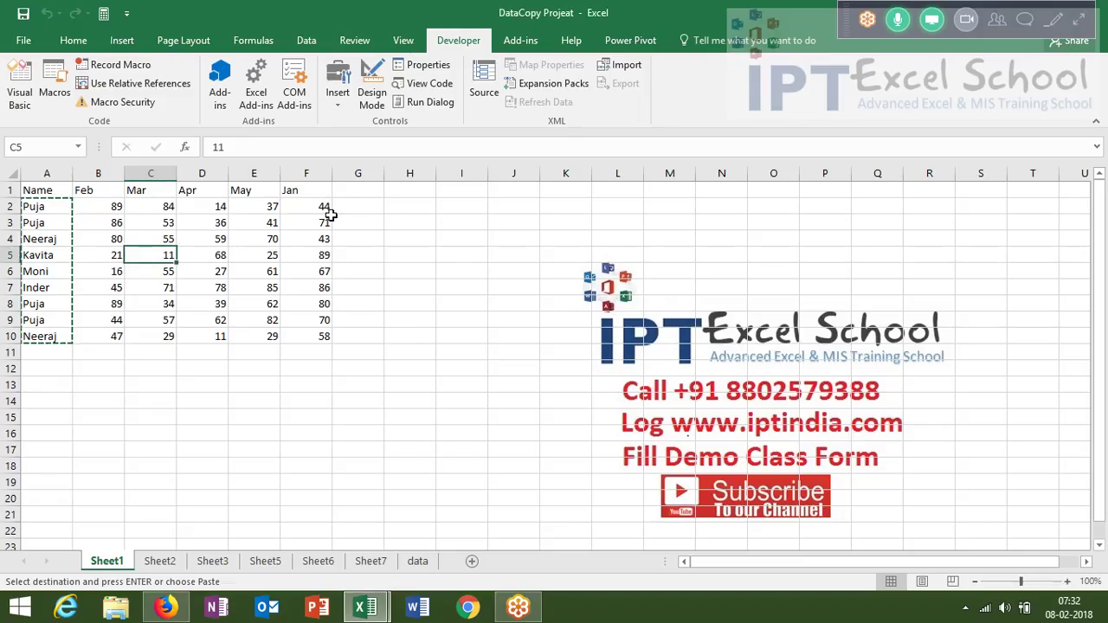
{"action": "left_click", "coordinate": [310, 196]}
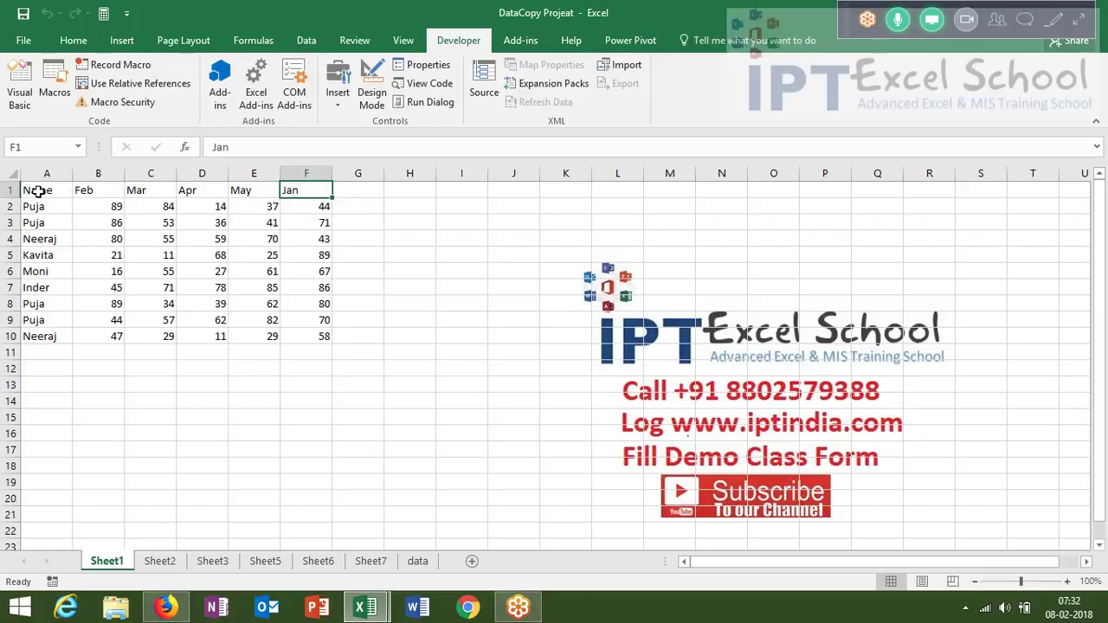
{"action": "left_click_drag", "start_coordinate": [35, 192], "coordinate": [260, 189]}
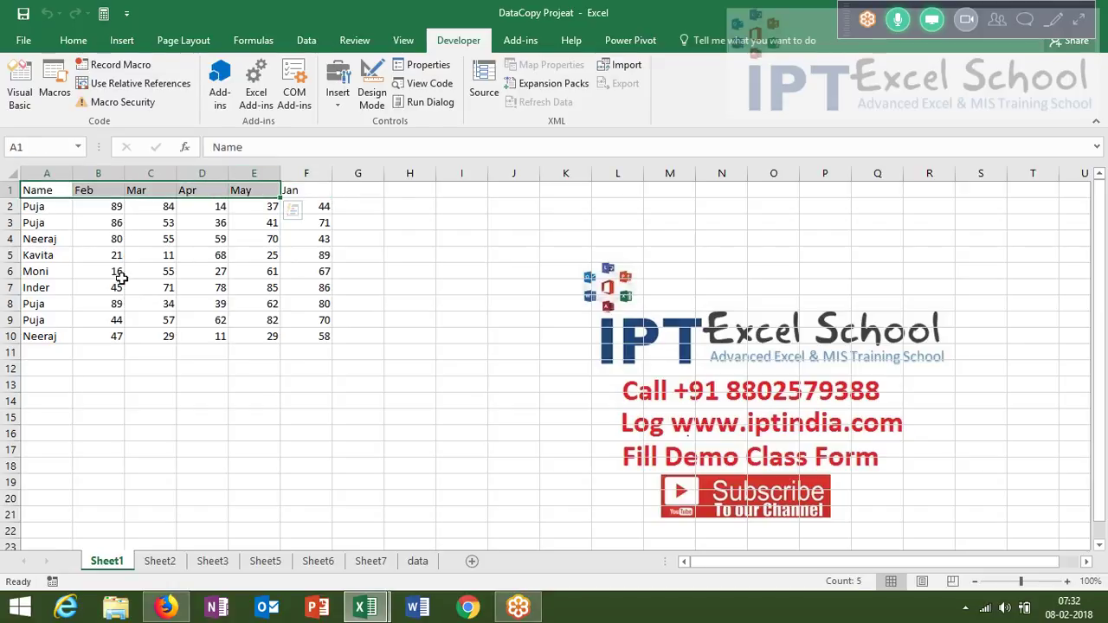
{"action": "left_click", "coordinate": [215, 244]}
{"action": "key", "text": "alt+F11"}
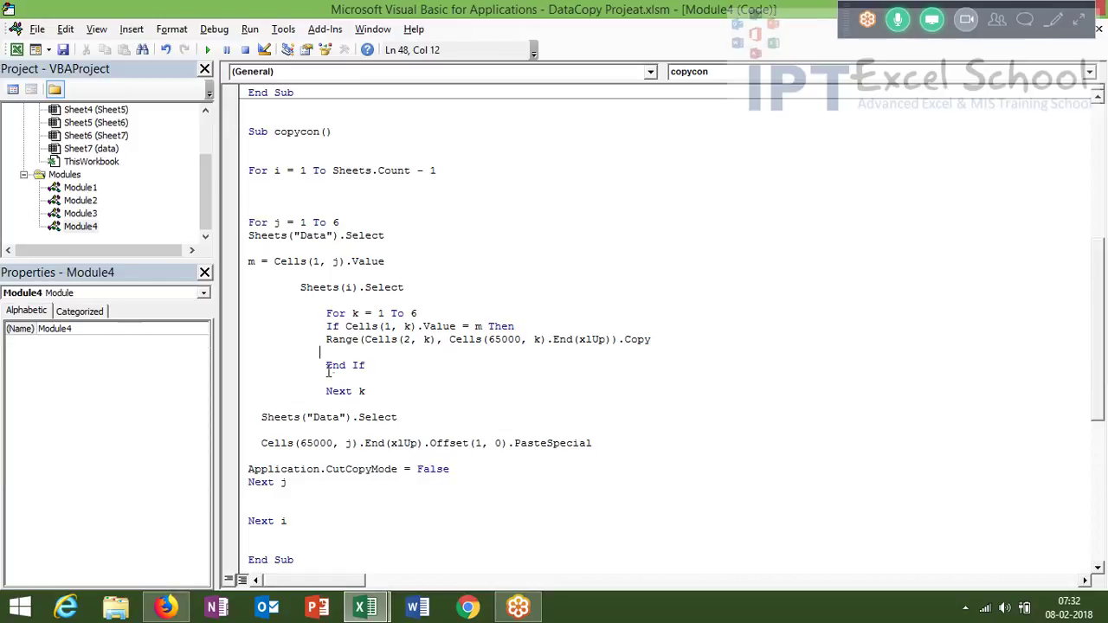
{"action": "left_click", "coordinate": [333, 338]}
{"action": "left_click", "coordinate": [275, 155]}
{"action": "type", "text": "applicatio"}
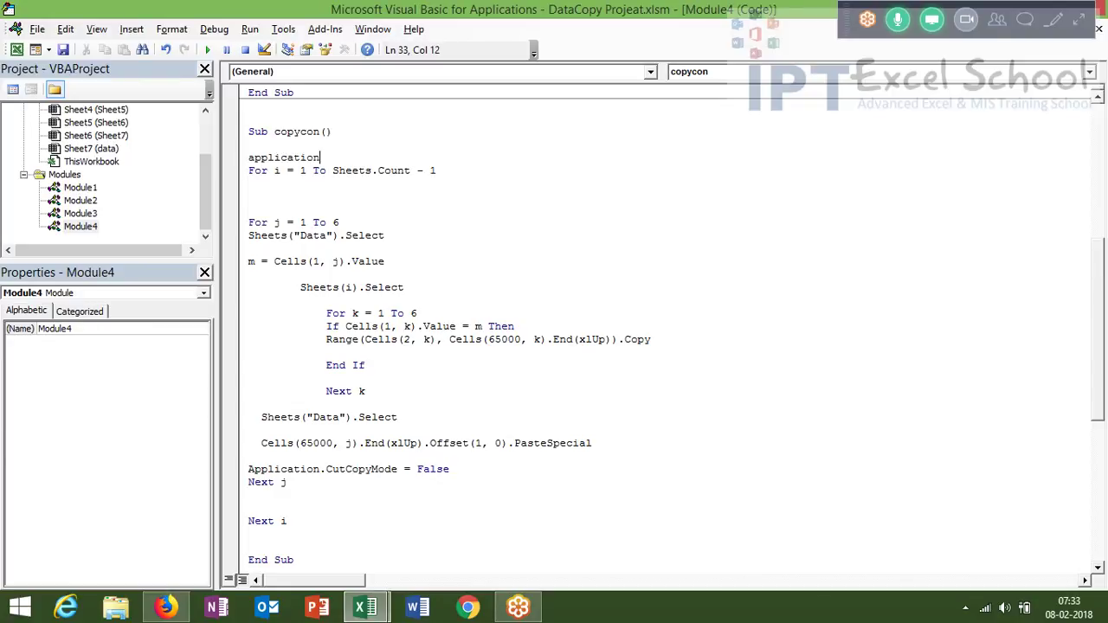
- Replace the unfinished application line with 'On Error Resume Next' under Sub copycon()
{"action": "key", "text": "BackSpace"}
{"action": "key", "text": "BackSpace"}
{"action": "key", "text": "BackSpace"}
{"action": "type", "text": "on error resume n"}
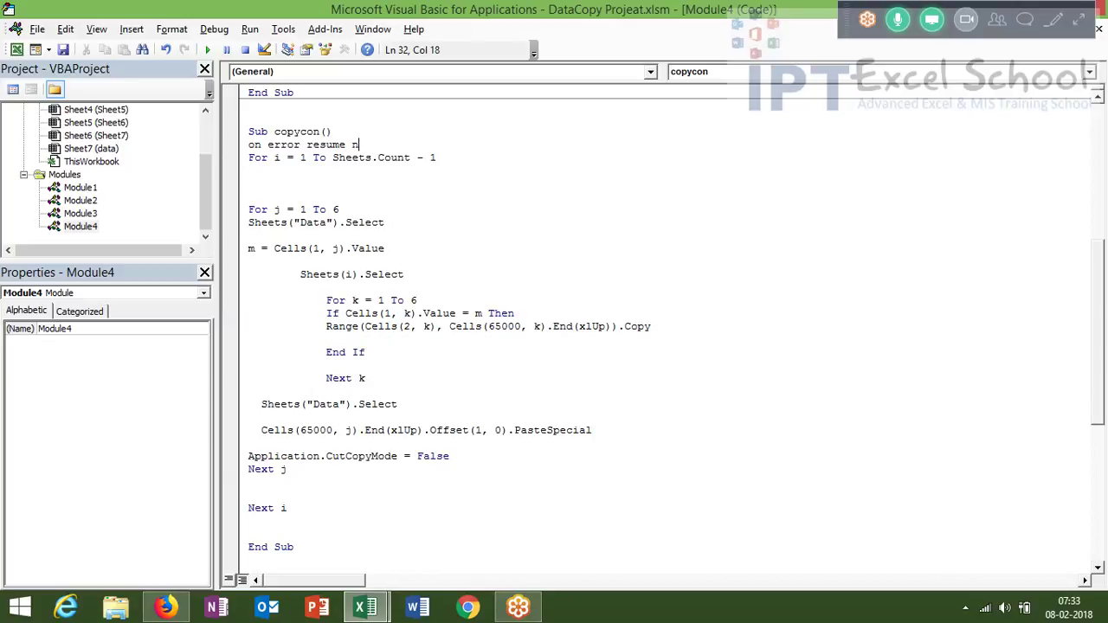
{"action": "type", "text": "ext"}
{"action": "left_click", "coordinate": [309, 209]}
{"action": "scroll", "coordinate": [433, 367], "scroll_direction": "down", "scroll_amount": 5}
{"action": "scroll", "coordinate": [430, 364], "scroll_direction": "up", "scroll_amount": 6}
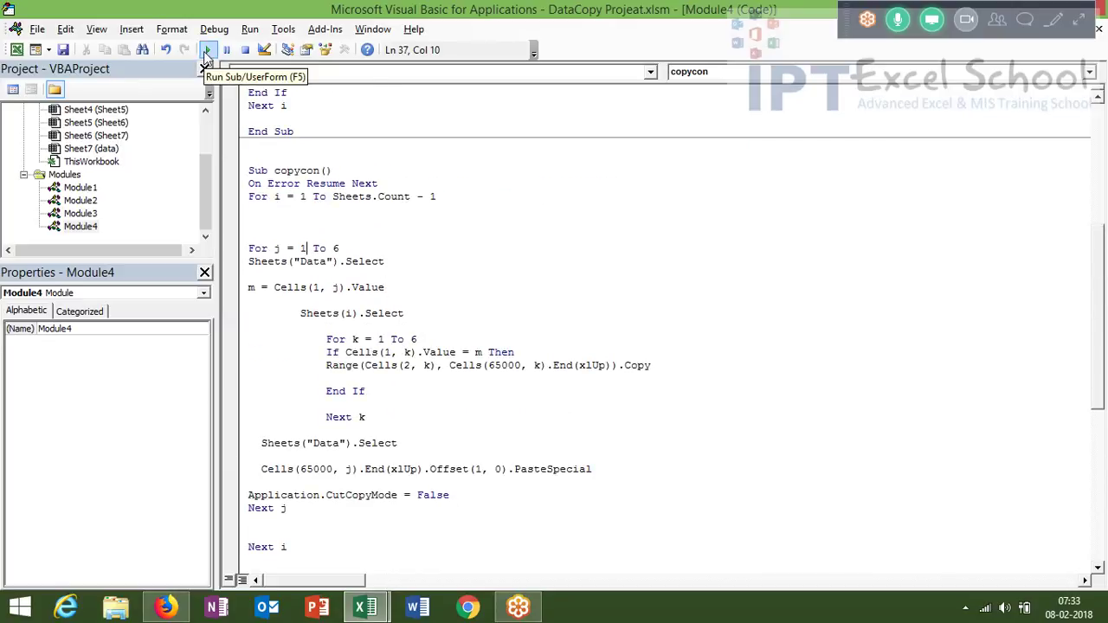
- Clear the leftover names in A2:A10 of the data sheet
{"action": "left_click", "coordinate": [206, 52]}
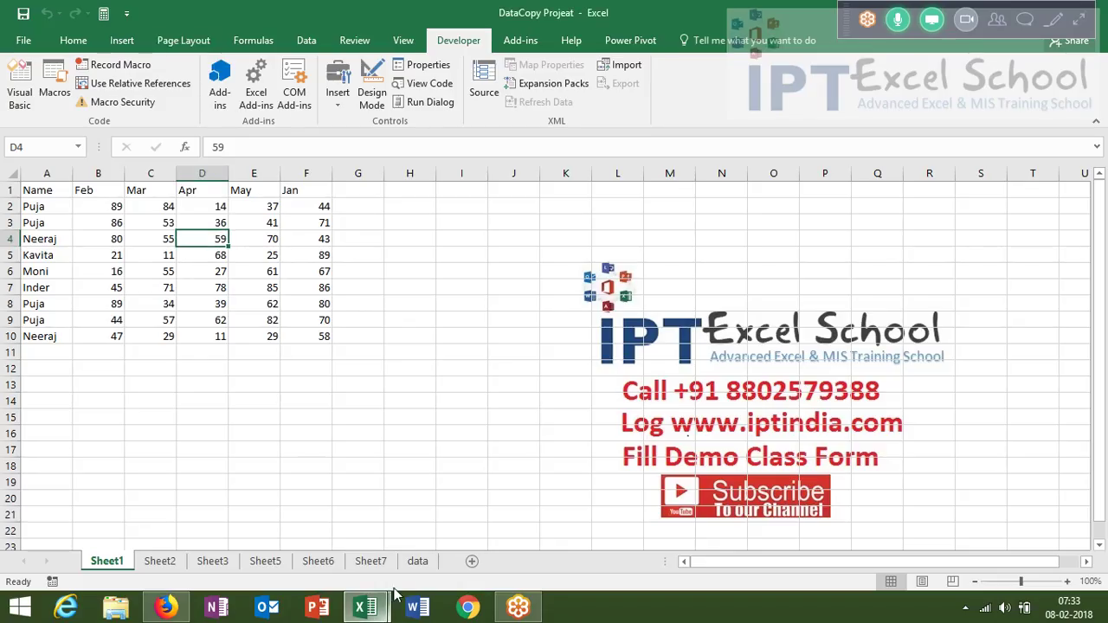
{"action": "left_click", "coordinate": [418, 563]}
{"action": "left_click_drag", "start_coordinate": [30, 207], "coordinate": [40, 340]}
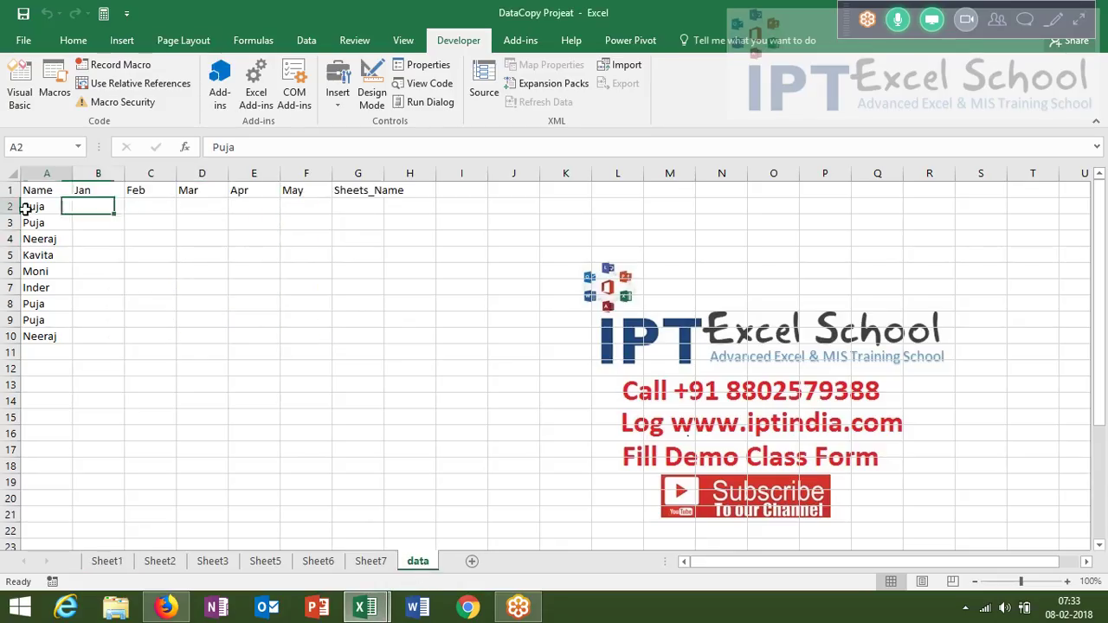
{"action": "key", "text": "Delete"}
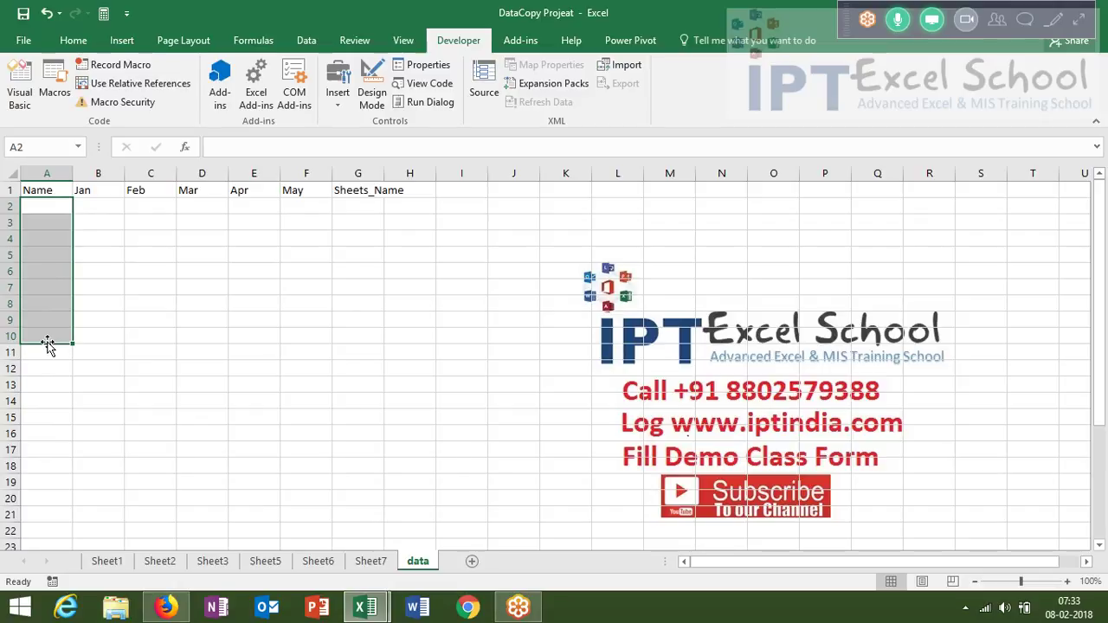
- Run the copycon macro from the editor and return to the workbook
{"action": "key", "text": "alt+F11"}
{"action": "left_click", "coordinate": [266, 207]}
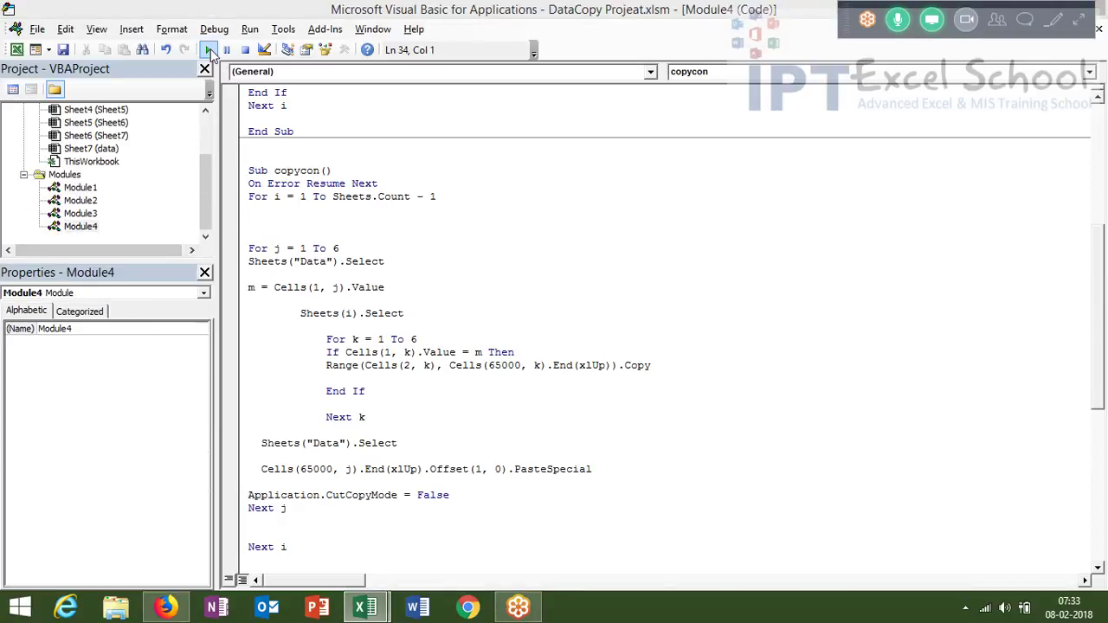
{"action": "left_click", "coordinate": [208, 50]}
{"action": "key", "text": "alt+F11"}
- Compare the data sheet's A2, B2 and C2 values with Sheet1's figures
{"action": "scroll", "coordinate": [349, 347], "scroll_direction": "up", "scroll_amount": 10}
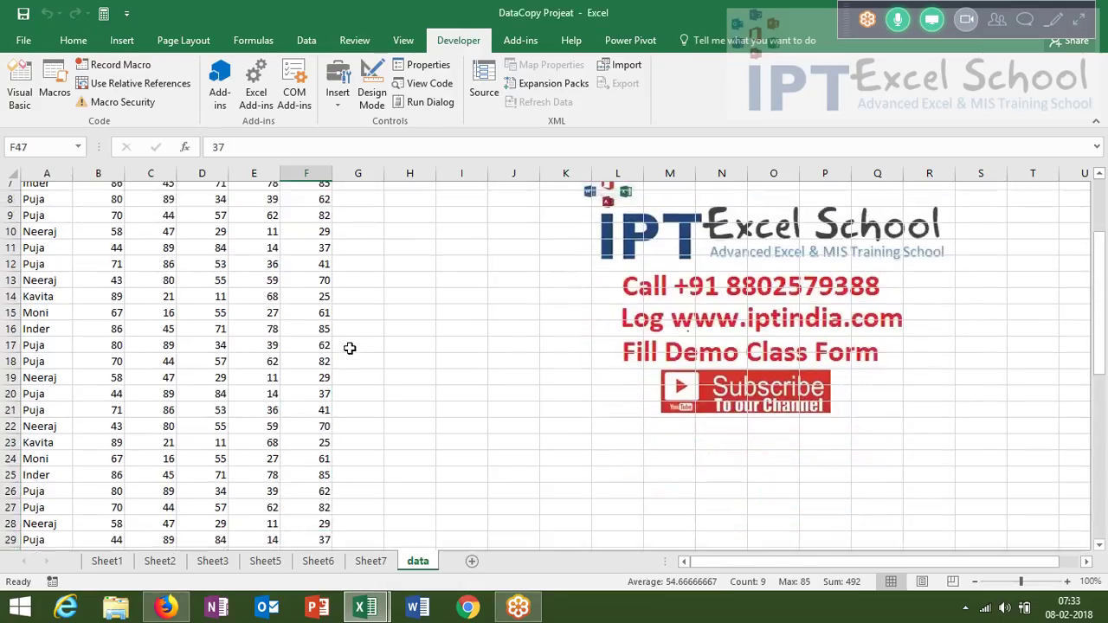
{"action": "scroll", "coordinate": [349, 347], "scroll_direction": "up", "scroll_amount": 2}
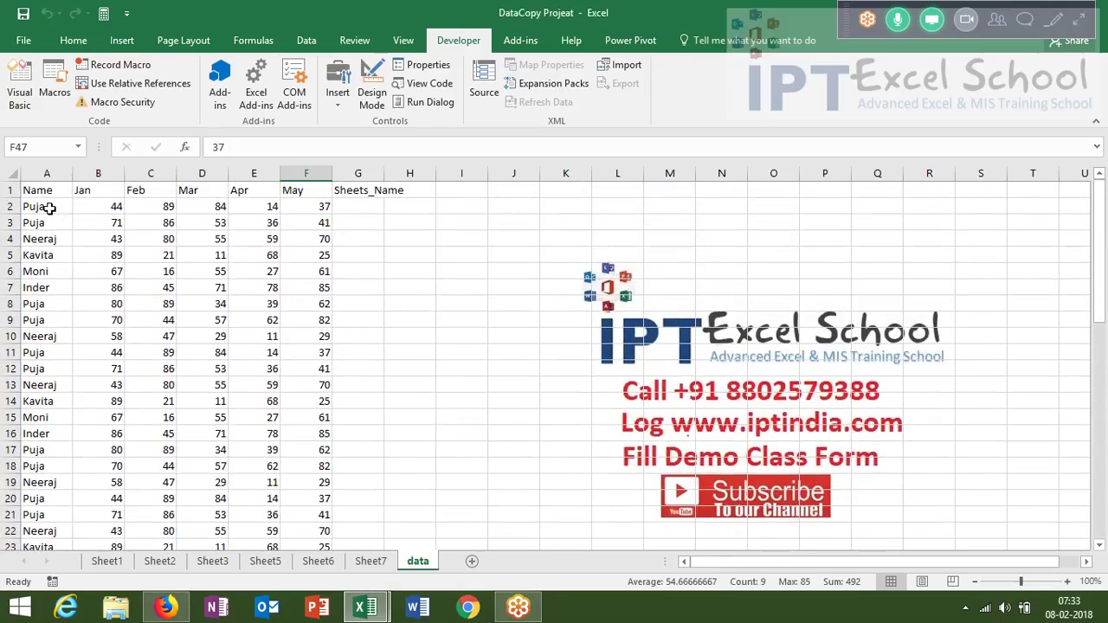
{"action": "left_click", "coordinate": [49, 208]}
{"action": "left_click", "coordinate": [102, 205]}
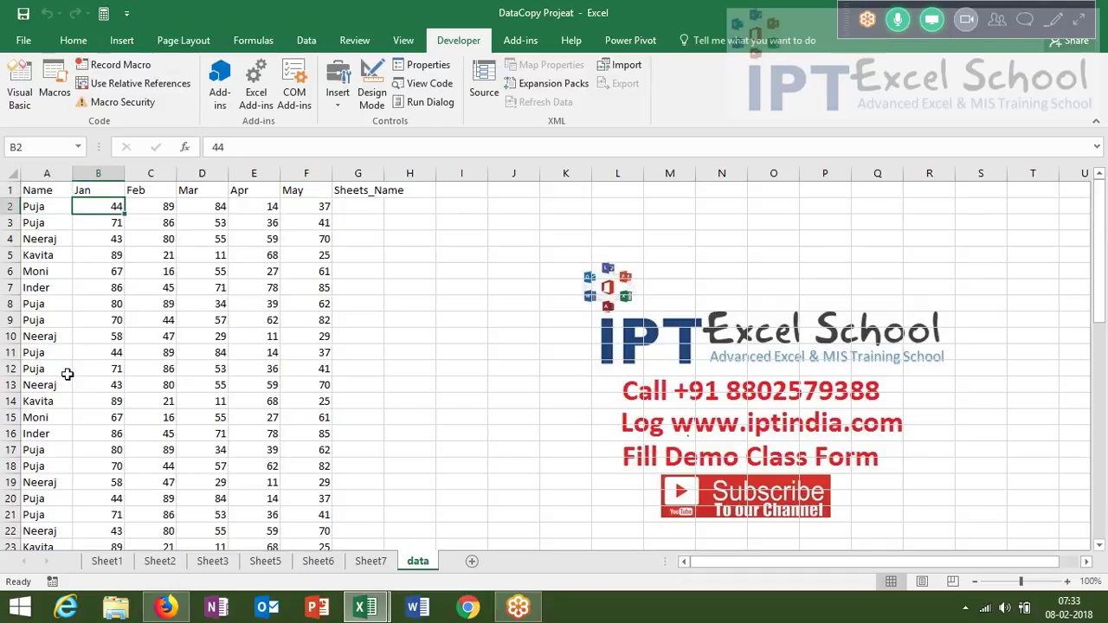
{"action": "left_click", "coordinate": [104, 562]}
{"action": "left_click", "coordinate": [115, 208]}
{"action": "left_click", "coordinate": [165, 211]}
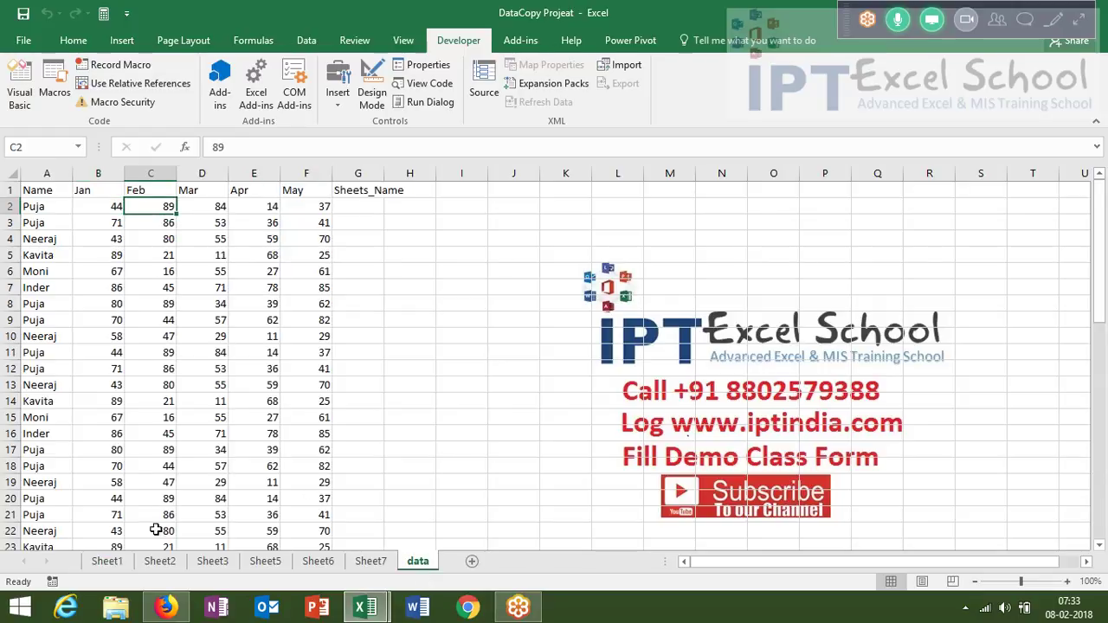
{"action": "left_click", "coordinate": [106, 561]}
{"action": "left_click", "coordinate": [115, 207]}
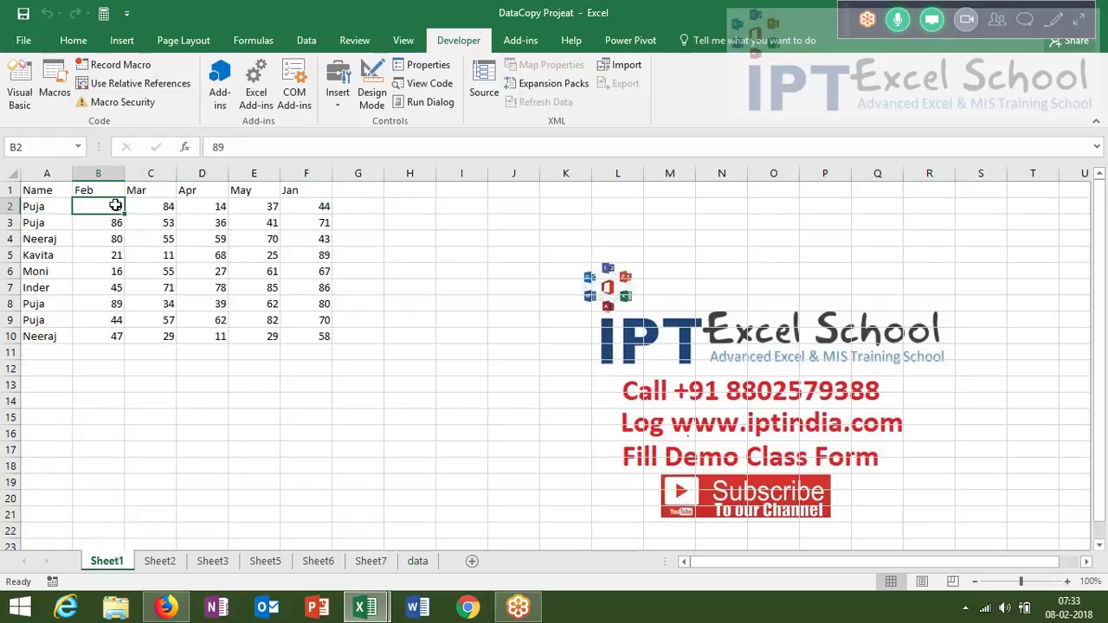
- Check Sheet2's F2, then verify A8 and C8 on the data sheet before returning to the code
{"action": "left_click", "coordinate": [159, 562]}
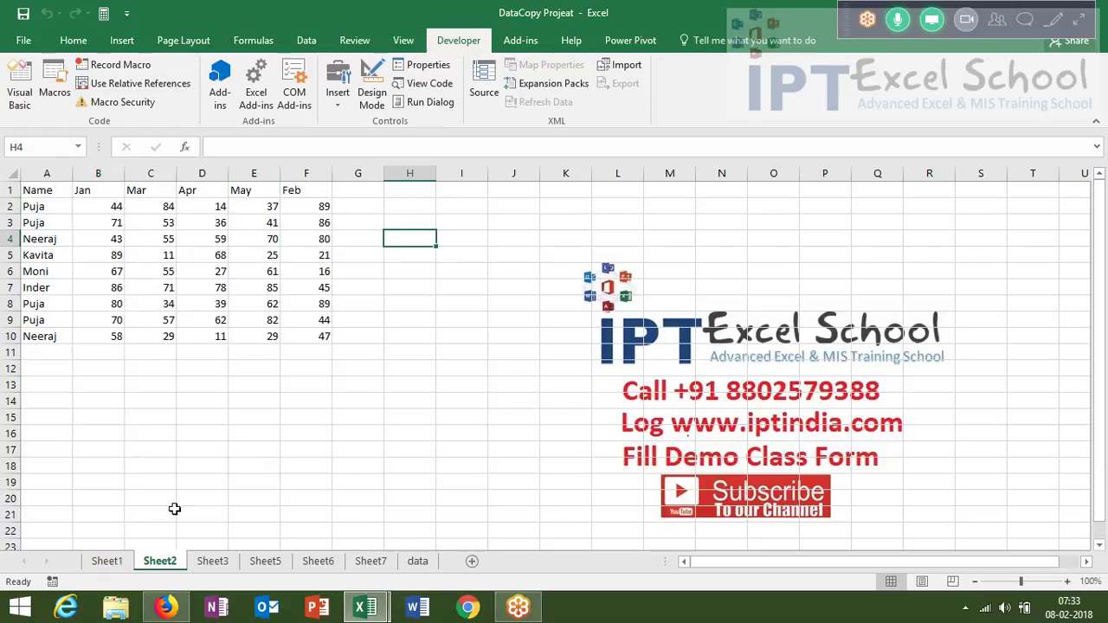
{"action": "left_click", "coordinate": [309, 209]}
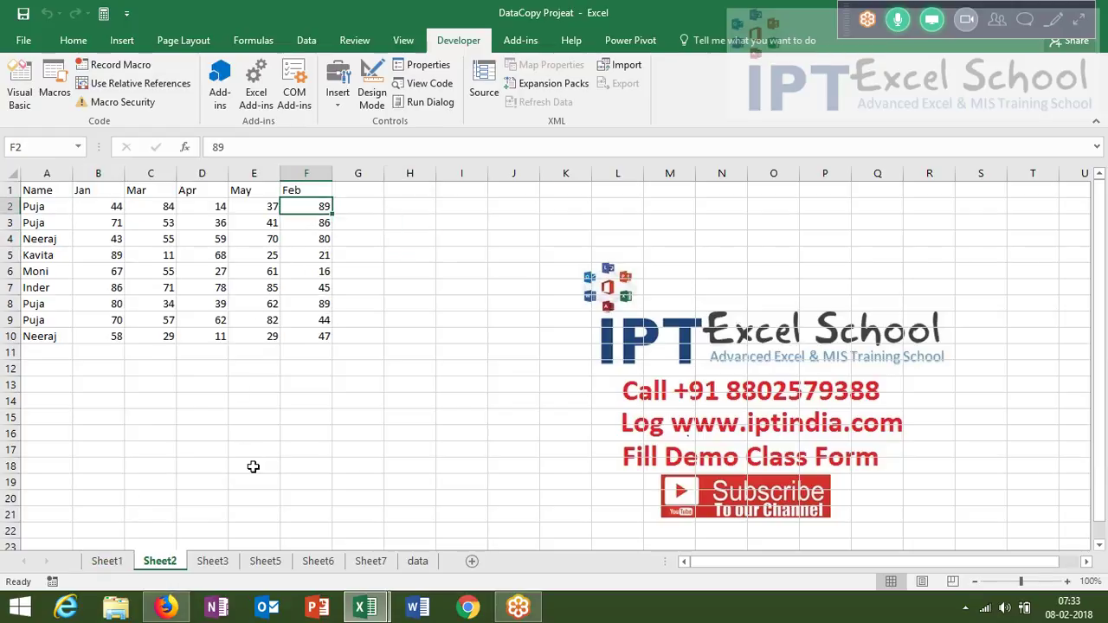
{"action": "left_click", "coordinate": [415, 562]}
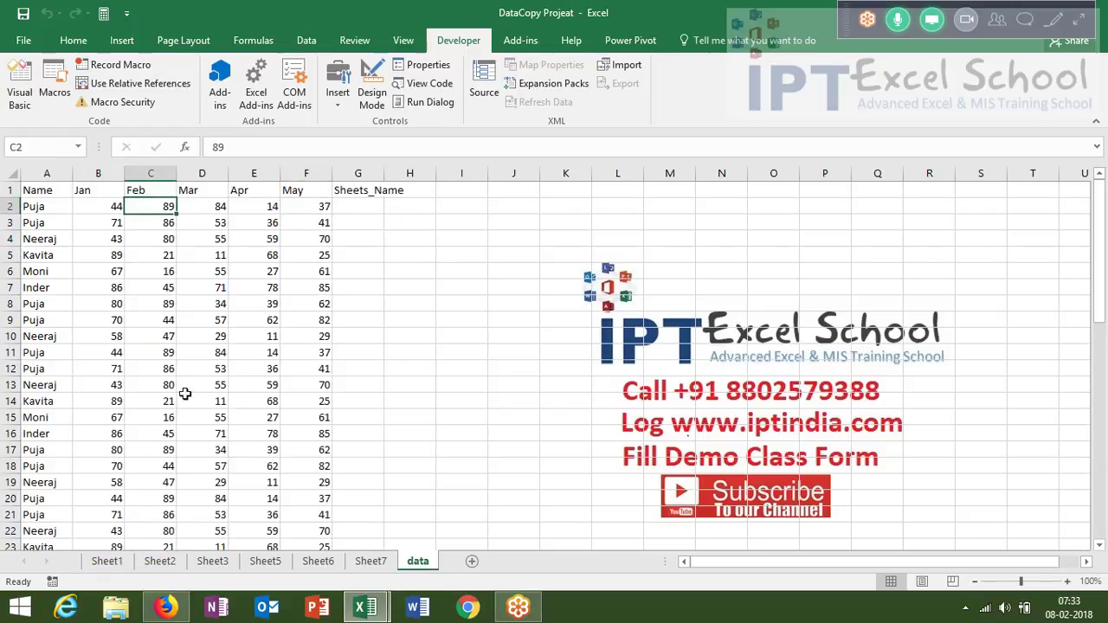
{"action": "left_click", "coordinate": [39, 307]}
{"action": "left_click", "coordinate": [162, 305]}
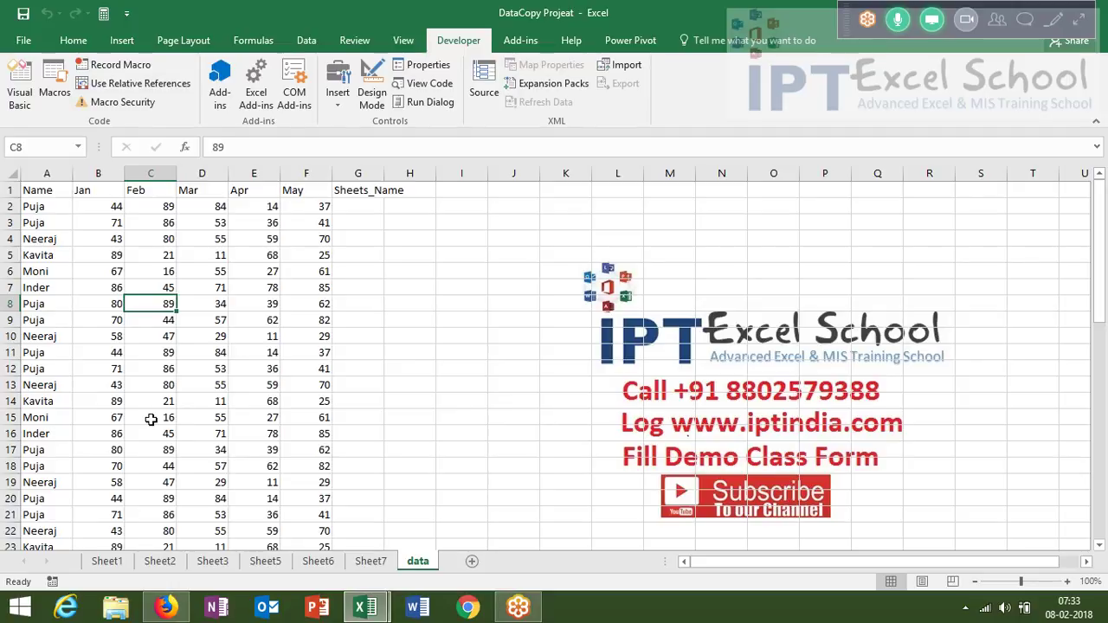
{"action": "key", "text": "alt+F11"}
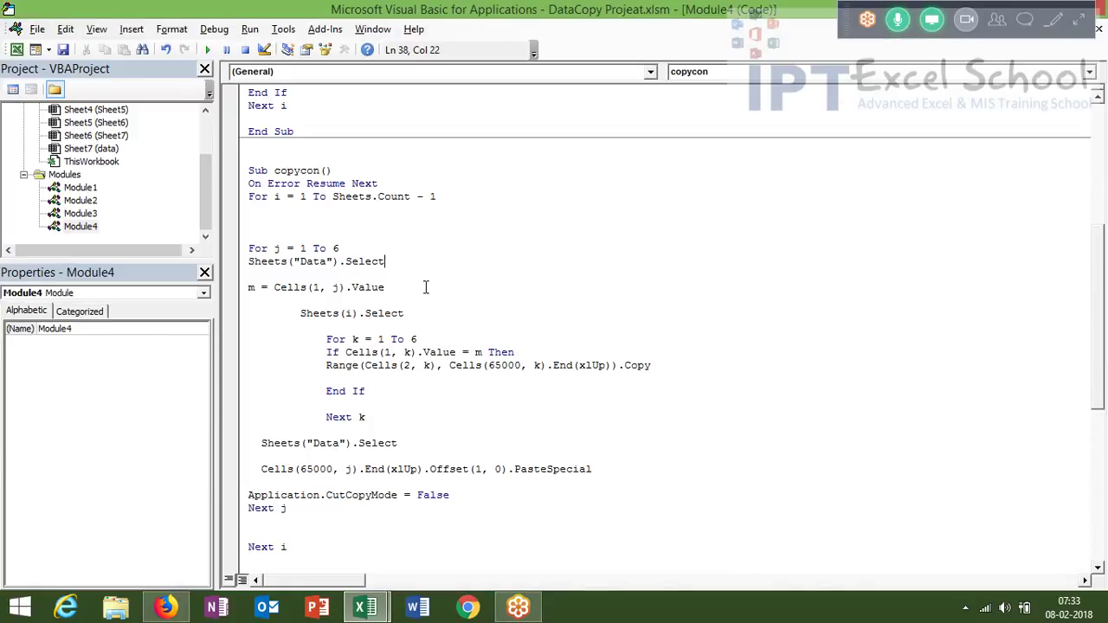
- Highlight the sheet range of the i loop in the copycon code
{"action": "left_click", "coordinate": [966, 608]}
{"action": "left_click", "coordinate": [799, 519]}
{"action": "left_click_drag", "start_coordinate": [277, 198], "coordinate": [445, 194]}
- Clear the data sheet from A2 through the last filled row and column, leaving the header
{"action": "key", "text": "alt+F11"}
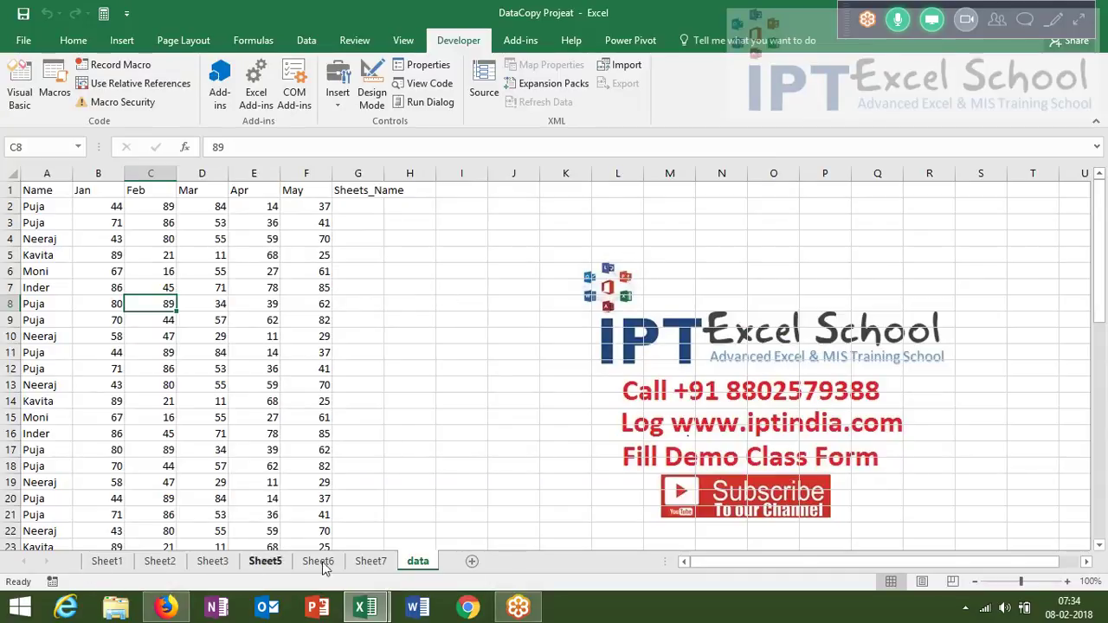
{"action": "left_click", "coordinate": [409, 351]}
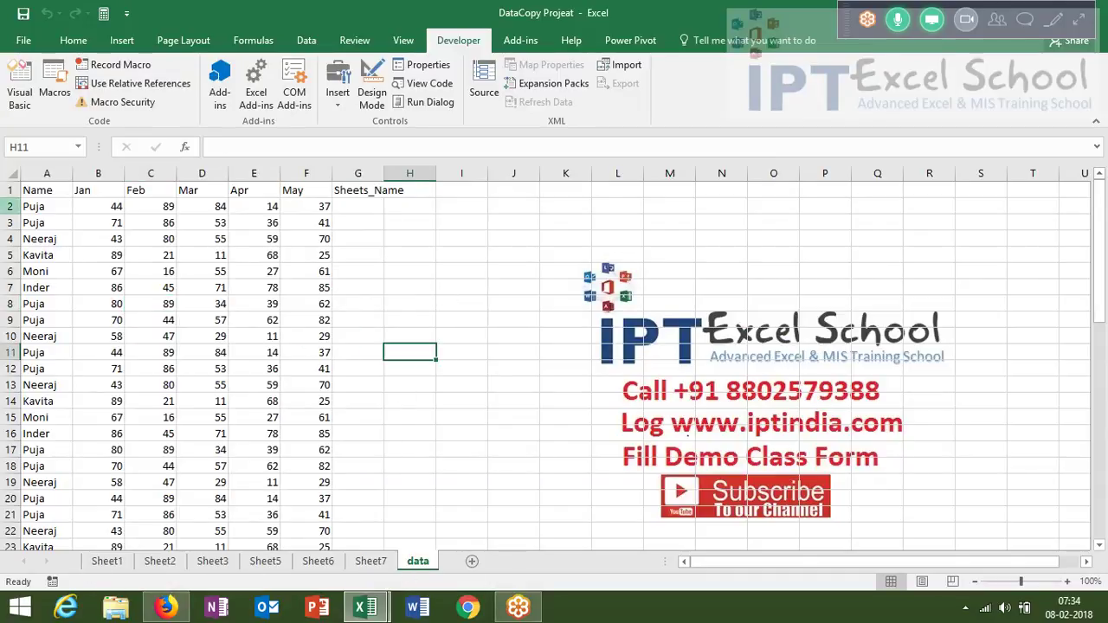
{"action": "left_click", "coordinate": [31, 206]}
{"action": "key", "text": "ctrl+shift+Right"}
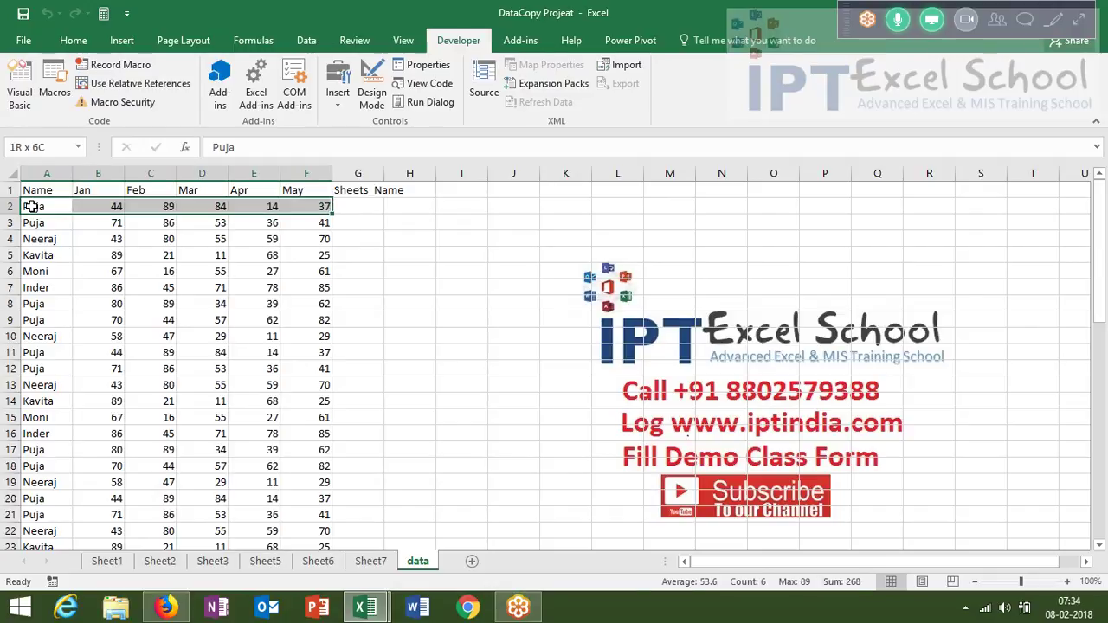
{"action": "key", "text": "ctrl+shift+Down"}
{"action": "key", "text": "Delete"}
{"action": "key", "text": "ctrl+Home"}
{"action": "key", "text": "alt+F11"}
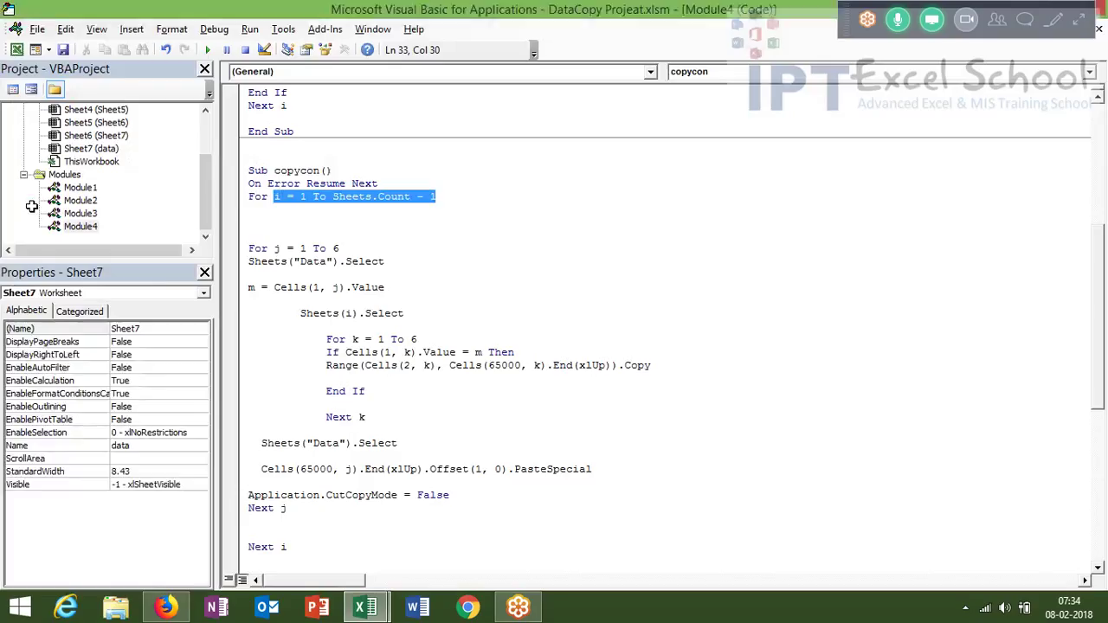
- Select the word For on the i loop line and glance at the workbook
{"action": "left_click", "coordinate": [265, 197]}
{"action": "double_click", "coordinate": [265, 197]}
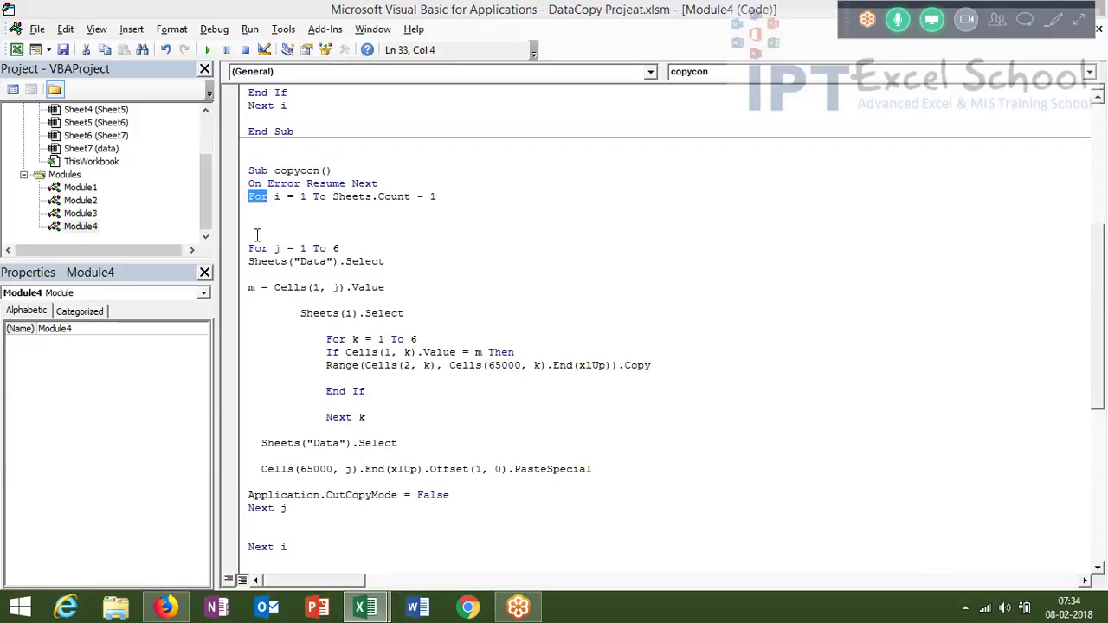
{"action": "key", "text": "alt+F11"}
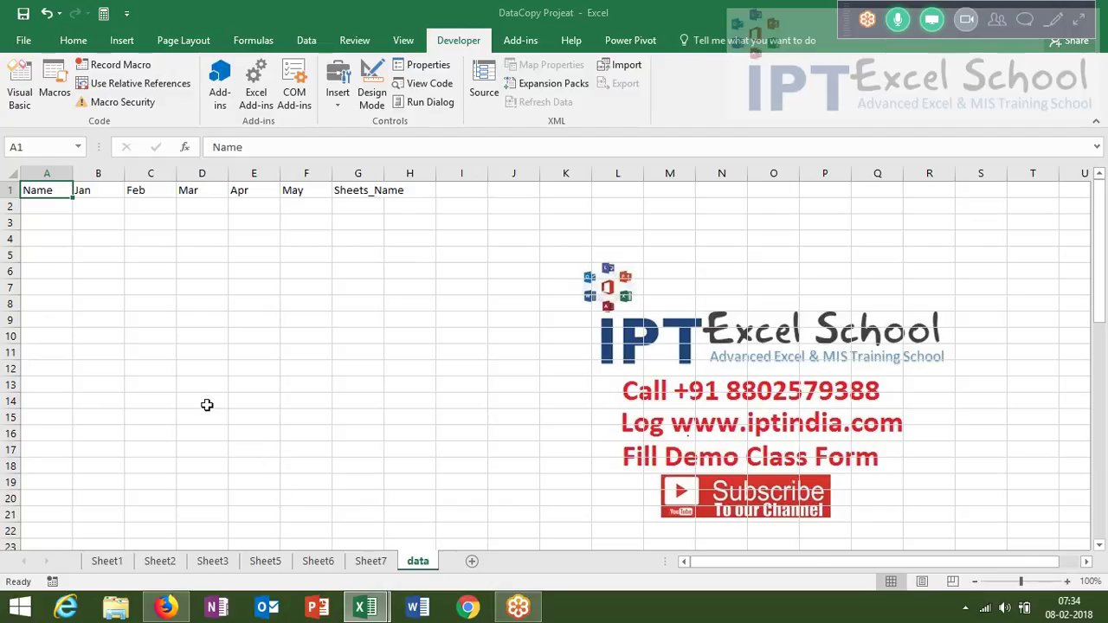
{"action": "key", "text": "alt+F11"}
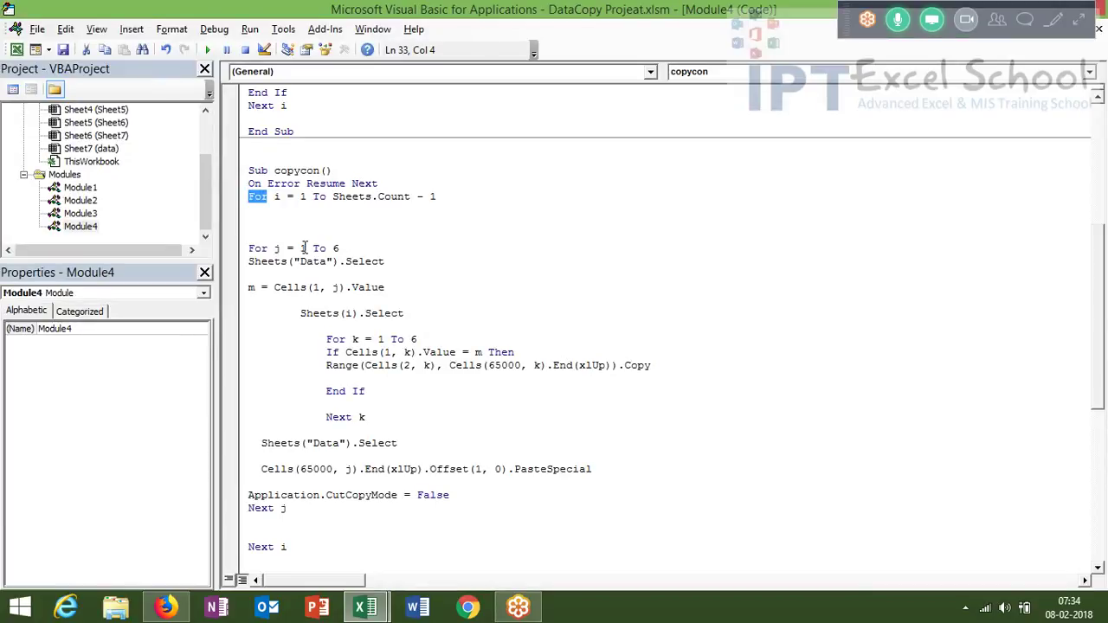
{"action": "left_click", "coordinate": [296, 248]}
{"action": "key", "text": "alt+F11"}
{"action": "left_click", "coordinate": [139, 284]}
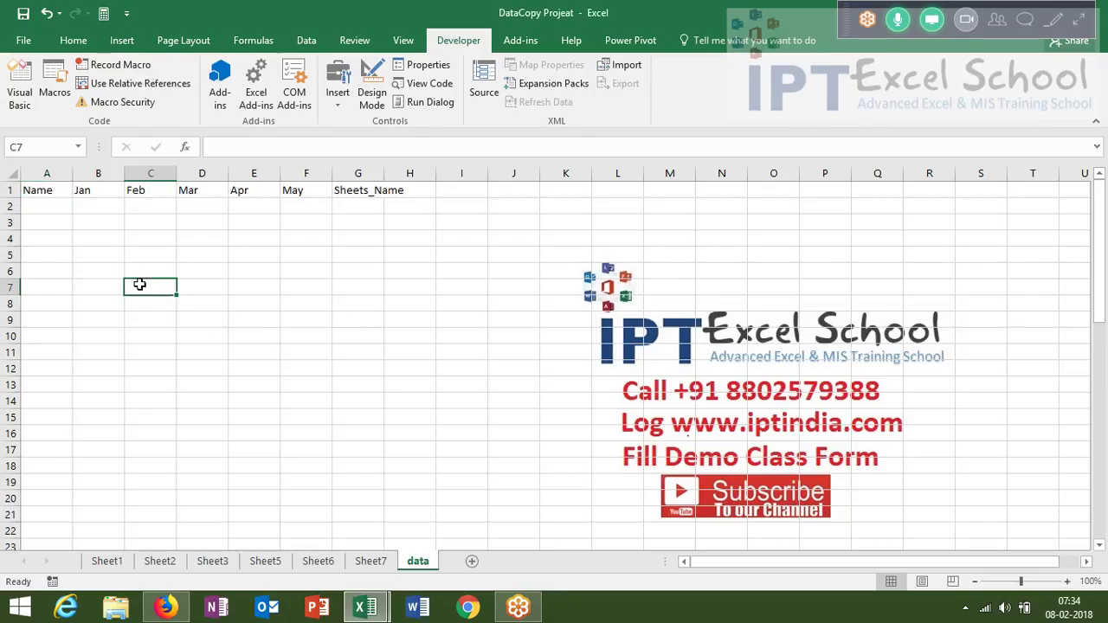
{"action": "left_click_drag", "start_coordinate": [38, 194], "coordinate": [287, 192]}
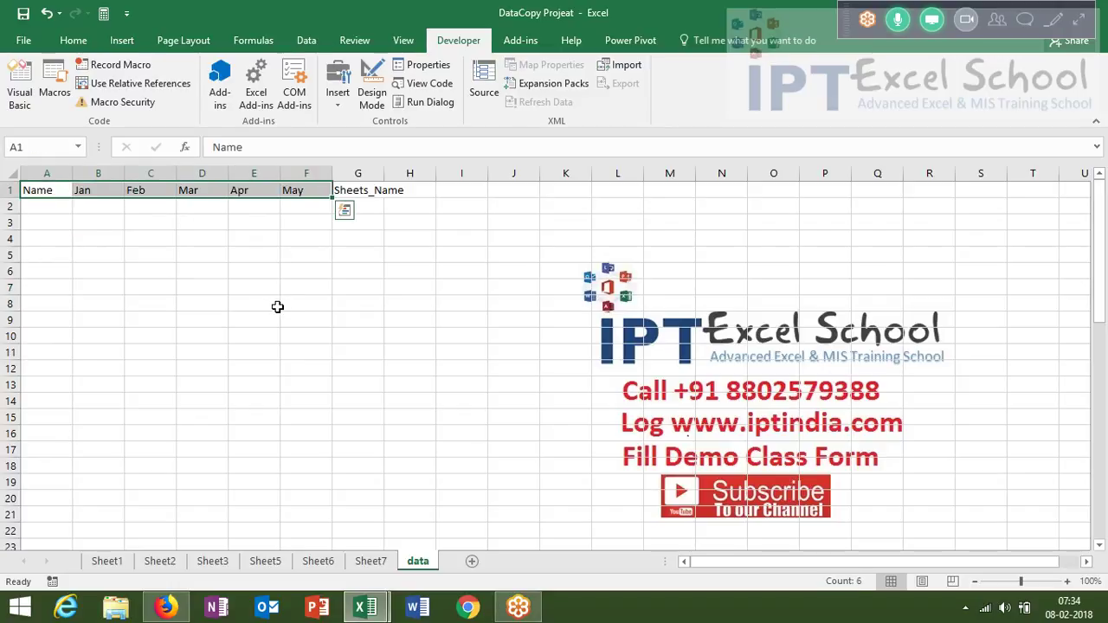
{"action": "left_click", "coordinate": [107, 561]}
{"action": "left_click_drag", "start_coordinate": [37, 193], "coordinate": [322, 204]}
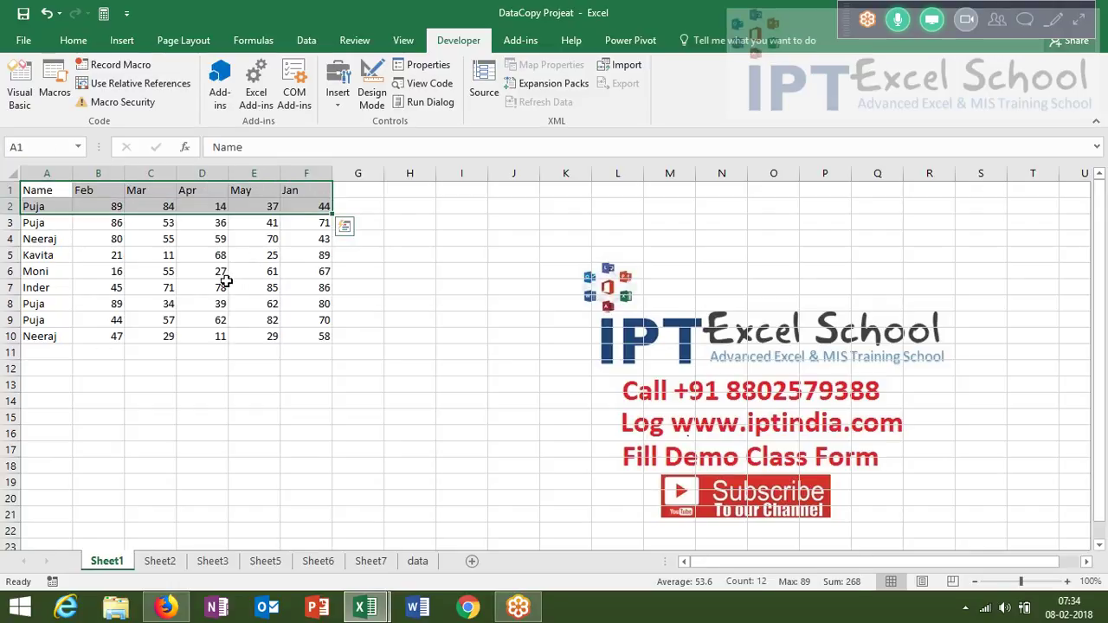
{"action": "key", "text": "alt+F11"}
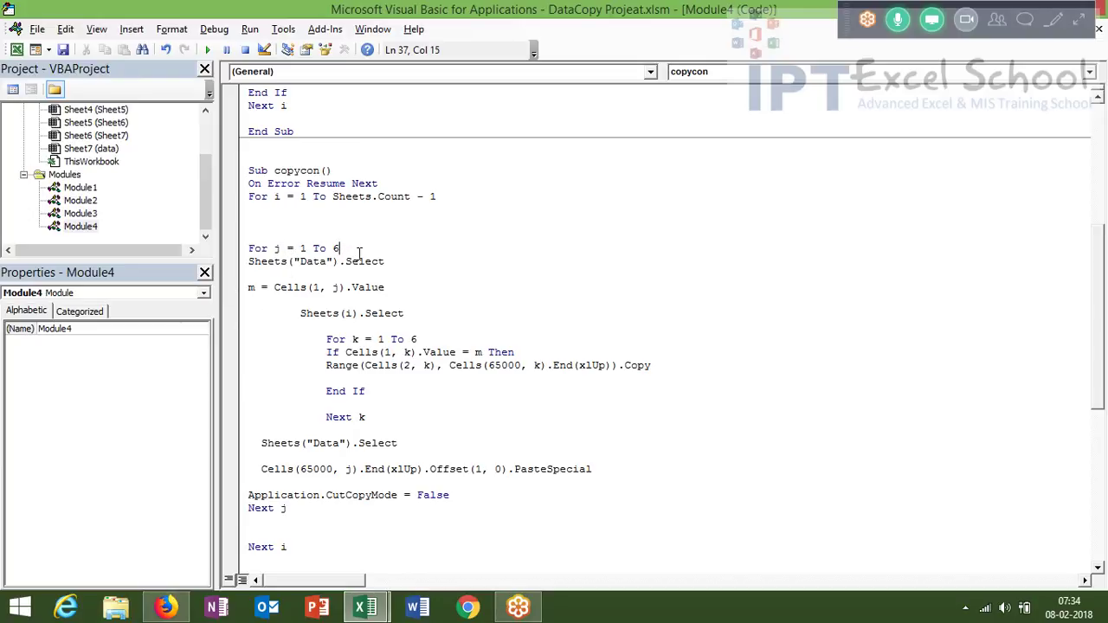
{"action": "double_click", "coordinate": [321, 263]}
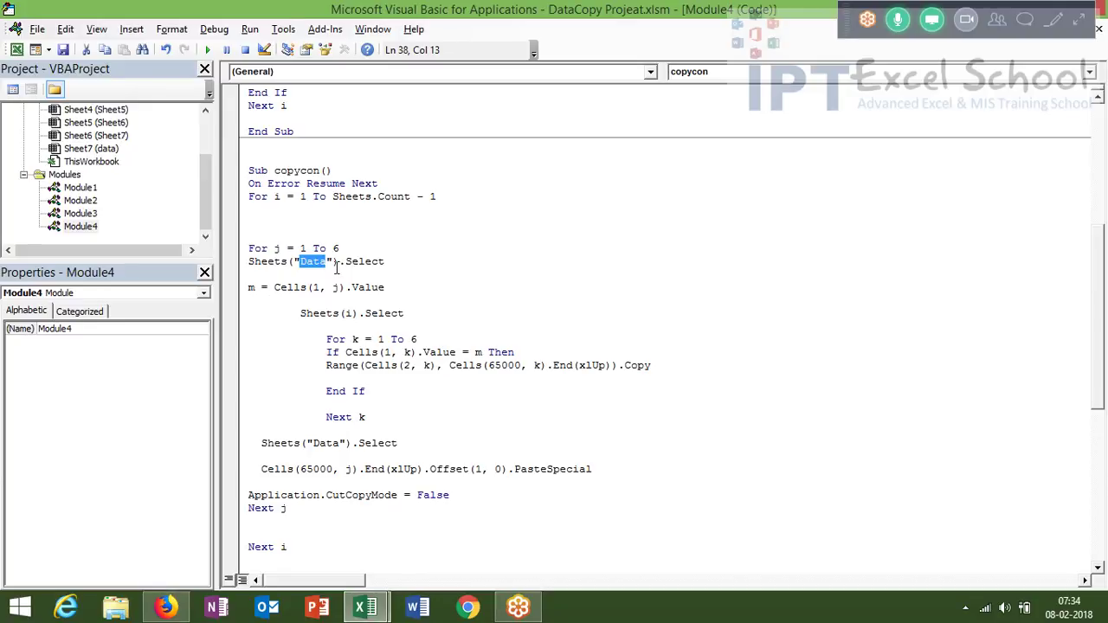
{"action": "left_click", "coordinate": [325, 262]}
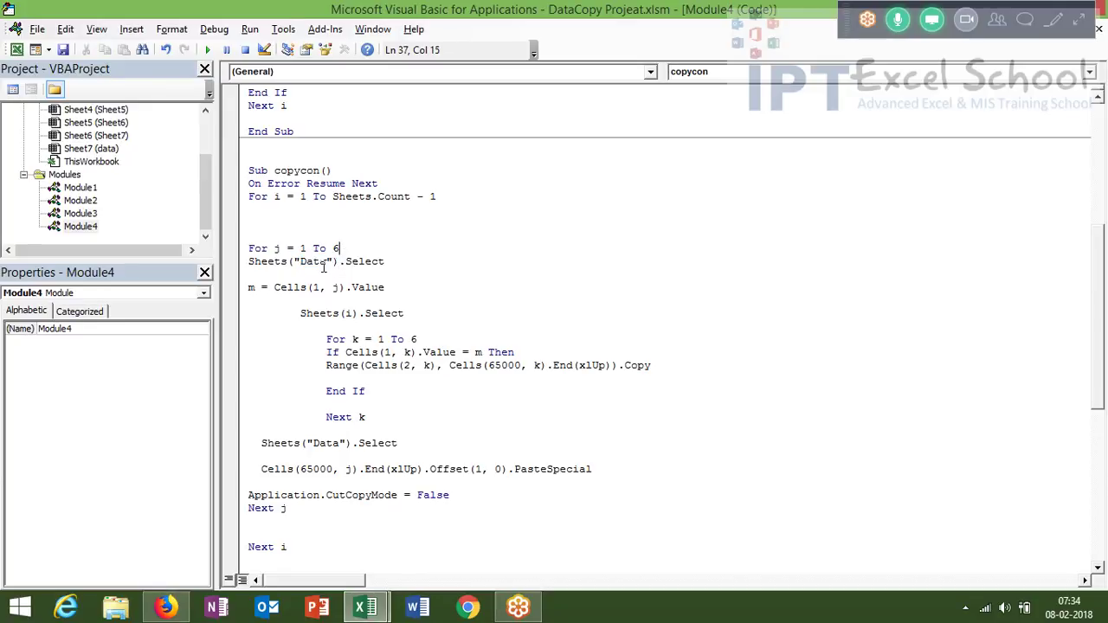
{"action": "key", "text": "alt+F11"}
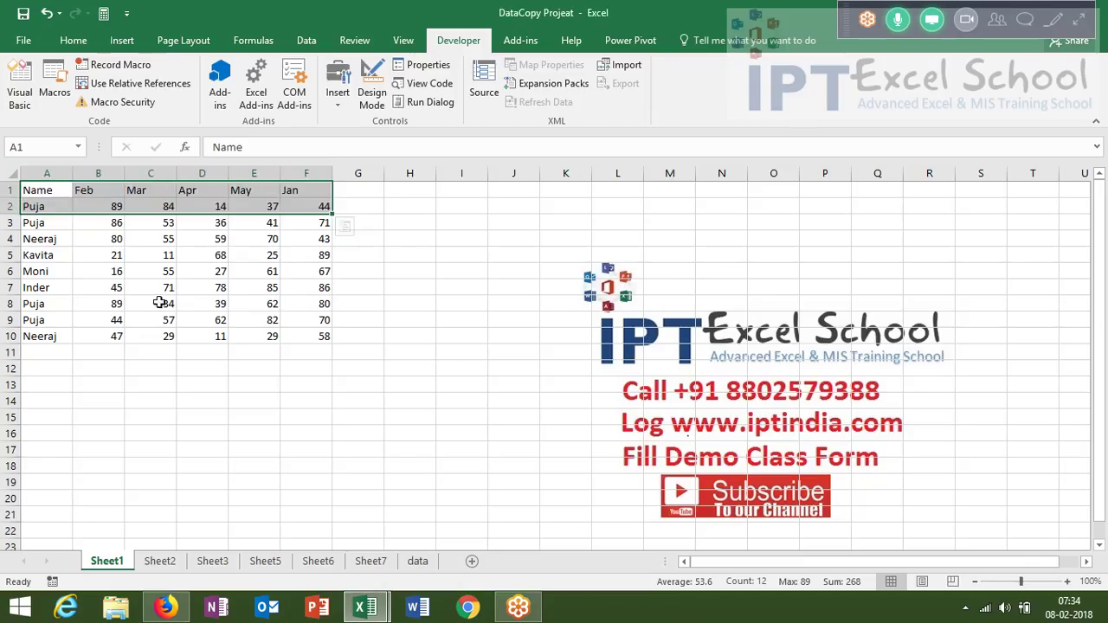
{"action": "left_click", "coordinate": [419, 561]}
{"action": "key", "text": "alt+F11"}
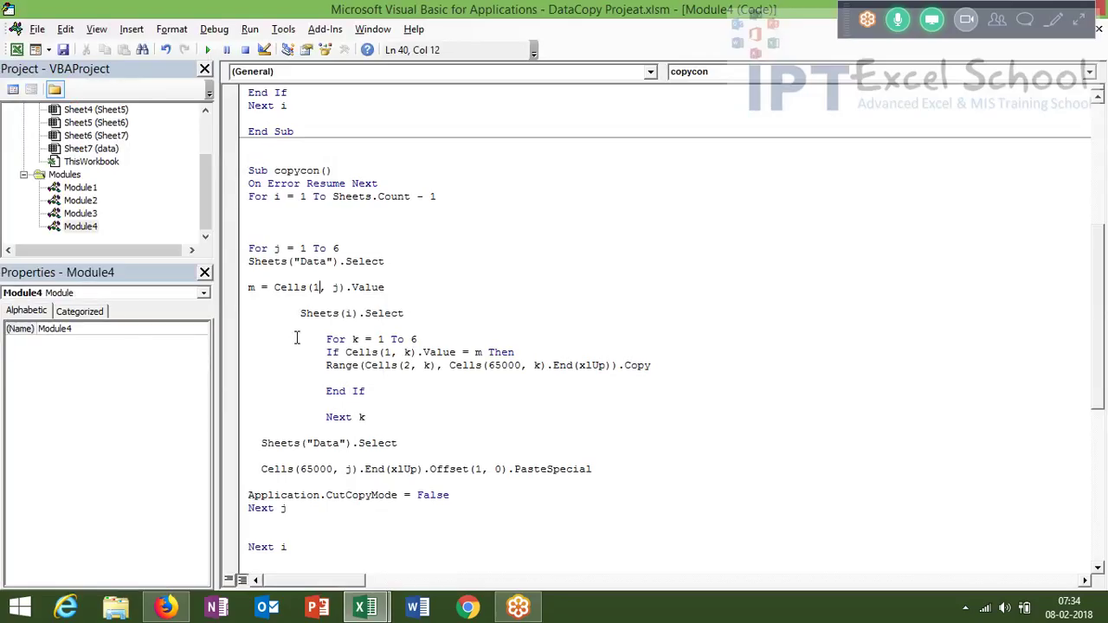
{"action": "double_click", "coordinate": [315, 288]}
{"action": "left_click", "coordinate": [348, 295]}
{"action": "double_click", "coordinate": [279, 249]}
{"action": "left_click", "coordinate": [326, 287]}
{"action": "key", "text": "alt+F11"}
{"action": "left_click", "coordinate": [42, 192]}
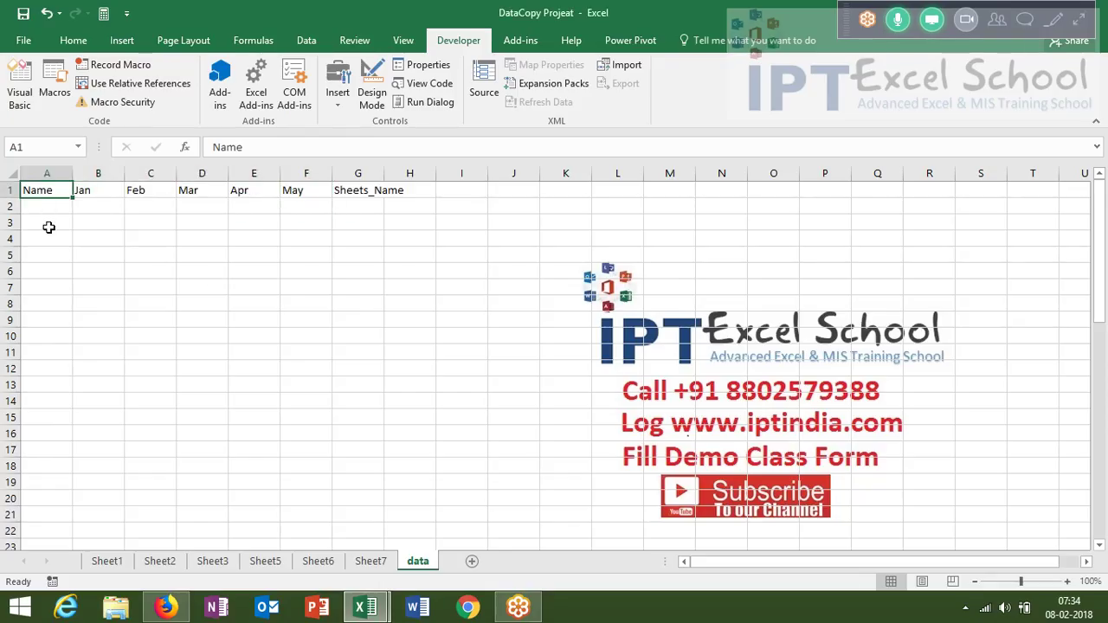
- Review Module4's code, marking the variable m and the Sheets(i).Select line
{"action": "key", "text": "alt+F11"}
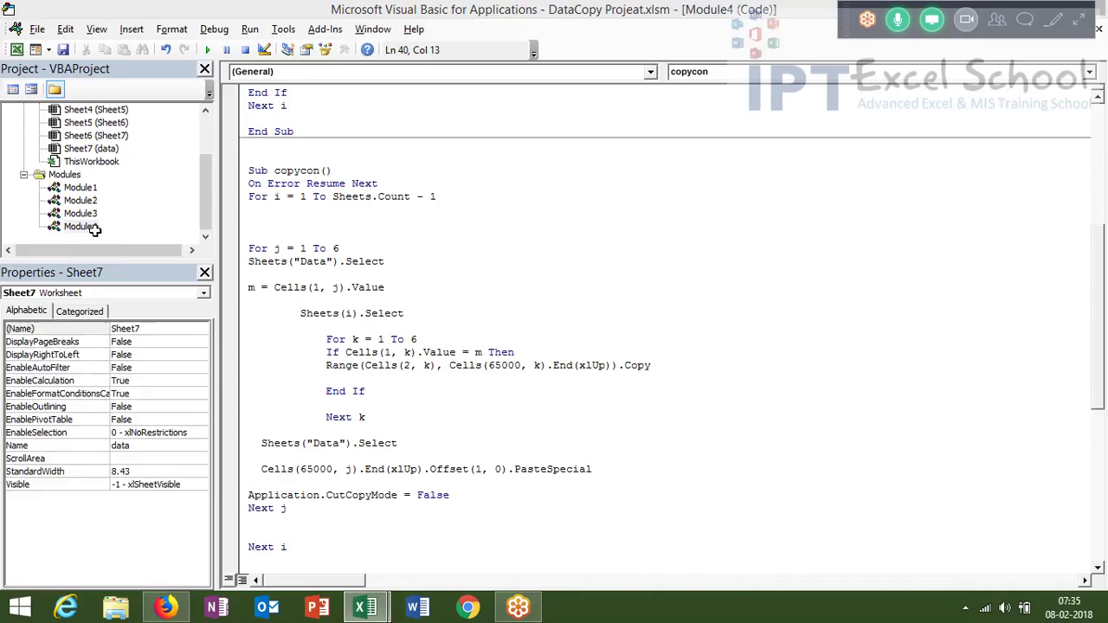
{"action": "left_click", "coordinate": [82, 226]}
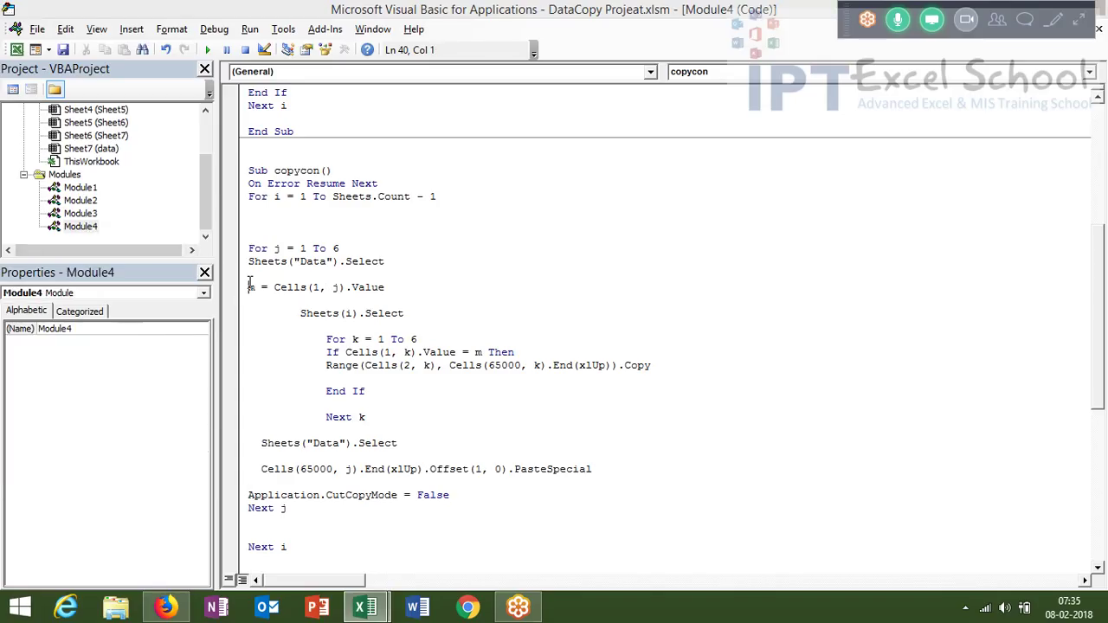
{"action": "double_click", "coordinate": [250, 286]}
{"action": "double_click", "coordinate": [322, 313]}
{"action": "left_click", "coordinate": [374, 316]}
- Compare Sheet1's month headers in row 1 with the To bound of the k loop
{"action": "key", "text": "alt+F11"}
{"action": "left_click", "coordinate": [107, 561]}
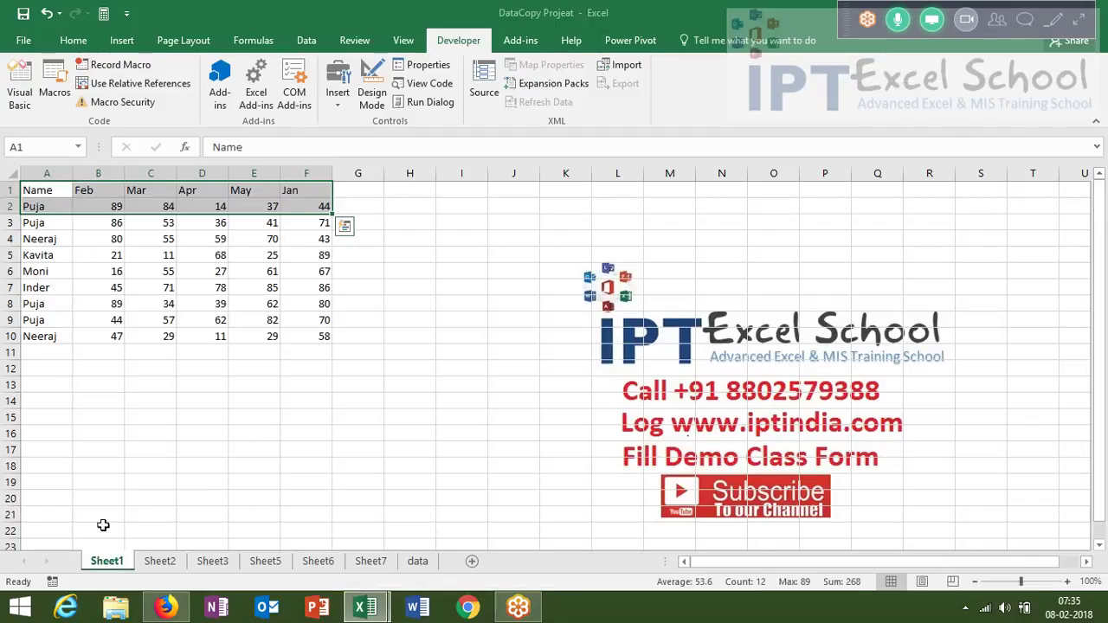
{"action": "left_click_drag", "start_coordinate": [41, 189], "coordinate": [249, 192]}
{"action": "key", "text": "alt+F11"}
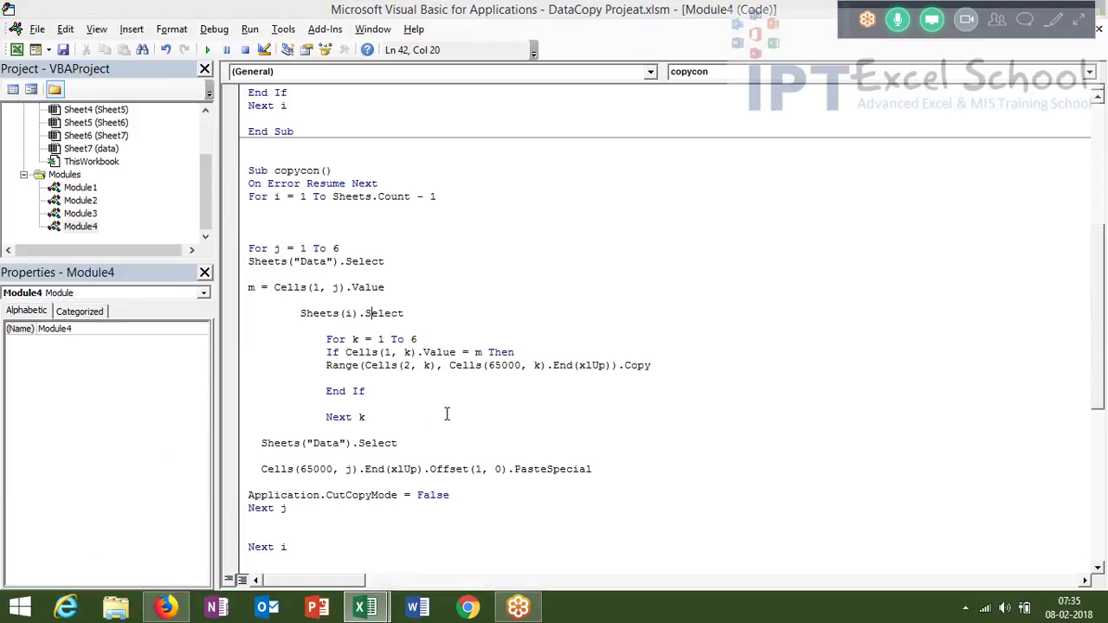
{"action": "double_click", "coordinate": [397, 339]}
- Step through the Range copy line to copy Sheet1's Jan values, then check the data sheet
{"action": "key", "text": "alt+F11"}
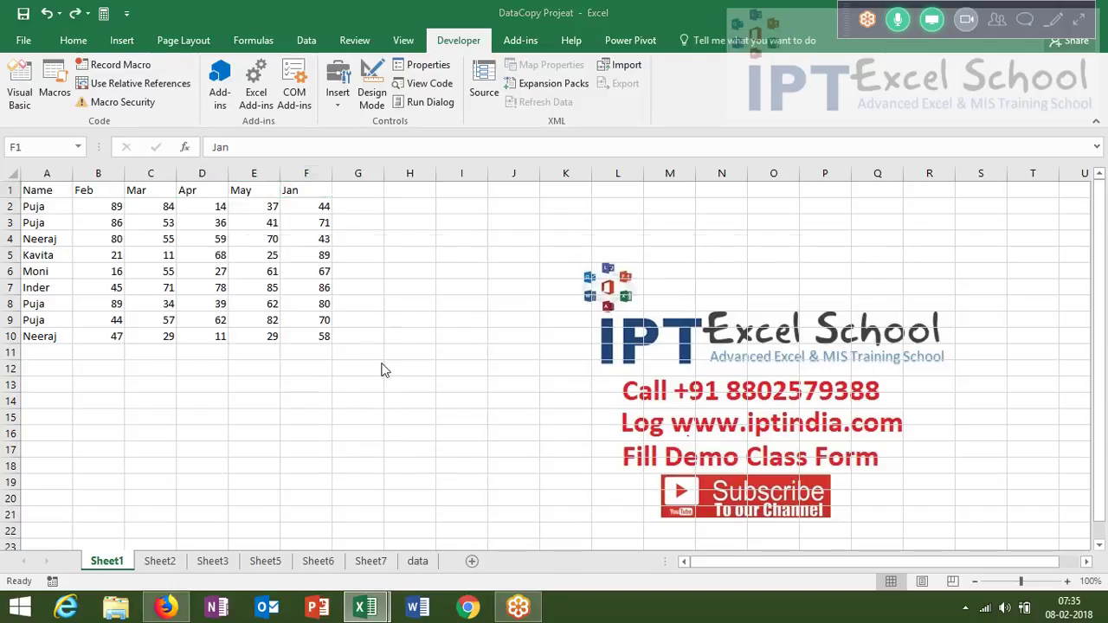
{"action": "key", "text": "Down"}
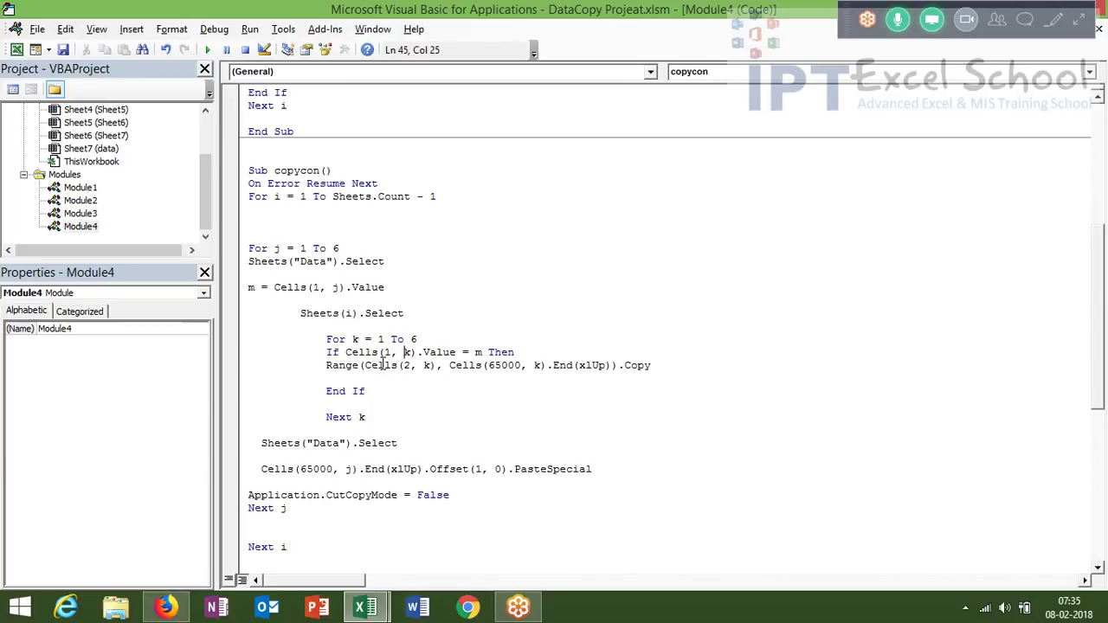
{"action": "key", "text": "F5"}
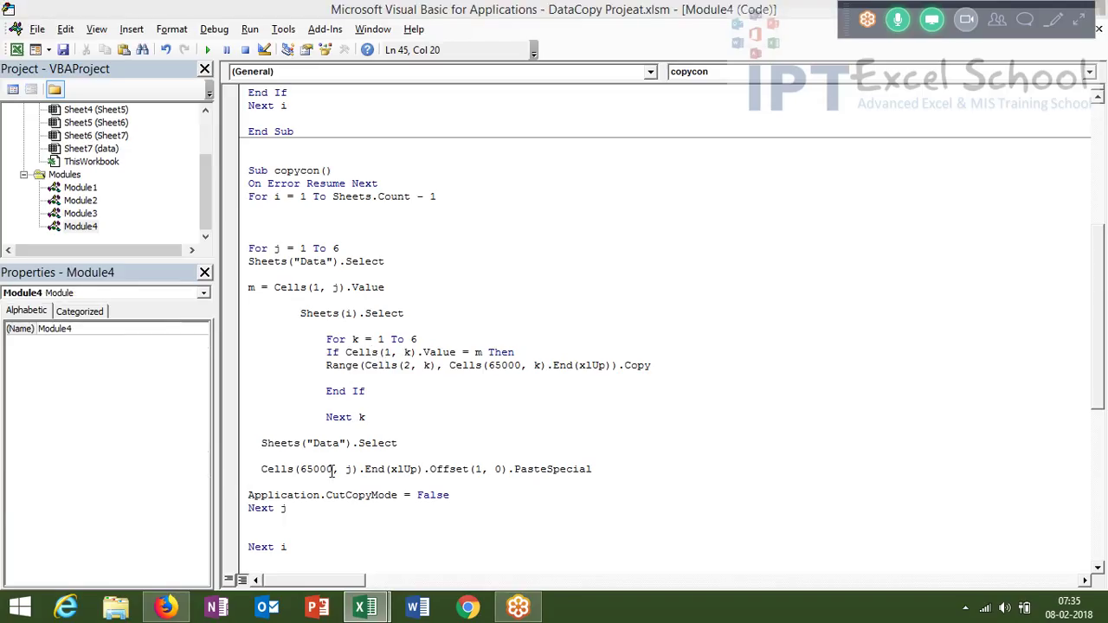
{"action": "left_click", "coordinate": [268, 442]}
{"action": "key", "text": "alt+F11"}
{"action": "left_click", "coordinate": [414, 563]}
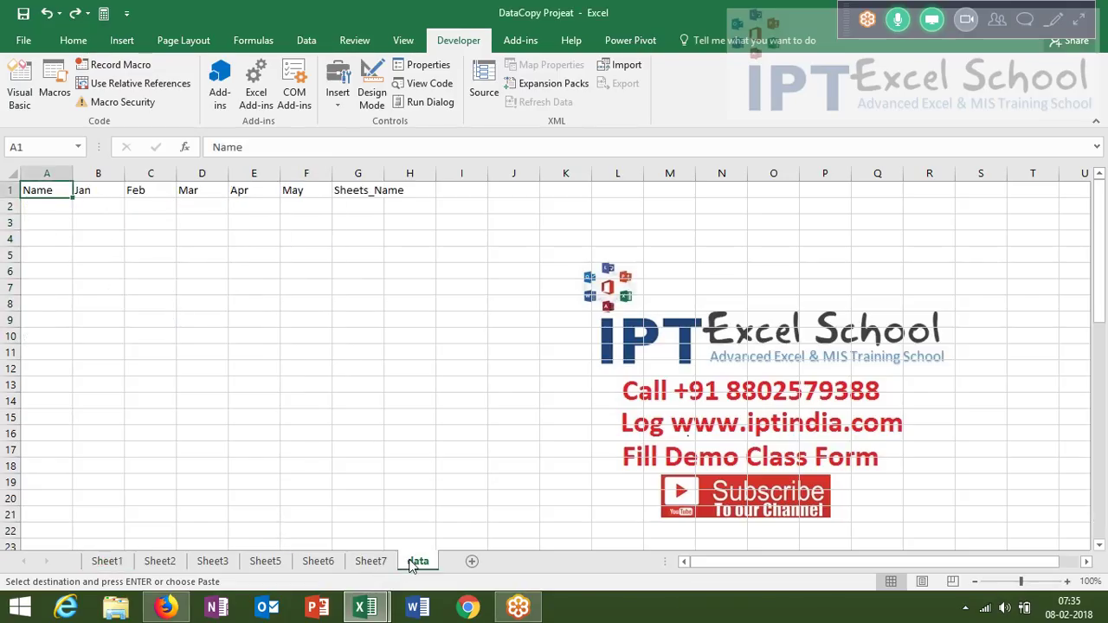
{"action": "key", "text": "alt+F11"}
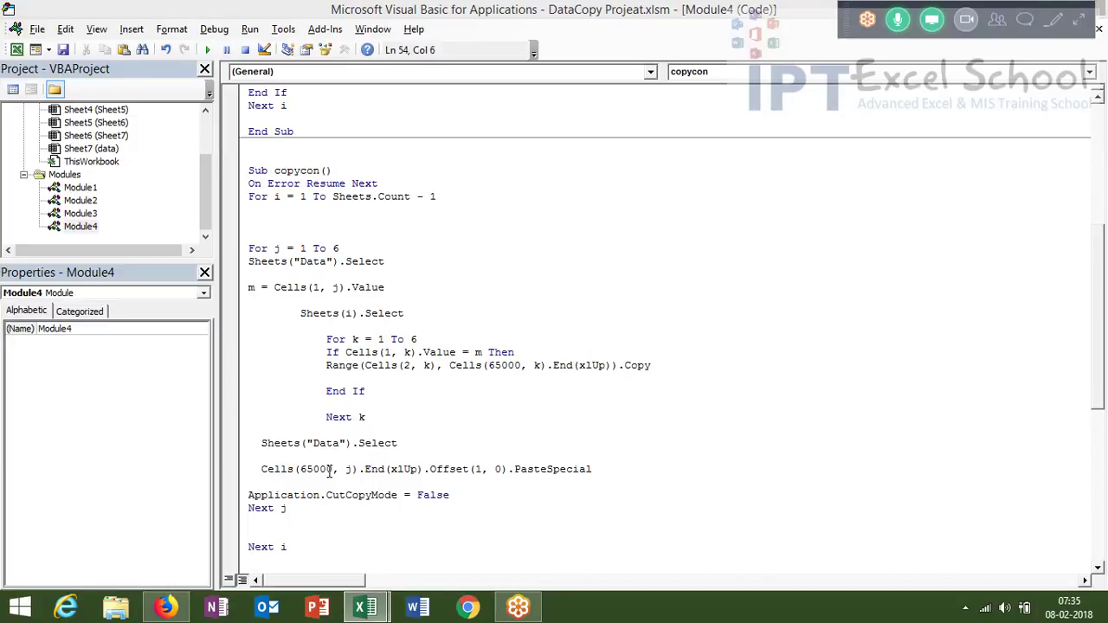
{"action": "key", "text": "alt+F11"}
{"action": "key", "text": "alt+F11"}
- Paste the copied Jan values into the data sheet starting at B2
{"action": "left_click_drag", "start_coordinate": [403, 289], "coordinate": [247, 286]}
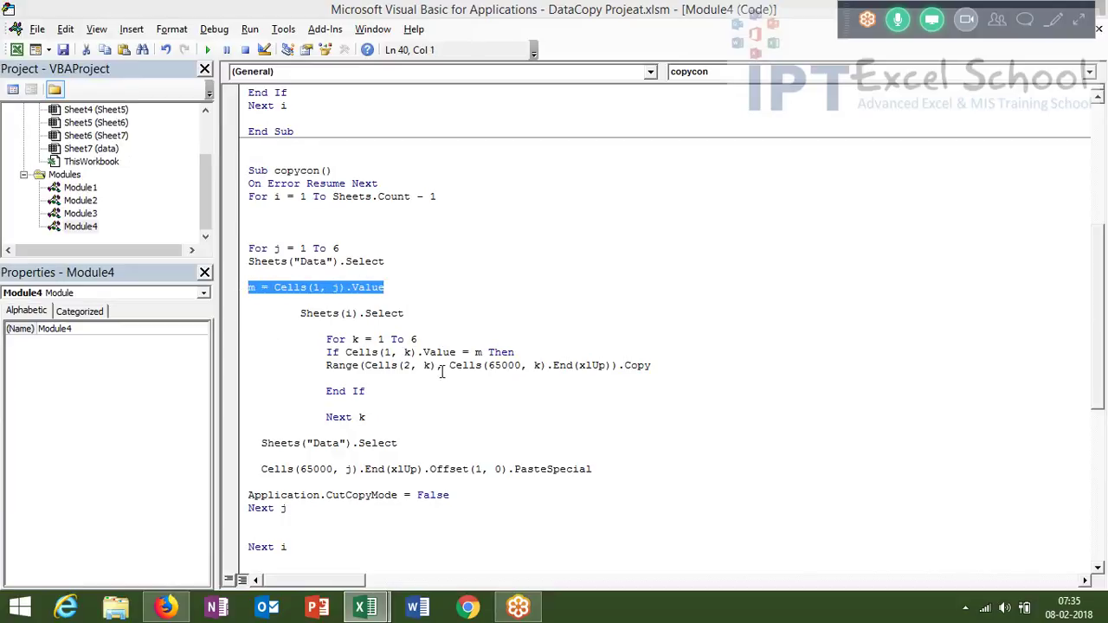
{"action": "key", "text": "alt+F11"}
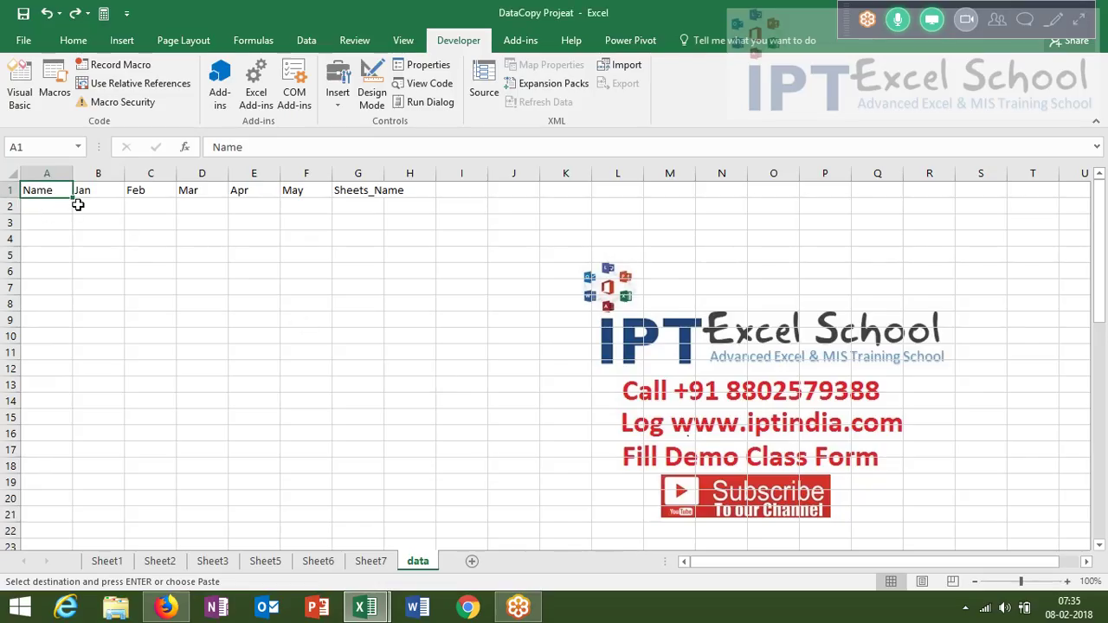
{"action": "left_click", "coordinate": [79, 204]}
{"action": "left_click_drag", "start_coordinate": [79, 205], "coordinate": [77, 260]}
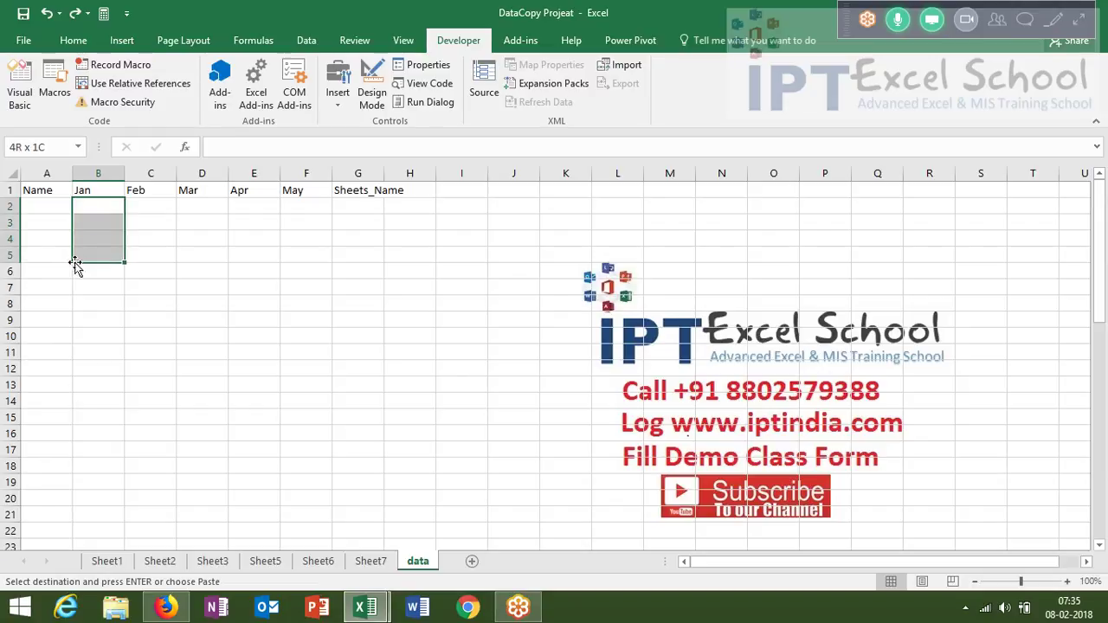
{"action": "left_click", "coordinate": [104, 208]}
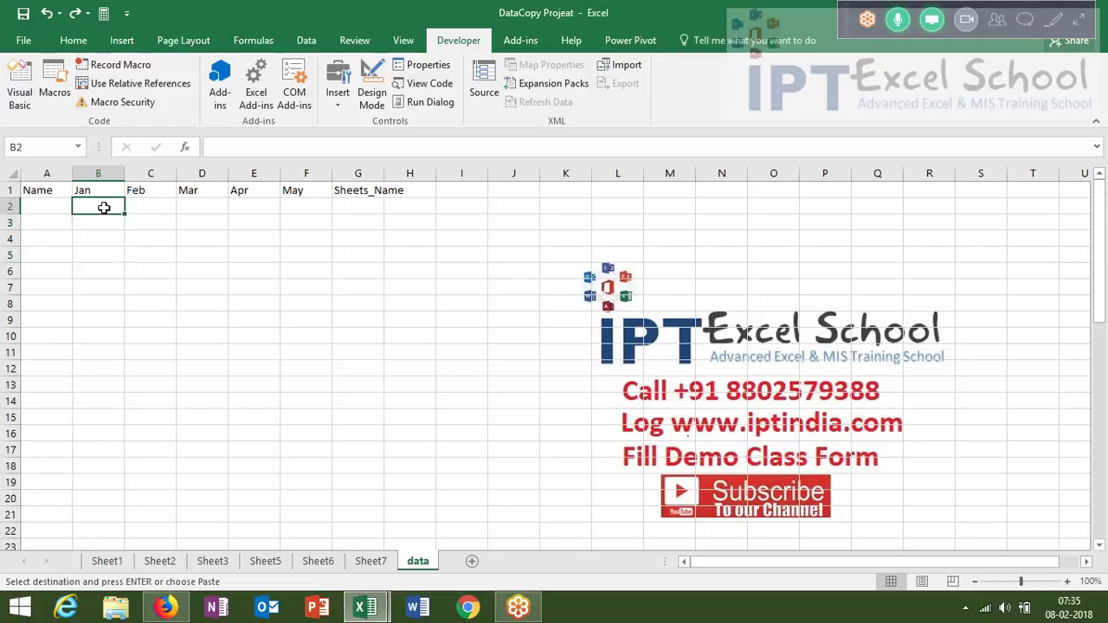
{"action": "key", "text": "ctrl+v"}
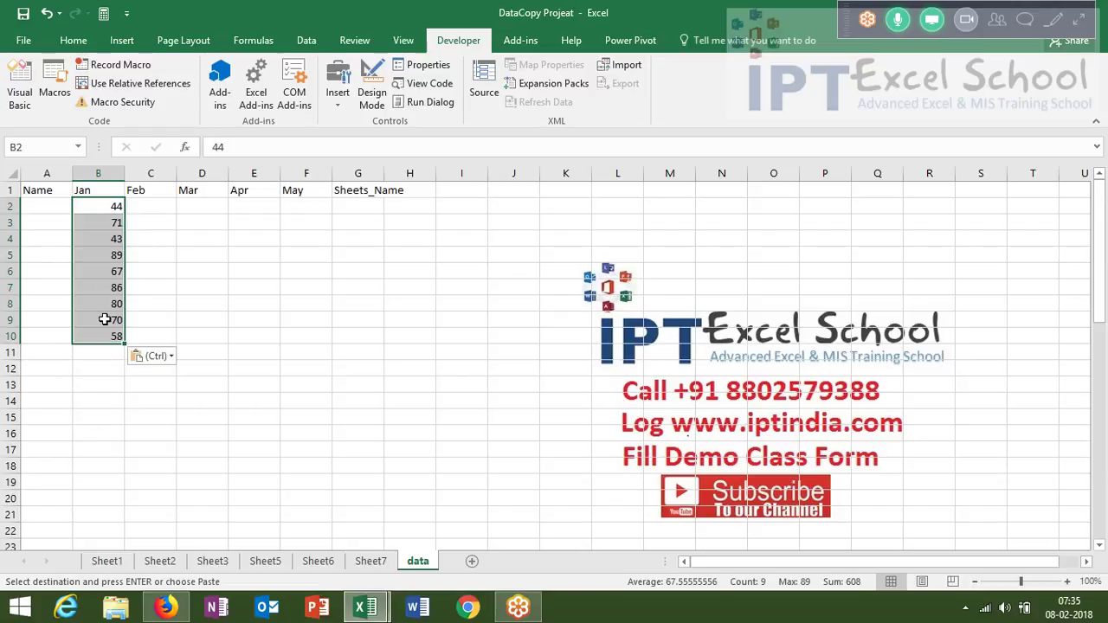
- Delete the pasted trial Jan values from B2:B10 on the data sheet
{"action": "key", "text": "alt+F11"}
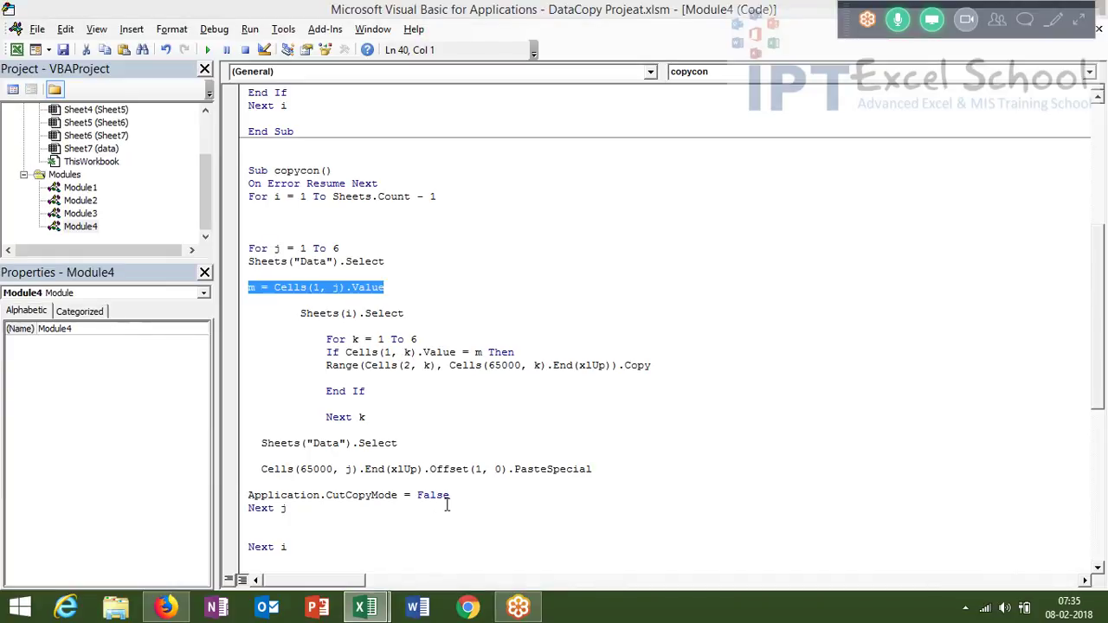
{"action": "key", "text": "alt+F11"}
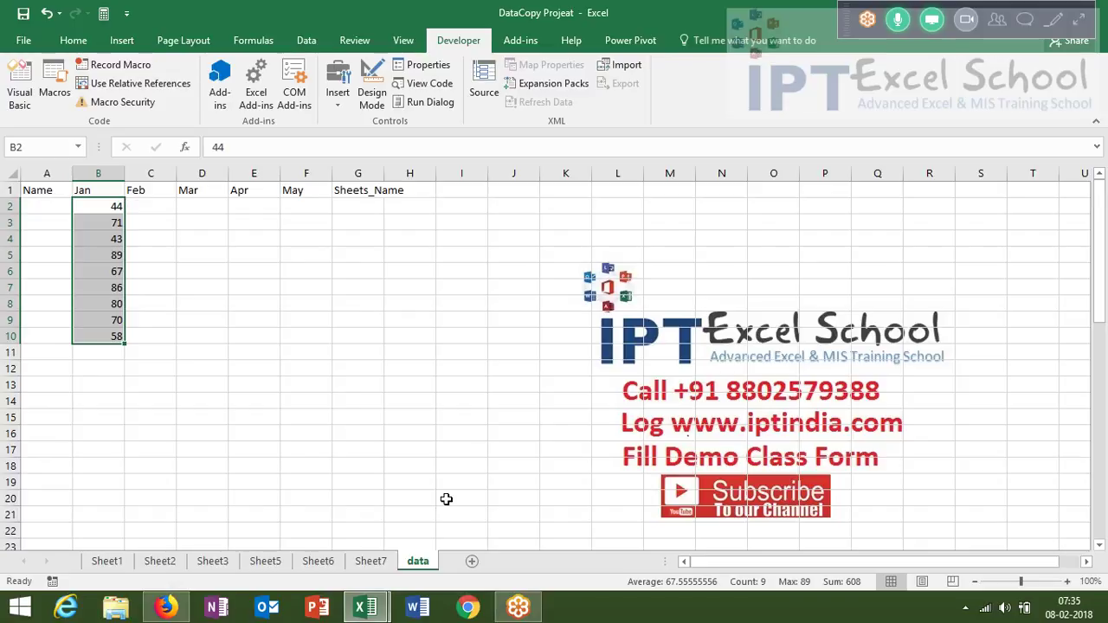
{"action": "key", "text": "alt+F11"}
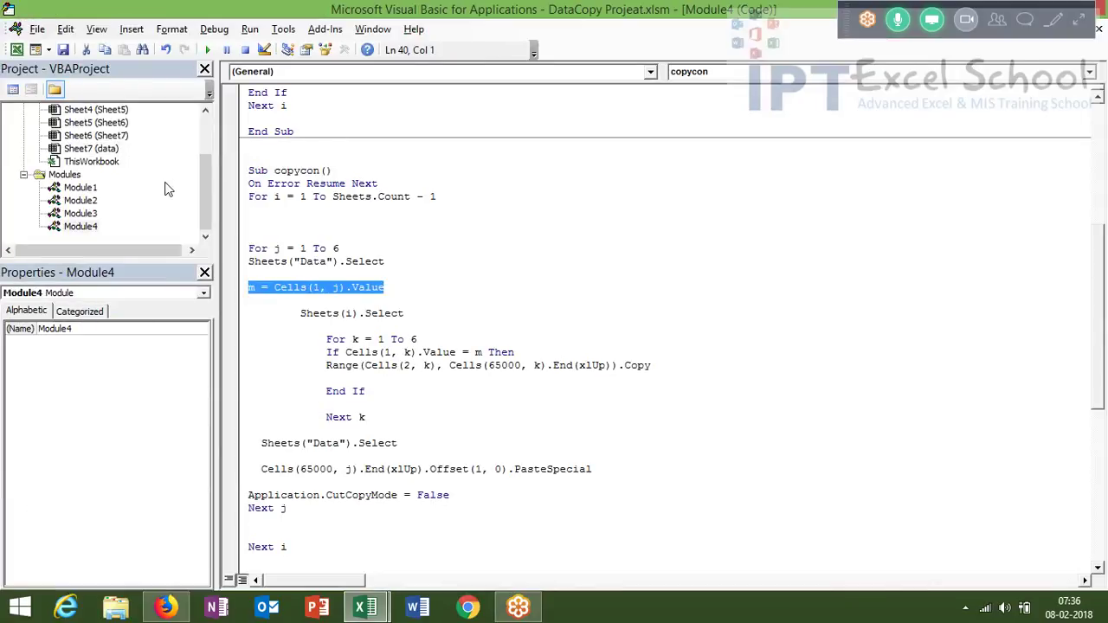
{"action": "key", "text": "alt+F11"}
{"action": "key", "text": "Delete"}
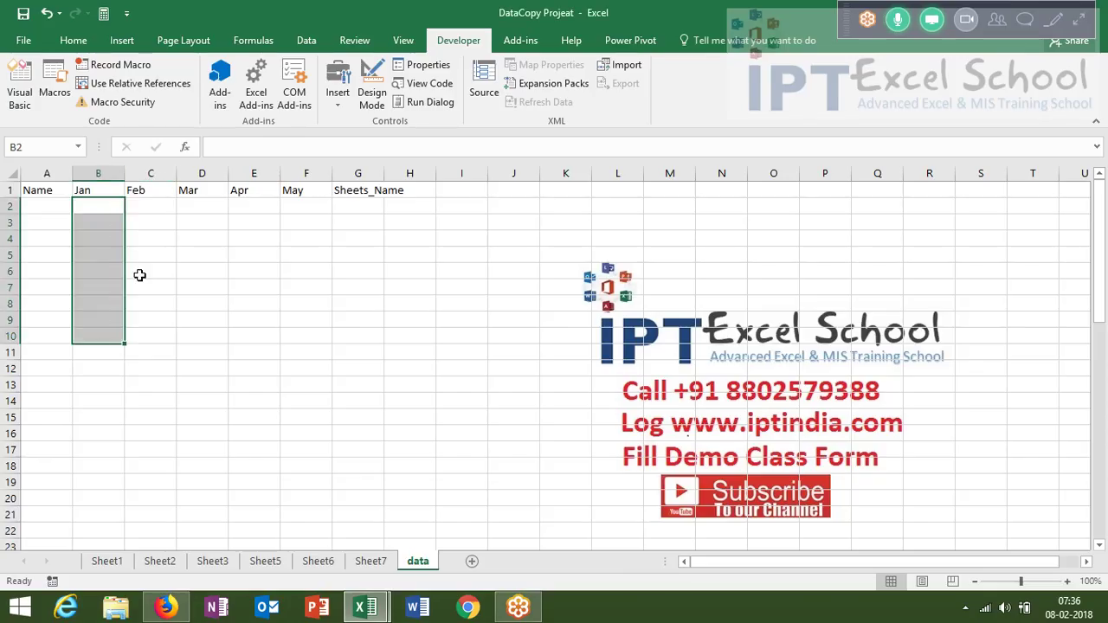
{"action": "key", "text": "alt+F11"}
{"action": "key", "text": "alt+Tab"}
- Clear Sheet1's Jan column F, then bring up the macro list from the data sheet
{"action": "left_click", "coordinate": [95, 563]}
{"action": "left_click", "coordinate": [302, 164]}
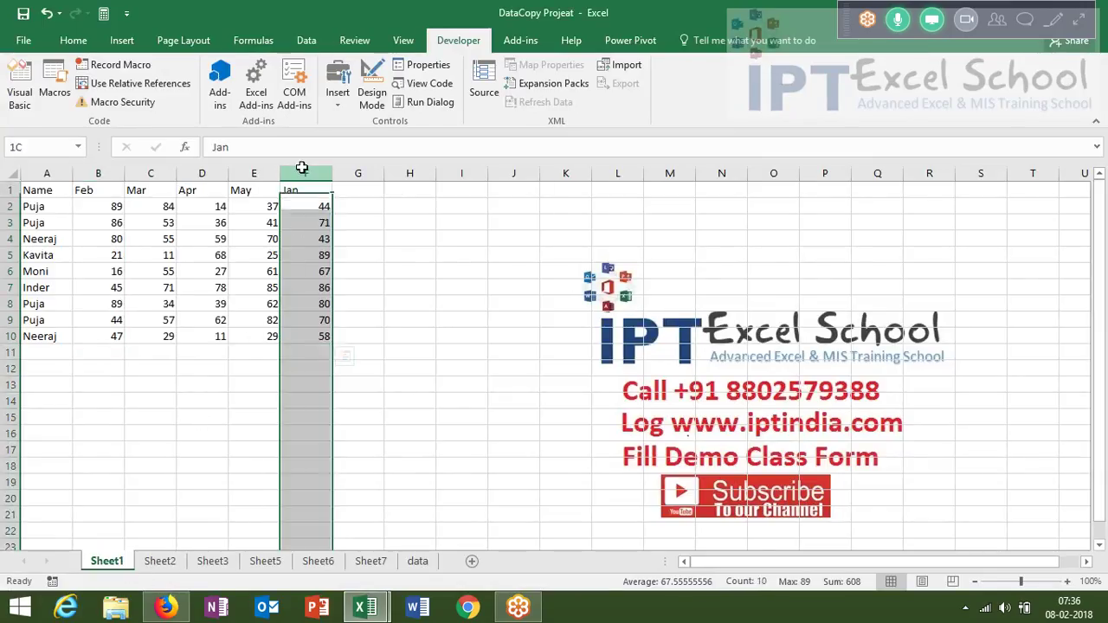
{"action": "key", "text": "Delete"}
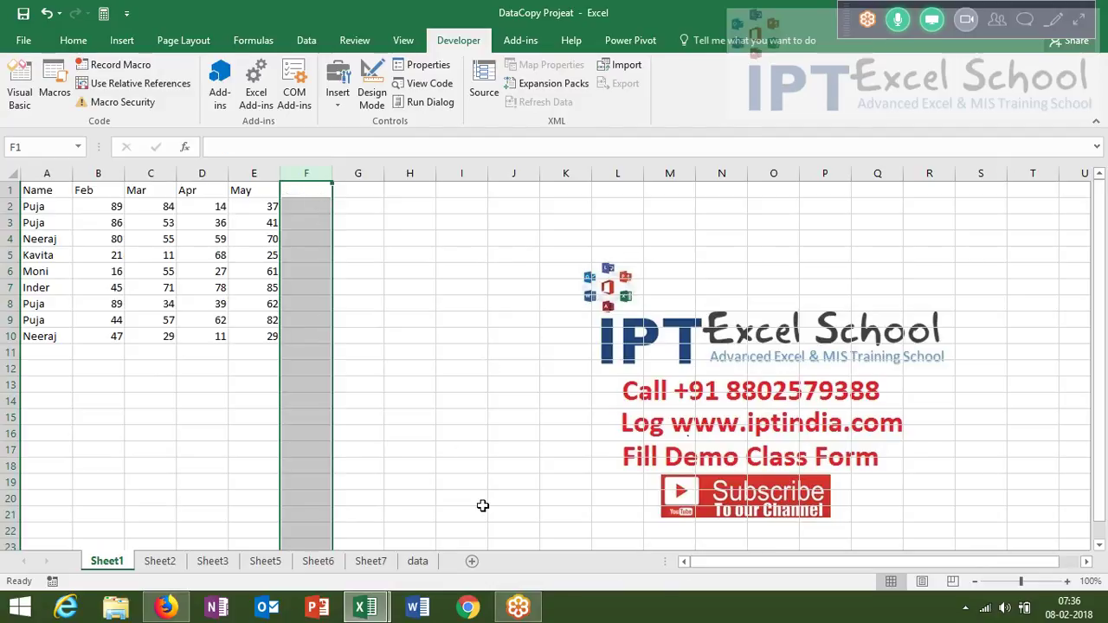
{"action": "left_click", "coordinate": [418, 562]}
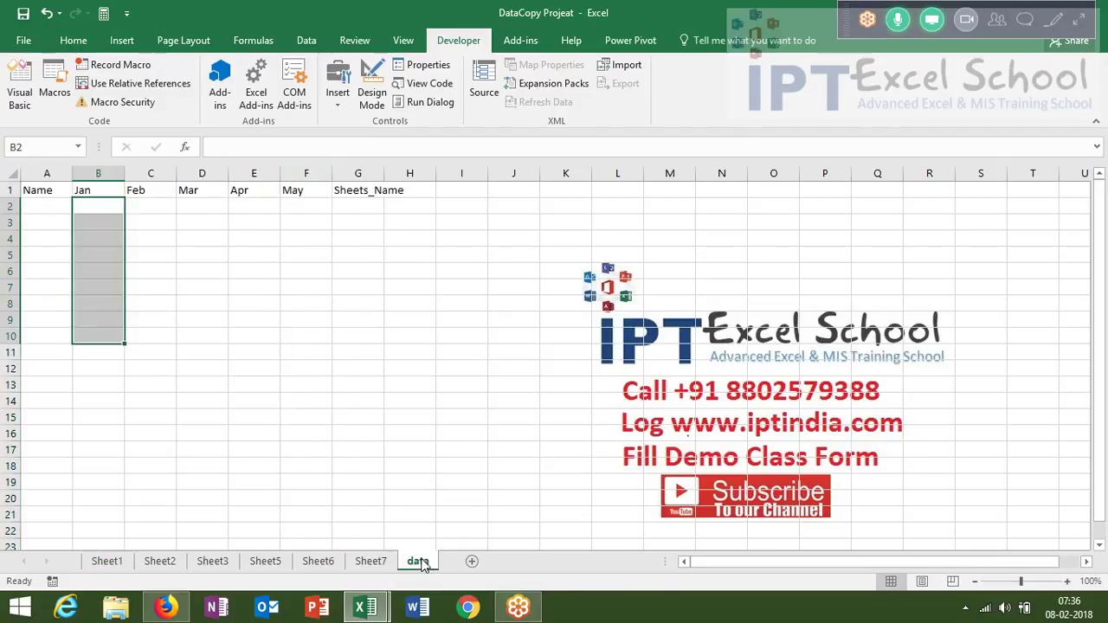
{"action": "left_click", "coordinate": [192, 267]}
{"action": "left_click", "coordinate": [61, 107]}
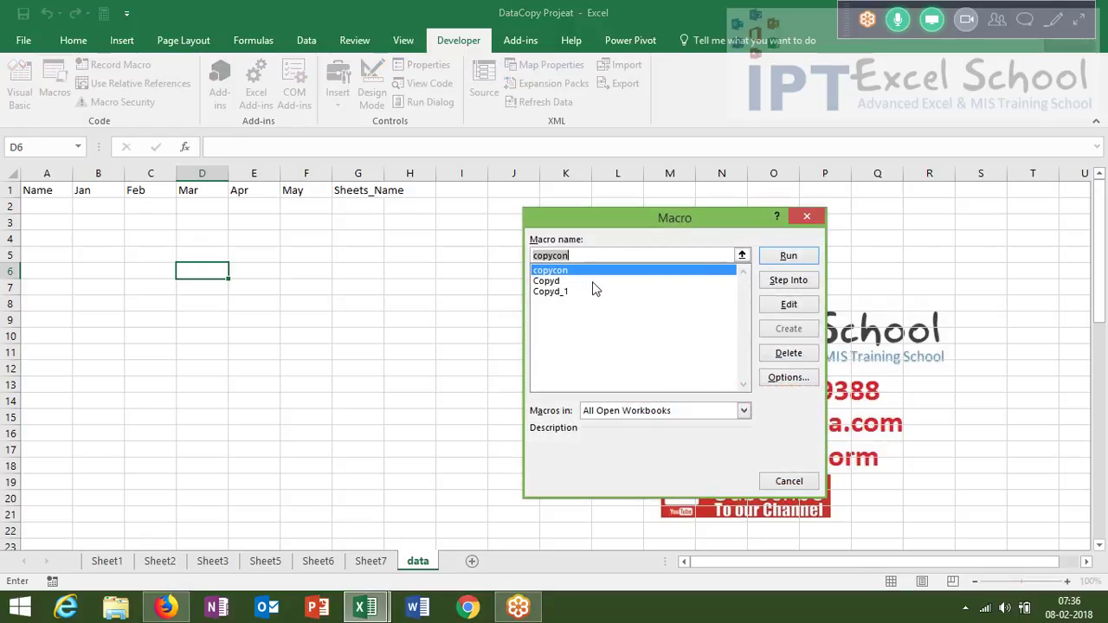
- Run copycon from the Macro dialog and inspect the empty Jan cells in rows 47–55
{"action": "left_click", "coordinate": [788, 256]}
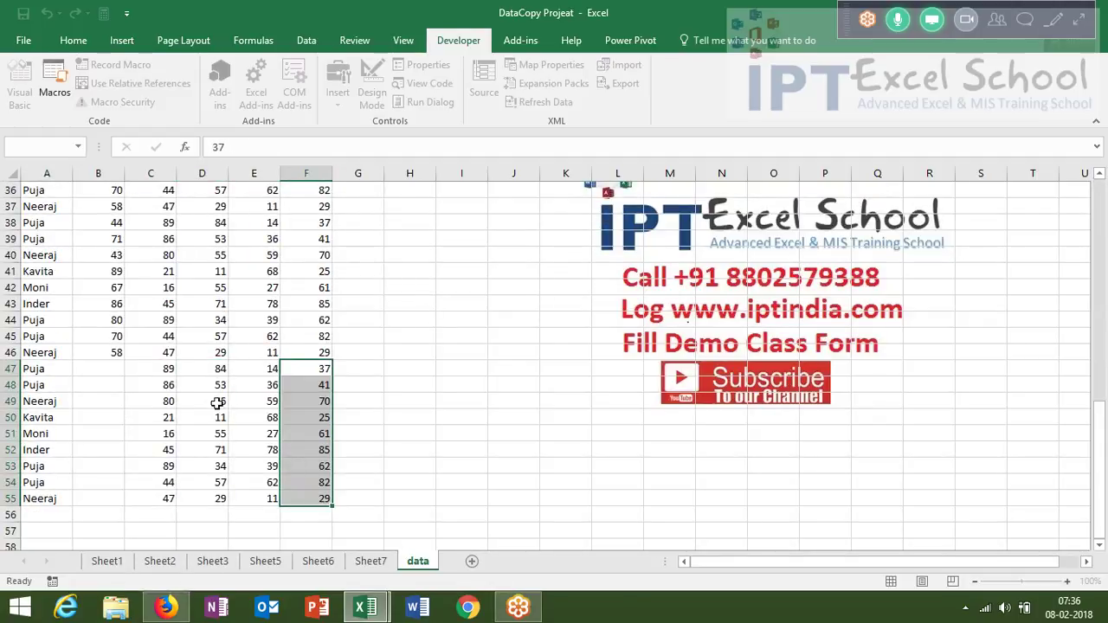
{"action": "left_click", "coordinate": [106, 368]}
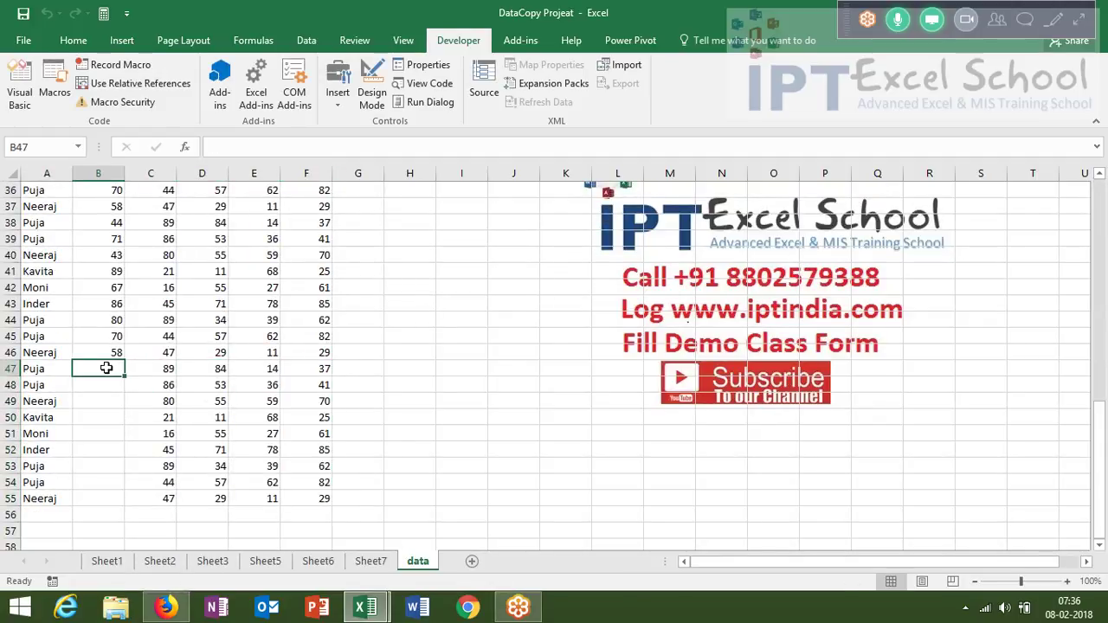
{"action": "left_click_drag", "start_coordinate": [107, 368], "coordinate": [98, 492]}
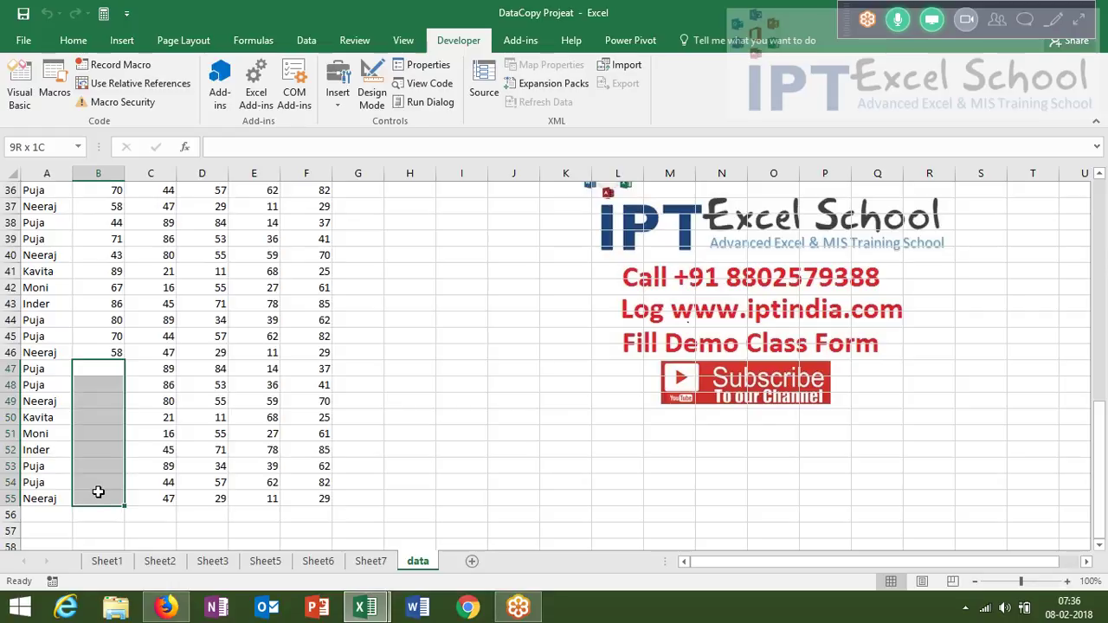
- Move the Jan values B2:B46 down to B11:B55, leaving B2:B10 empty
{"action": "left_click", "coordinate": [103, 353]}
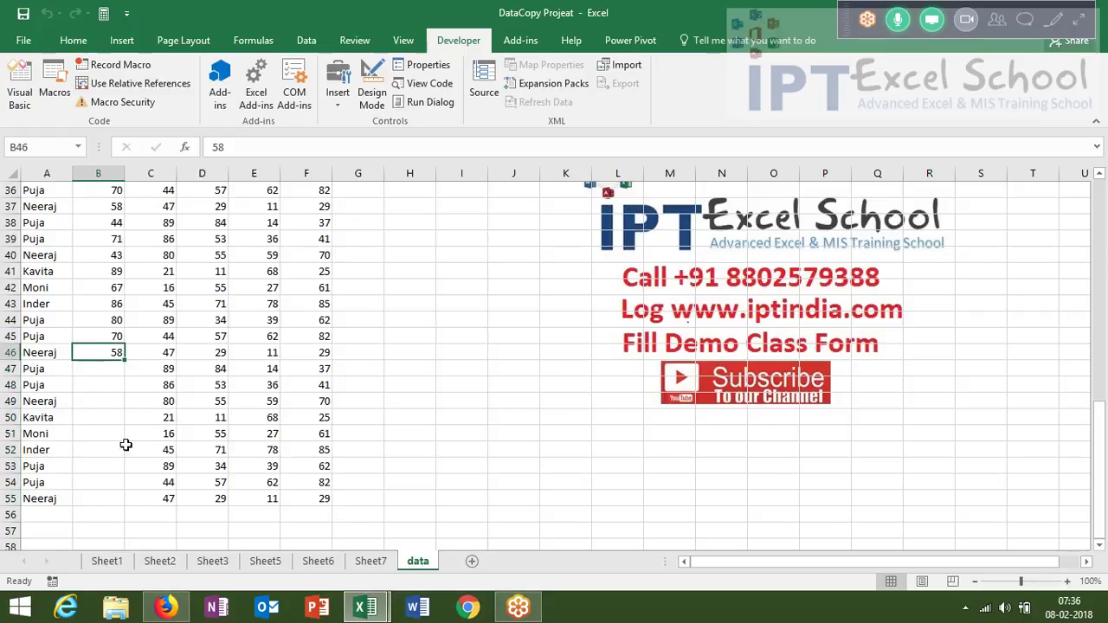
{"action": "scroll", "coordinate": [126, 445], "scroll_direction": "up", "scroll_amount": 12}
{"action": "left_click", "coordinate": [106, 208], "text": "shift"}
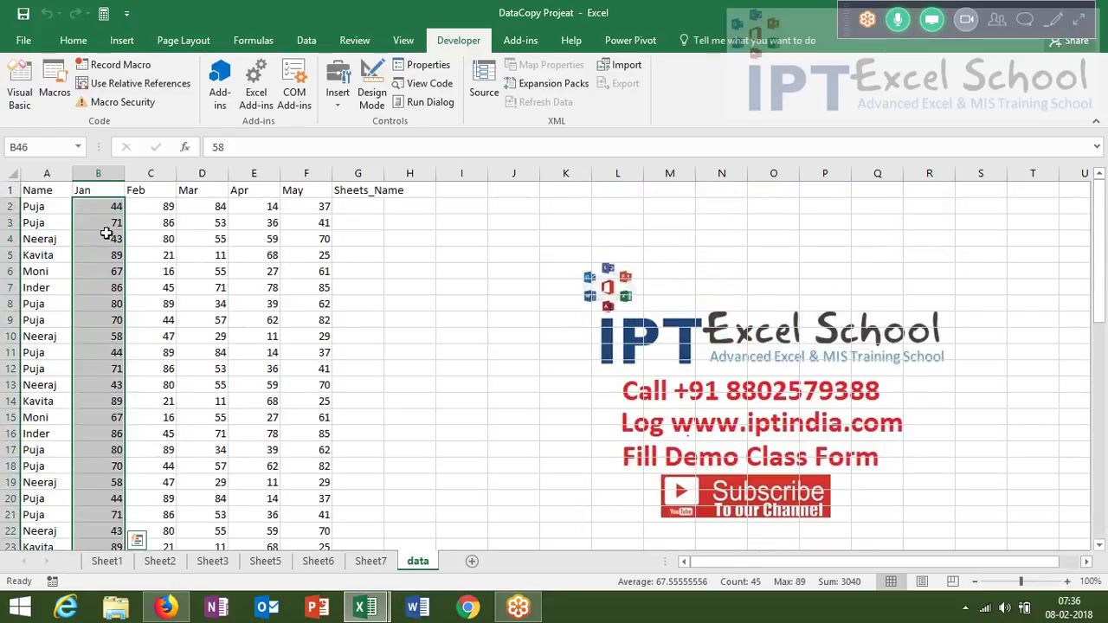
{"action": "scroll", "coordinate": [108, 251], "scroll_direction": "down", "scroll_amount": 11}
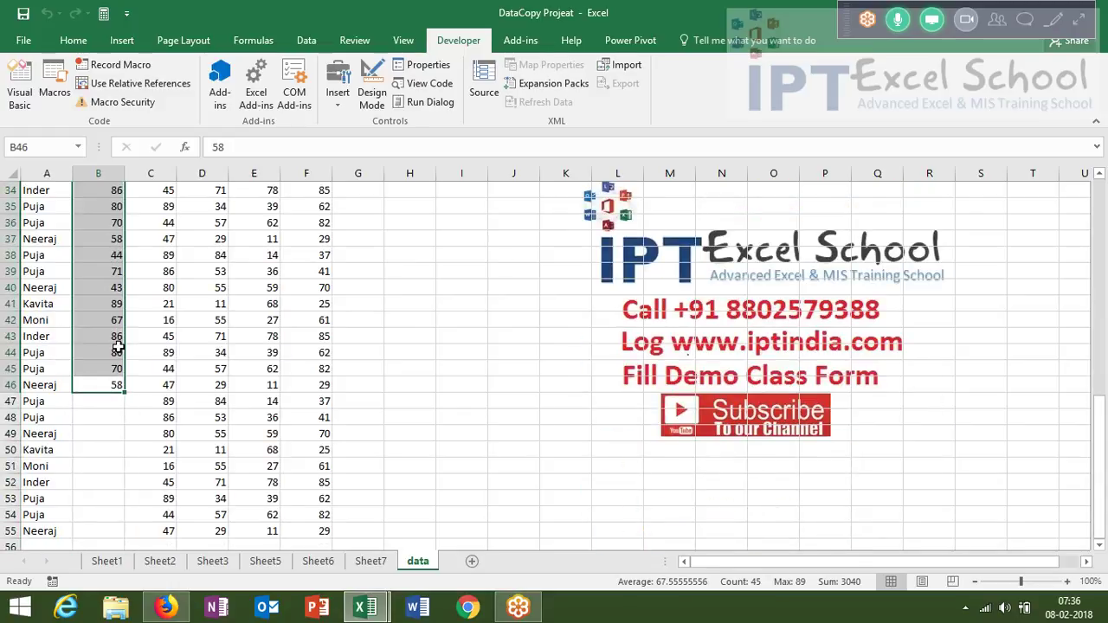
{"action": "left_click_drag", "start_coordinate": [118, 347], "coordinate": [86, 489]}
{"action": "scroll", "coordinate": [91, 470], "scroll_direction": "up", "scroll_amount": 6}
{"action": "scroll", "coordinate": [99, 421], "scroll_direction": "up", "scroll_amount": 5}
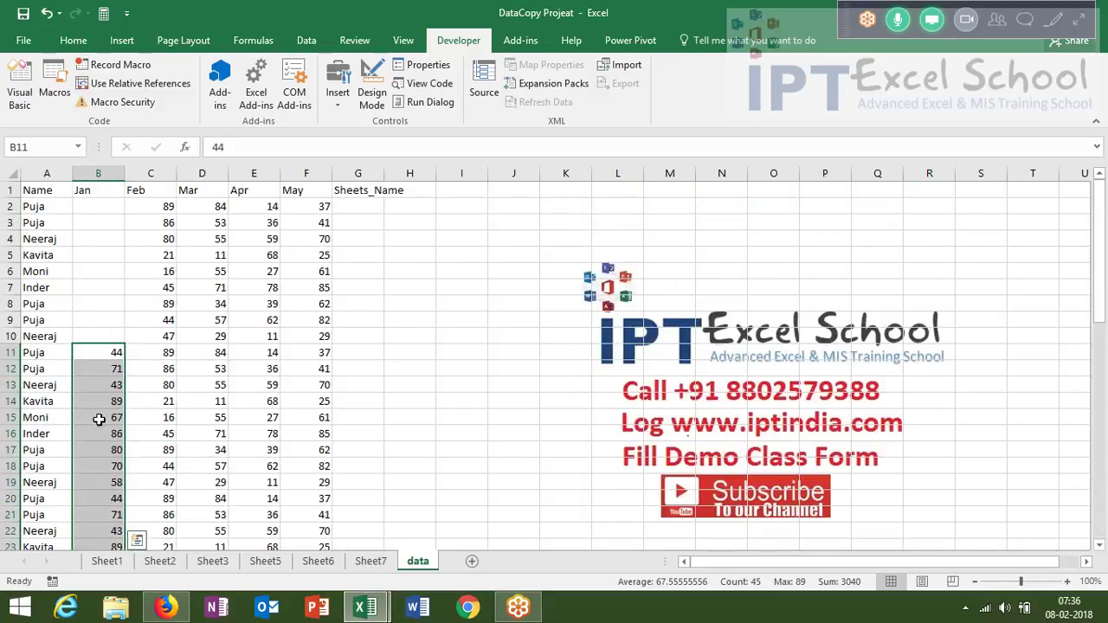
{"action": "left_click", "coordinate": [109, 294]}
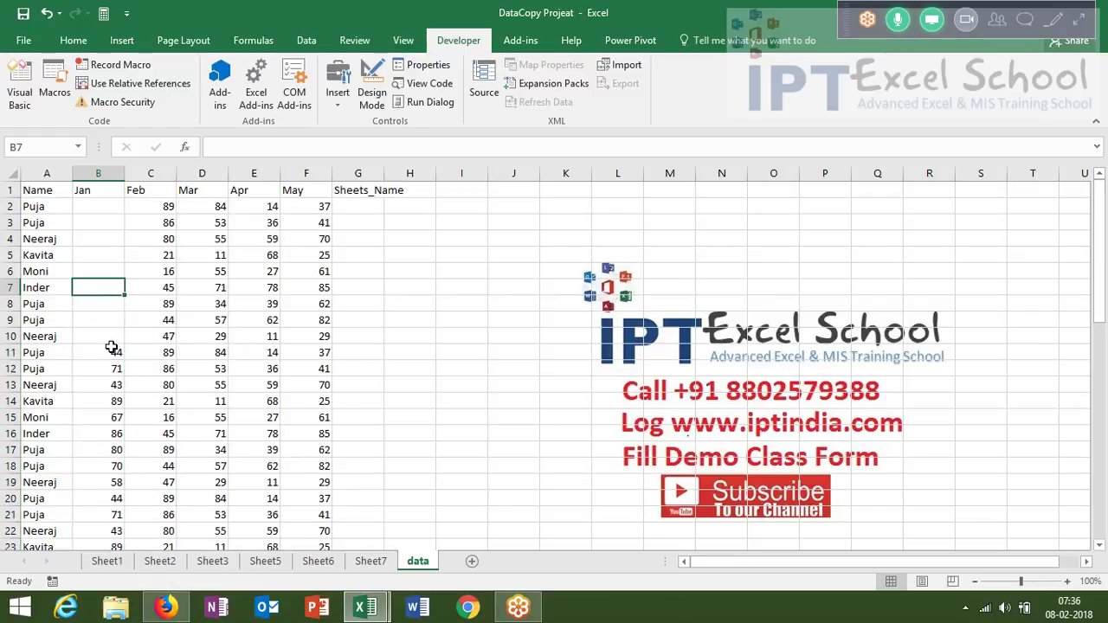
- Copy the copycon macro code and paste it into the data sheet at I3
{"action": "key", "text": "alt+F11"}
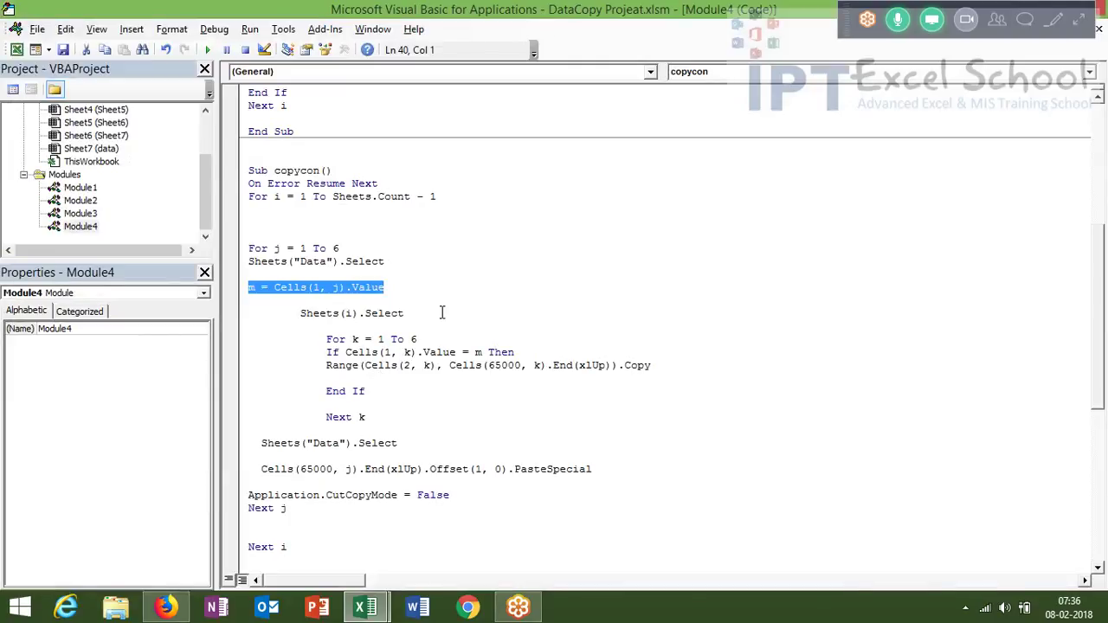
{"action": "left_click_drag", "start_coordinate": [249, 174], "coordinate": [345, 554]}
{"action": "key", "text": "ctrl+c"}
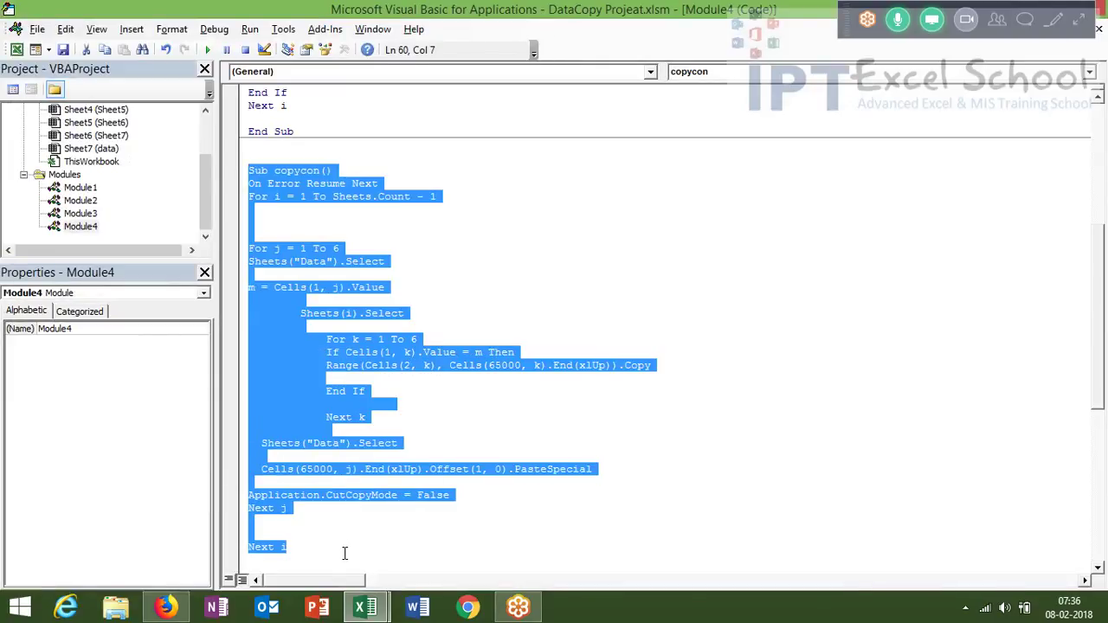
{"action": "key", "text": "alt+F11"}
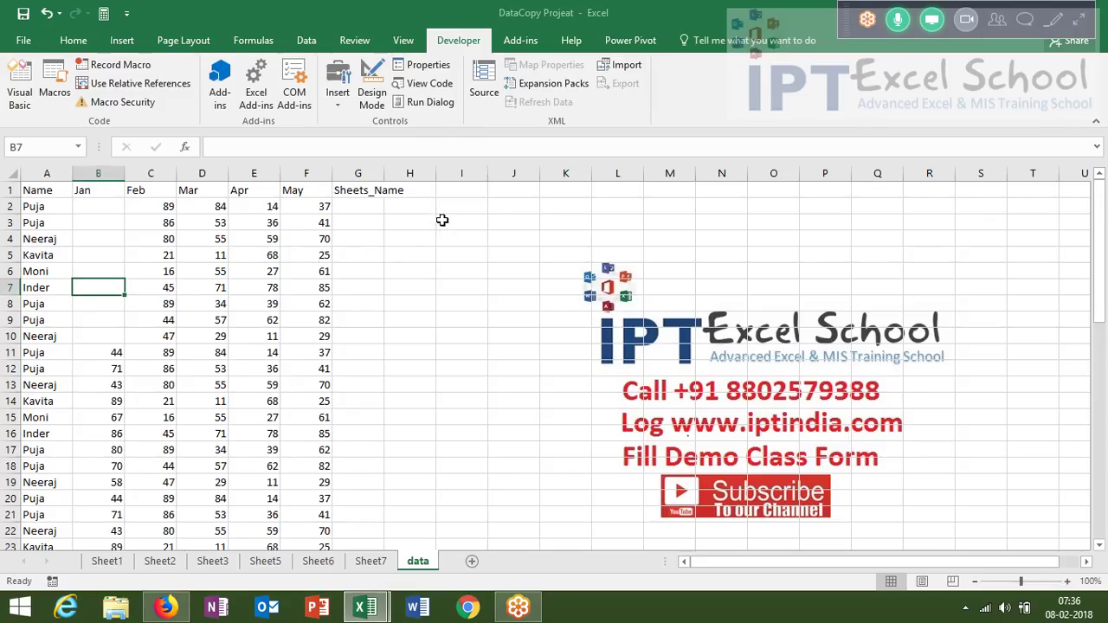
{"action": "left_click", "coordinate": [441, 221]}
{"action": "key", "text": "ctrl+v"}
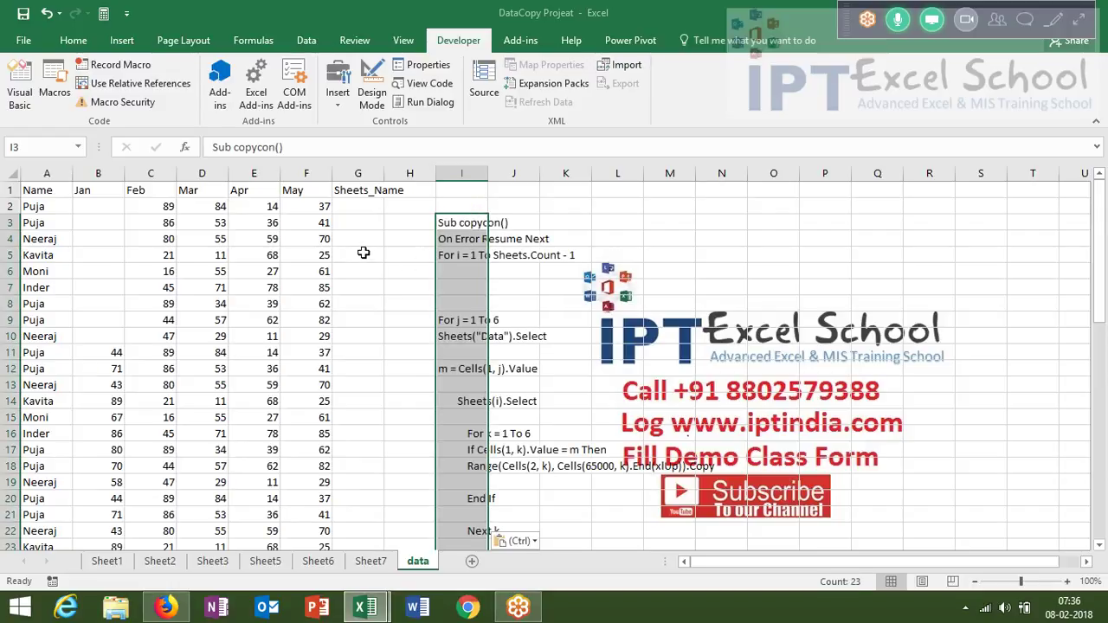
{"action": "left_click", "coordinate": [364, 253]}
- Save the workbook in the VBA folder as 'DataCopy Projeat-3'
{"action": "left_click", "coordinate": [37, 41]}
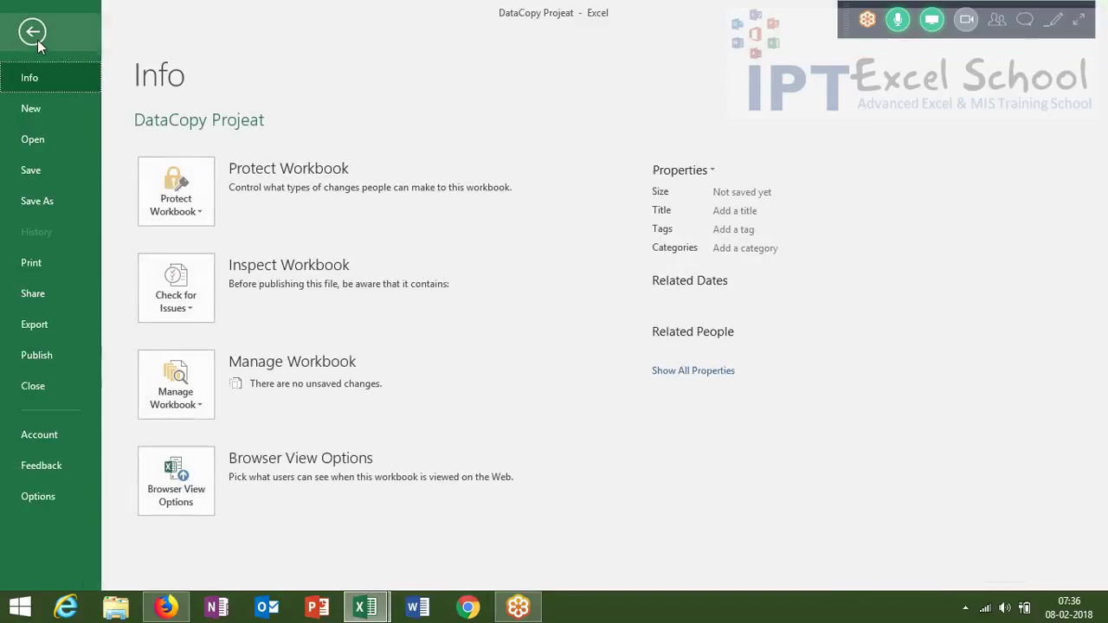
{"action": "left_click", "coordinate": [33, 205]}
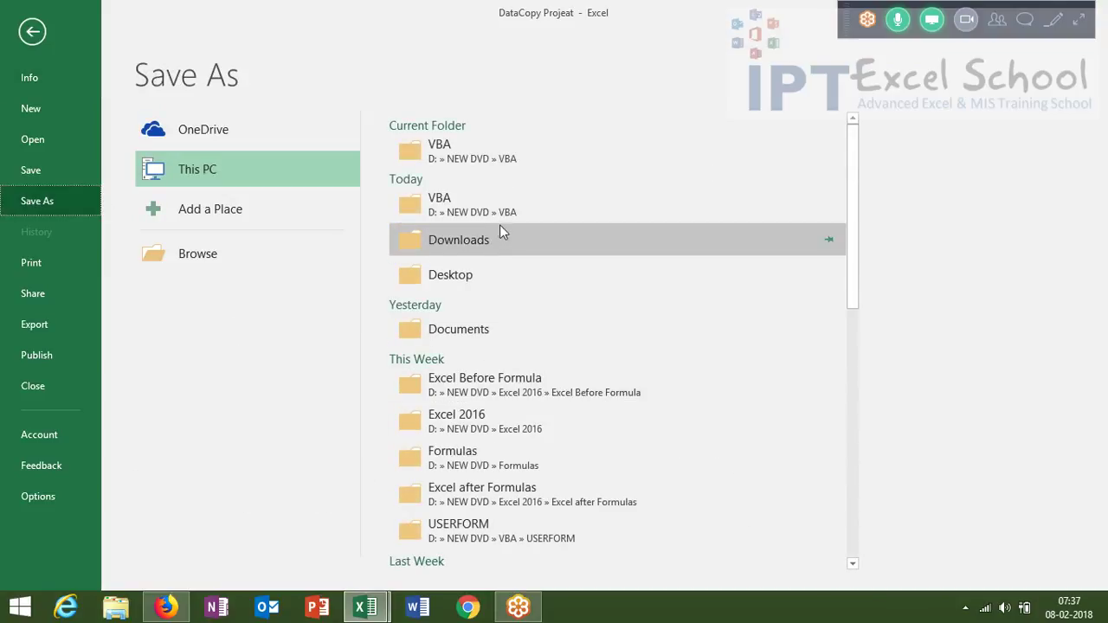
{"action": "left_click", "coordinate": [496, 217]}
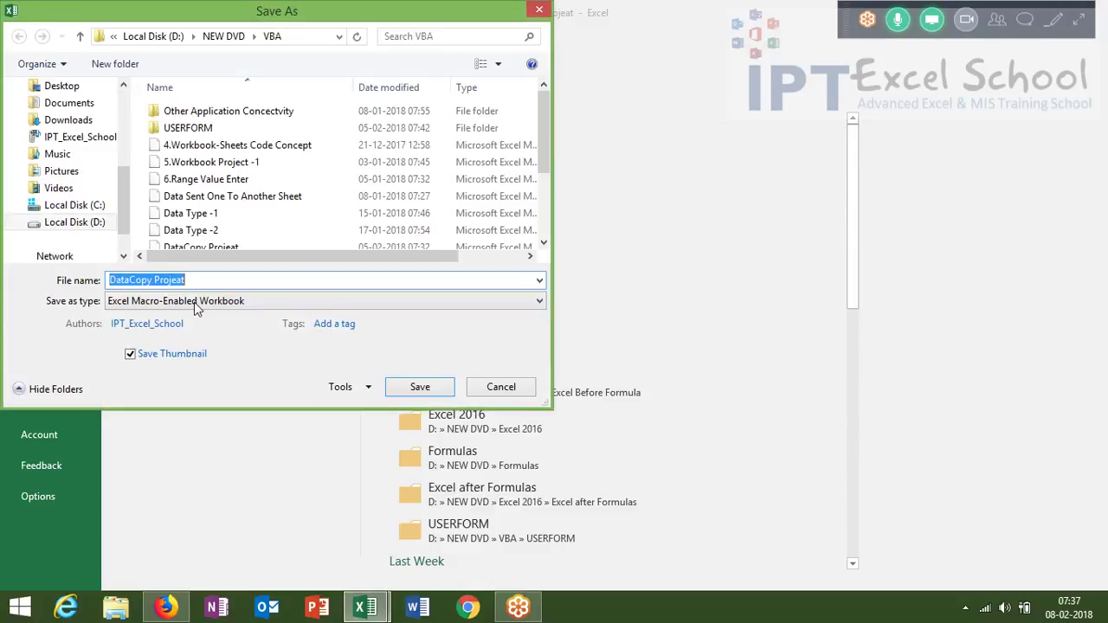
{"action": "left_click", "coordinate": [211, 282]}
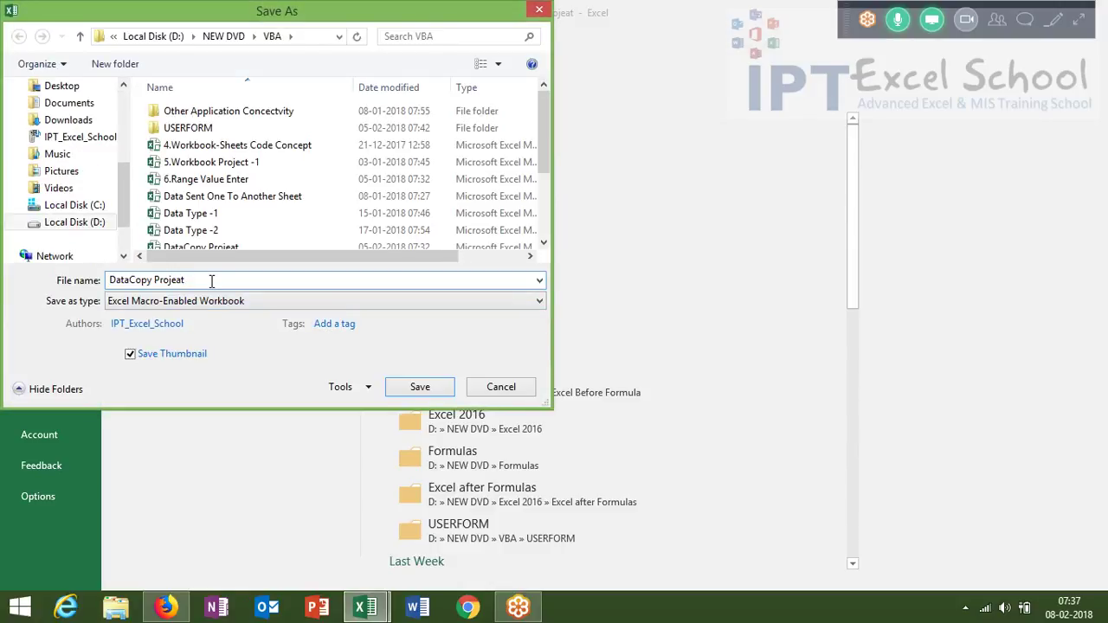
{"action": "type", "text": "-"}
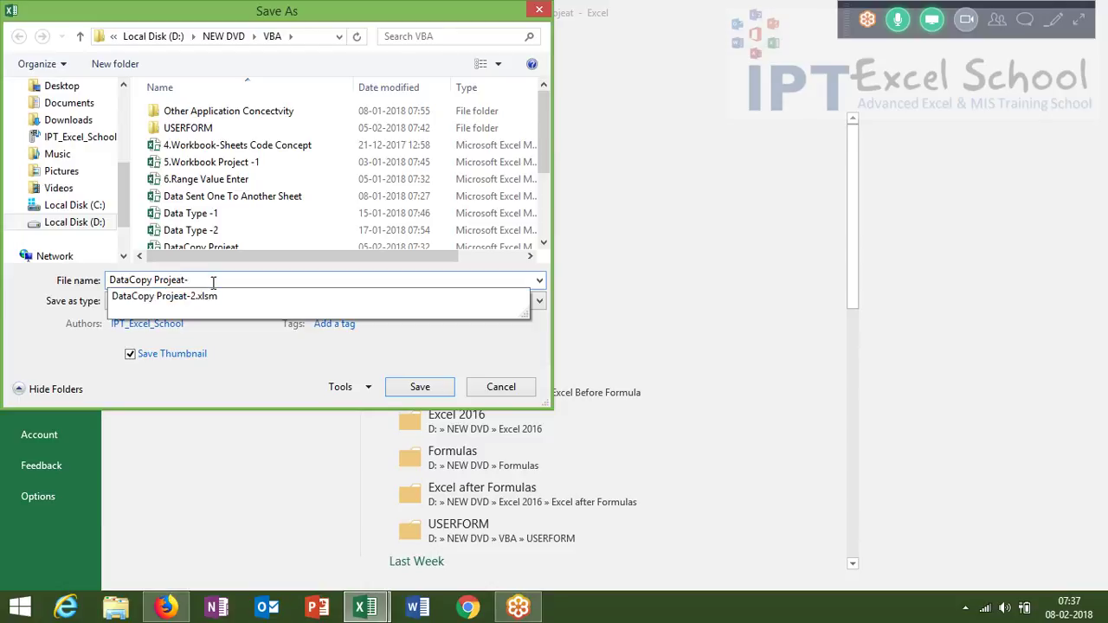
{"action": "type", "text": "3"}
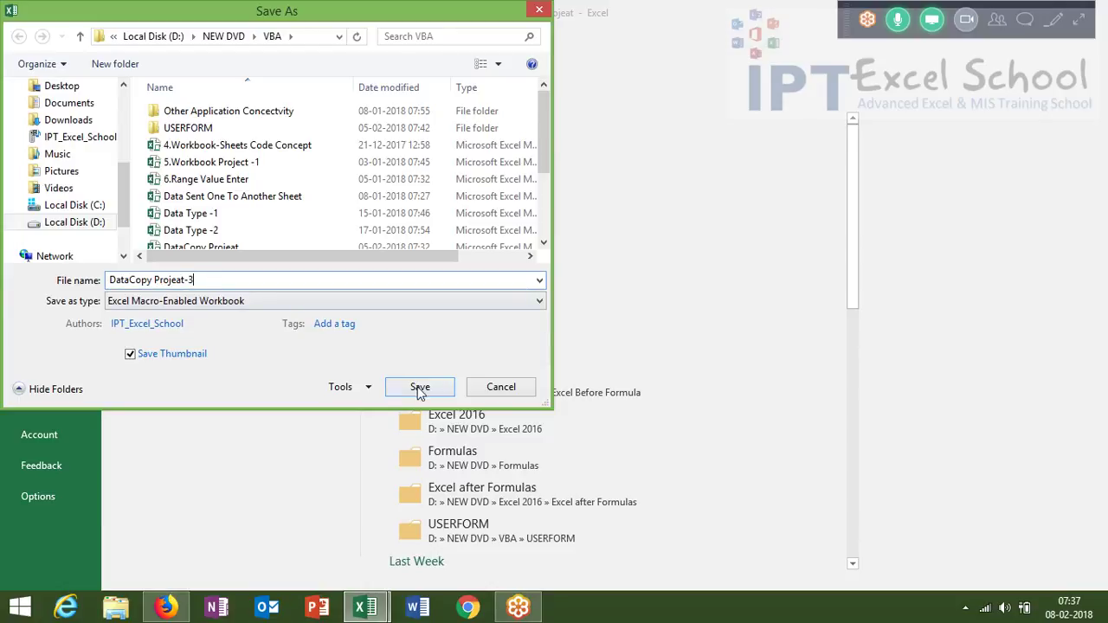
{"action": "left_click", "coordinate": [420, 388]}
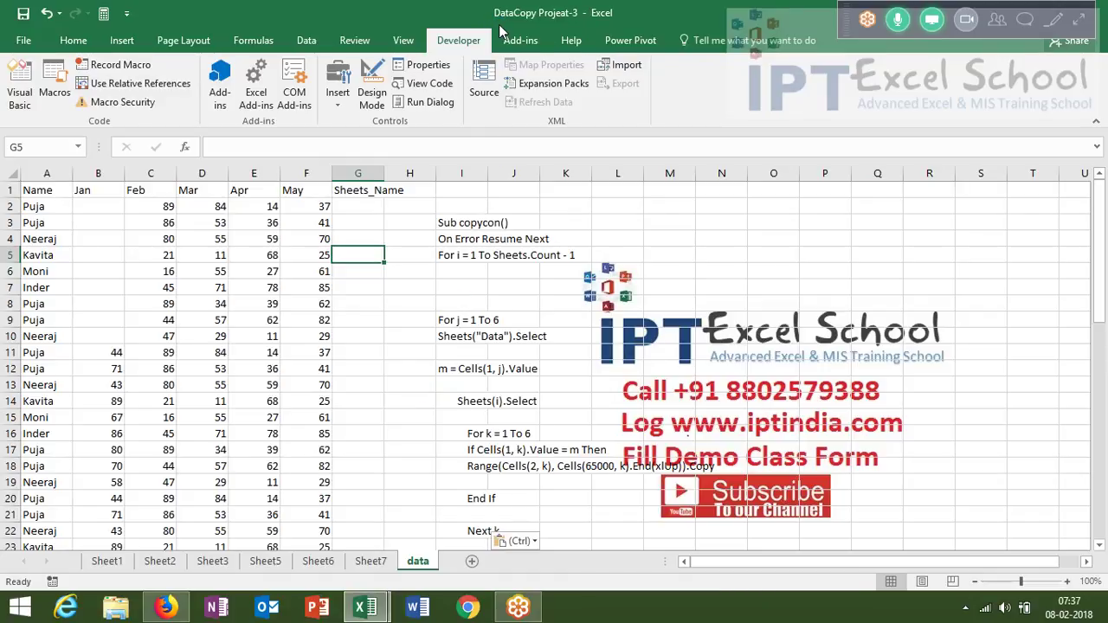
- Copy the DataCopy Projeat-3 path from the Recent workbooks list and restore the window size
{"action": "double_click", "coordinate": [491, 12]}
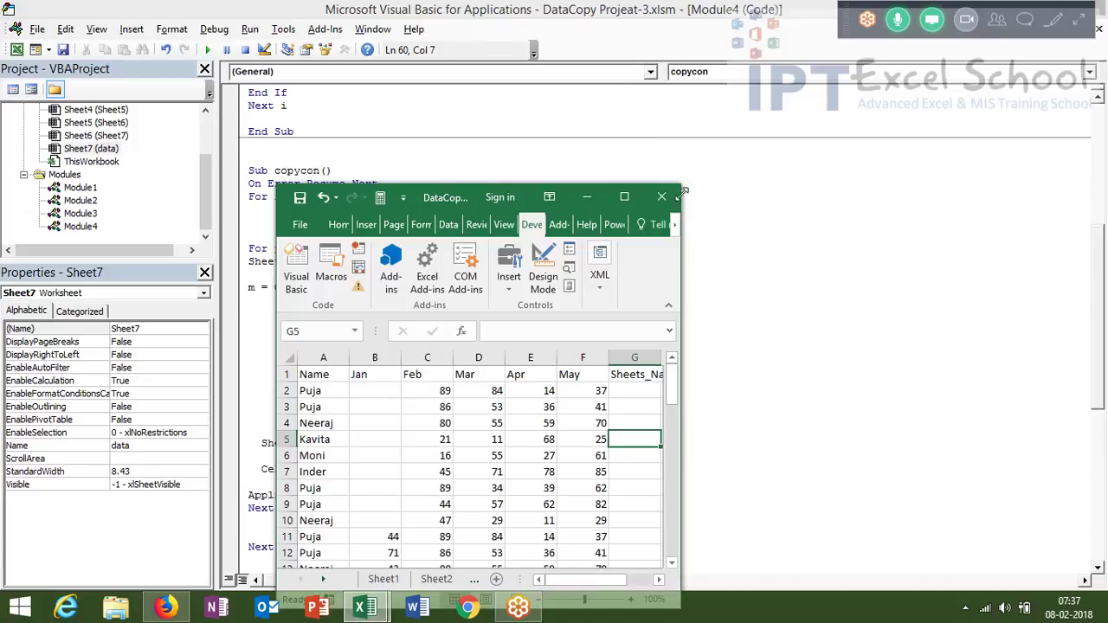
{"action": "left_click", "coordinate": [301, 225]}
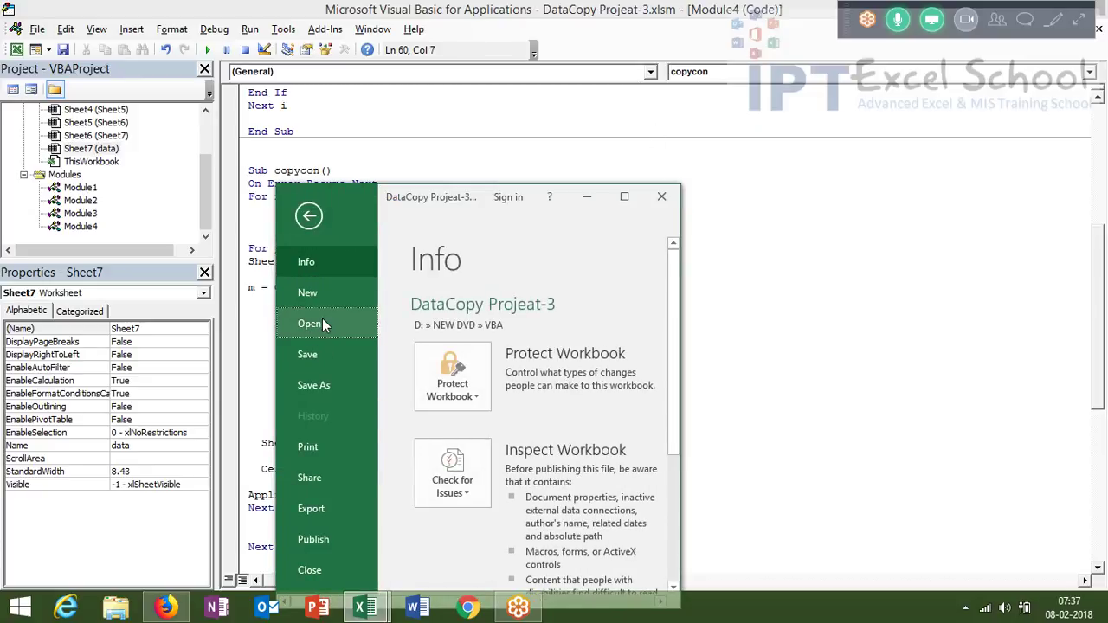
{"action": "left_click", "coordinate": [375, 338]}
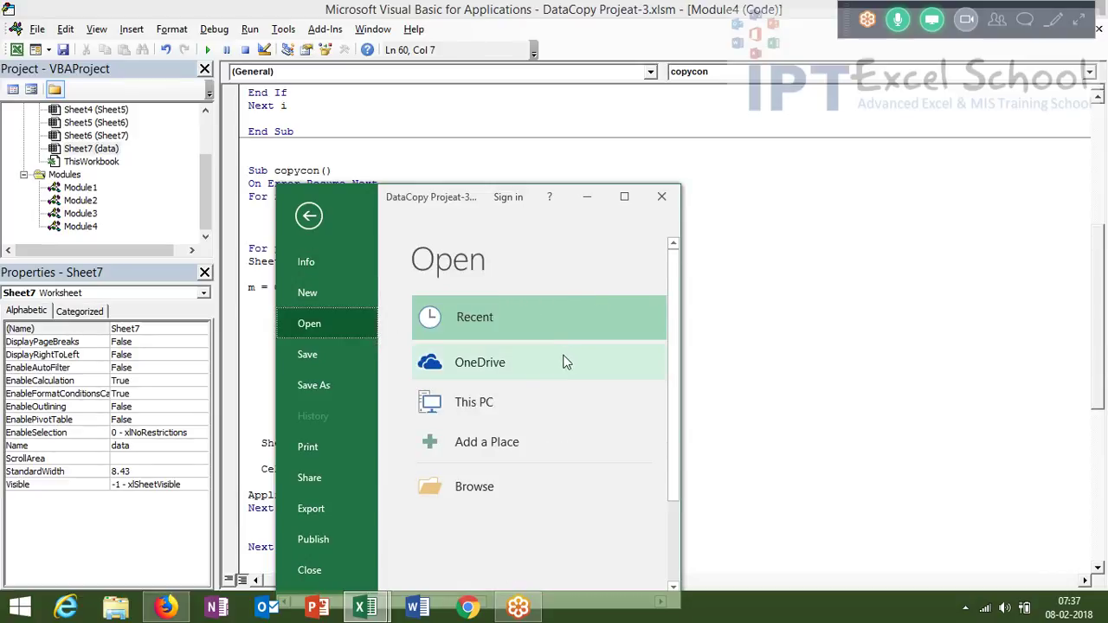
{"action": "left_click", "coordinate": [625, 205]}
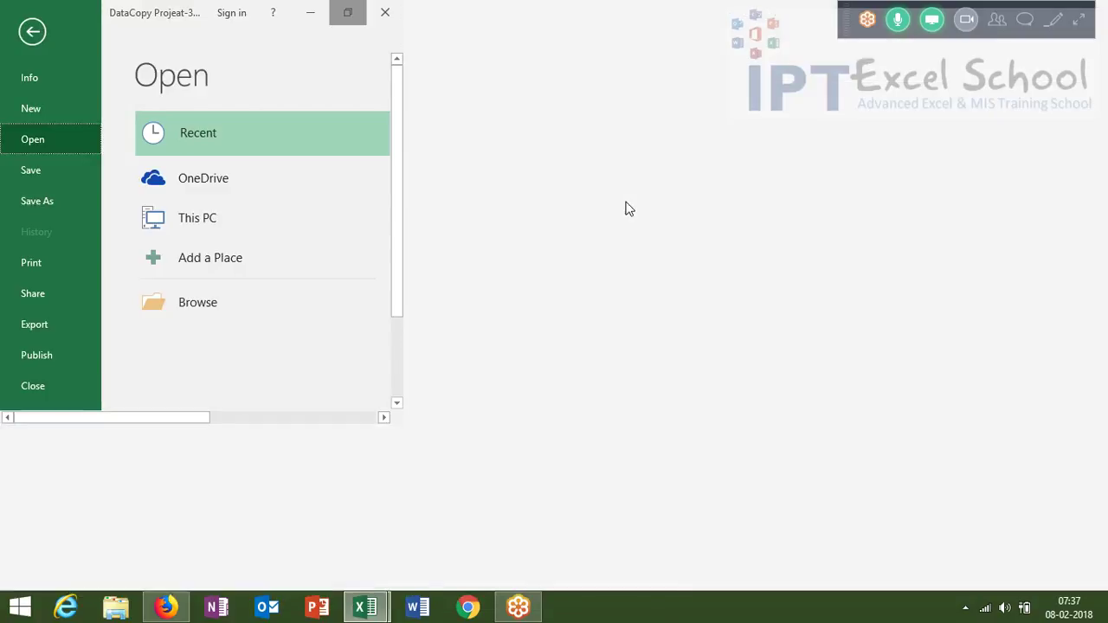
{"action": "right_click", "coordinate": [570, 156]}
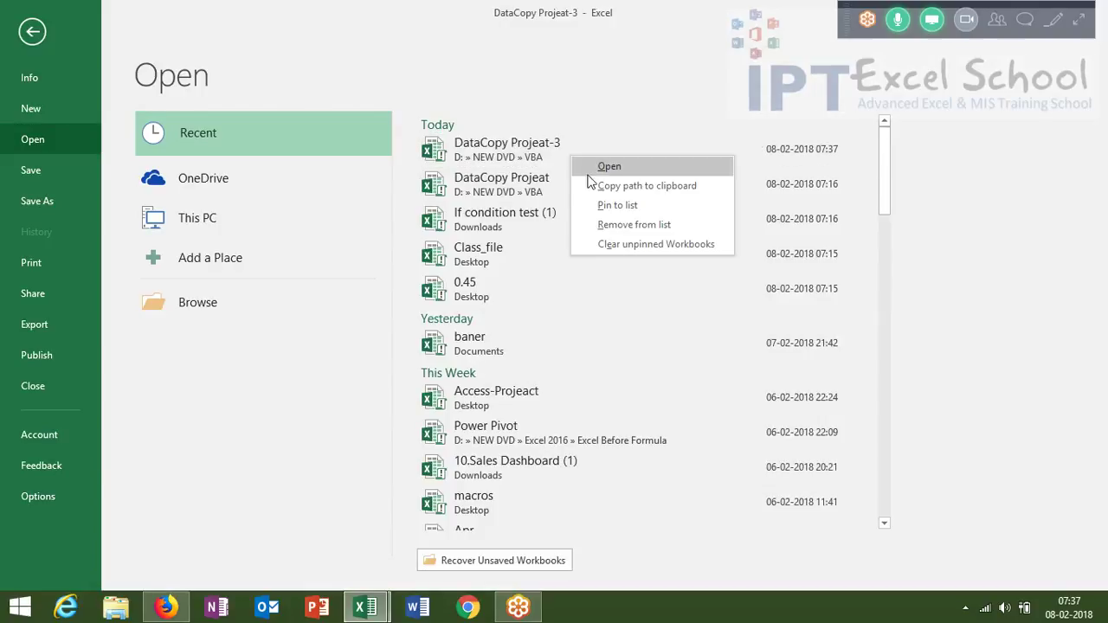
{"action": "left_click", "coordinate": [606, 180]}
{"action": "key", "text": "Escape"}
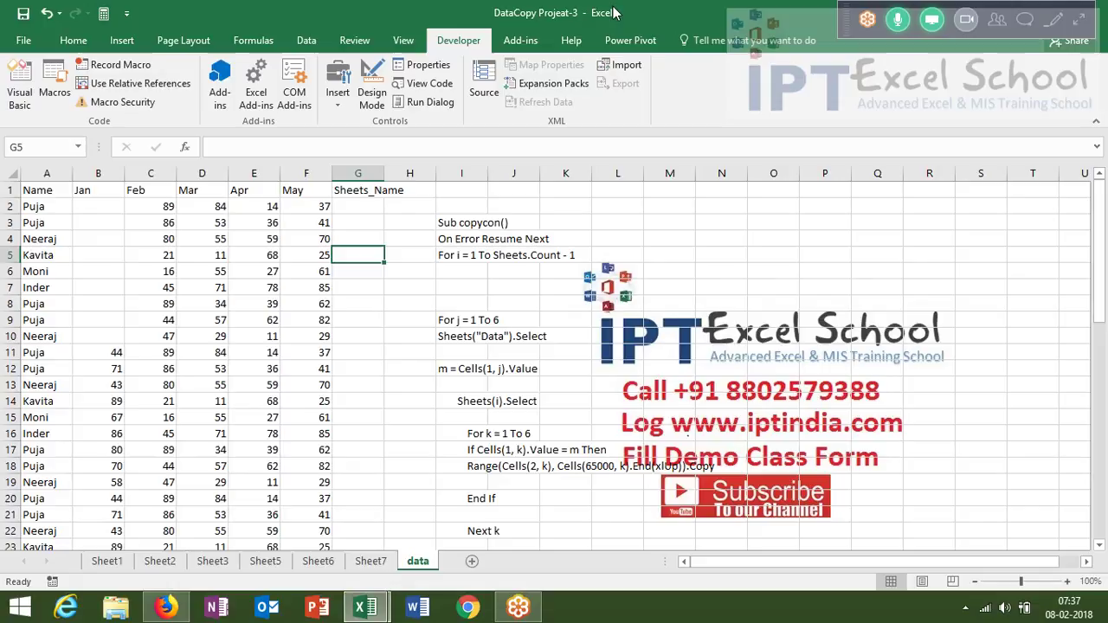
{"action": "double_click", "coordinate": [613, 12]}
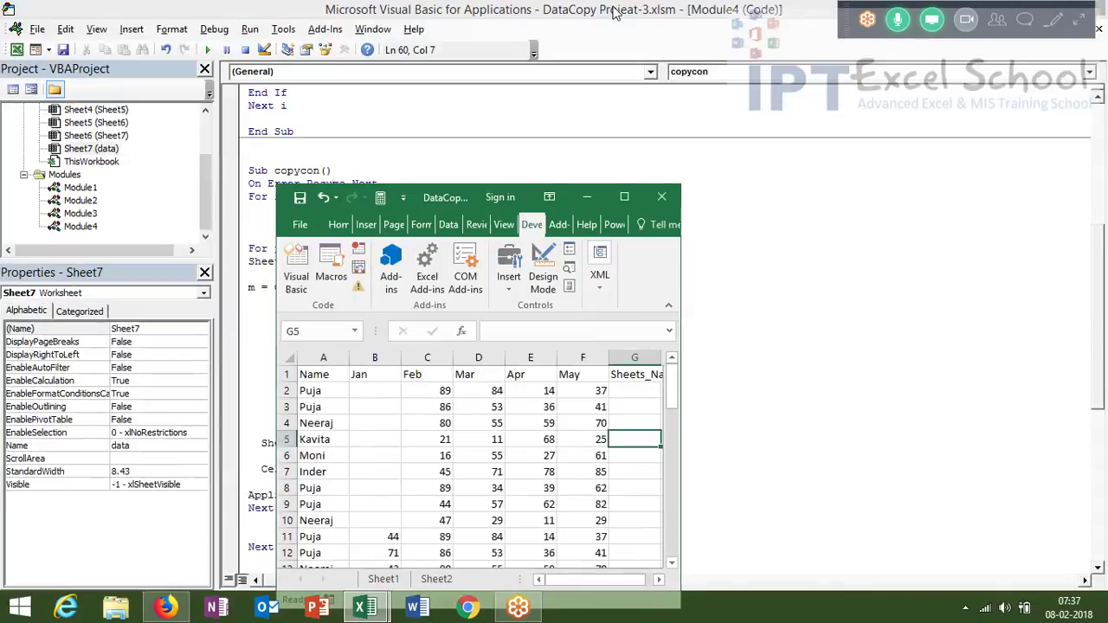
- Close the Excel workbook and look over the screen recorder's tray options
{"action": "left_click", "coordinate": [662, 194]}
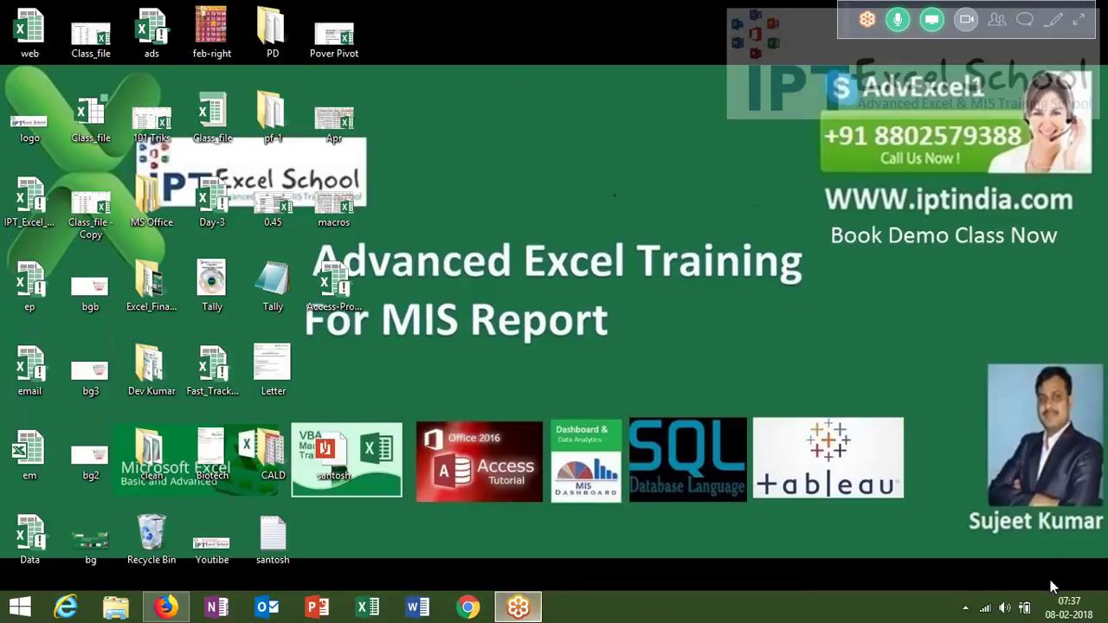
{"action": "left_click", "coordinate": [967, 609]}
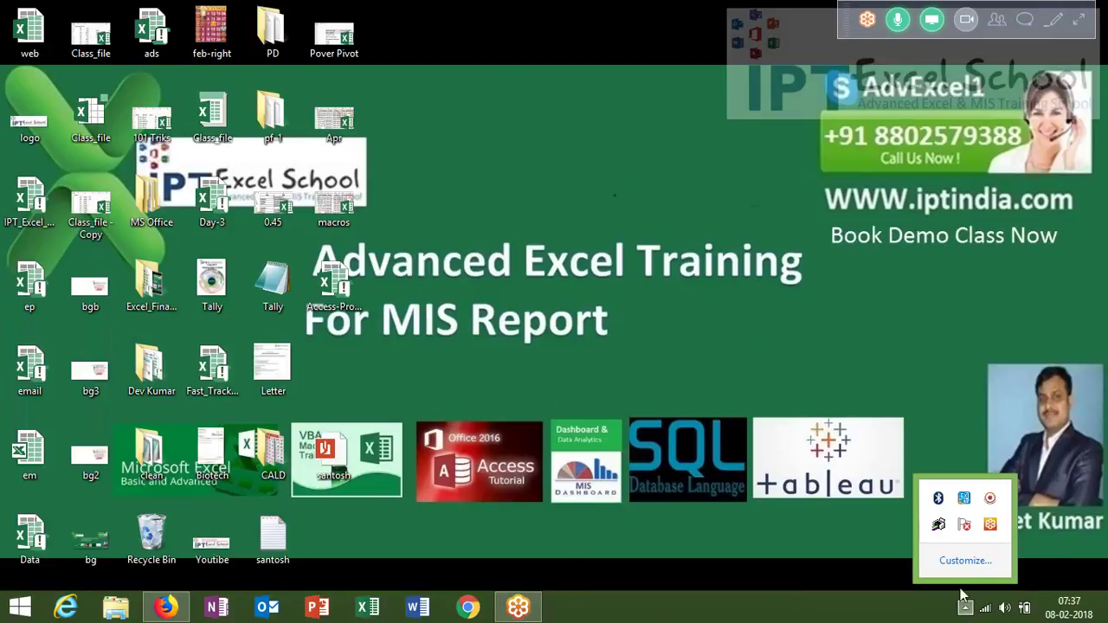
{"action": "right_click", "coordinate": [991, 500]}
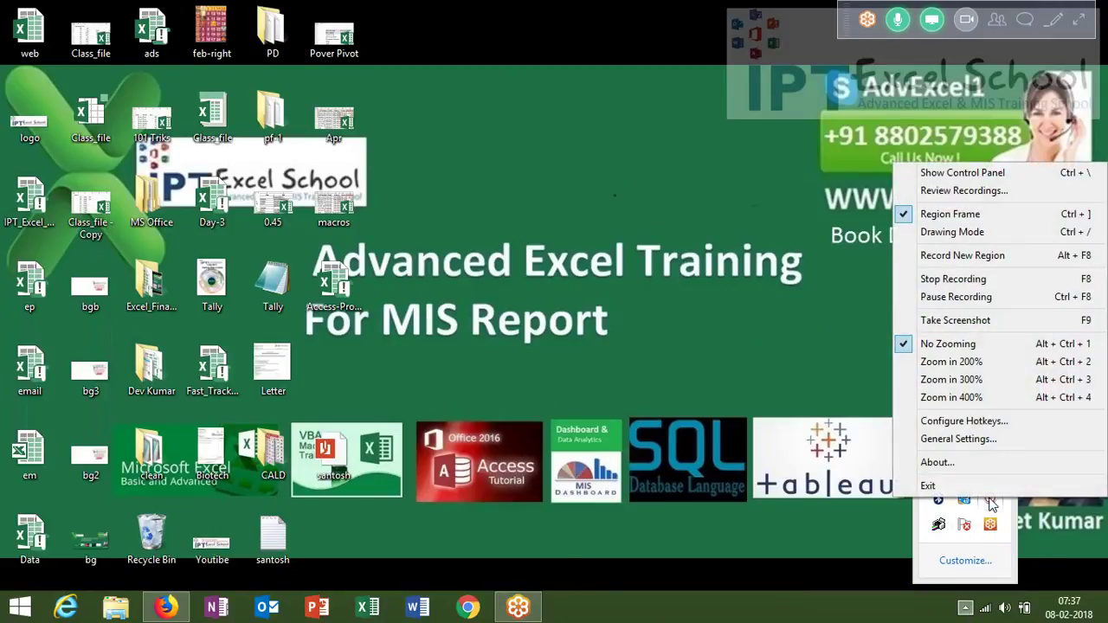
{"action": "left_click", "coordinate": [696, 412]}
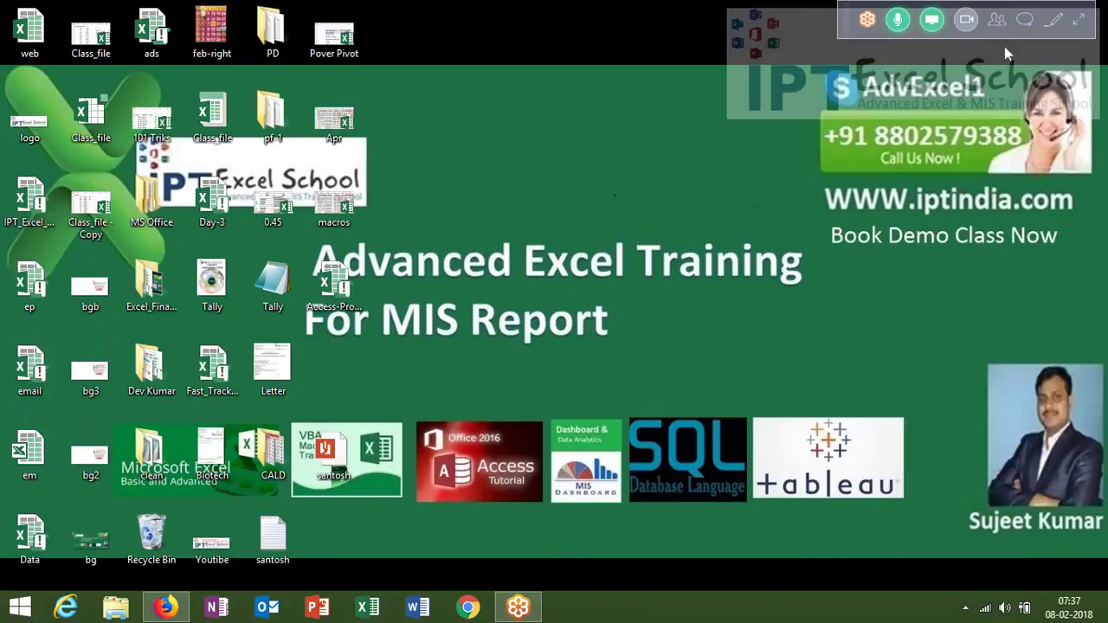
- End the GoToMeeting session for all attendees and minimize the Recording Manager
{"action": "left_click", "coordinate": [1080, 22]}
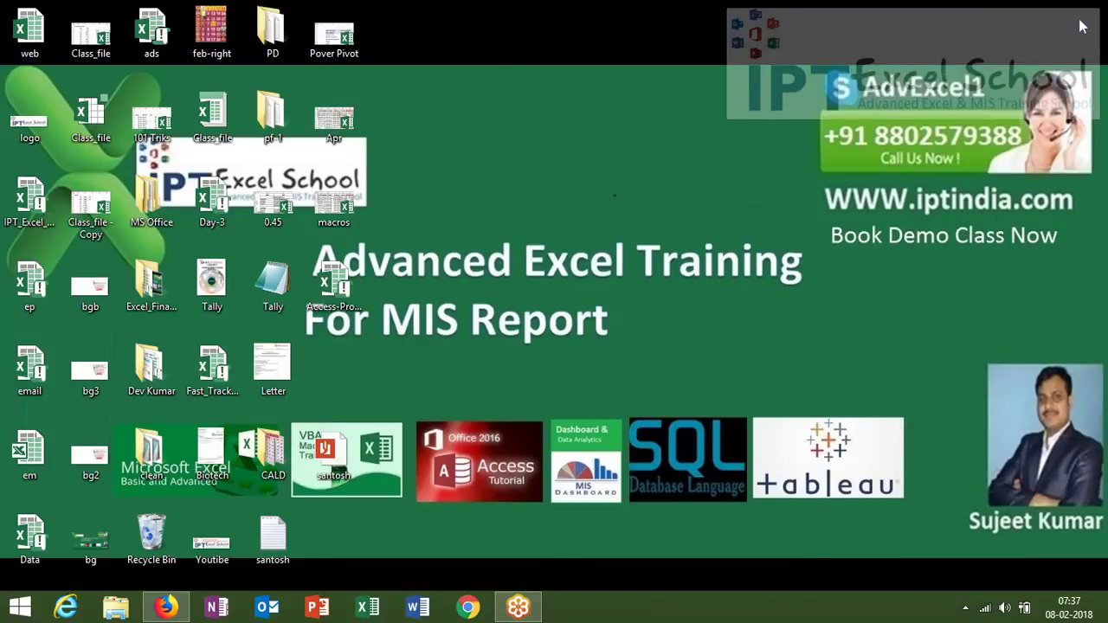
{"action": "left_click", "coordinate": [1039, 12]}
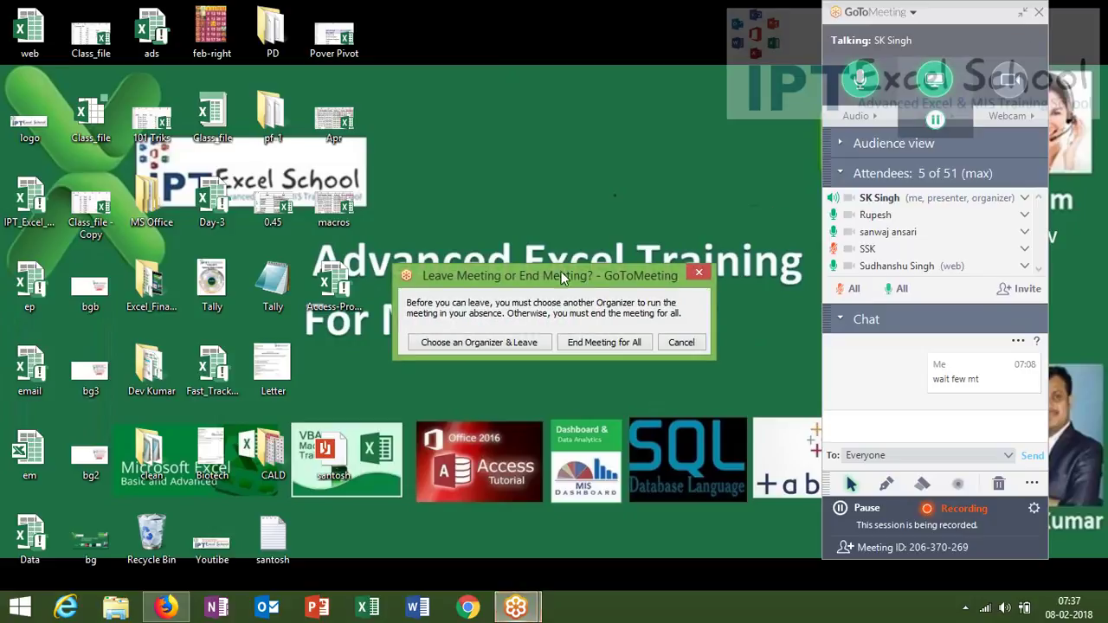
{"action": "left_click", "coordinate": [577, 346]}
{"action": "left_click", "coordinate": [577, 370]}
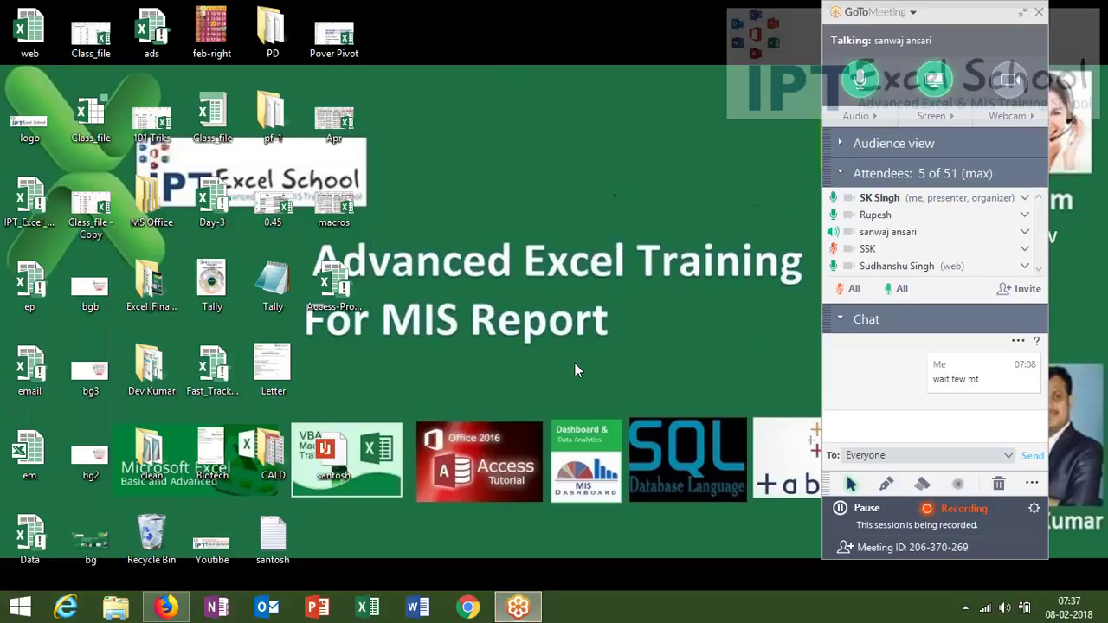
{"action": "left_click", "coordinate": [965, 608]}
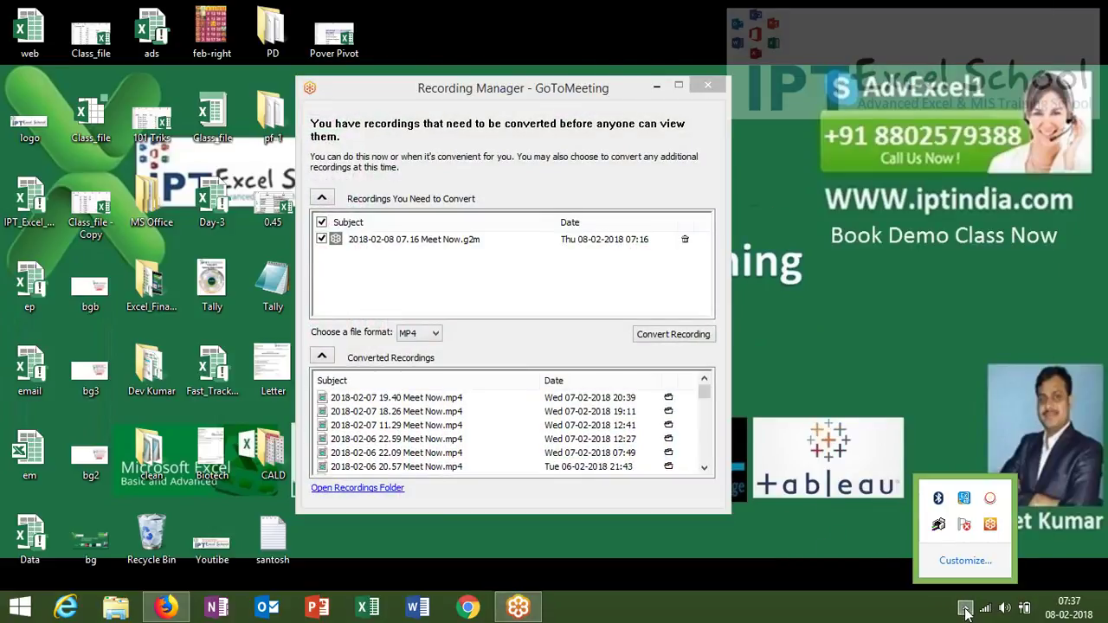
{"action": "left_click", "coordinate": [657, 86]}
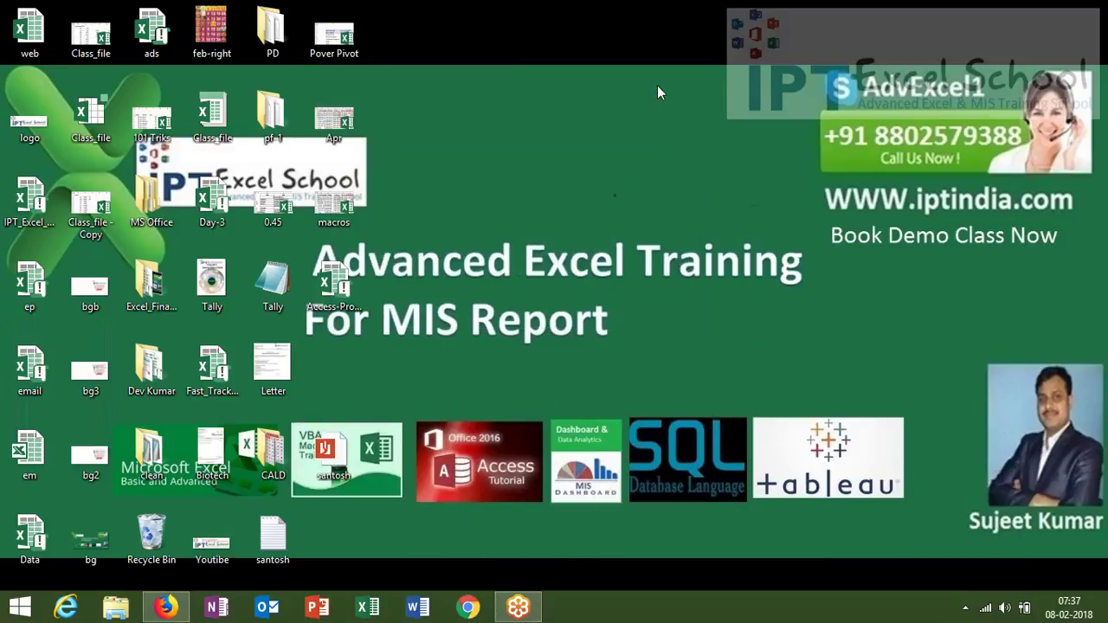